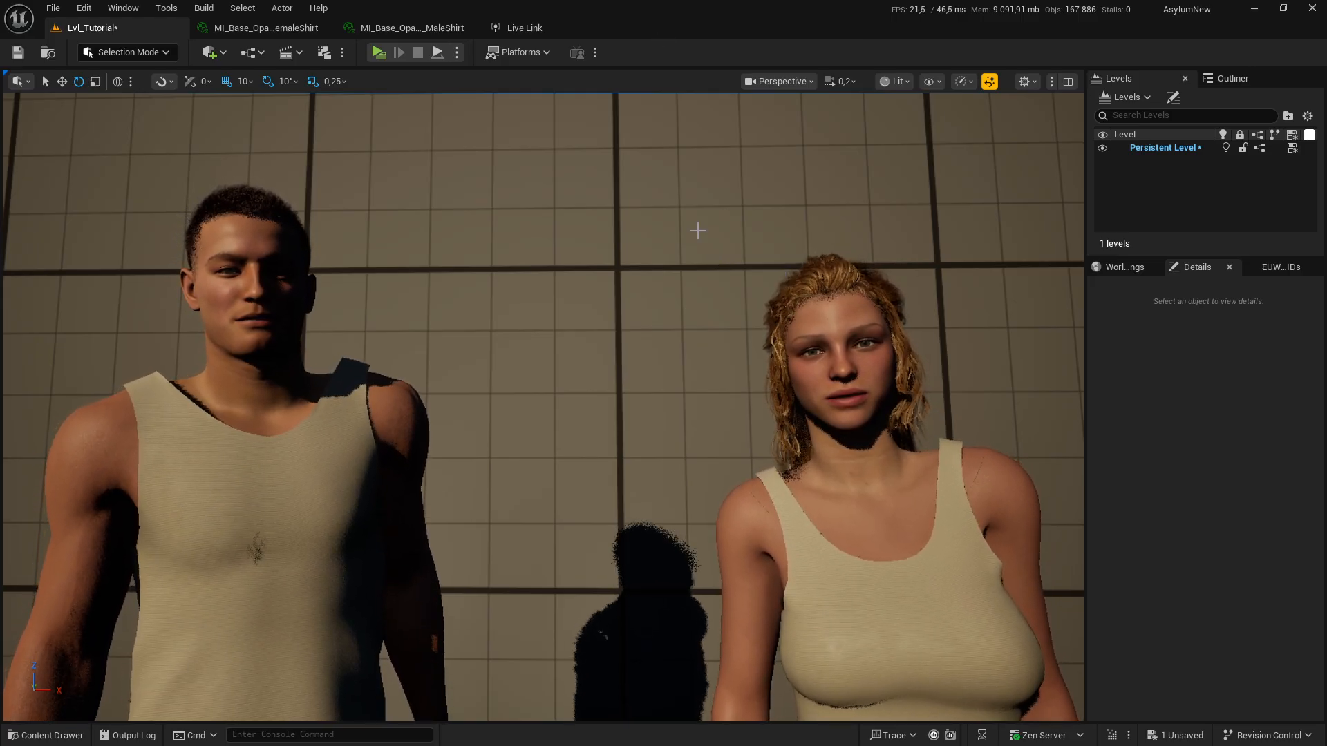
Step: Look up the Live Link plugin by searching the plugins for "liveli", check that it is enabled, and return to the level
{"action": "left_click", "coordinate": [92, 10]}
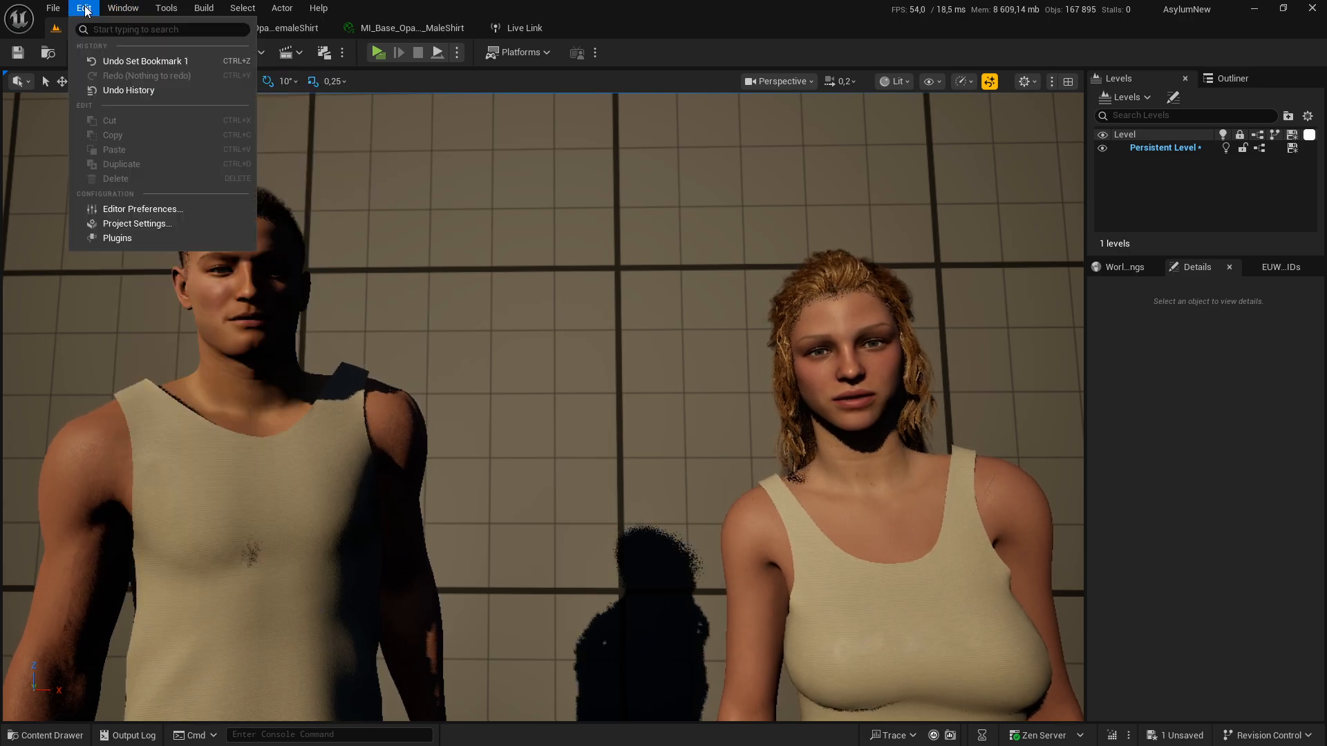
{"action": "left_click", "coordinate": [131, 237]}
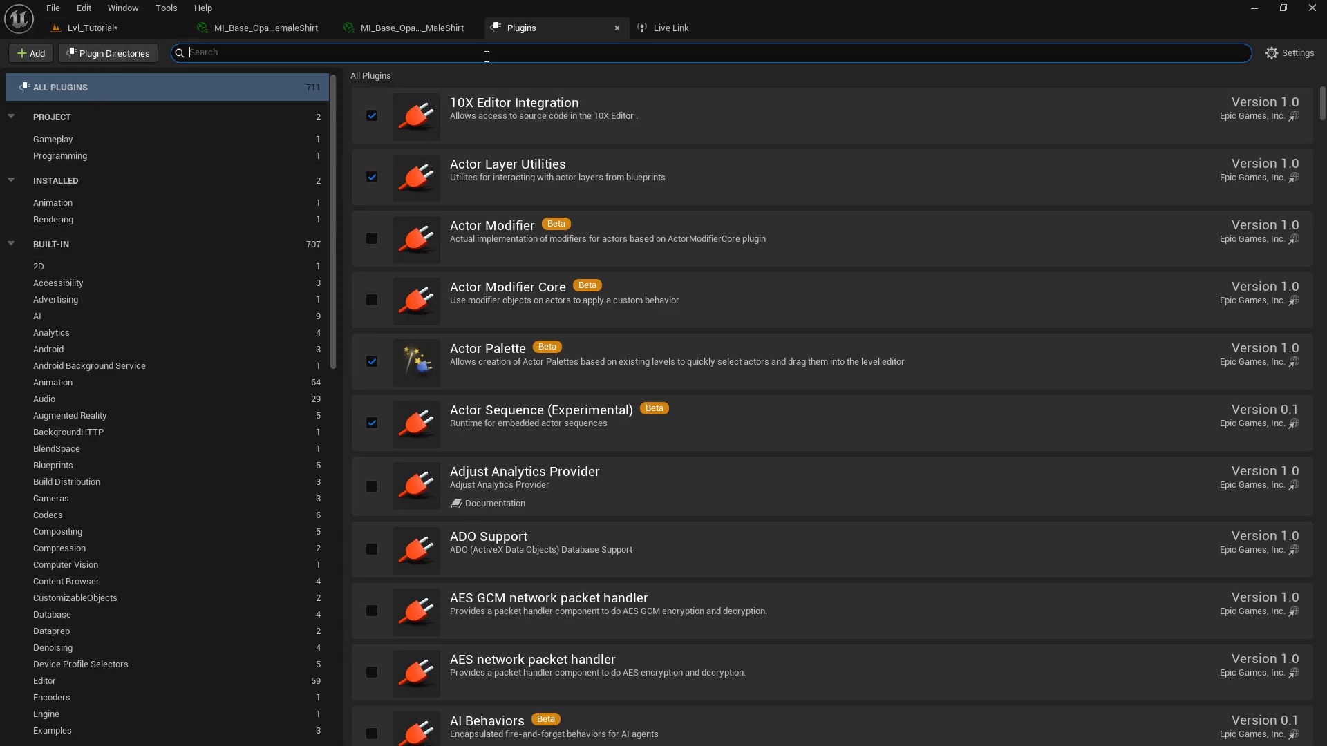
{"action": "type", "text": "liveli"}
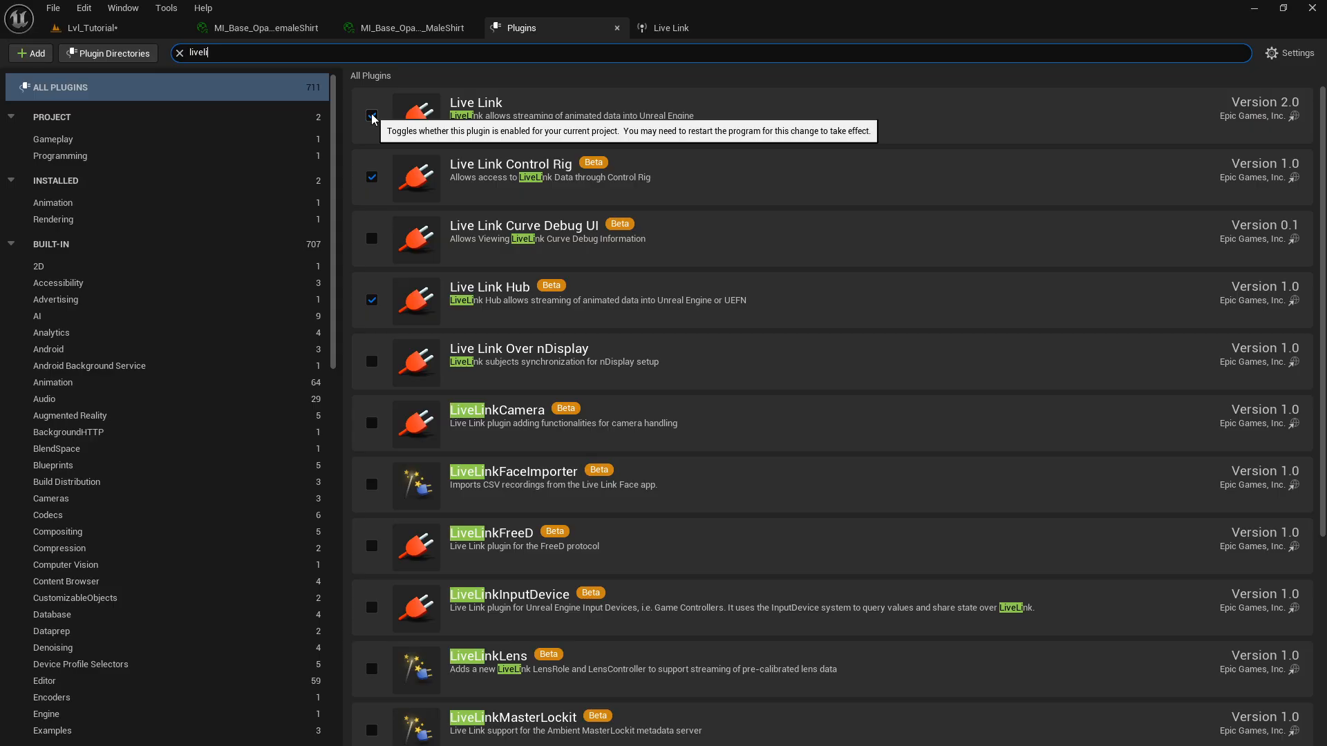
{"action": "left_click", "coordinate": [618, 29]}
{"action": "left_click", "coordinate": [542, 31]}
{"action": "left_click", "coordinate": [128, 28]}
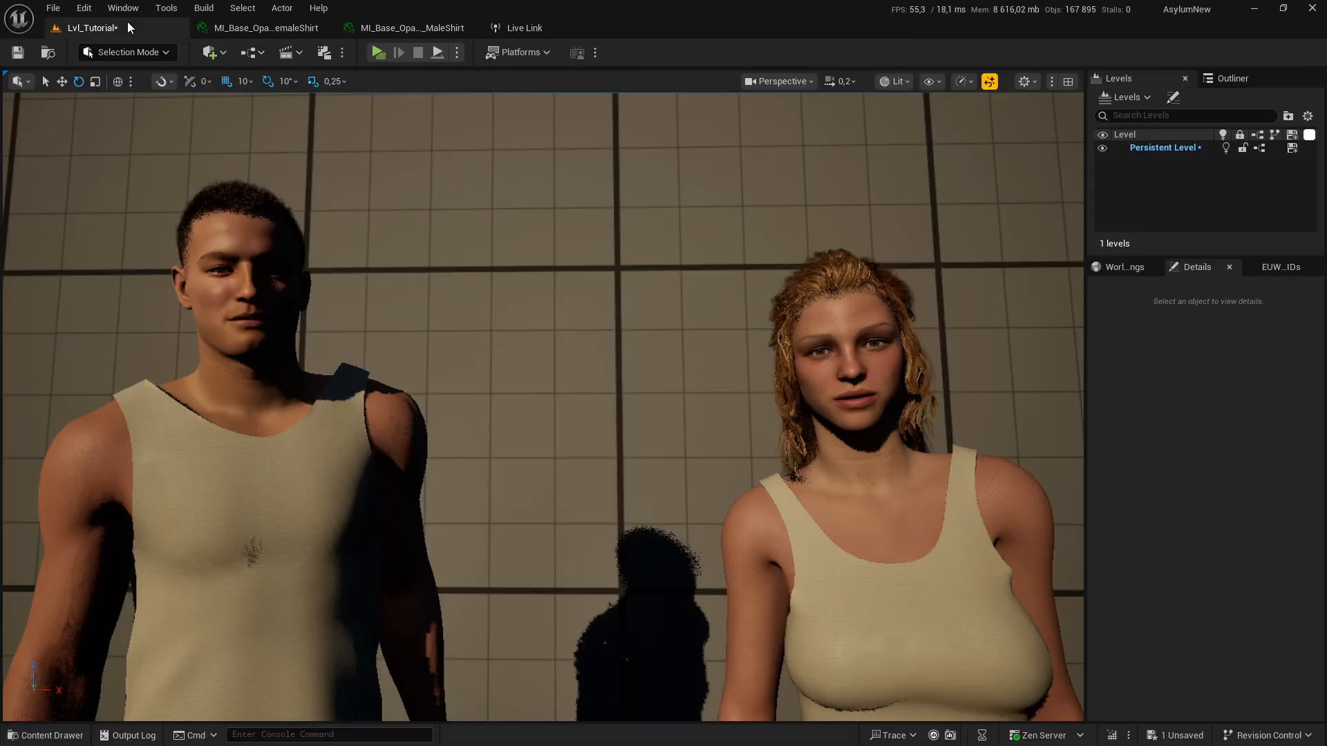
Step: Open the Live Link window and display the settings of the ARKit source on port 11111
{"action": "left_click", "coordinate": [132, 8]}
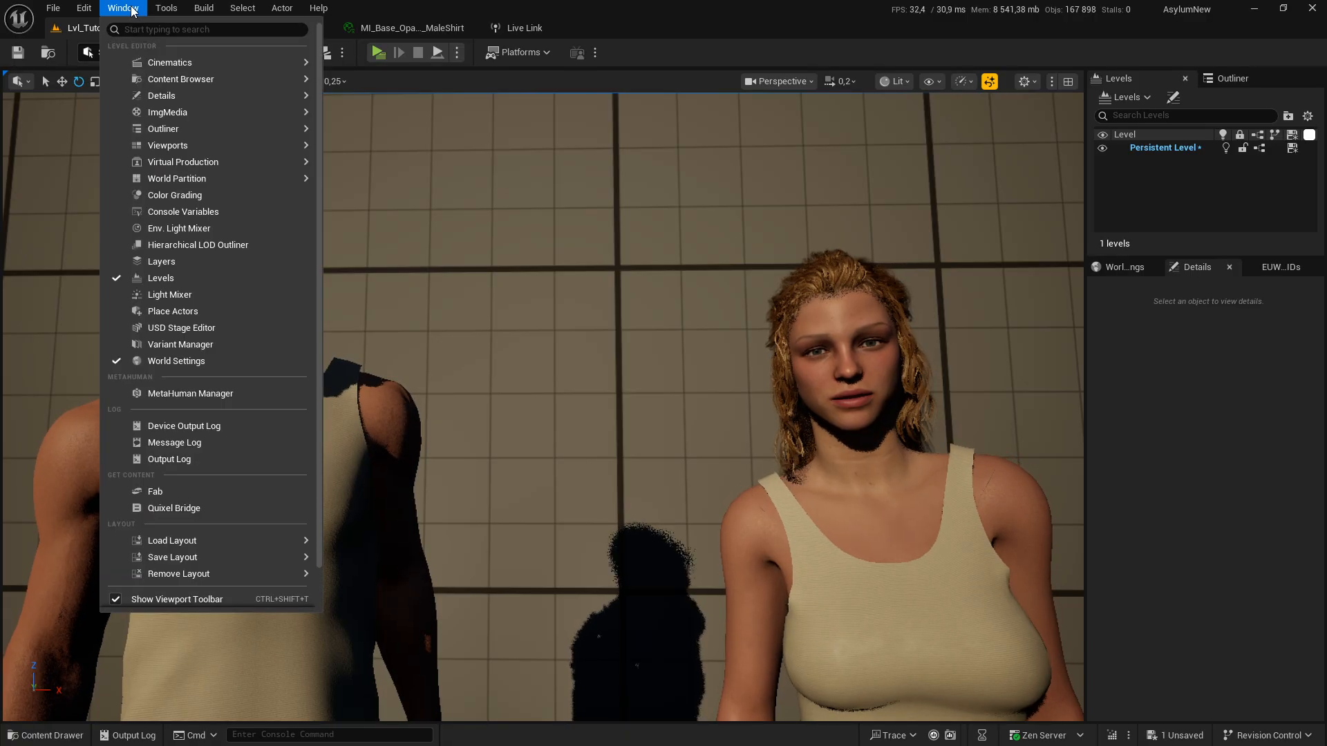
{"action": "mouse_move", "coordinate": [206, 163]}
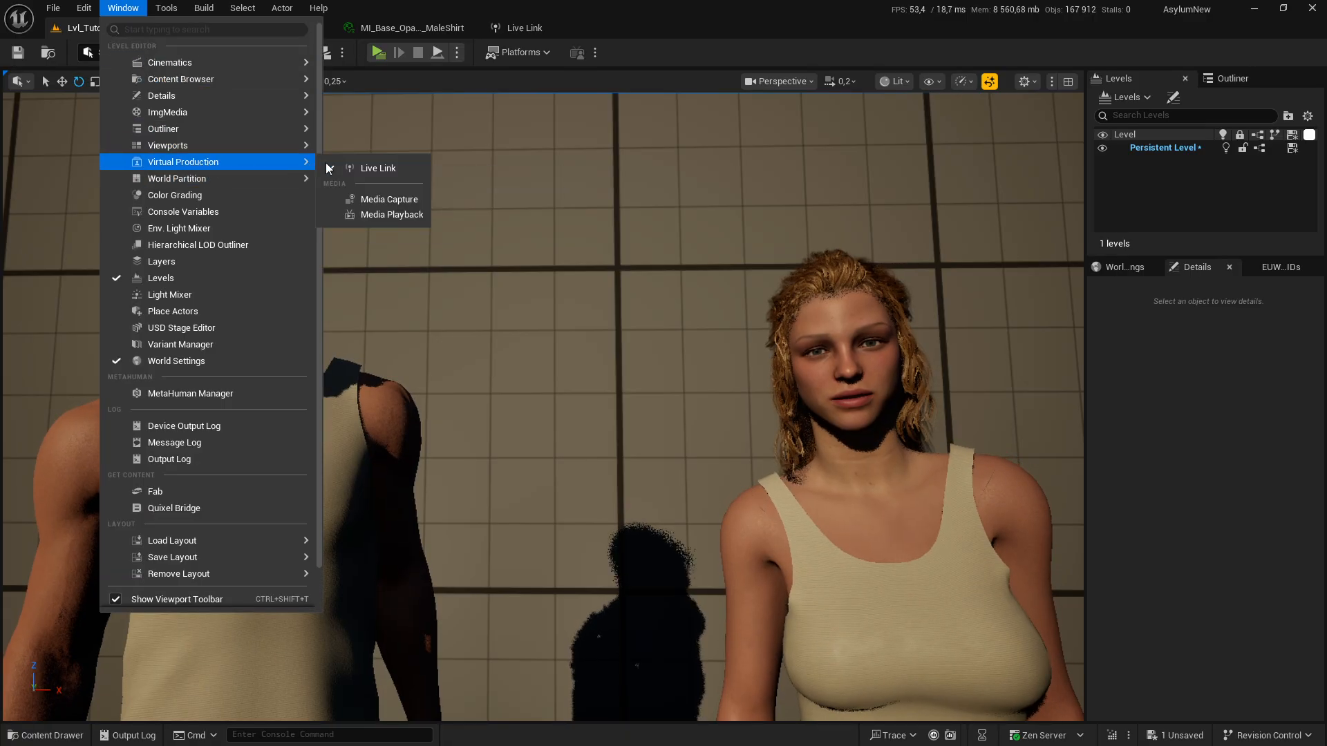
{"action": "left_click", "coordinate": [358, 168]}
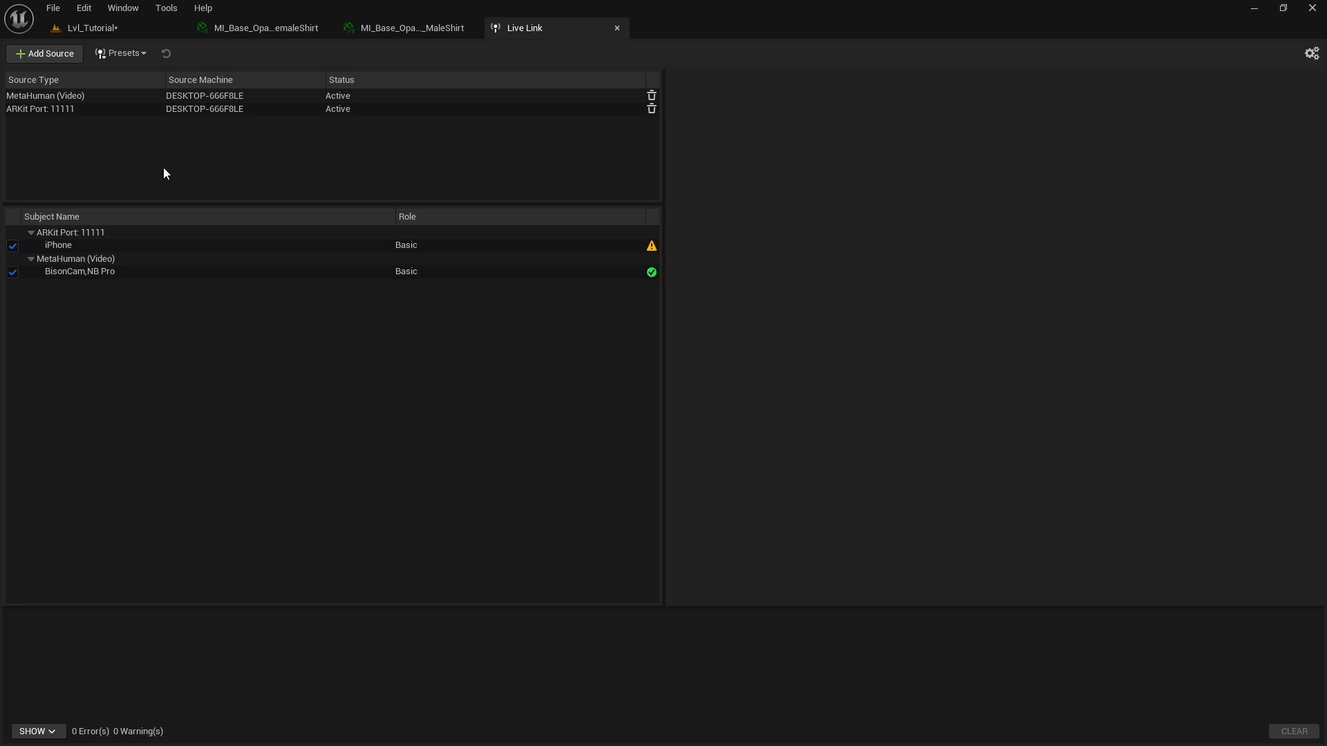
{"action": "left_click", "coordinate": [60, 112]}
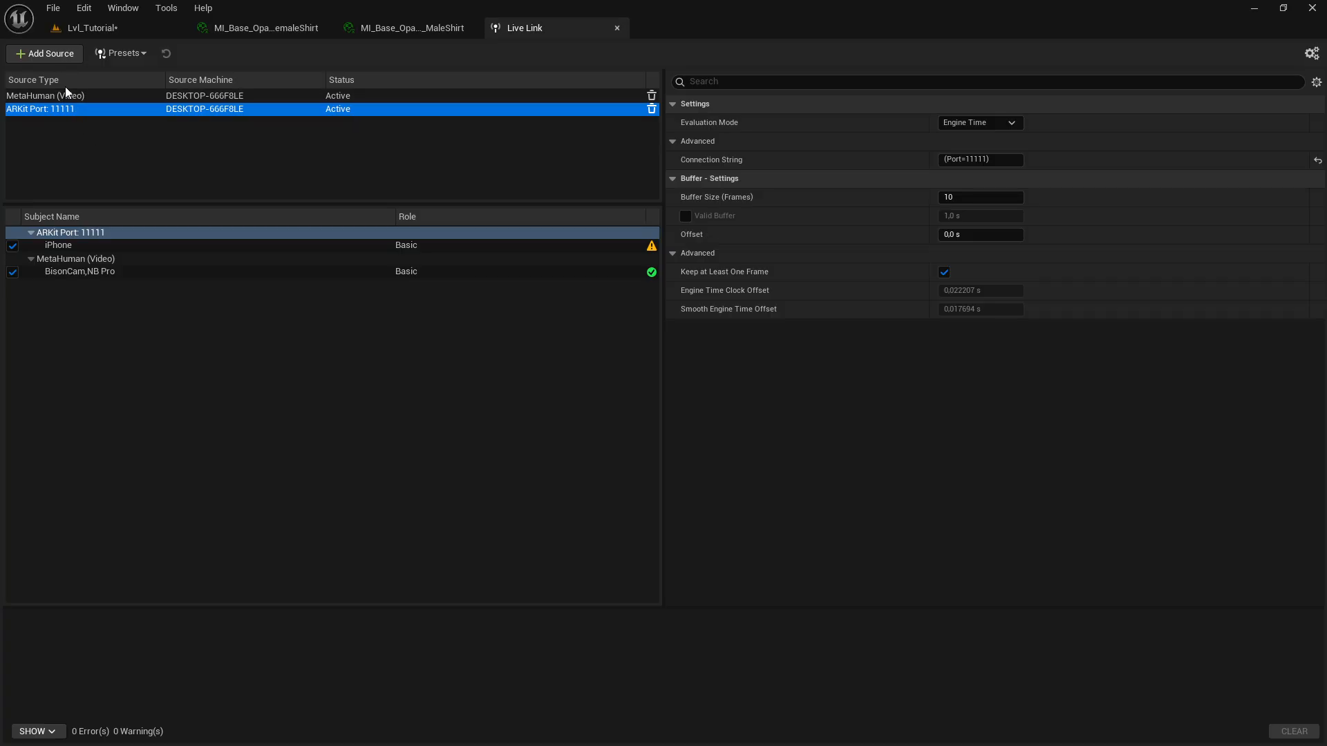
Step: Add another MetaHuman (Video) source to Live Link
{"action": "left_click", "coordinate": [47, 55]}
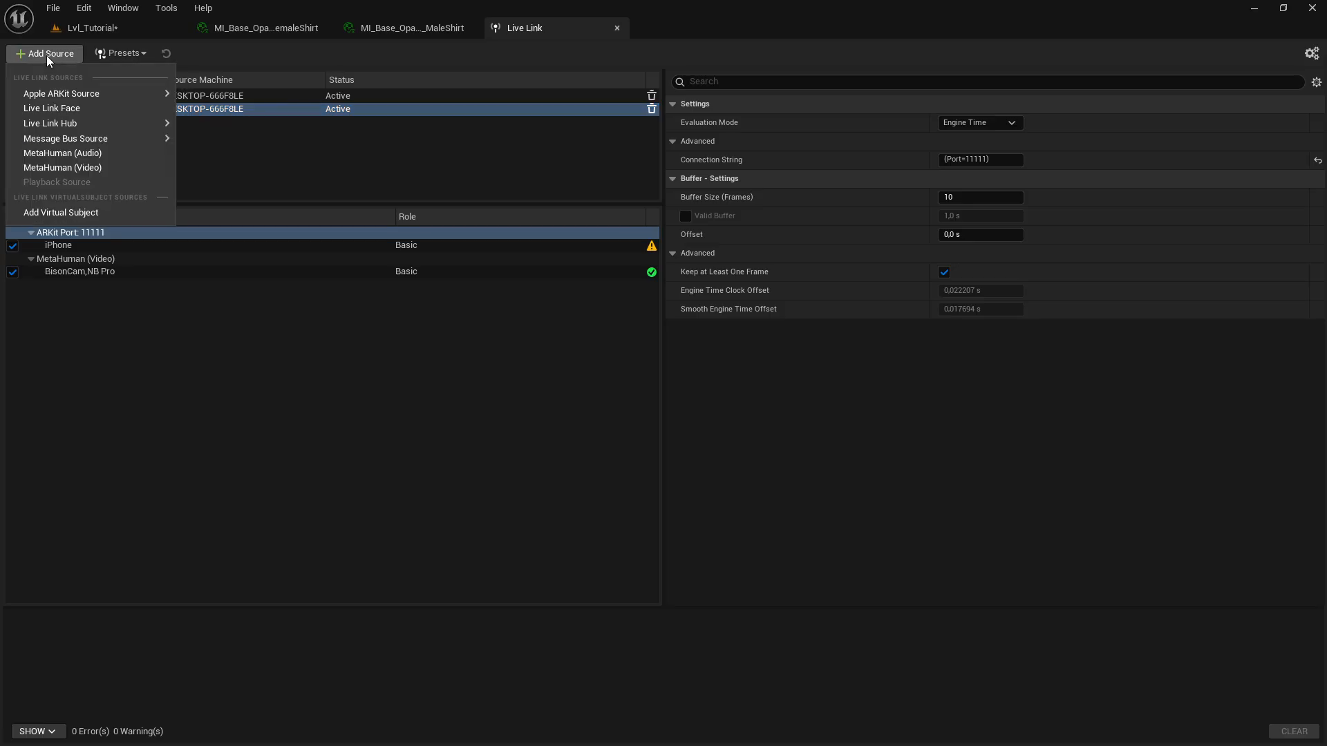
{"action": "mouse_move", "coordinate": [56, 98]}
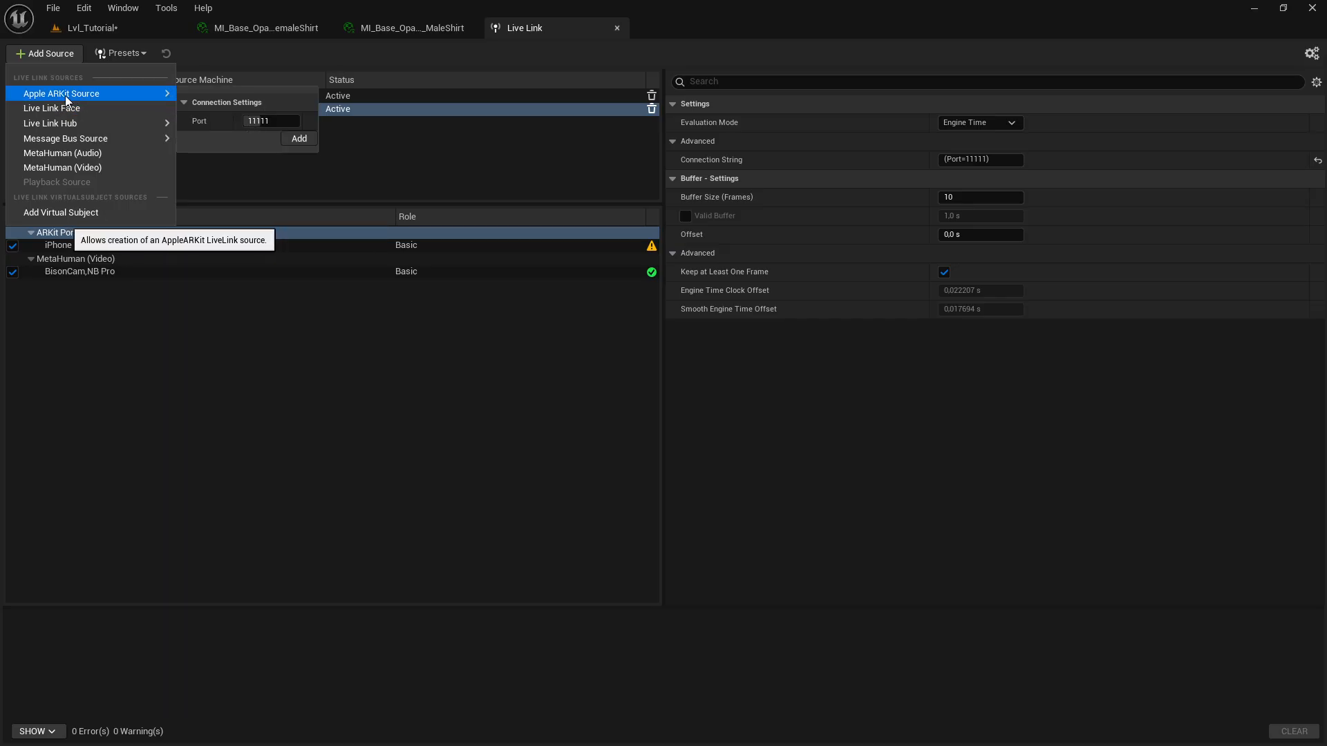
{"action": "left_click", "coordinate": [64, 167]}
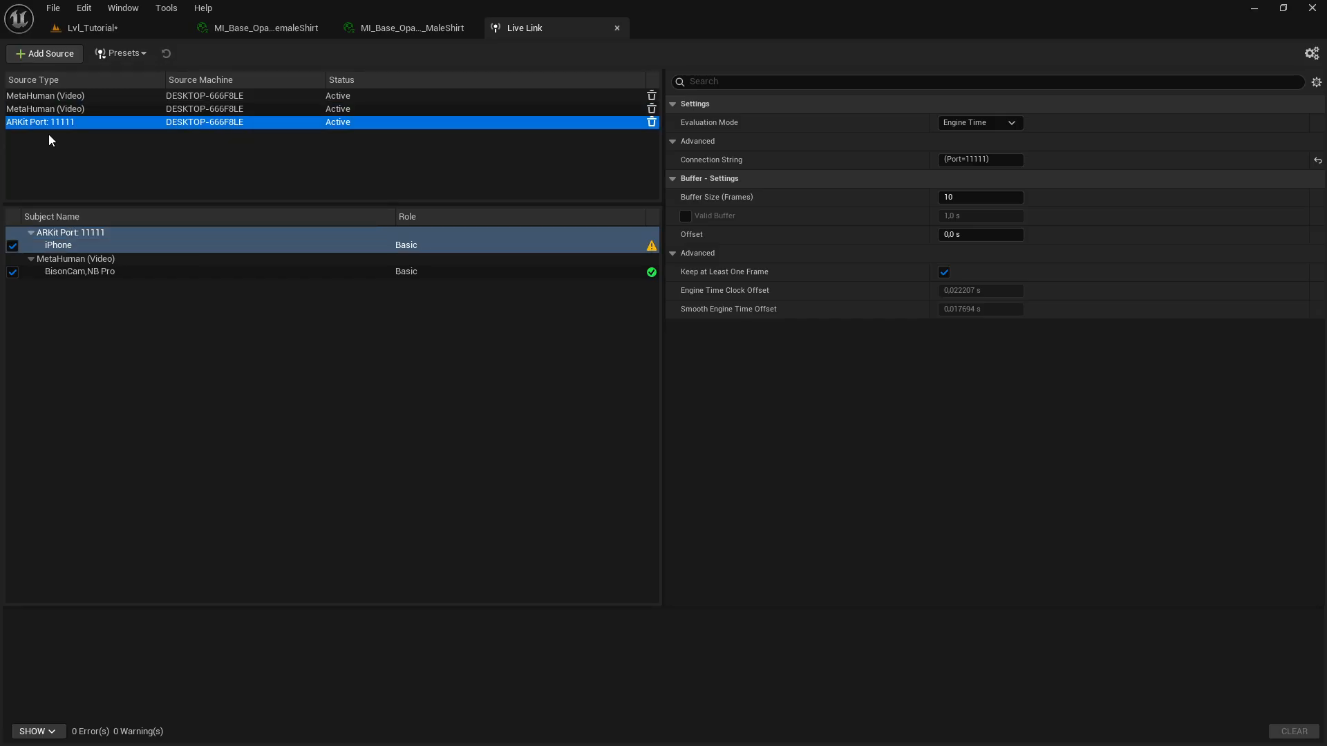
Step: Compare the settings of the two MetaHuman (Video) sources and check the available video devices
{"action": "left_click", "coordinate": [67, 97]}
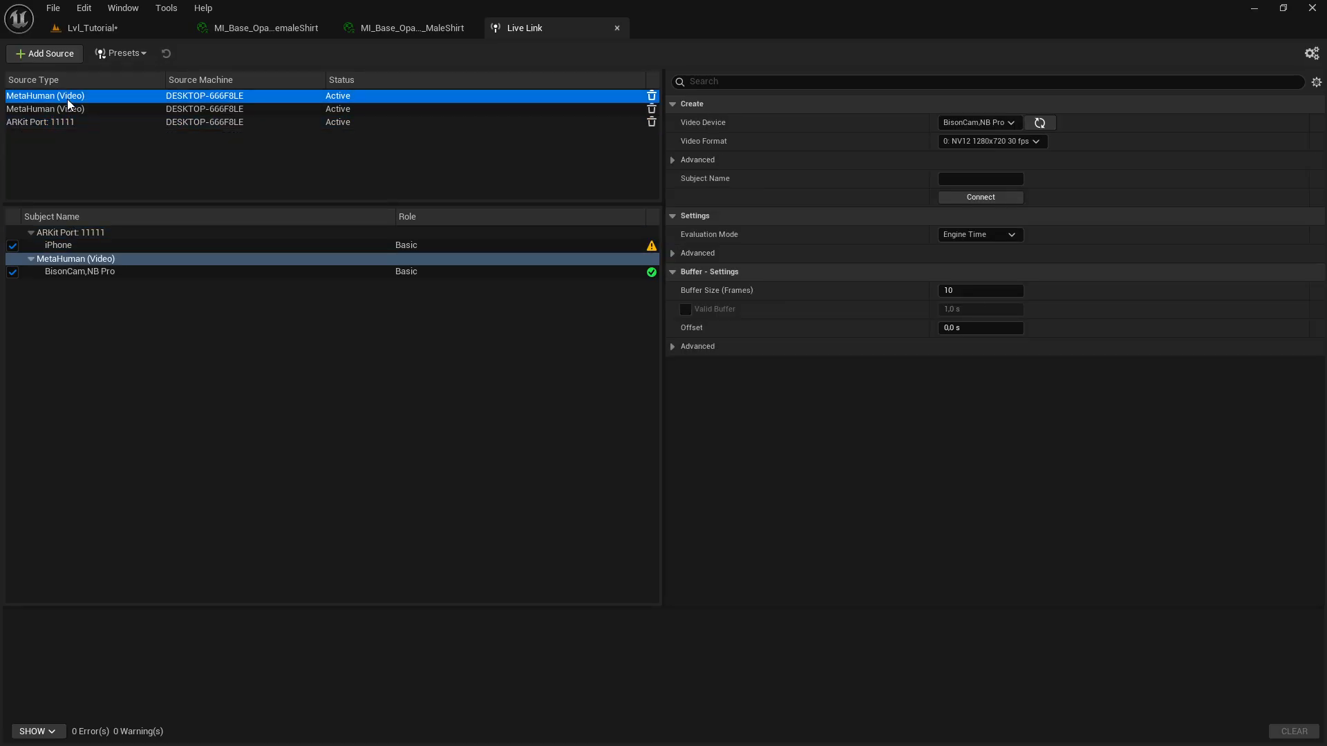
{"action": "left_click", "coordinate": [61, 110]}
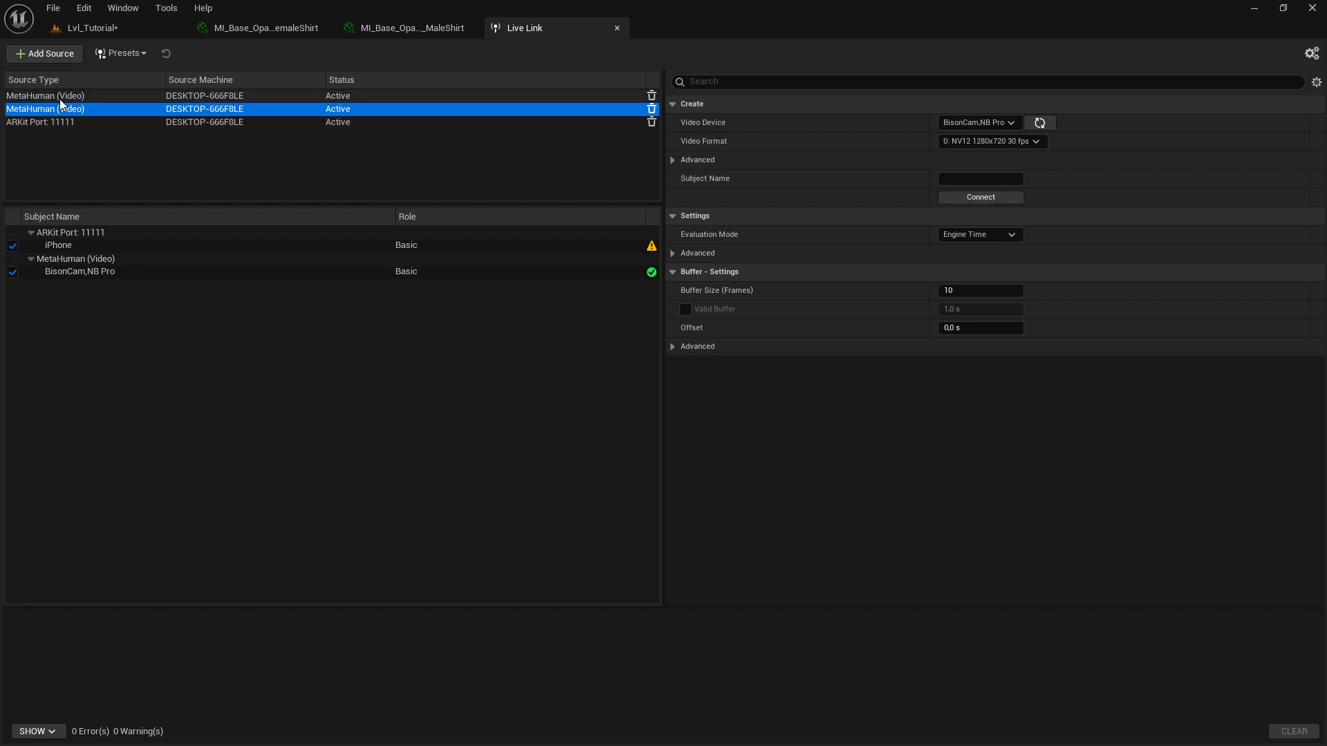
{"action": "left_click", "coordinate": [59, 98]}
{"action": "left_click", "coordinate": [59, 109]}
{"action": "left_click", "coordinate": [52, 97]}
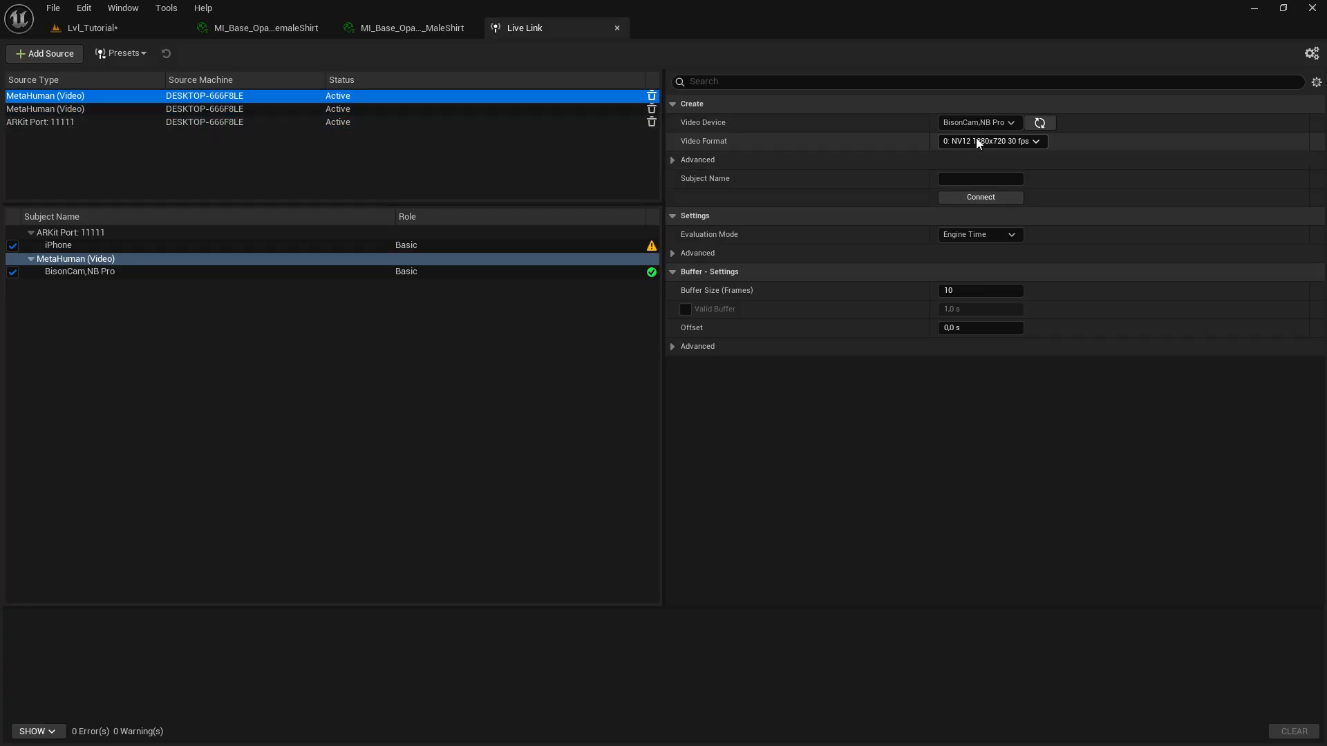
{"action": "left_click", "coordinate": [1006, 123]}
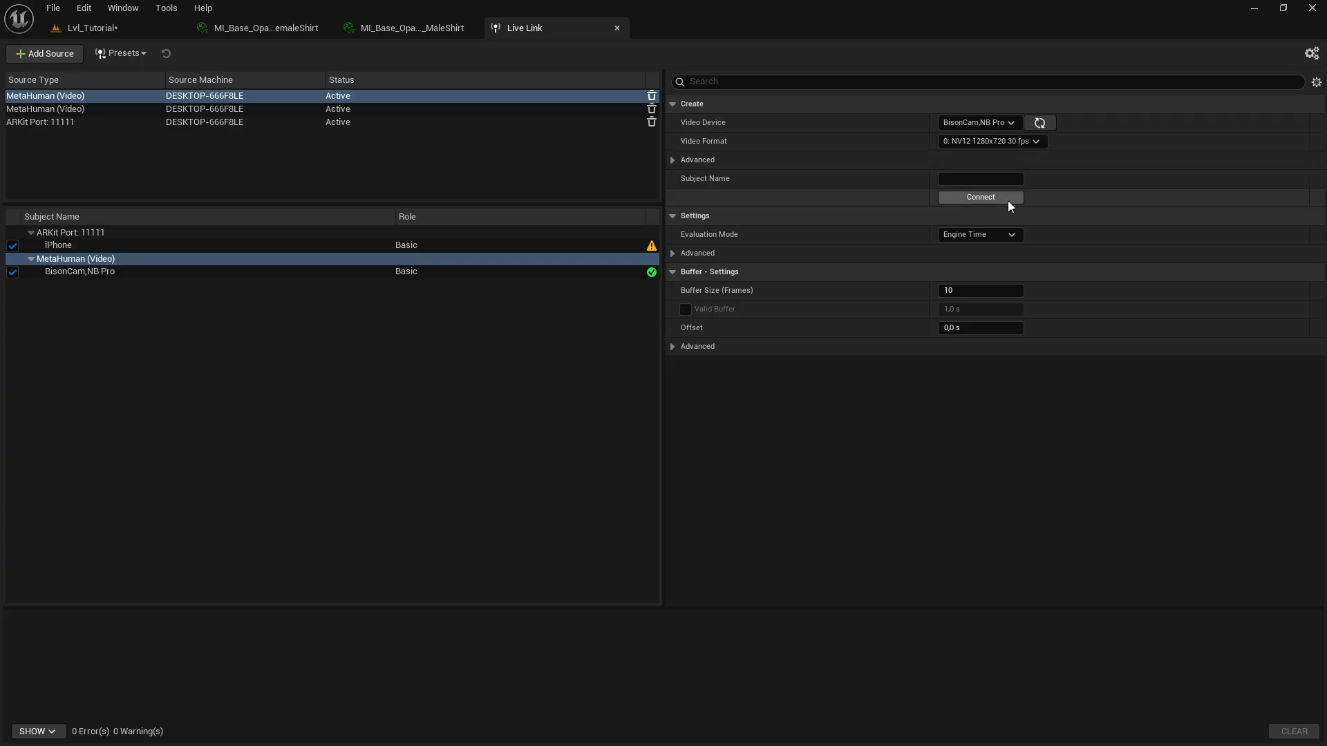
Step: Show the settings of the BisonCam,NB Pro subject and review its Monitor Image options
{"action": "left_click", "coordinate": [126, 272]}
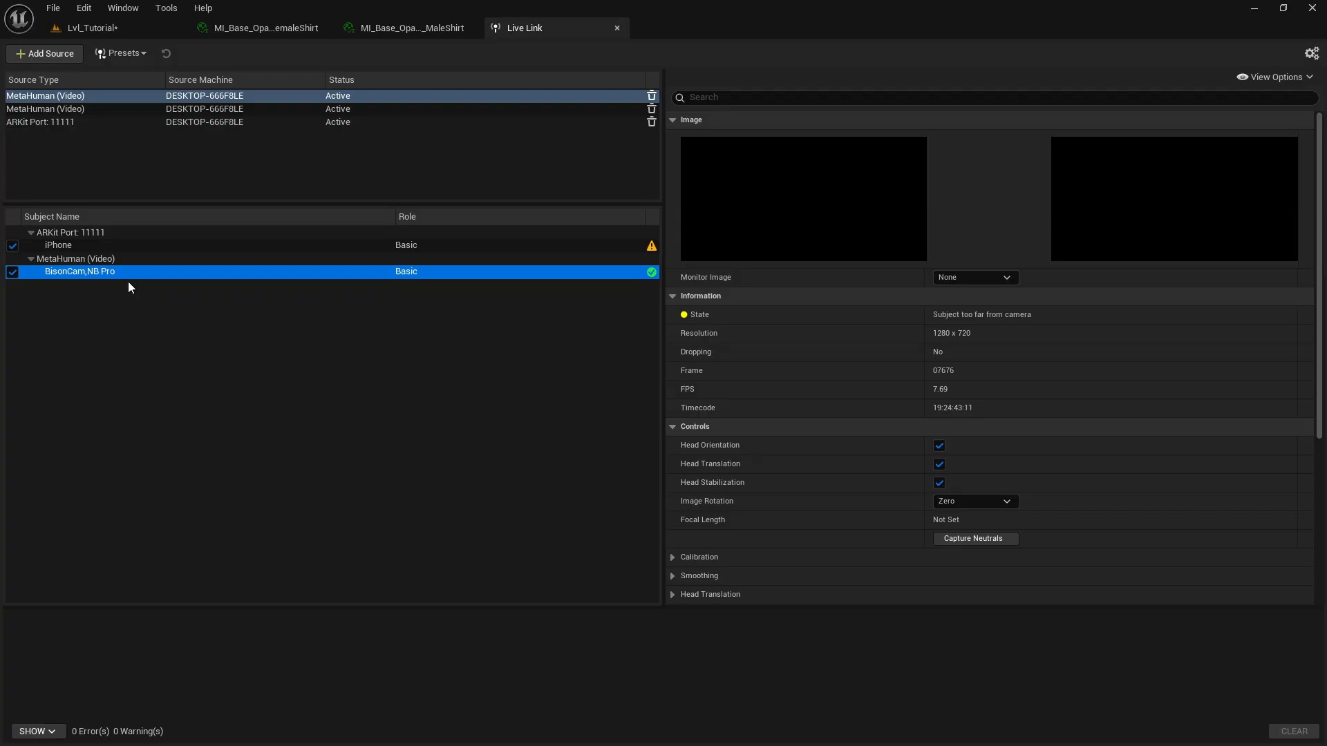
{"action": "left_click", "coordinate": [989, 277]}
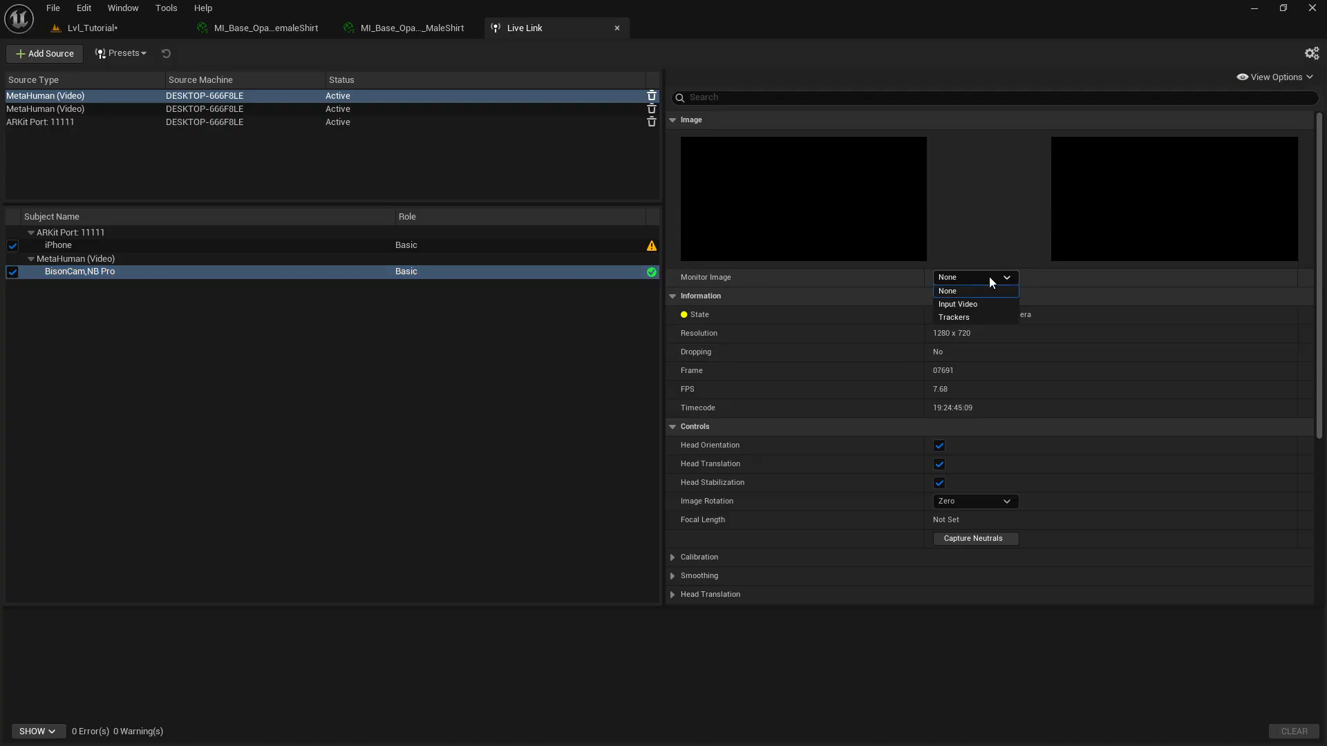
{"action": "left_click", "coordinate": [1006, 276]}
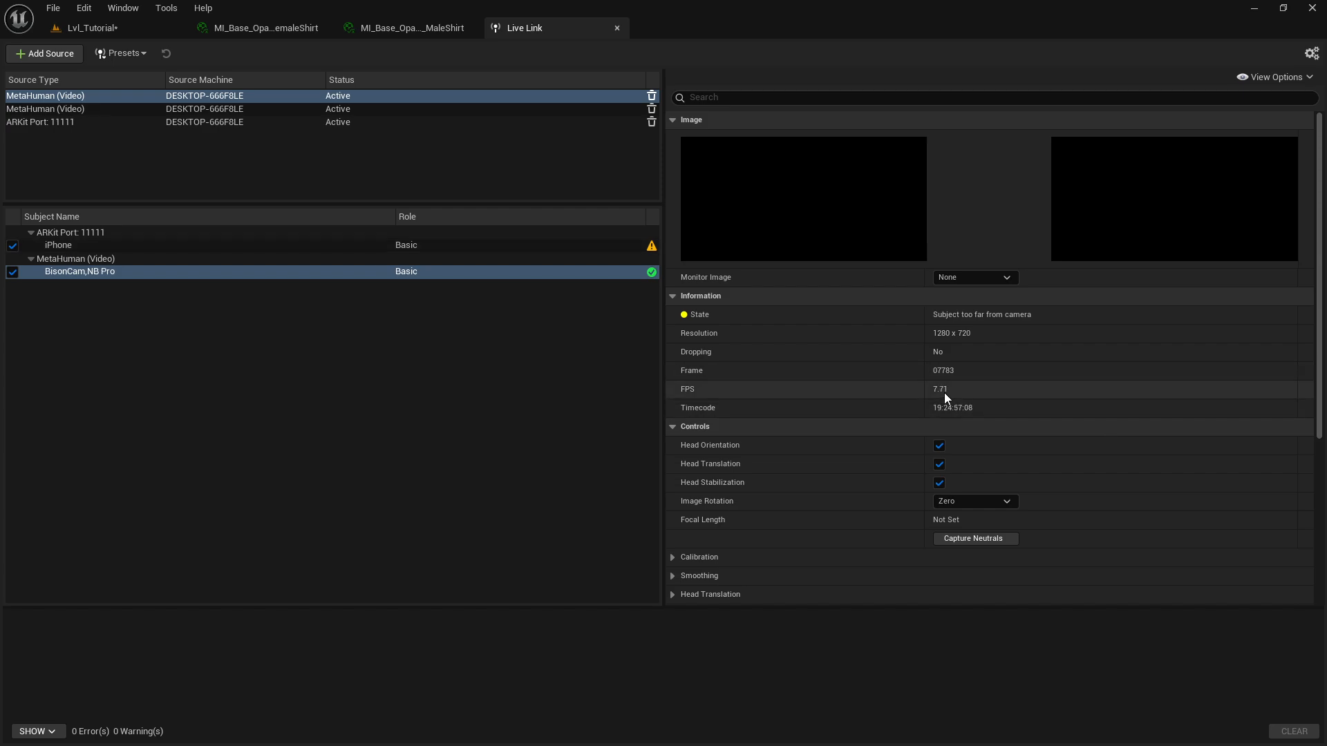
Step: Set the male character's Live Link Subject to BisonCam,NB Pro in the level and deselect the character
{"action": "left_click", "coordinate": [96, 31]}
{"action": "left_click", "coordinate": [269, 377]}
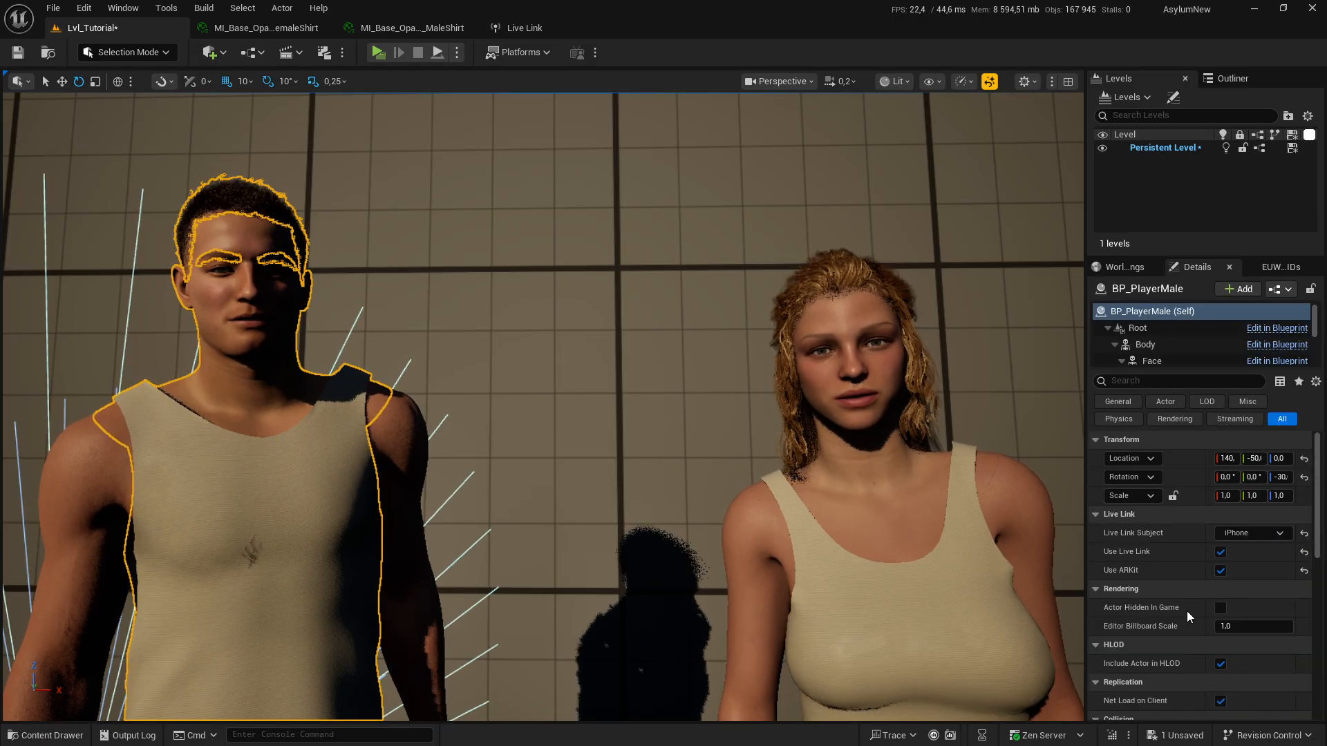
{"action": "left_click", "coordinate": [1279, 534]}
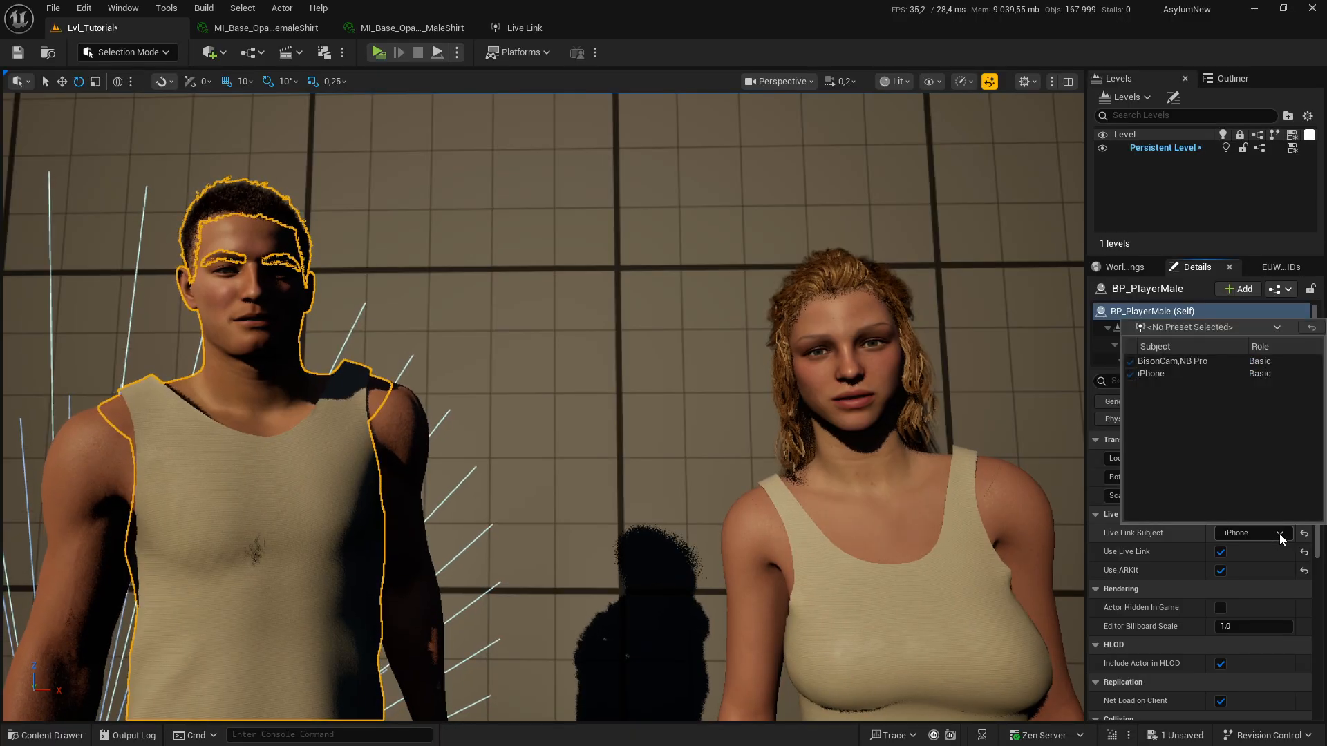
{"action": "left_click", "coordinate": [1197, 362]}
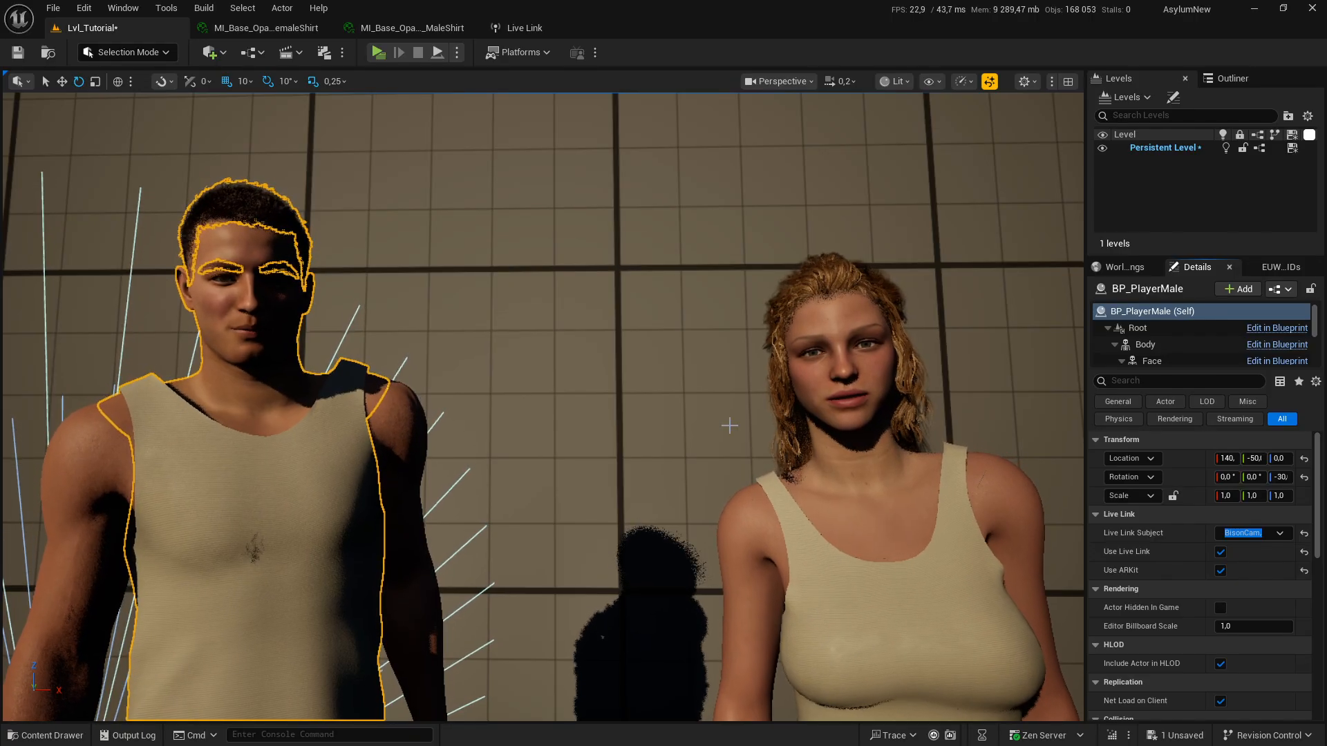
{"action": "right_click_drag", "start_coordinate": [731, 424], "coordinate": [712, 459]}
{"action": "key", "text": "Escape"}
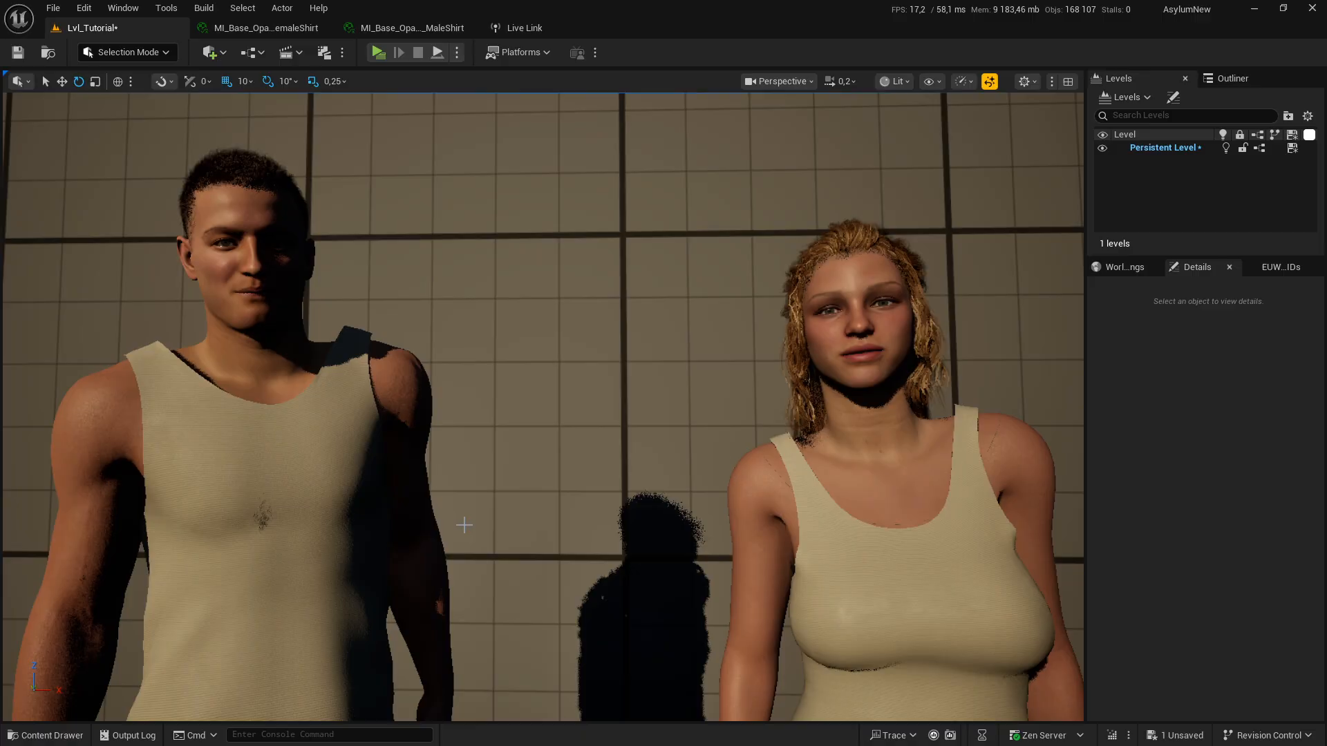
Step: Open a Windows command prompt, run ipconfig to look up the computer's IPv4 address, and close the prompt
{"action": "left_click", "coordinate": [537, 27]}
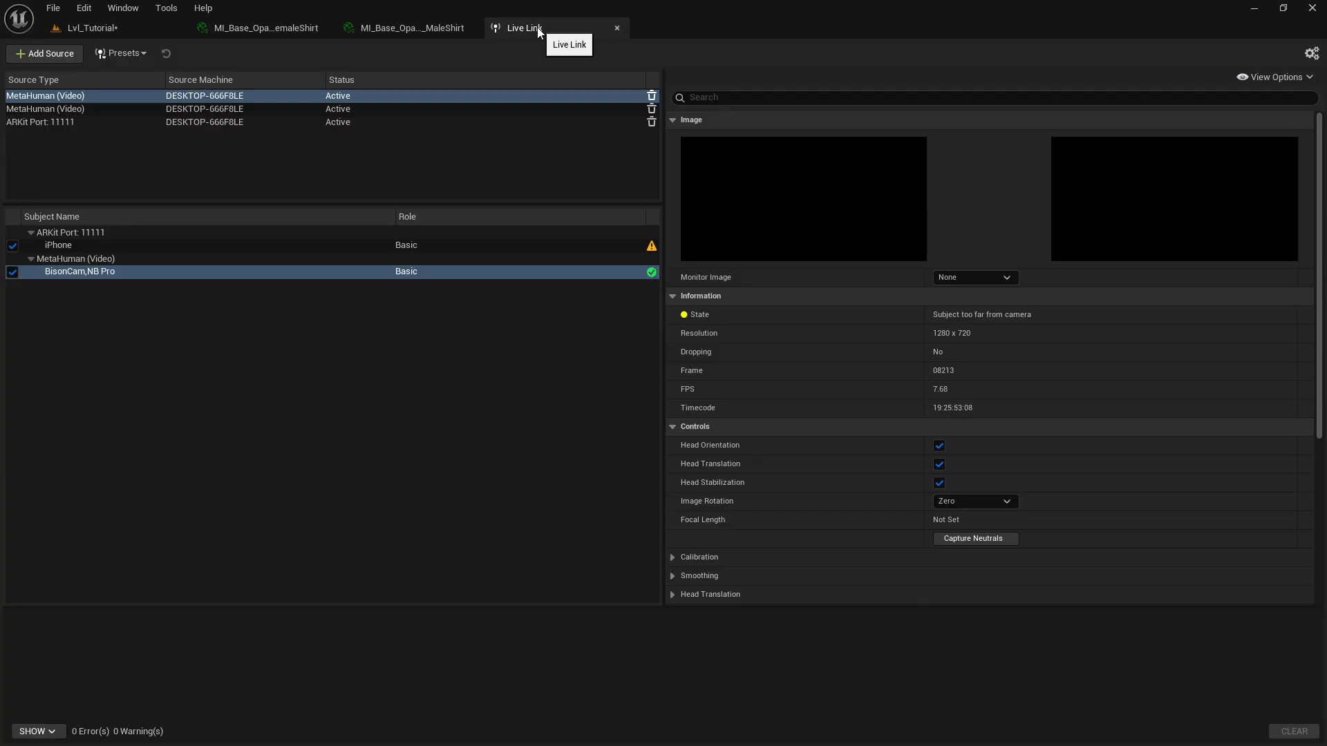
{"action": "key", "text": "super+r"}
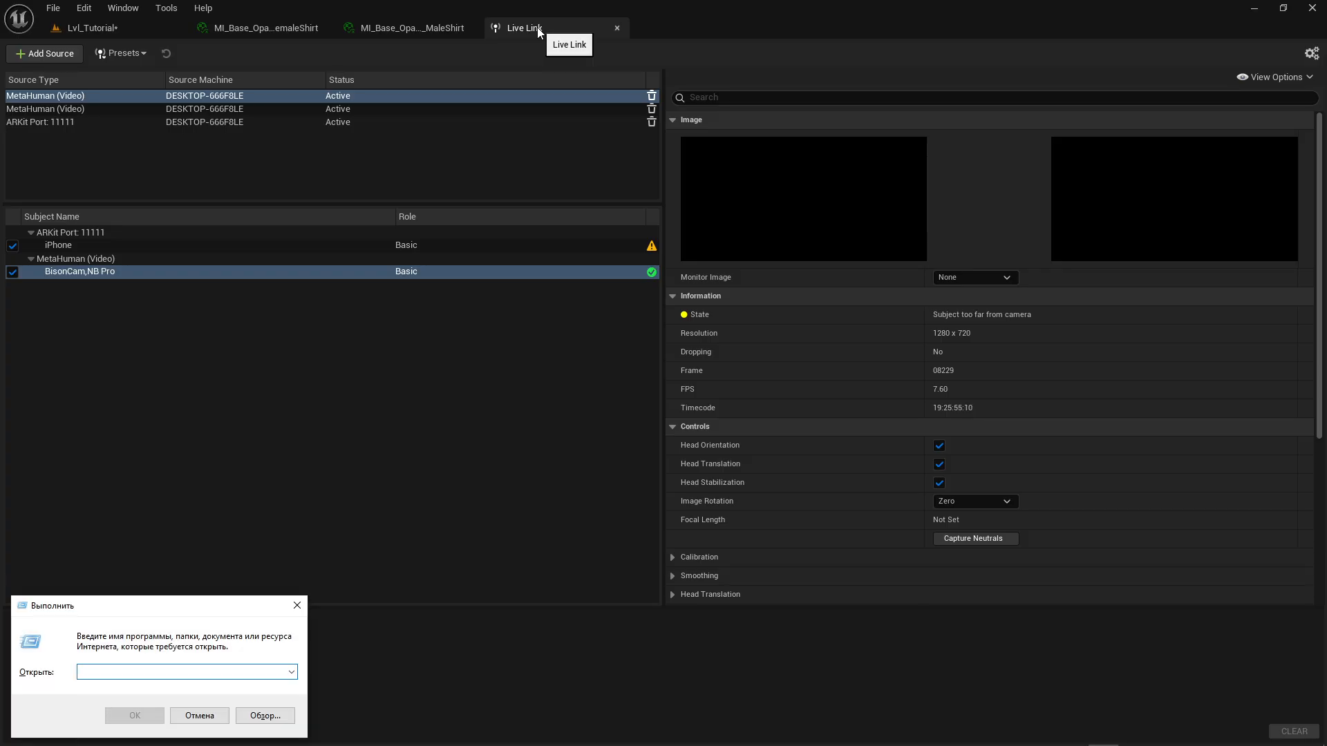
{"action": "type", "text": "cmd"}
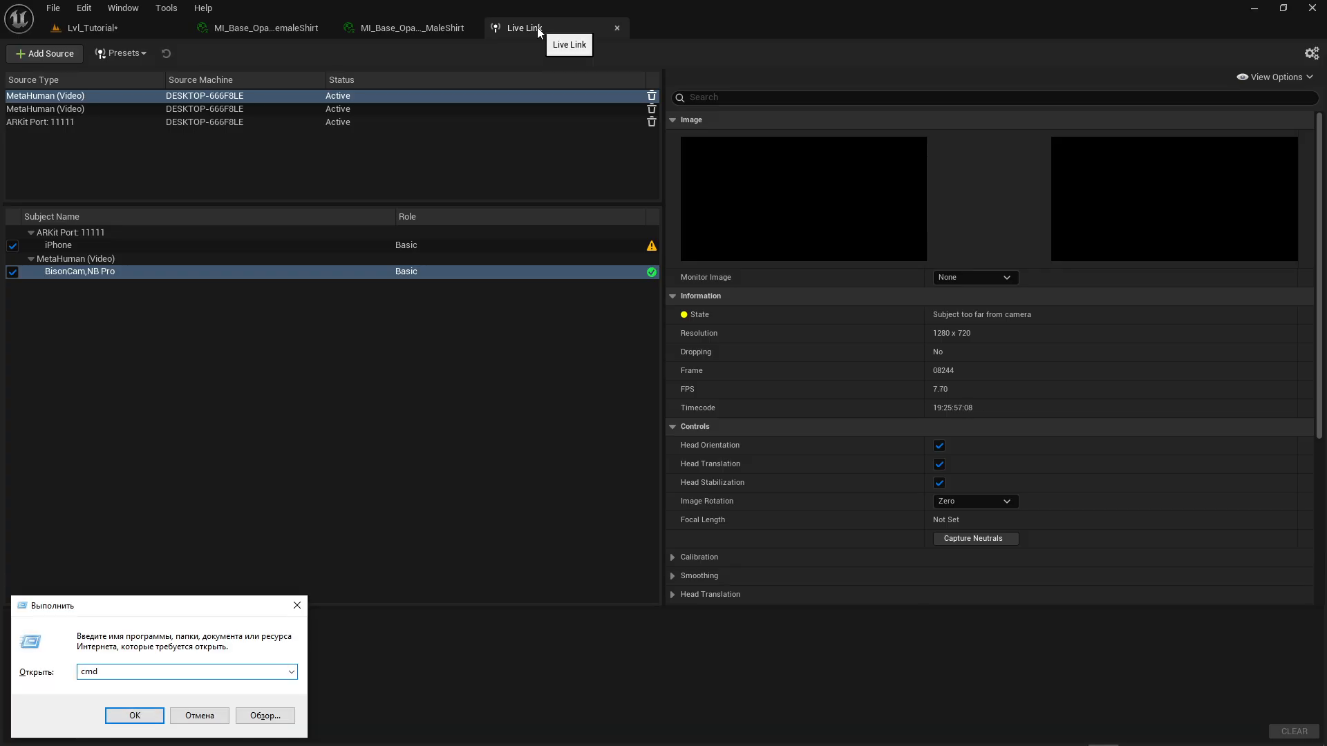
{"action": "key", "text": "Return"}
{"action": "type", "text": "ip"}
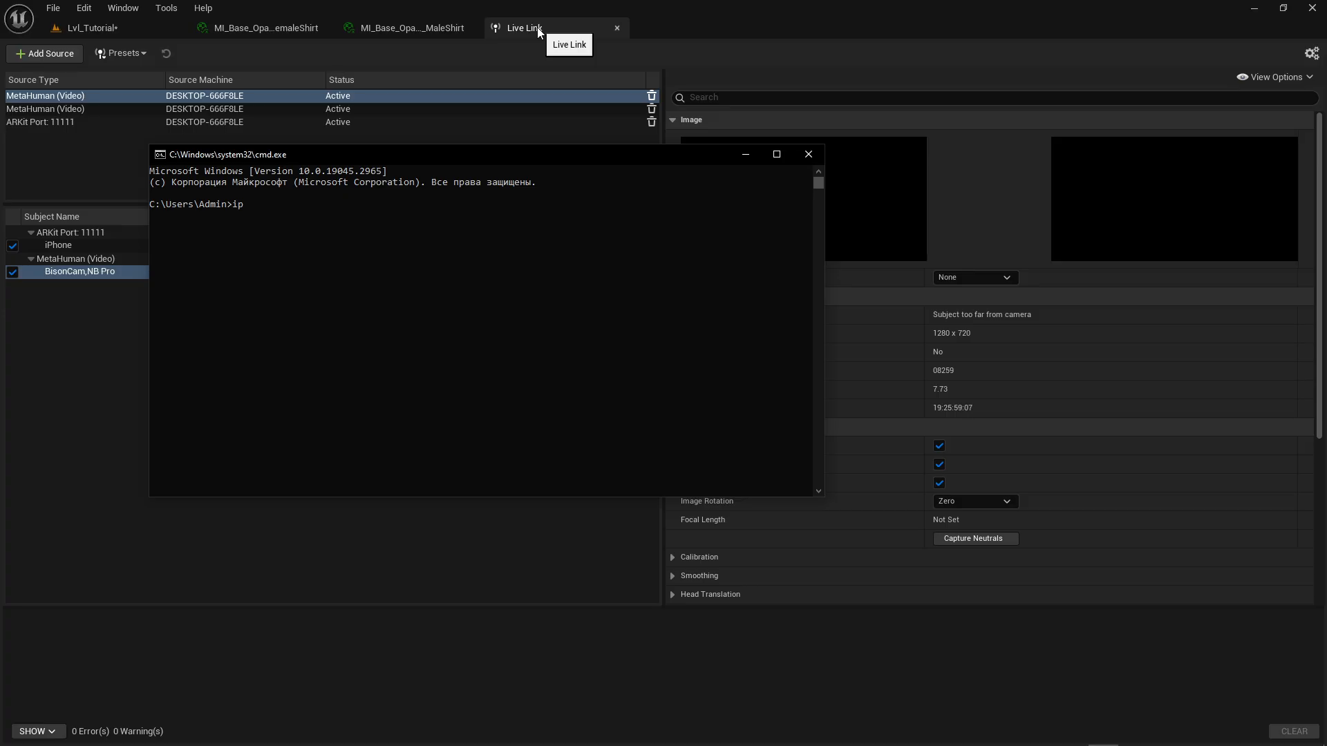
{"action": "type", "text": "config"}
{"action": "key", "text": "Return"}
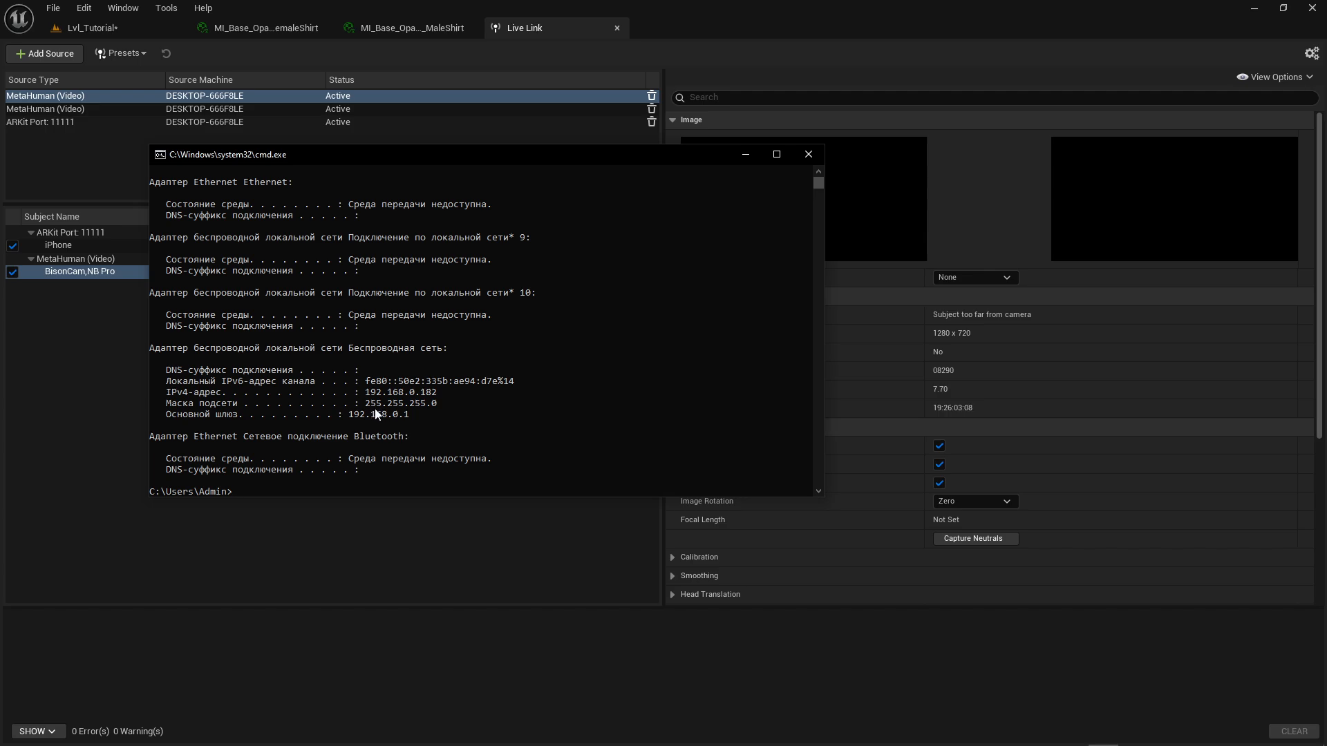
{"action": "left_click", "coordinate": [808, 155]}
Step: Return to the level, select the male character and set its Live Link Subject to iPhone
{"action": "left_click", "coordinate": [101, 28]}
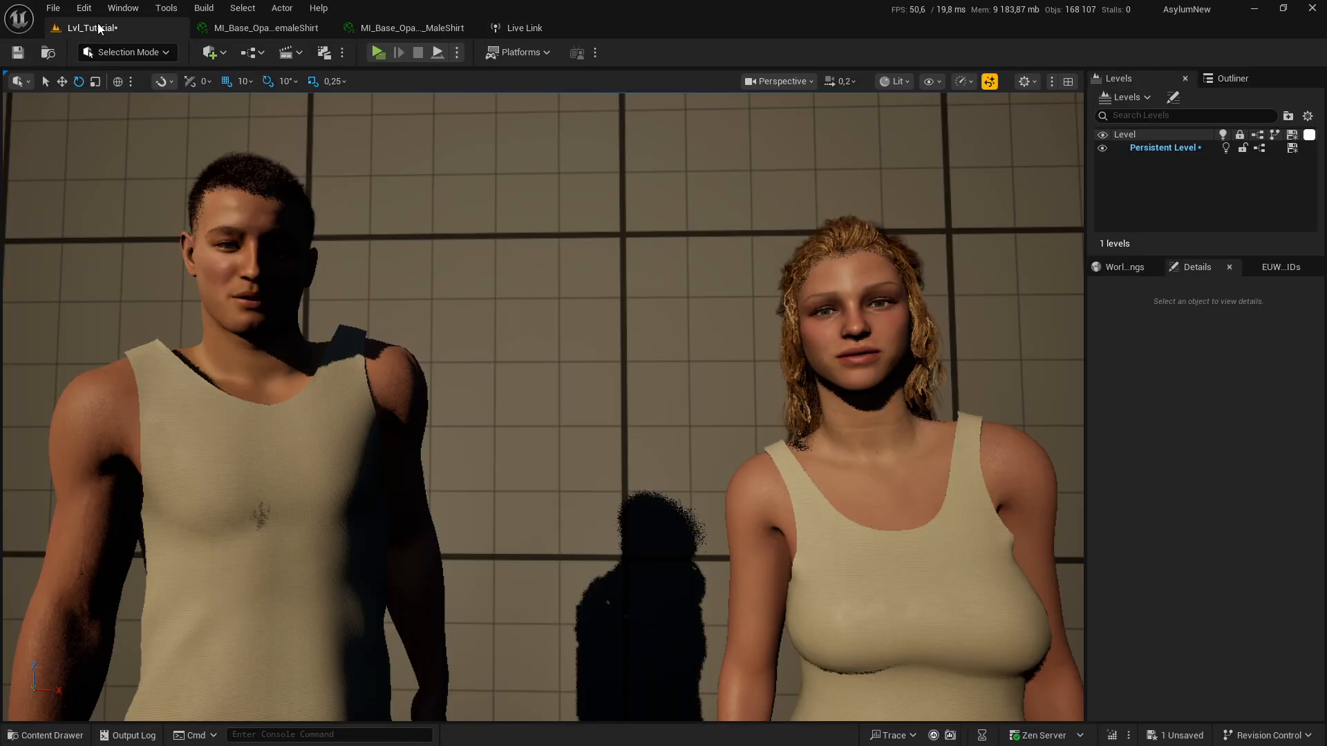
{"action": "left_click", "coordinate": [855, 474]}
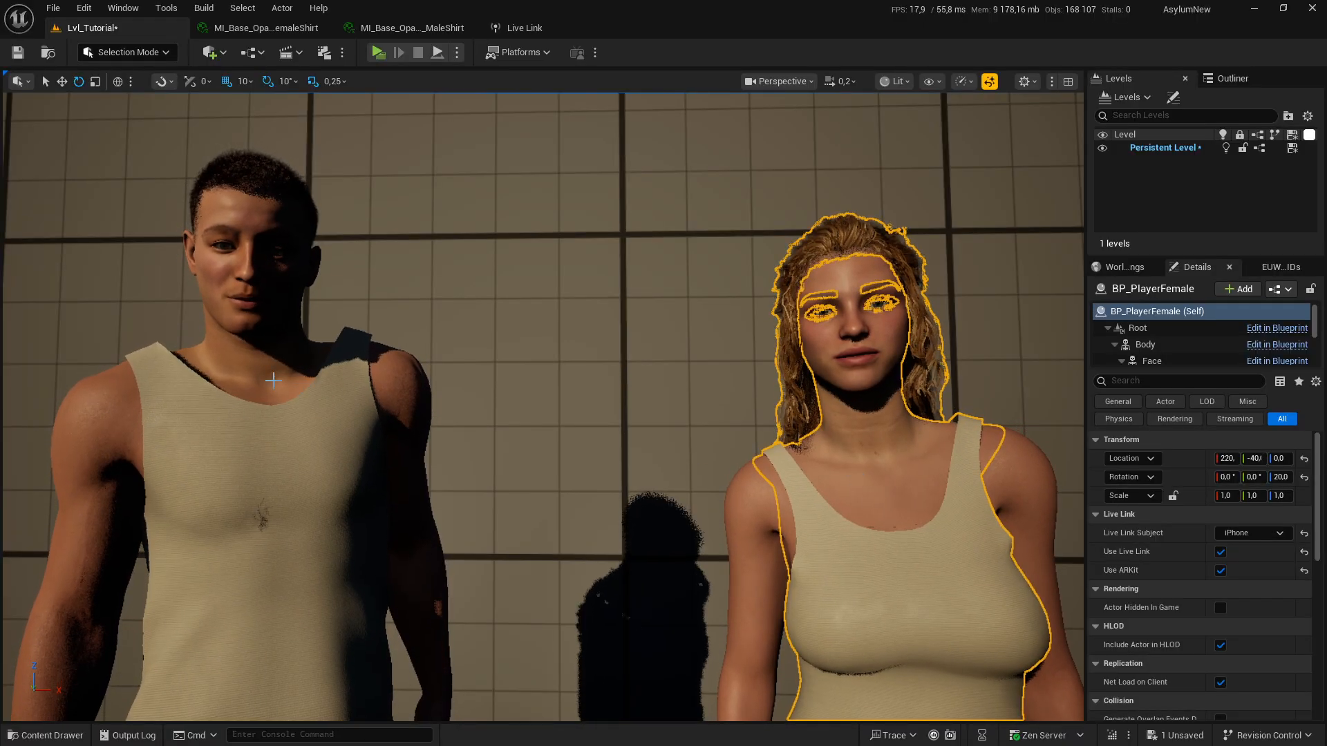
{"action": "left_click", "coordinate": [257, 369]}
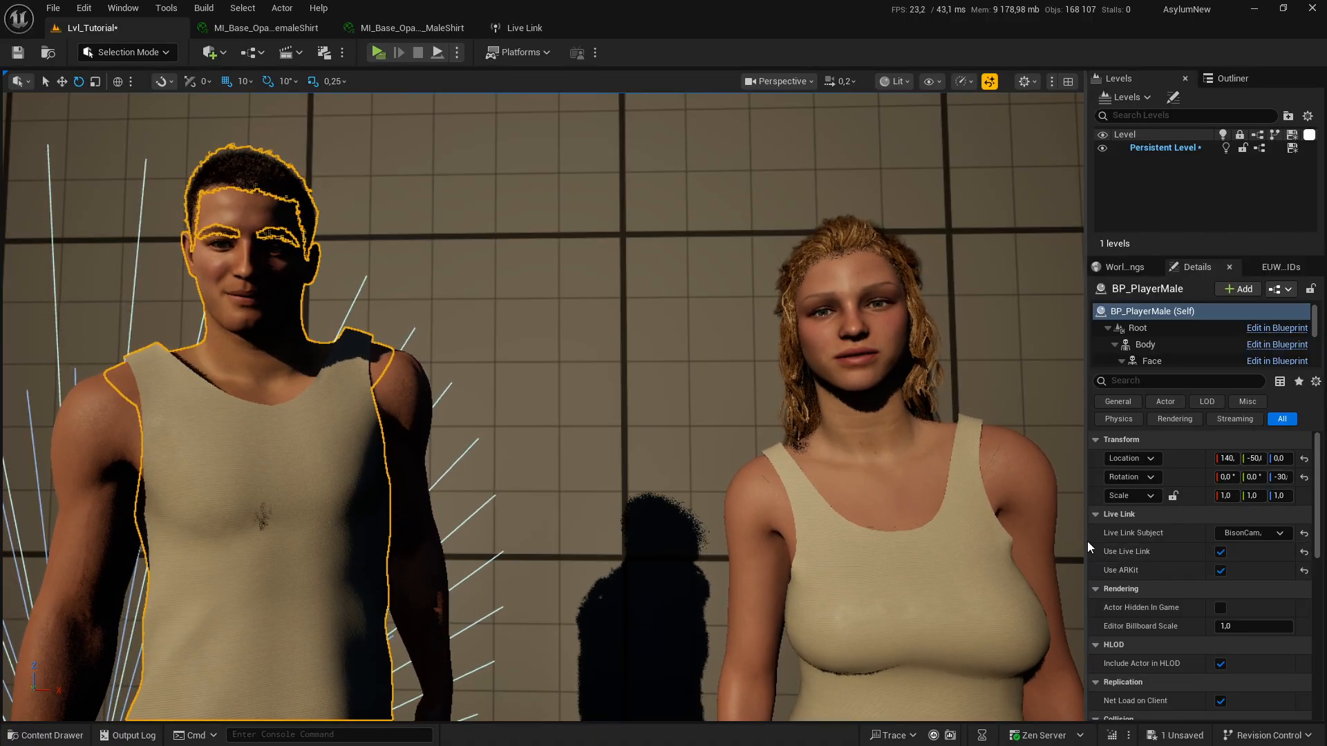
{"action": "left_click_drag", "start_coordinate": [1083, 539], "coordinate": [970, 547]}
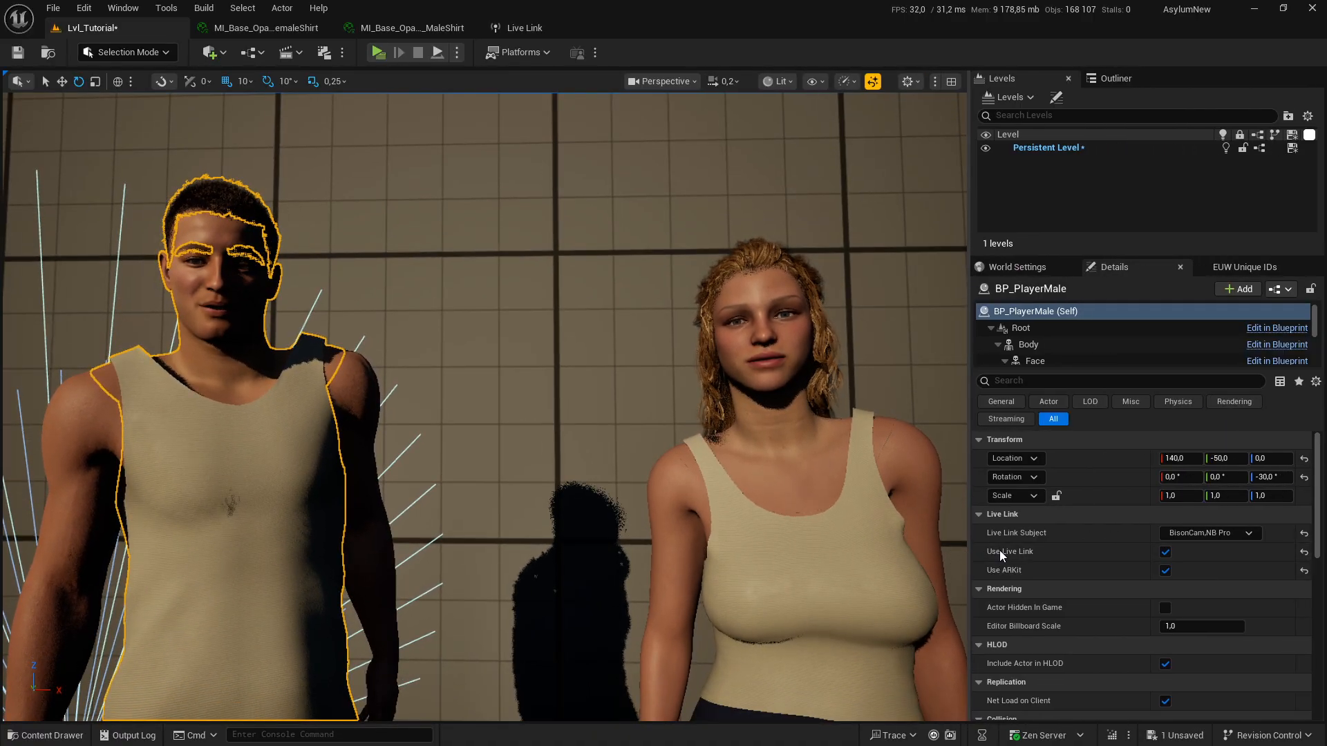
{"action": "left_click", "coordinate": [1247, 535]}
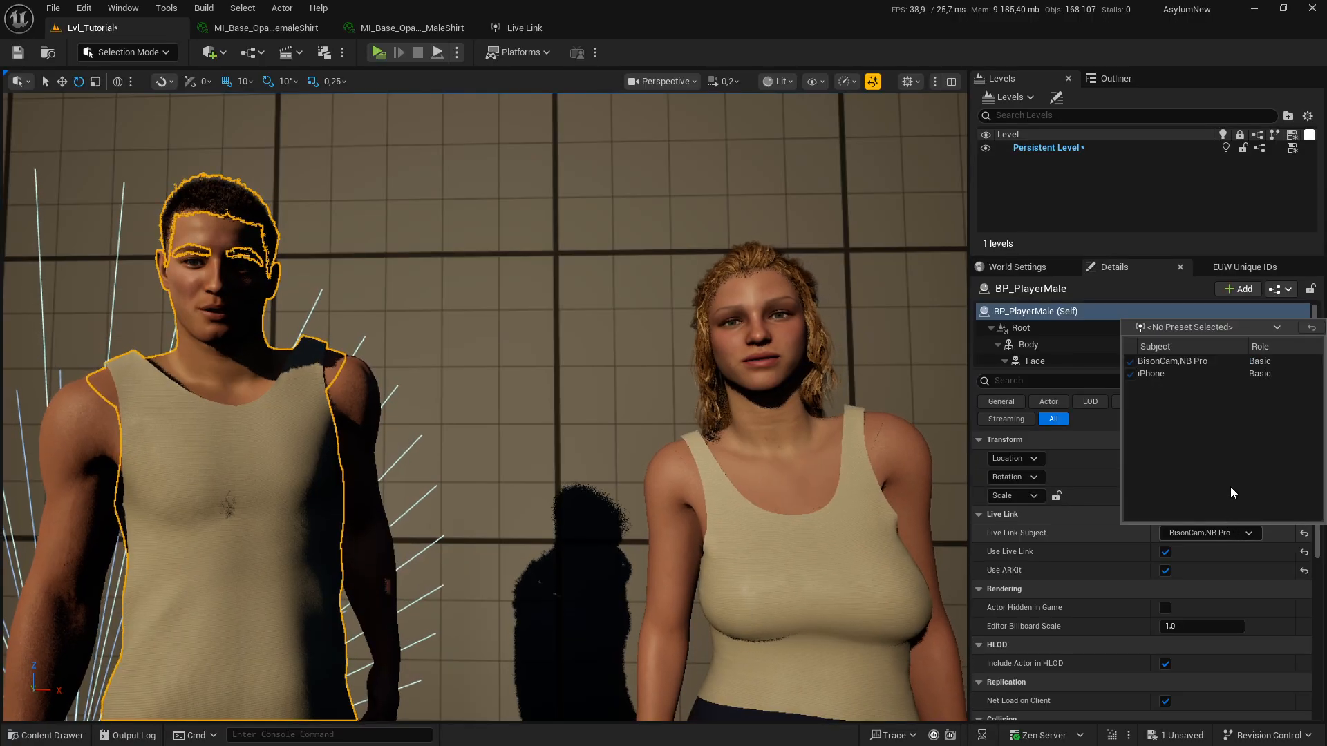
{"action": "left_click", "coordinate": [1152, 374]}
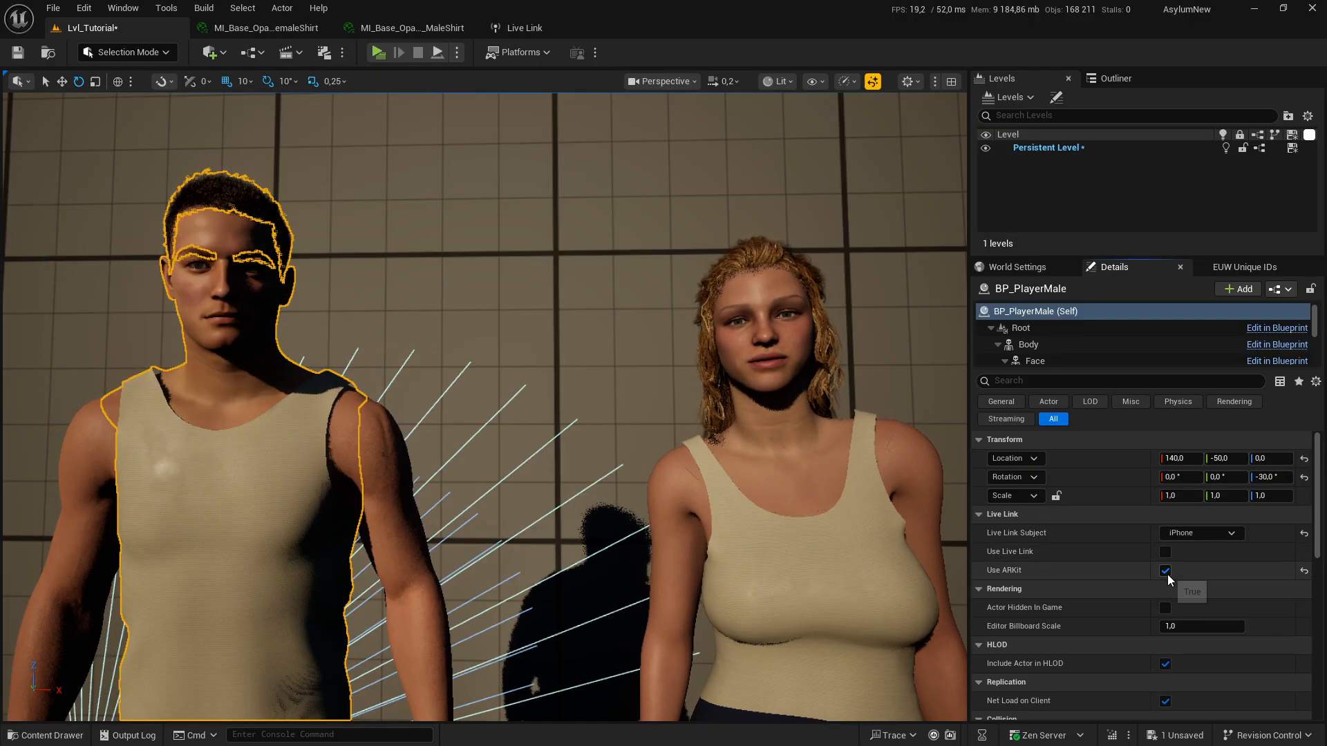
Step: Toggle Use ARKit and Use Live Link on the male character, leaving both options enabled
{"action": "left_click", "coordinate": [1165, 572]}
{"action": "left_click", "coordinate": [1162, 551]}
{"action": "left_click", "coordinate": [1164, 552]}
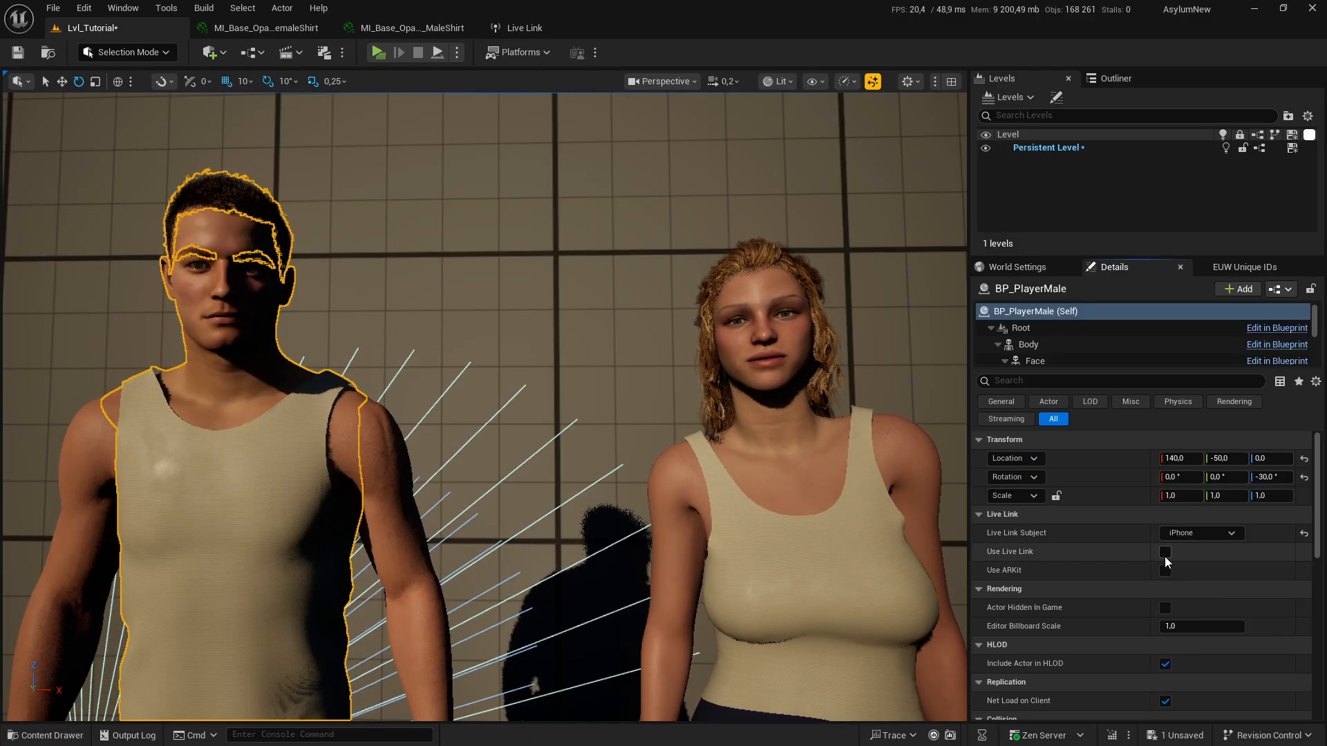
{"action": "left_click", "coordinate": [1165, 571]}
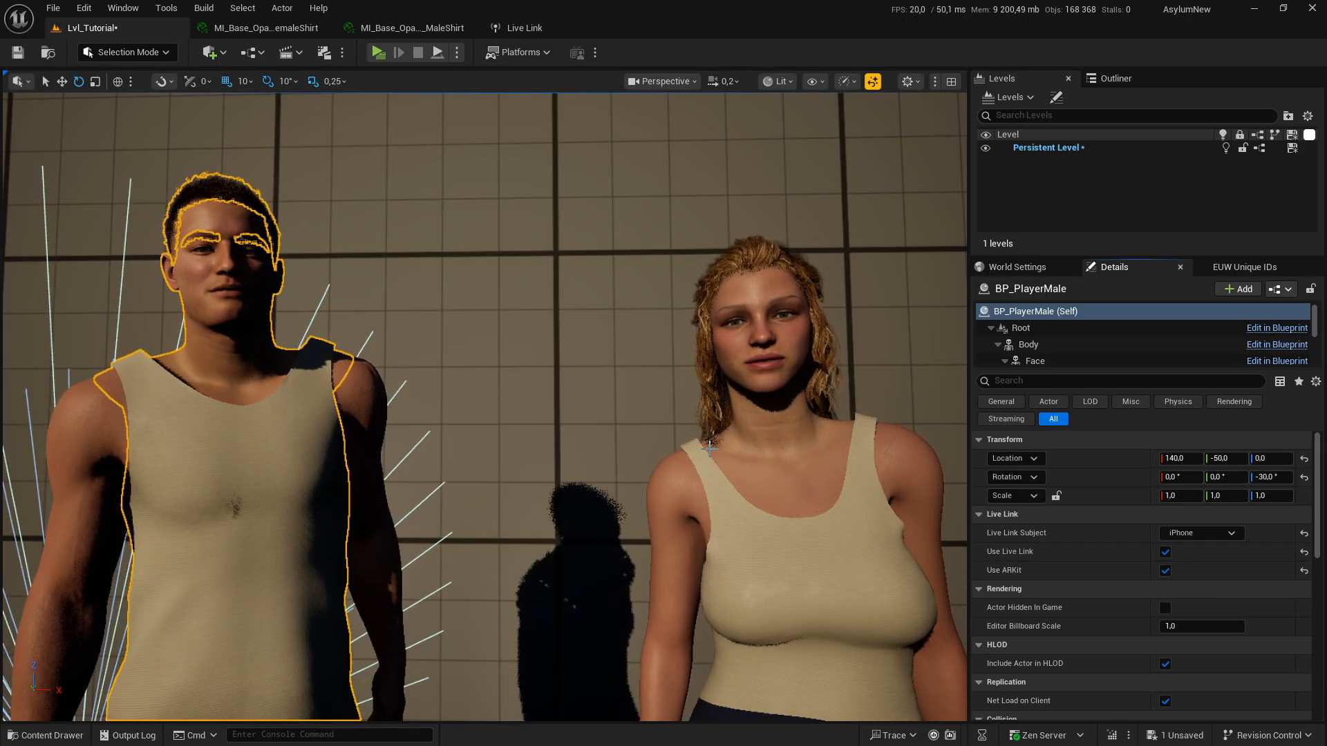
Step: Deselect and reselect the male character in the level, open its BP_PlayerMale blueprint and display the Construction Script graph
{"action": "right_click_drag", "start_coordinate": [710, 449], "coordinate": [698, 461]}
{"action": "key", "text": "Escape"}
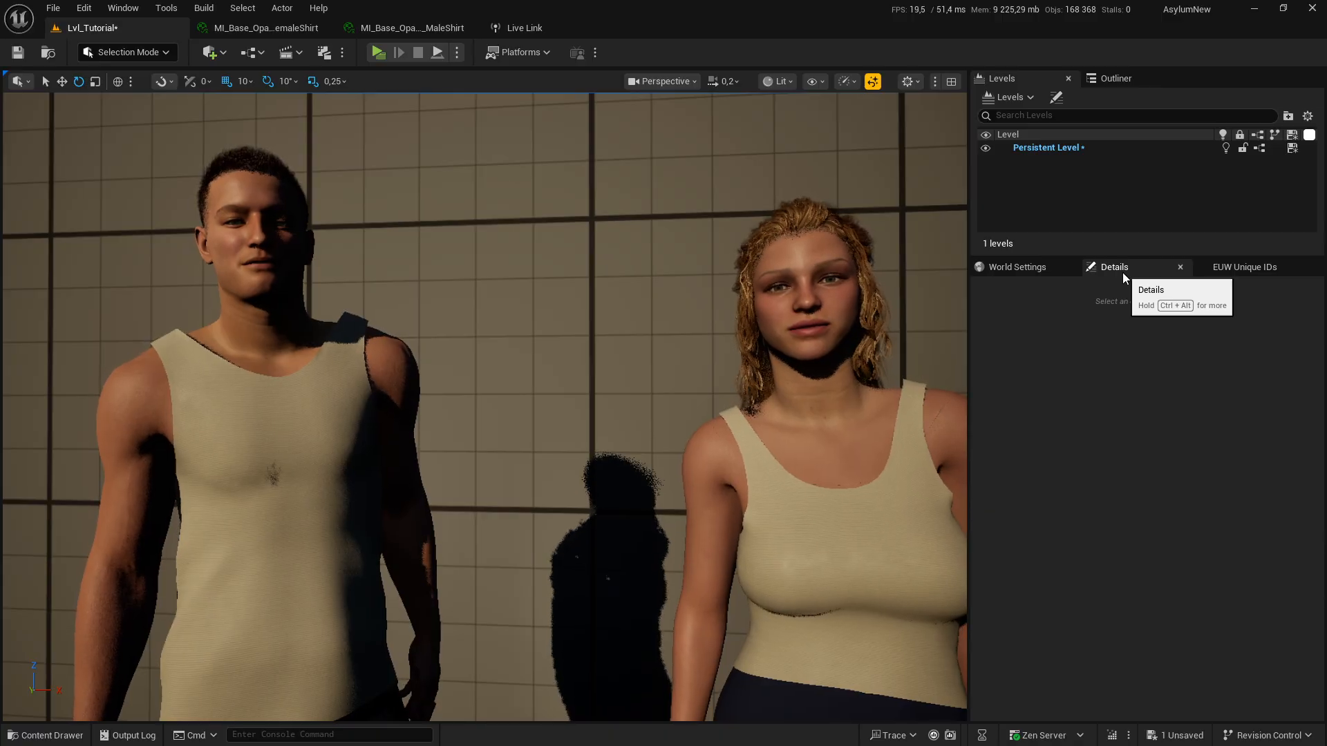
{"action": "left_click", "coordinate": [224, 366]}
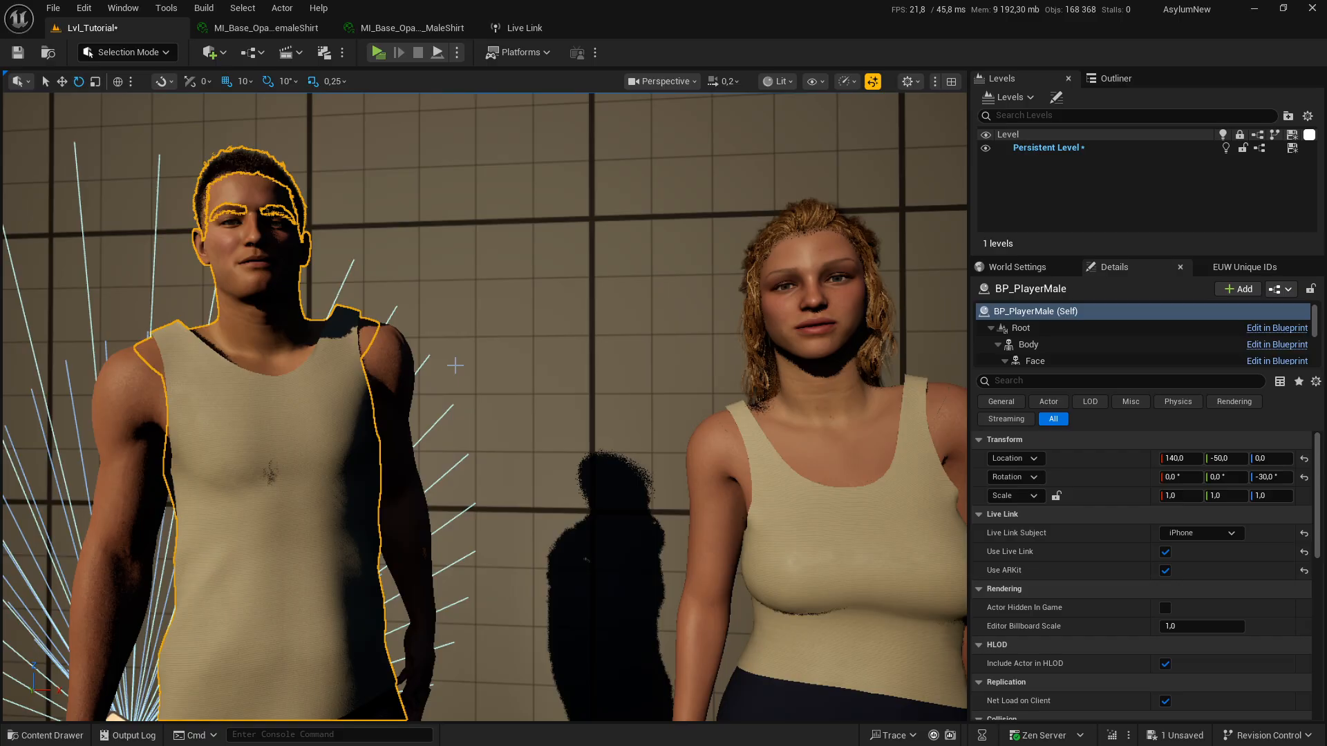
{"action": "key", "text": "ctrl+e"}
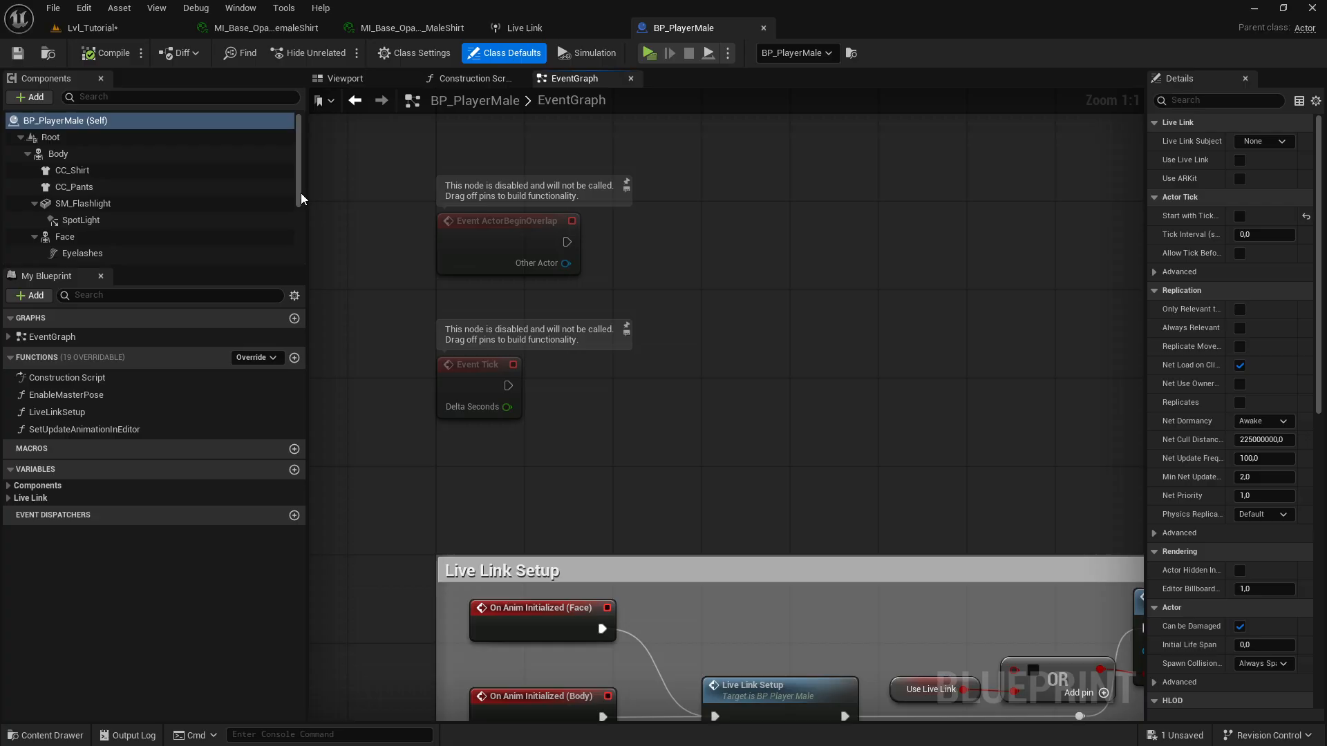
{"action": "left_click", "coordinate": [475, 78]}
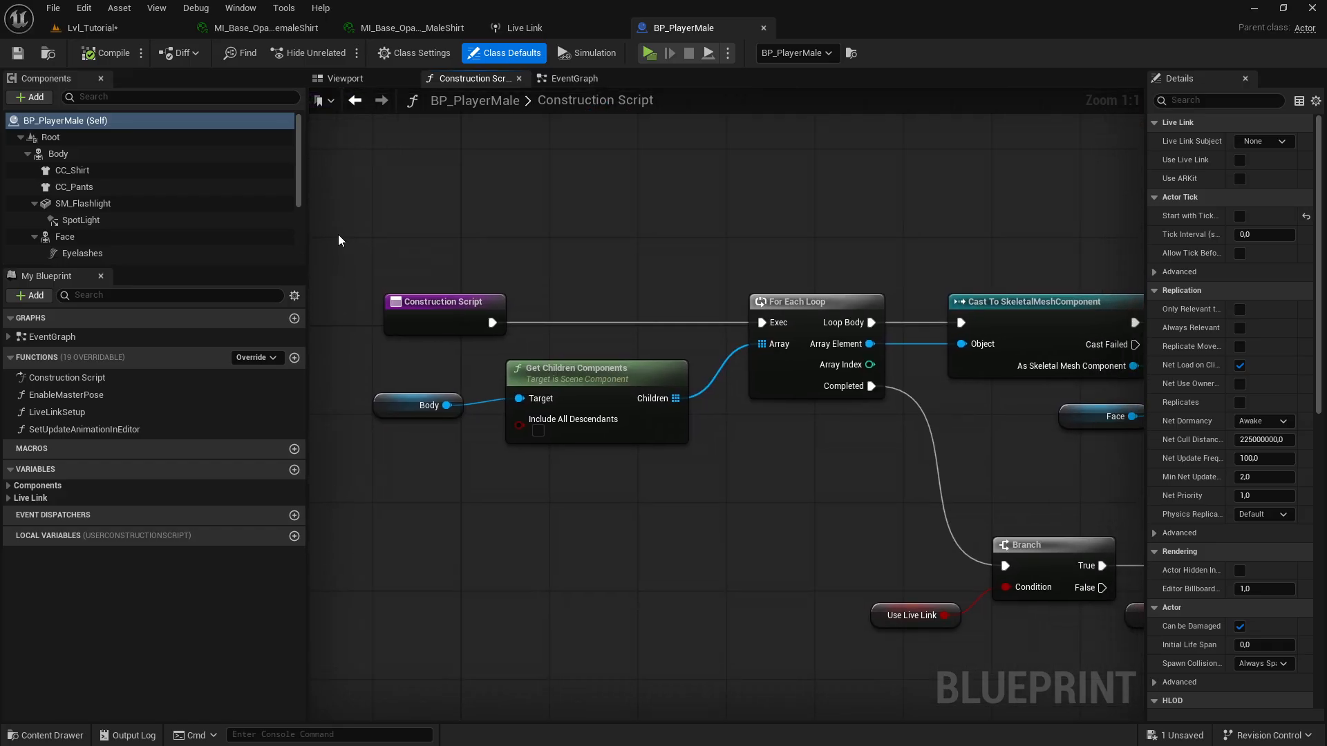
Step: Examine the Construction Script from the Body and Get Children Components nodes through the For Each Loop to Enable Master Pose
{"action": "left_click_drag", "start_coordinate": [408, 387], "coordinate": [653, 504]}
{"action": "left_click", "coordinate": [431, 373]}
{"action": "left_click_drag", "start_coordinate": [416, 363], "coordinate": [593, 457]}
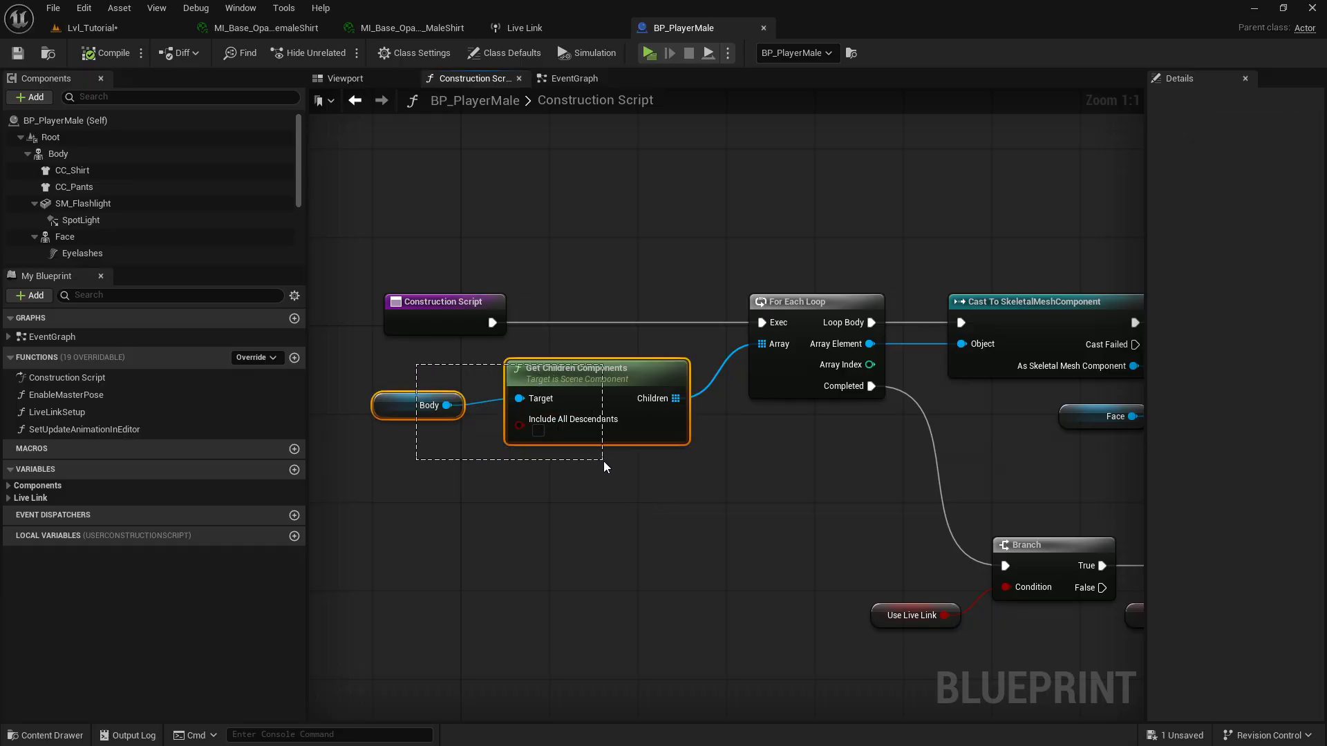
{"action": "left_click", "coordinate": [392, 406]}
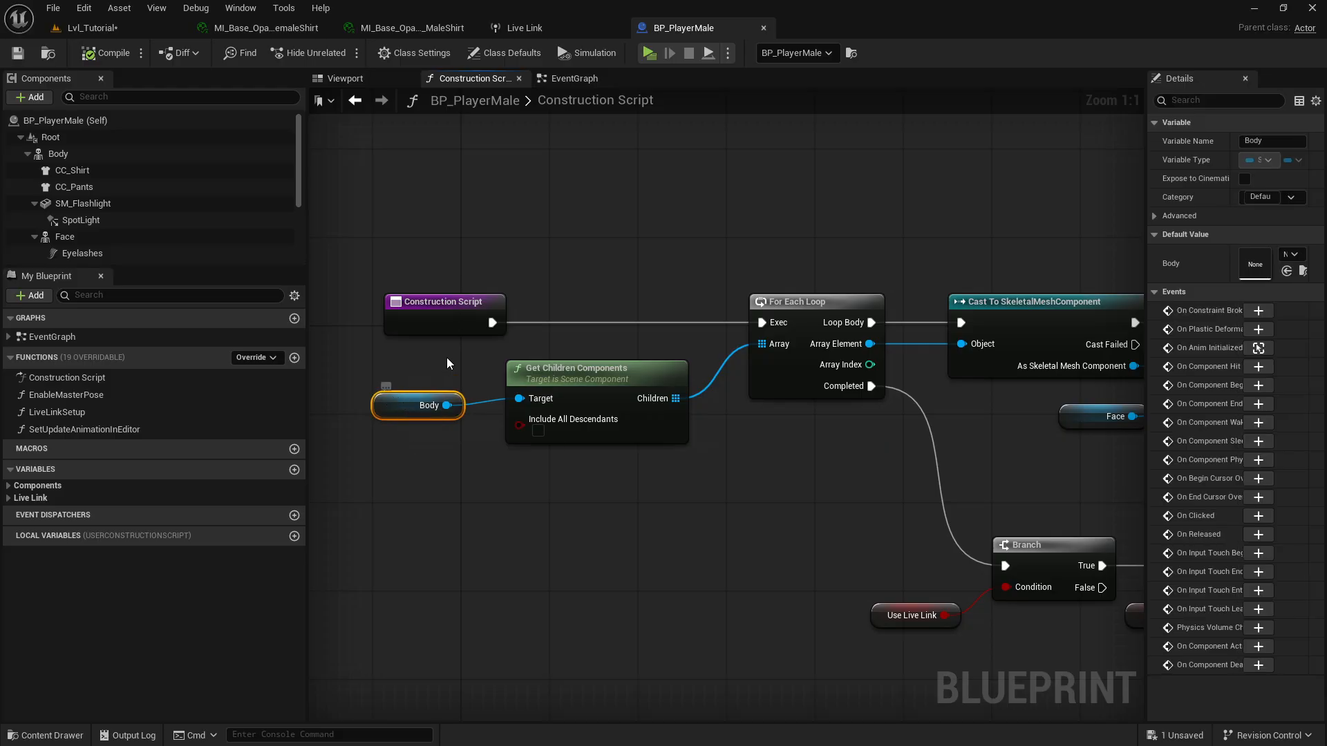
{"action": "left_click_drag", "start_coordinate": [395, 360], "coordinate": [657, 500]}
{"action": "right_click_drag", "start_coordinate": [764, 358], "coordinate": [568, 364]}
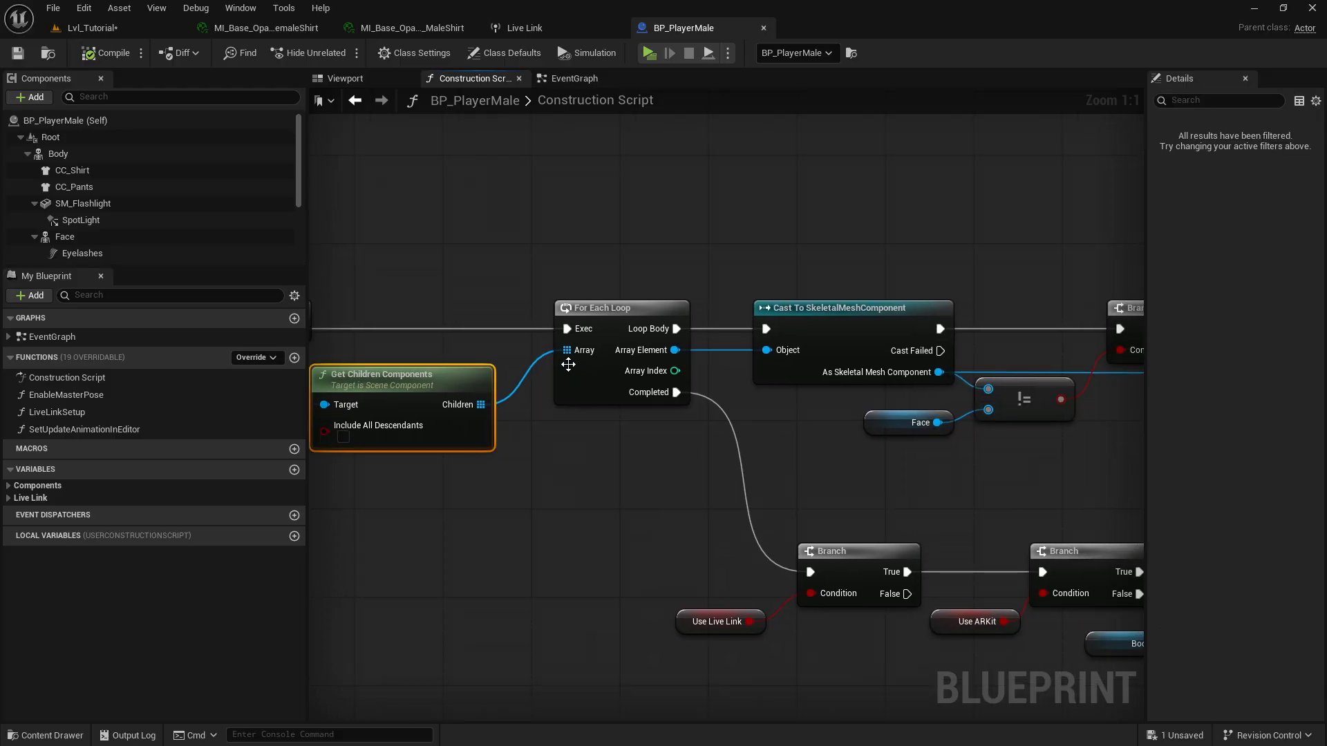
{"action": "left_click_drag", "start_coordinate": [522, 233], "coordinate": [691, 462]}
{"action": "left_click", "coordinate": [695, 466]}
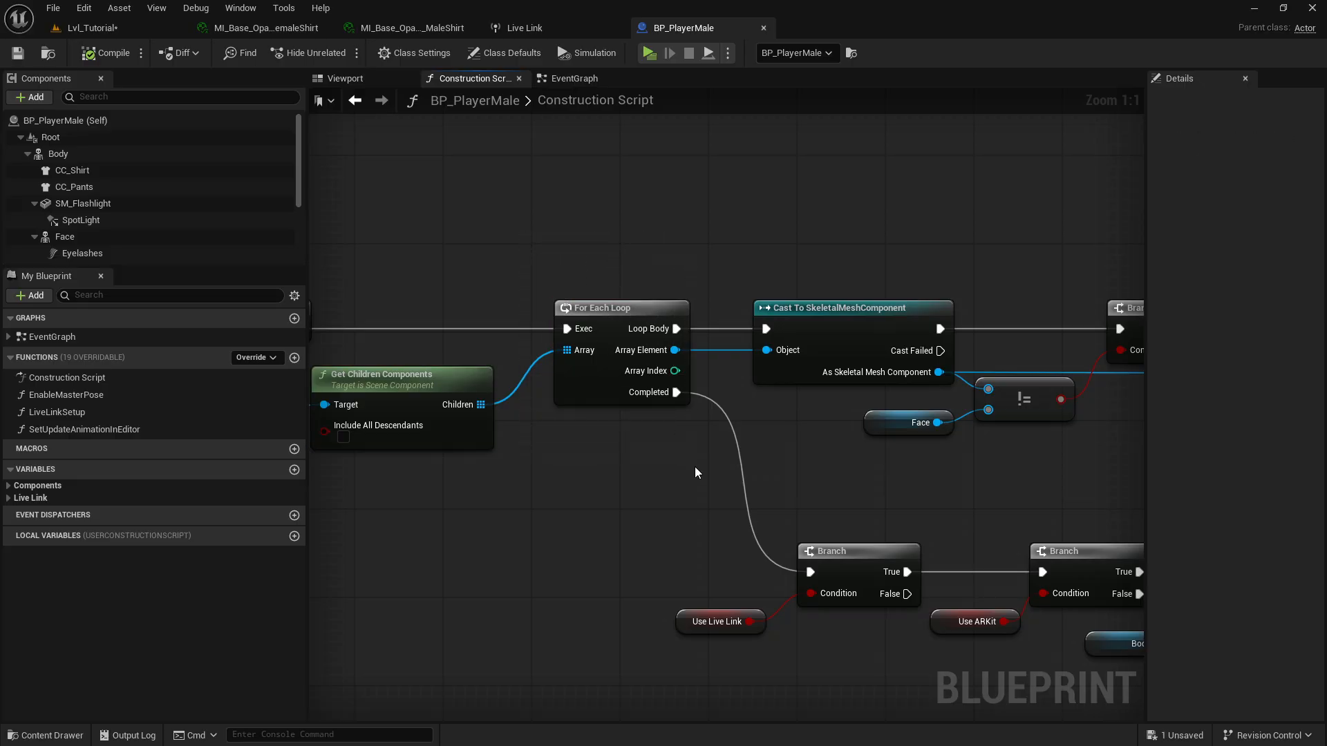
{"action": "left_click_drag", "start_coordinate": [532, 223], "coordinate": [714, 487]}
{"action": "right_click_drag", "start_coordinate": [748, 281], "coordinate": [415, 255]}
{"action": "right_click_drag", "start_coordinate": [748, 280], "coordinate": [646, 281]}
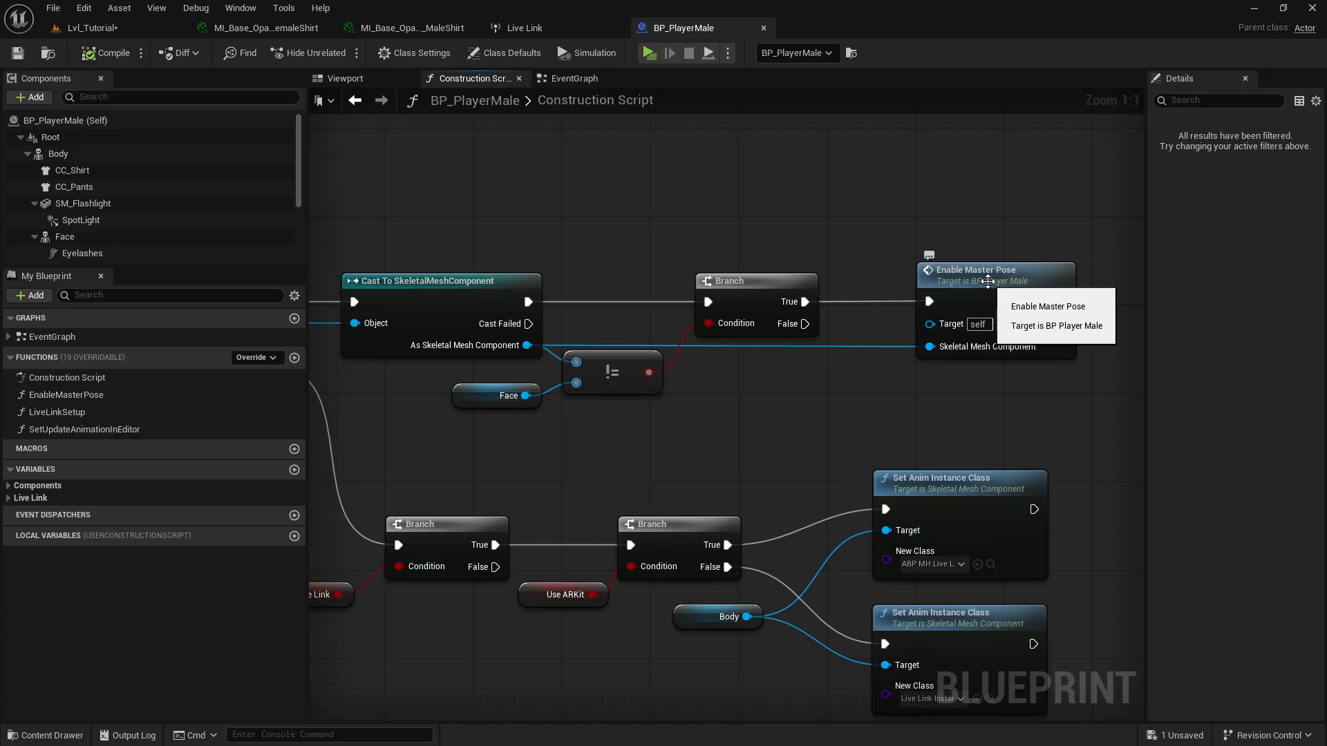
Step: Examine the Use Live Link and Use ARKit branches and the two Set Anim Instance Class nodes targeting Body
{"action": "right_click_drag", "start_coordinate": [357, 457], "coordinate": [539, 345]}
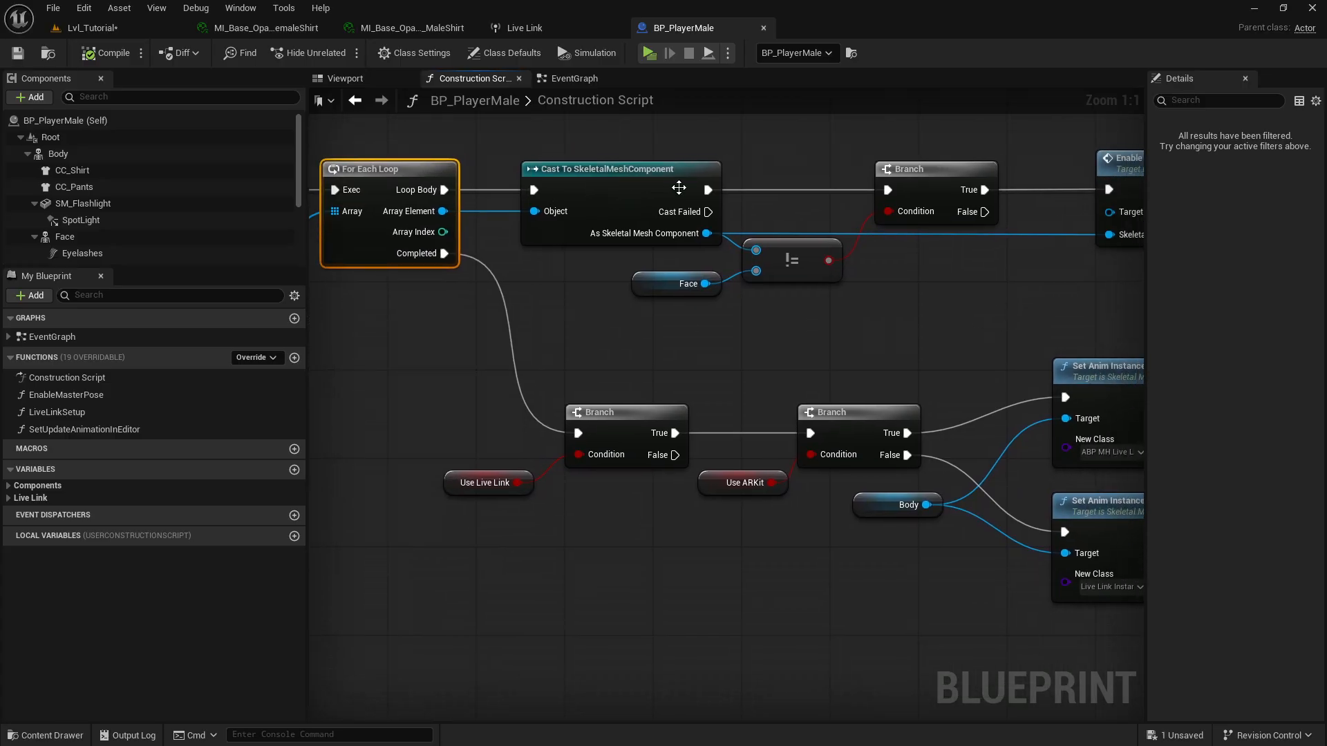
{"action": "right_click_drag", "start_coordinate": [677, 156], "coordinate": [572, 240]}
{"action": "left_click_drag", "start_coordinate": [430, 188], "coordinate": [1008, 391]}
{"action": "right_click_drag", "start_coordinate": [587, 449], "coordinate": [889, 349]}
{"action": "left_click_drag", "start_coordinate": [524, 356], "coordinate": [1052, 560]}
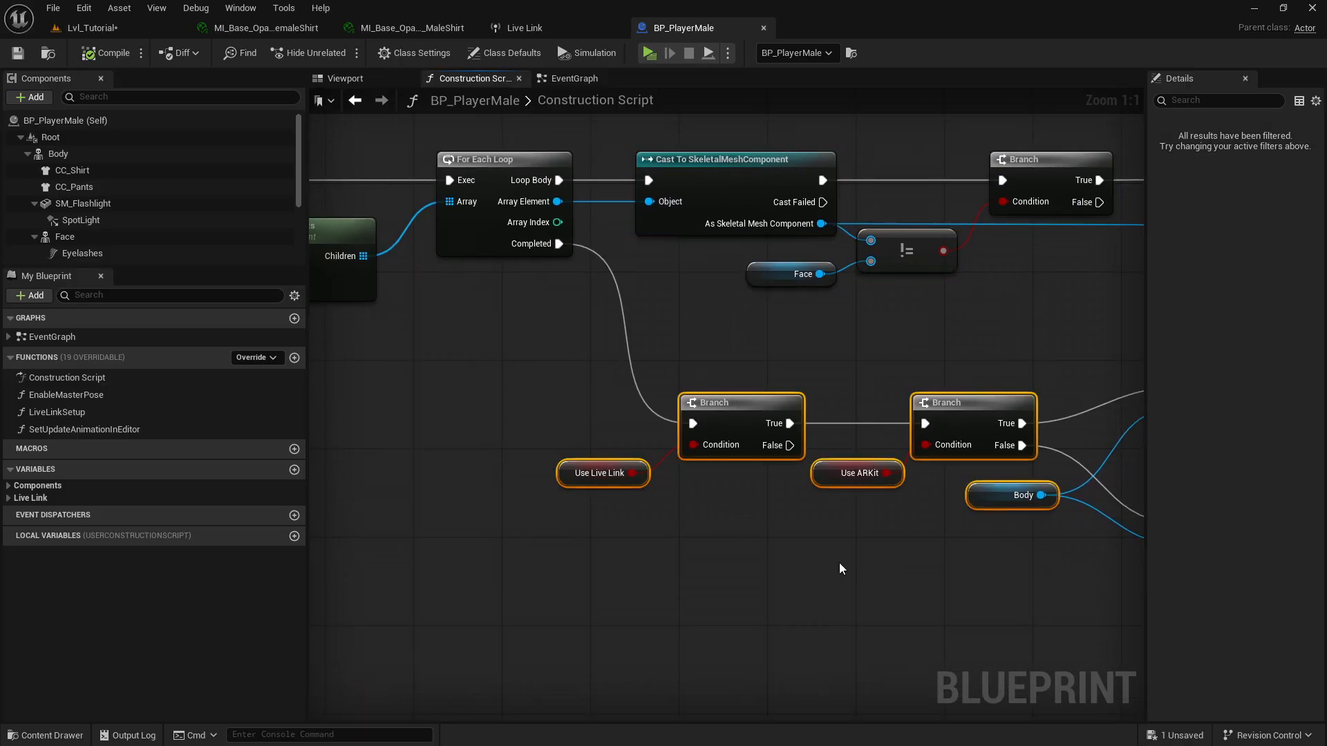
{"action": "left_click", "coordinate": [640, 517]}
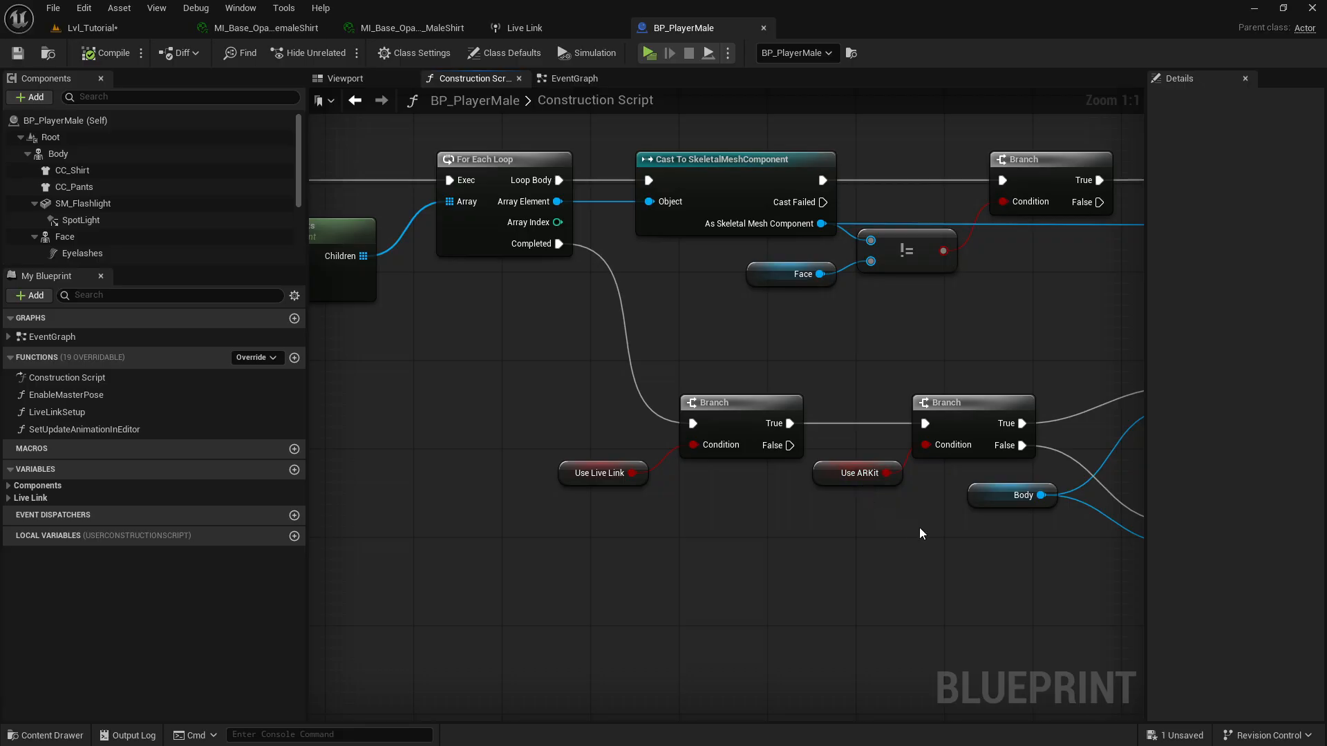
{"action": "right_click_drag", "start_coordinate": [844, 504], "coordinate": [615, 492]}
{"action": "left_click", "coordinate": [977, 347]}
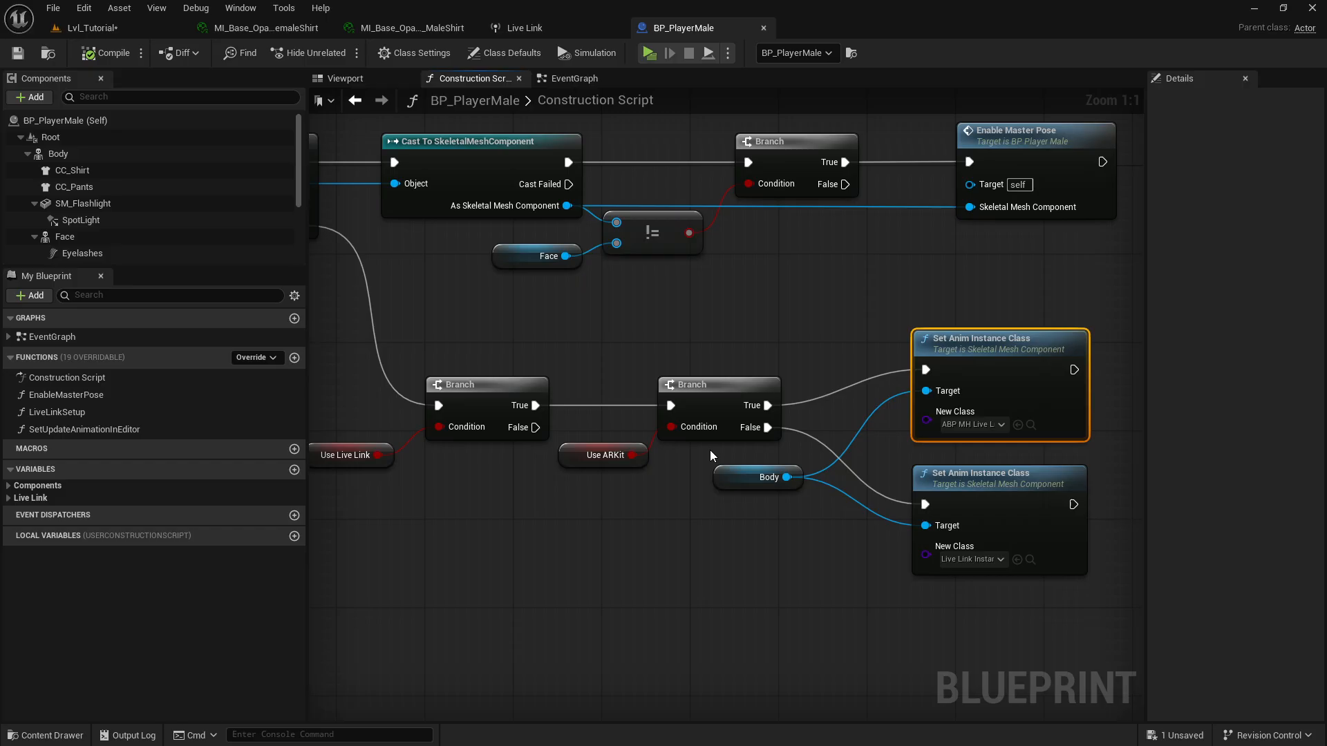
{"action": "left_click", "coordinate": [761, 479]}
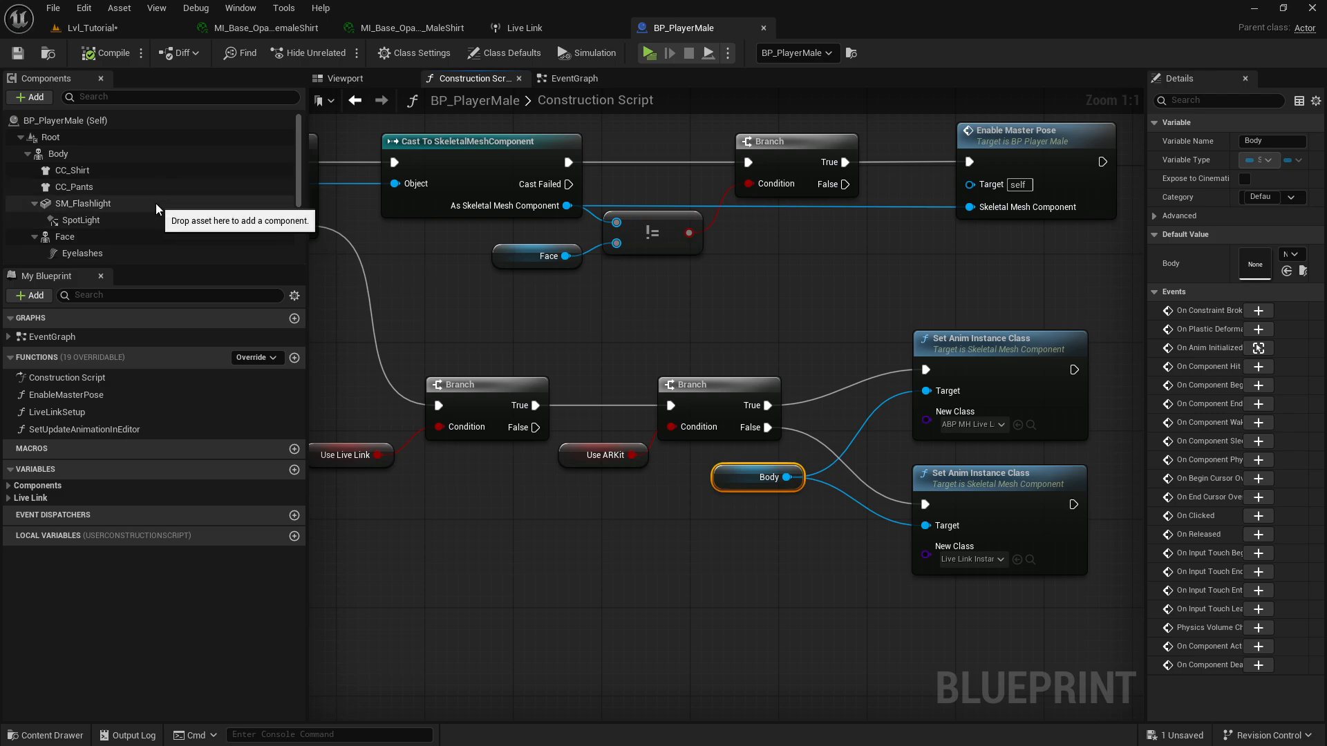
Step: Select the Body component and temporarily widen its details to read the Animation Mode and Anim Class
{"action": "left_click", "coordinate": [85, 152]}
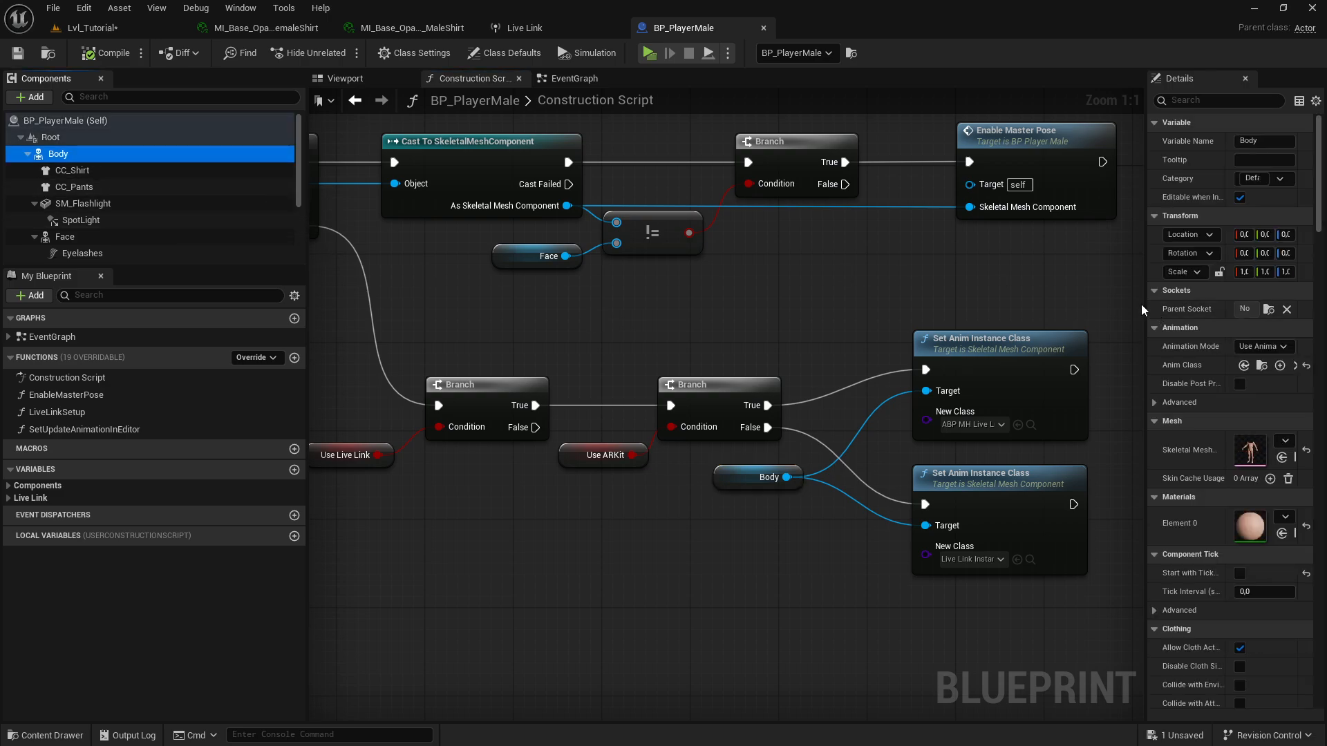
{"action": "left_click_drag", "start_coordinate": [1146, 301], "coordinate": [973, 302]}
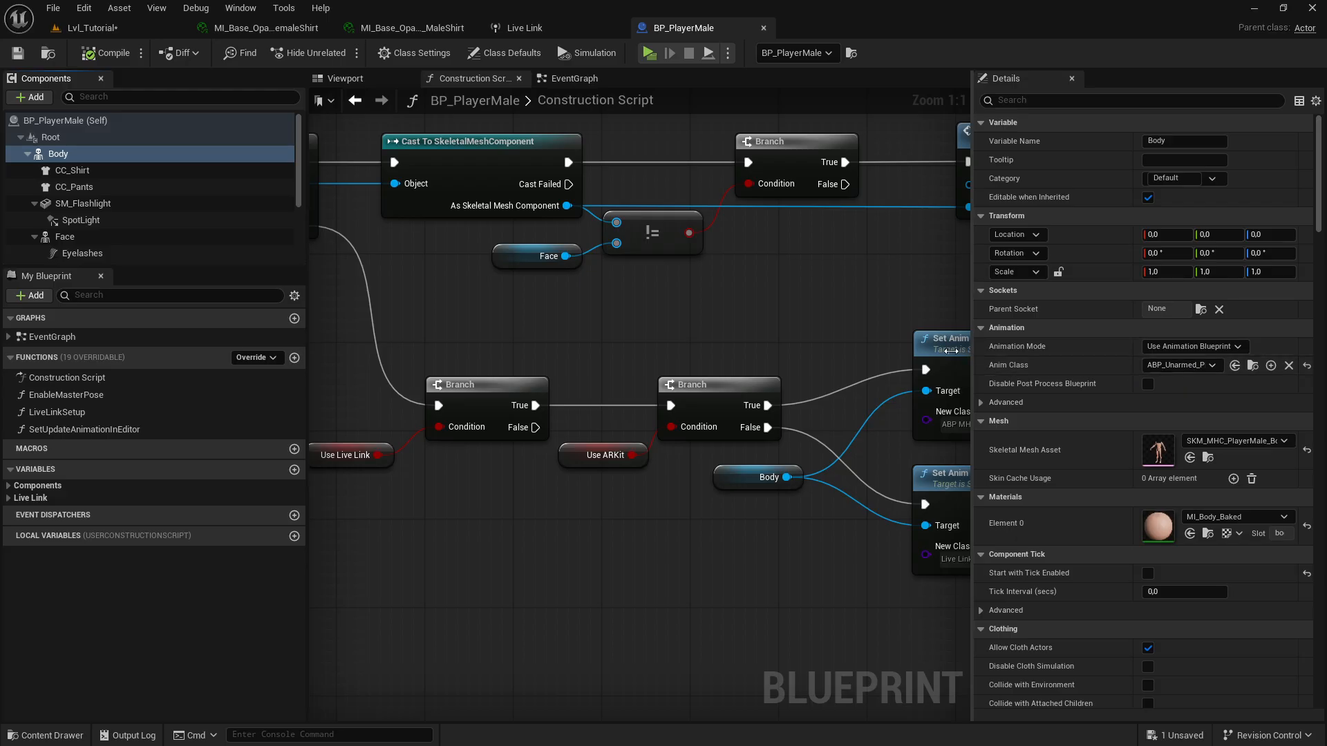
{"action": "left_click_drag", "start_coordinate": [951, 351], "coordinate": [1131, 365]}
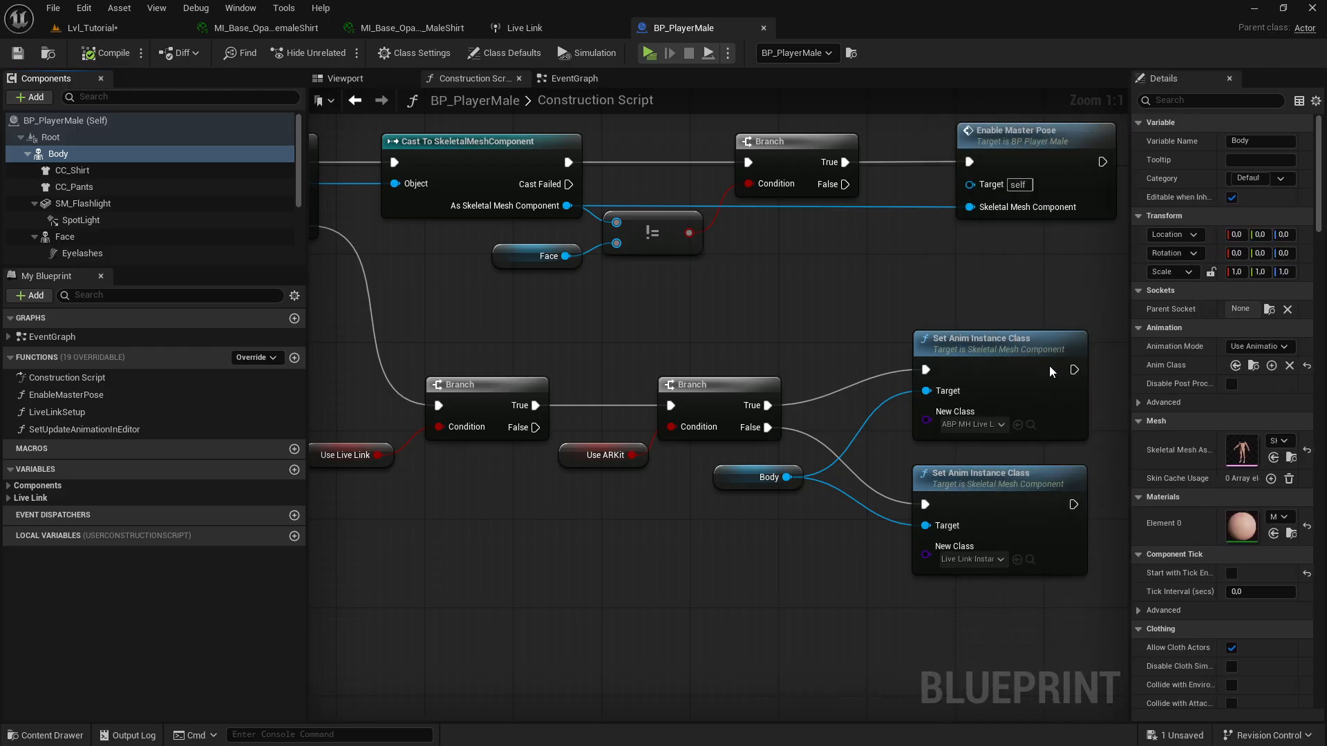
Step: Locate the class assigned to the Use ARKit branch's true-side Set Anim Instance Class node and open the ABP_MH_LiveLink animation blueprint
{"action": "right_click_drag", "start_coordinate": [946, 282], "coordinate": [868, 263]}
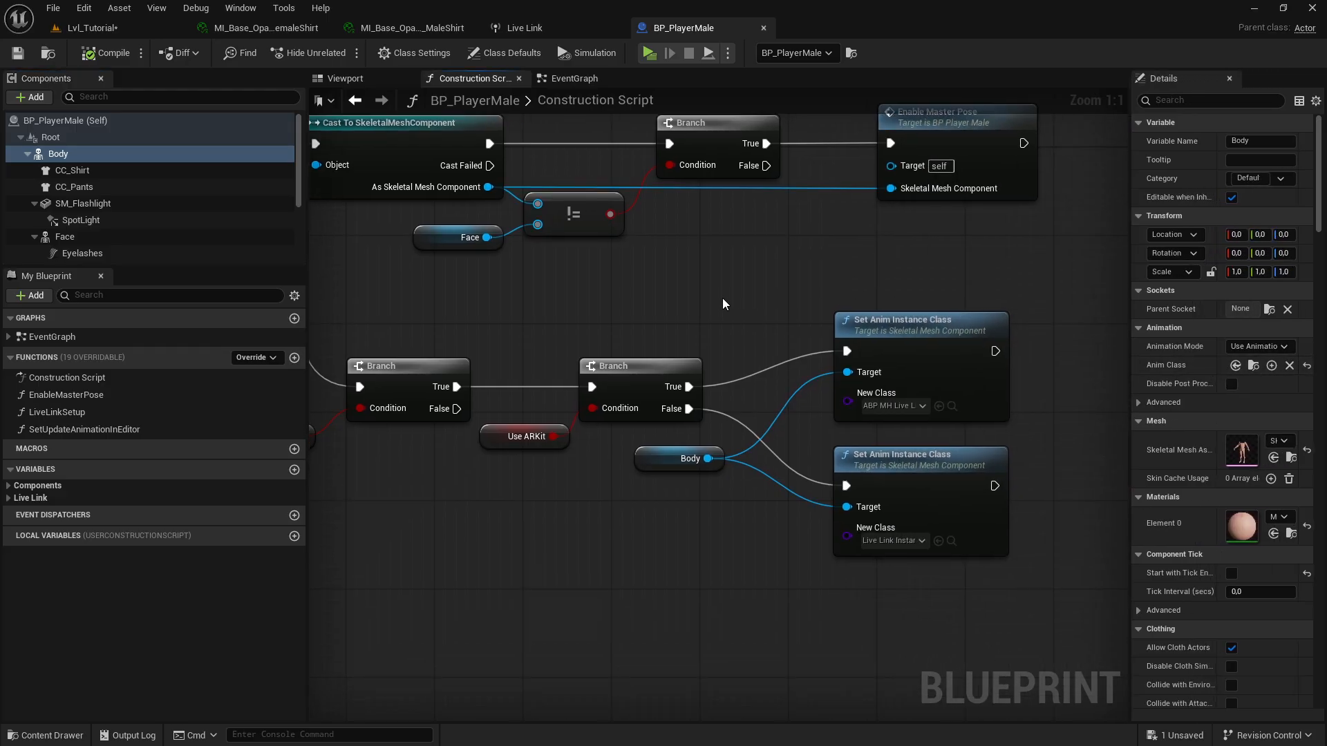
{"action": "left_click_drag", "start_coordinate": [723, 292], "coordinate": [1072, 442]}
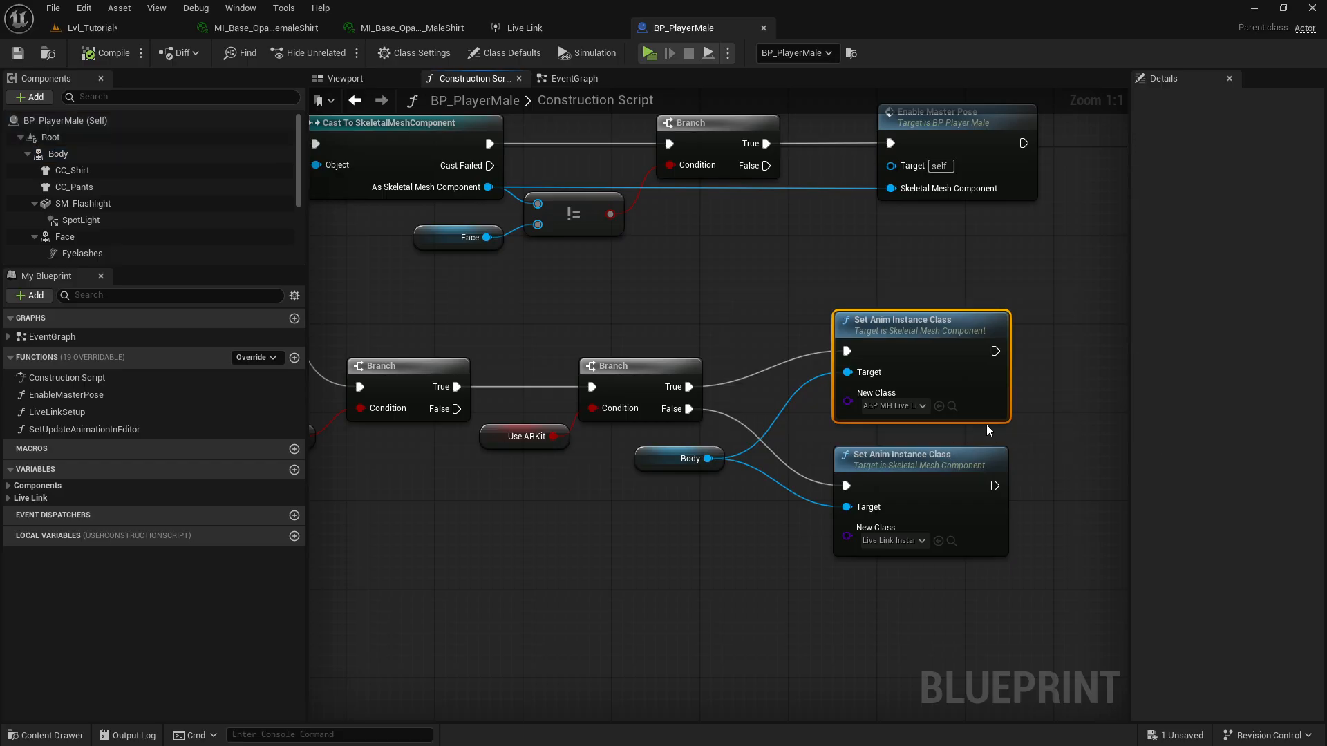
{"action": "left_click", "coordinate": [952, 406]}
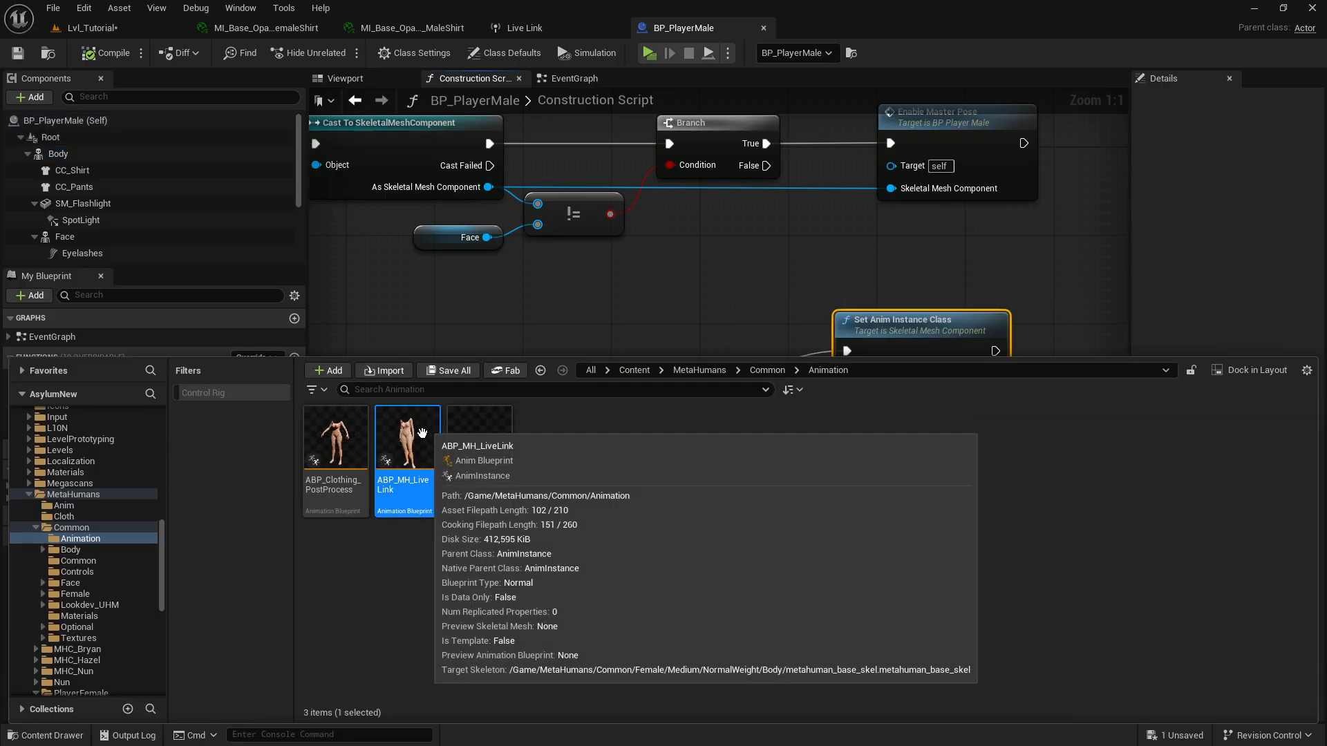
{"action": "double_click", "coordinate": [423, 439]}
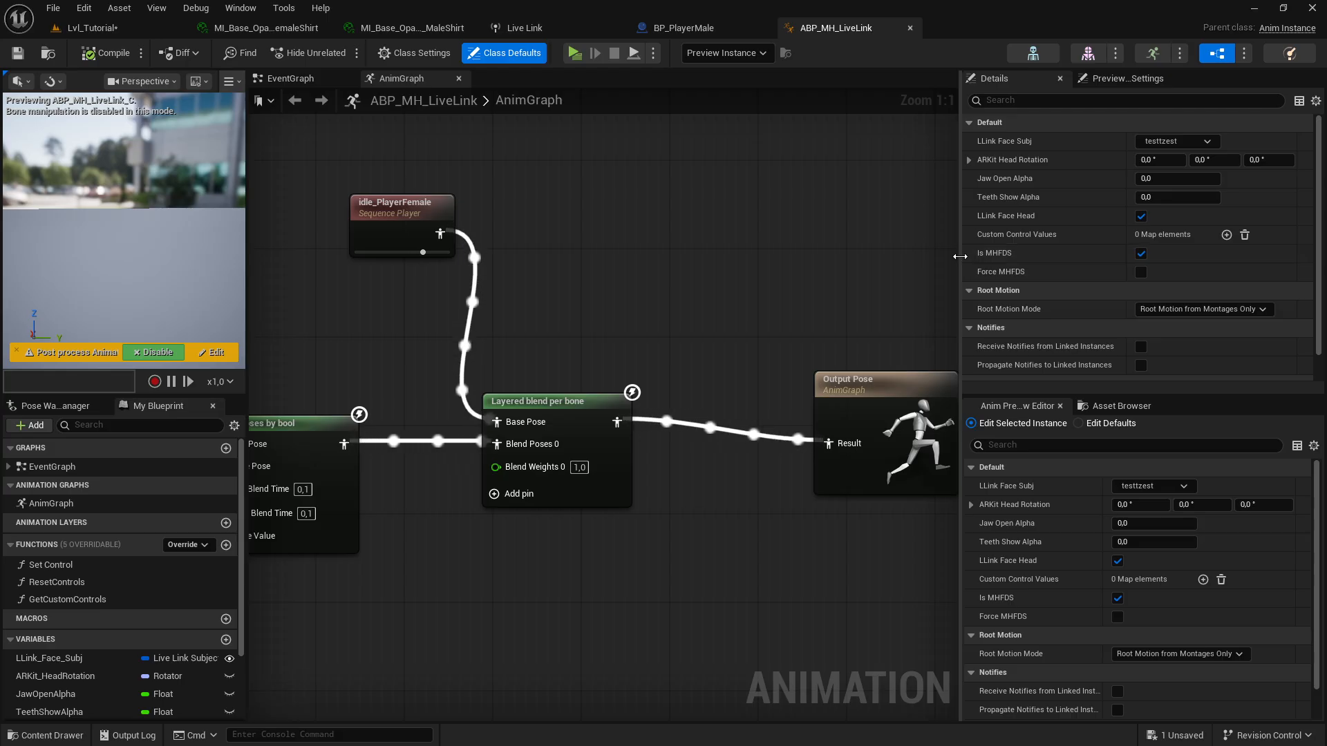
Step: Enlarge the graph area and survey the AnimGraph from the MetaHuman Facial Description Standard group to the start of the ARKit group
{"action": "left_click_drag", "start_coordinate": [966, 265], "coordinate": [1104, 267]}
{"action": "scroll", "coordinate": [899, 318], "scroll_direction": "down", "scroll_amount": 4}
{"action": "scroll", "coordinate": [703, 350], "scroll_direction": "down", "scroll_amount": 4}
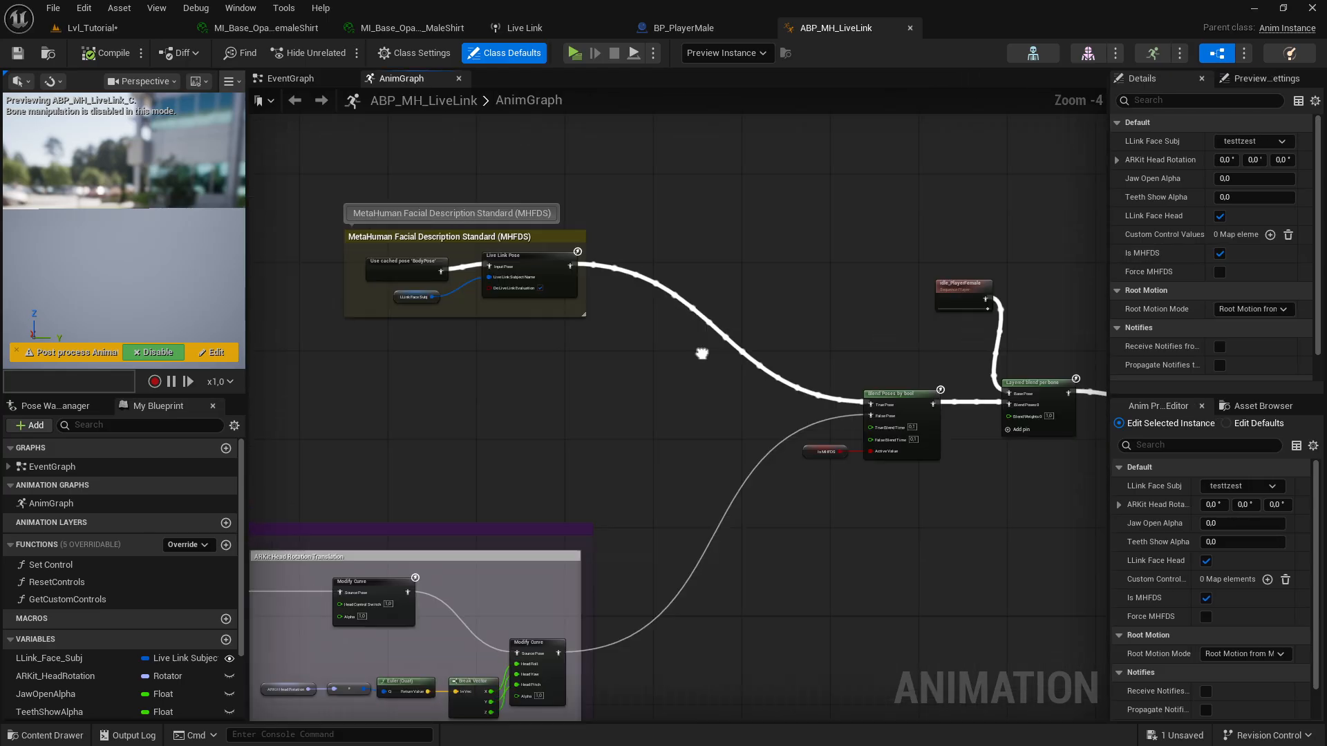
{"action": "right_click_drag", "start_coordinate": [795, 377], "coordinate": [873, 338]}
{"action": "scroll", "coordinate": [583, 284], "scroll_direction": "up", "scroll_amount": 2}
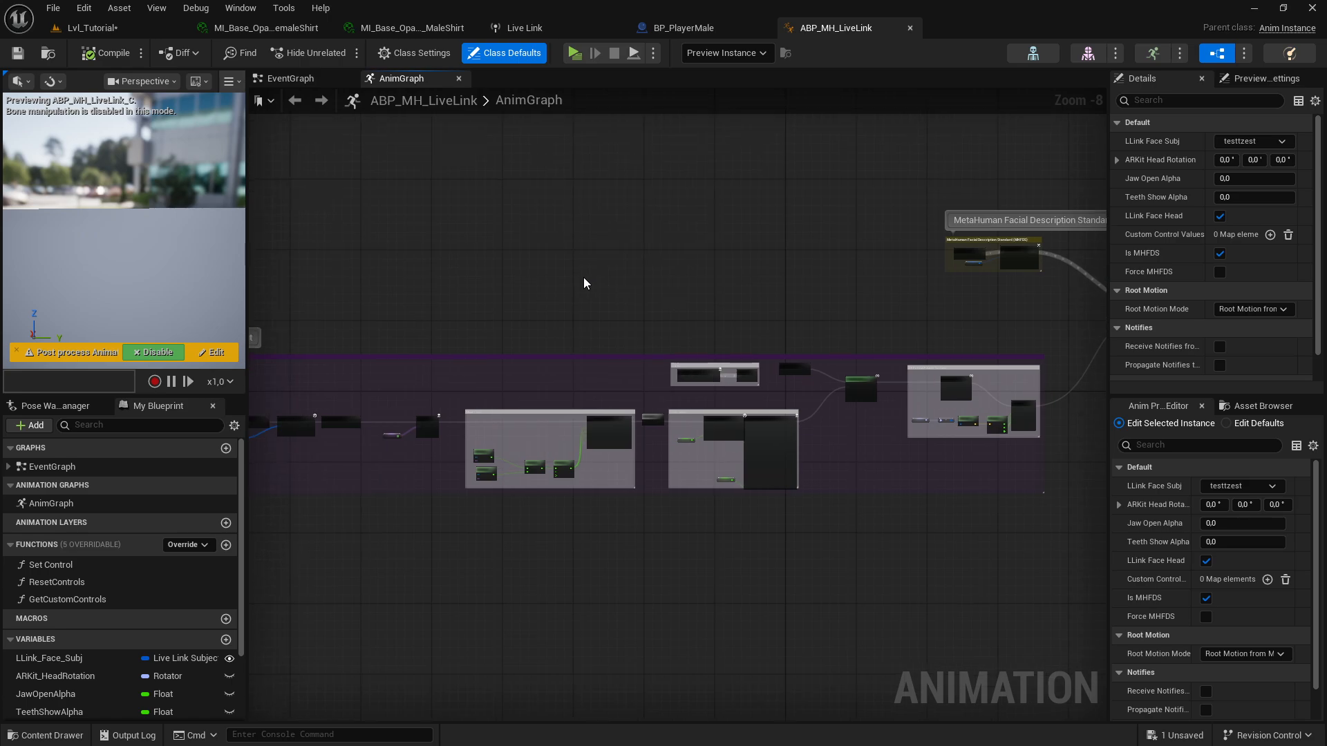
{"action": "scroll", "coordinate": [741, 305], "scroll_direction": "up", "scroll_amount": 1}
{"action": "scroll", "coordinate": [633, 303], "scroll_direction": "up", "scroll_amount": 1}
{"action": "right_click_drag", "start_coordinate": [507, 353], "coordinate": [670, 230]}
{"action": "scroll", "coordinate": [586, 346], "scroll_direction": "up", "scroll_amount": 2}
{"action": "right_click_drag", "start_coordinate": [586, 346], "coordinate": [606, 274]}
{"action": "scroll", "coordinate": [605, 280], "scroll_direction": "up", "scroll_amount": 1}
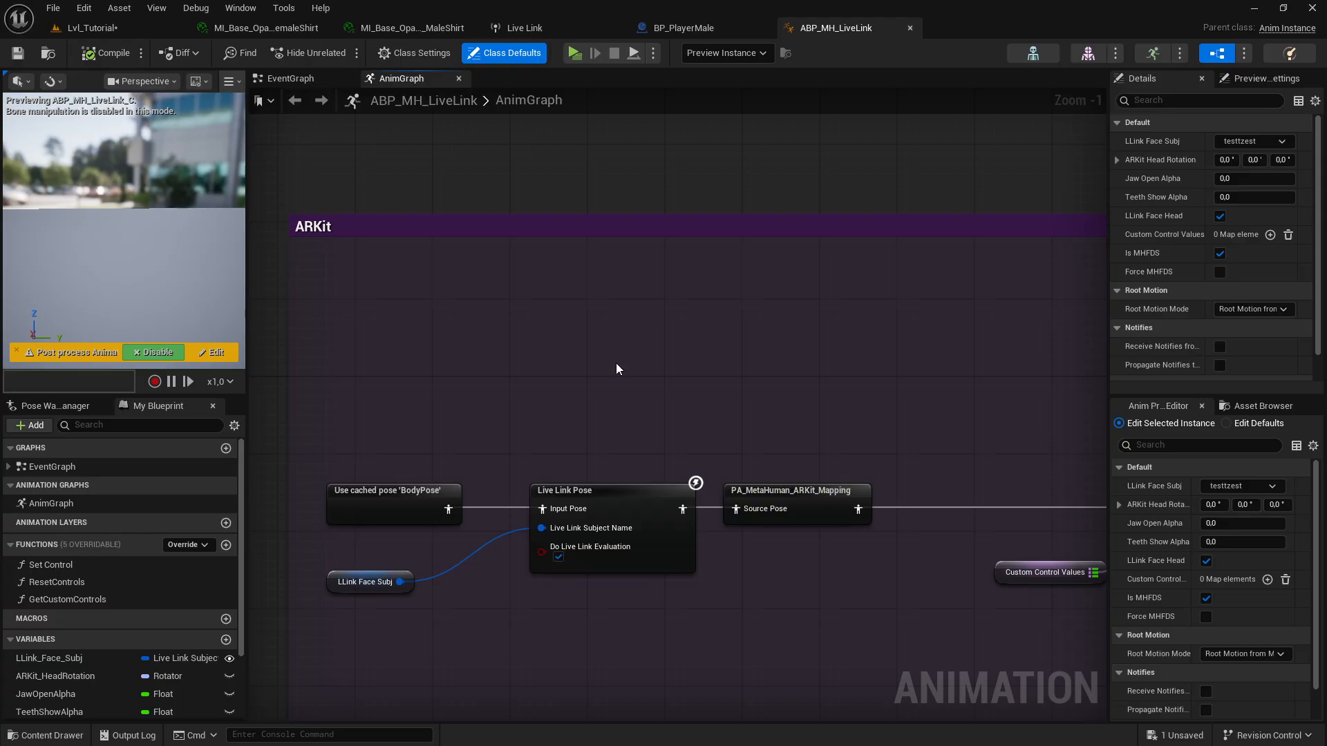
{"action": "right_click_drag", "start_coordinate": [606, 351], "coordinate": [556, 278]}
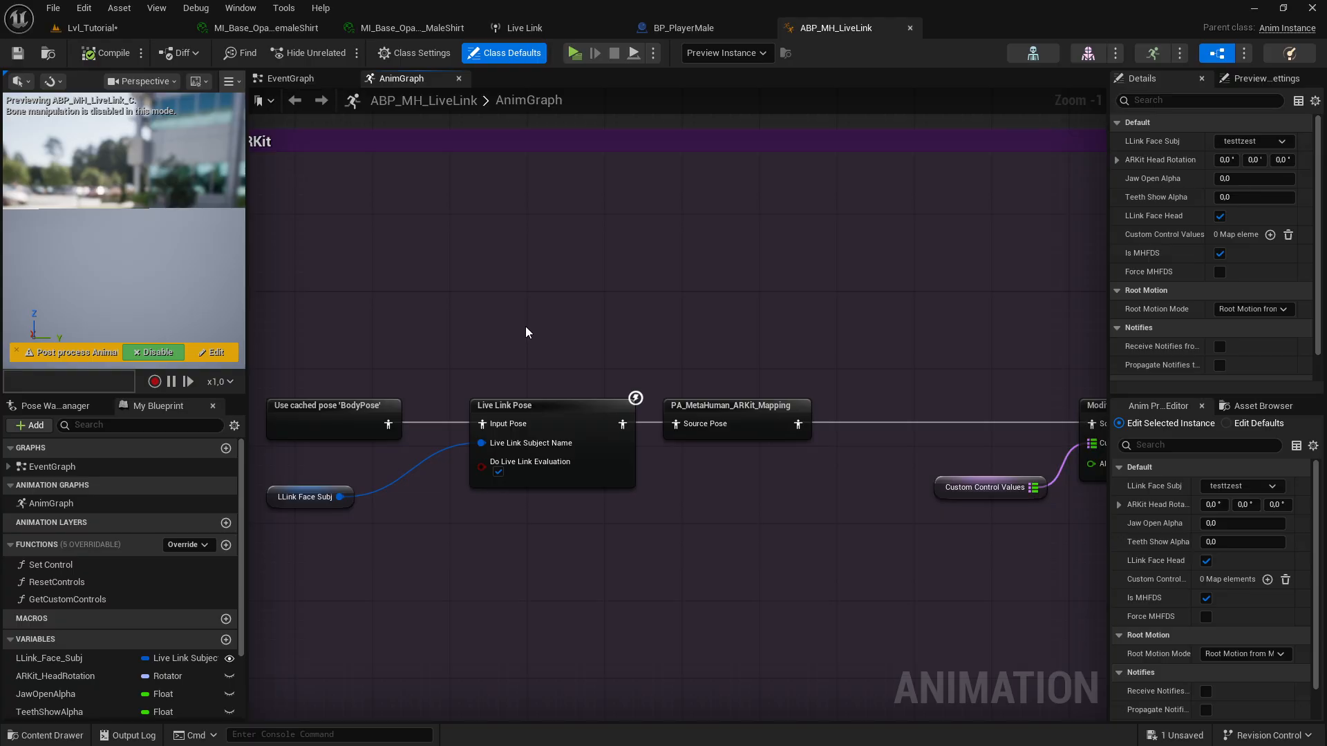
Step: Inspect the Use cached pose 'BodyPose' node at the start of the ARKit group and bring up the Asset Browser
{"action": "scroll", "coordinate": [883, 228], "scroll_direction": "down", "scroll_amount": 3}
{"action": "right_click_drag", "start_coordinate": [770, 258], "coordinate": [904, 323]}
{"action": "scroll", "coordinate": [407, 388], "scroll_direction": "up", "scroll_amount": 4}
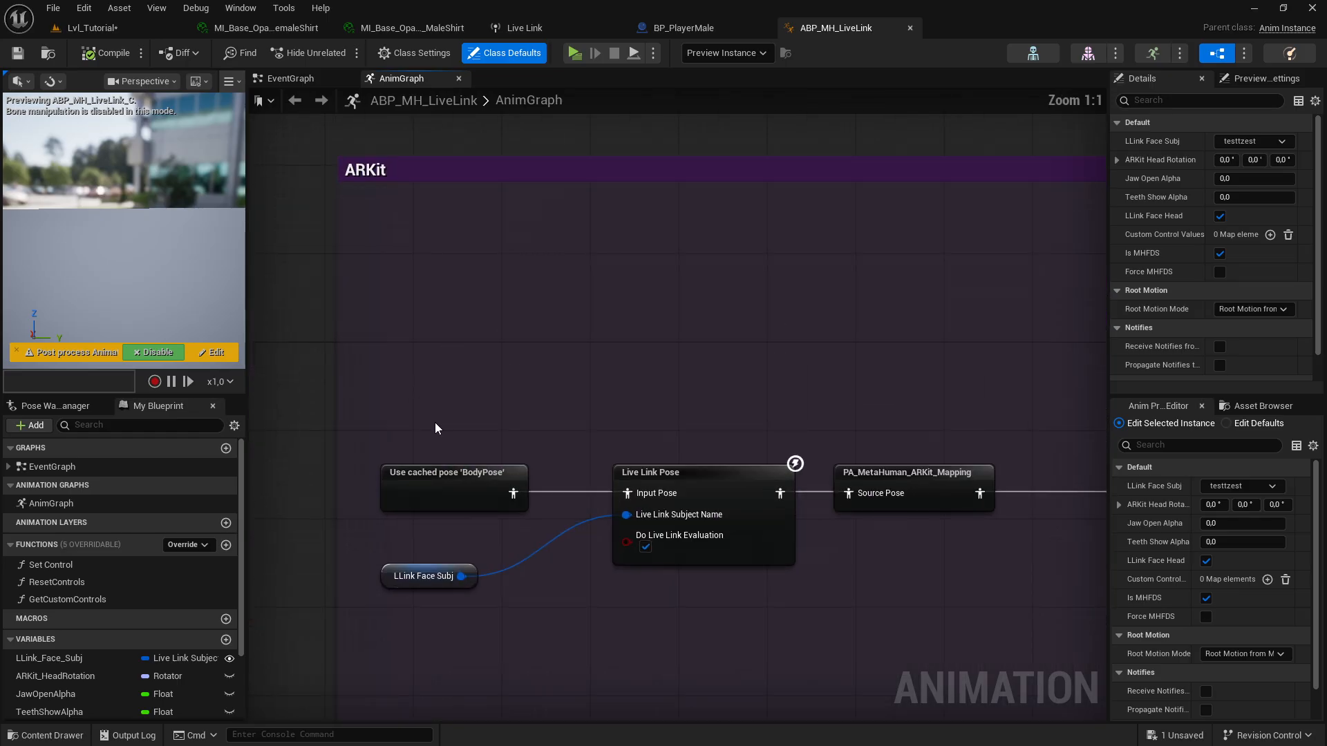
{"action": "left_click", "coordinate": [444, 476]}
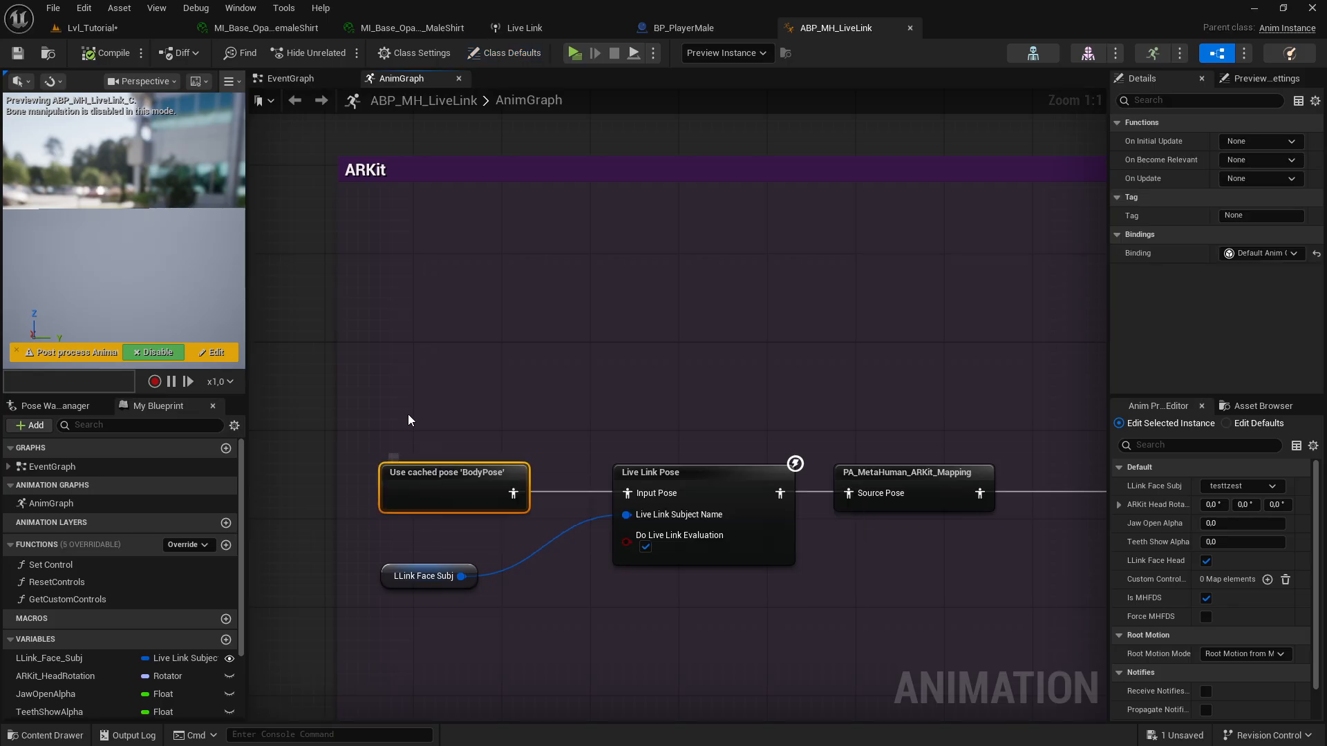
{"action": "right_click_drag", "start_coordinate": [530, 281], "coordinate": [515, 475]}
{"action": "left_click", "coordinate": [486, 231]}
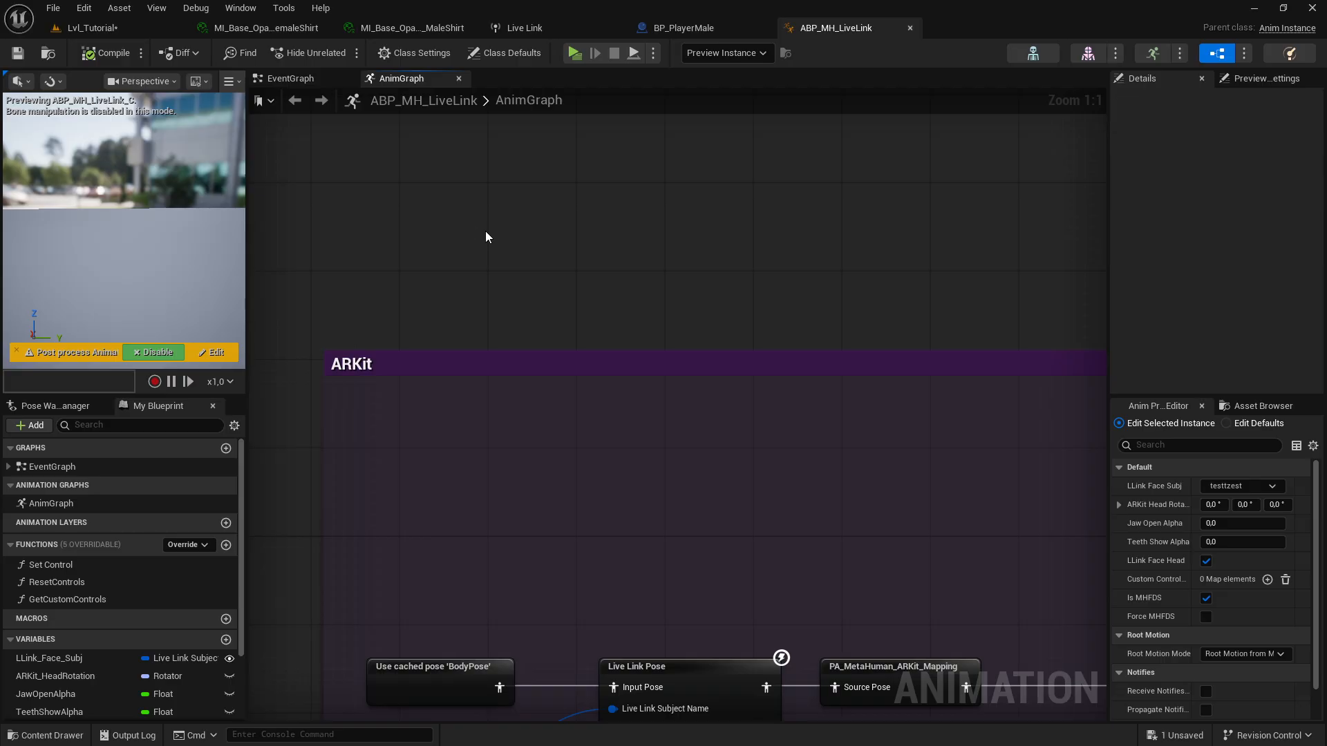
{"action": "right_click_drag", "start_coordinate": [486, 236], "coordinate": [629, 165]}
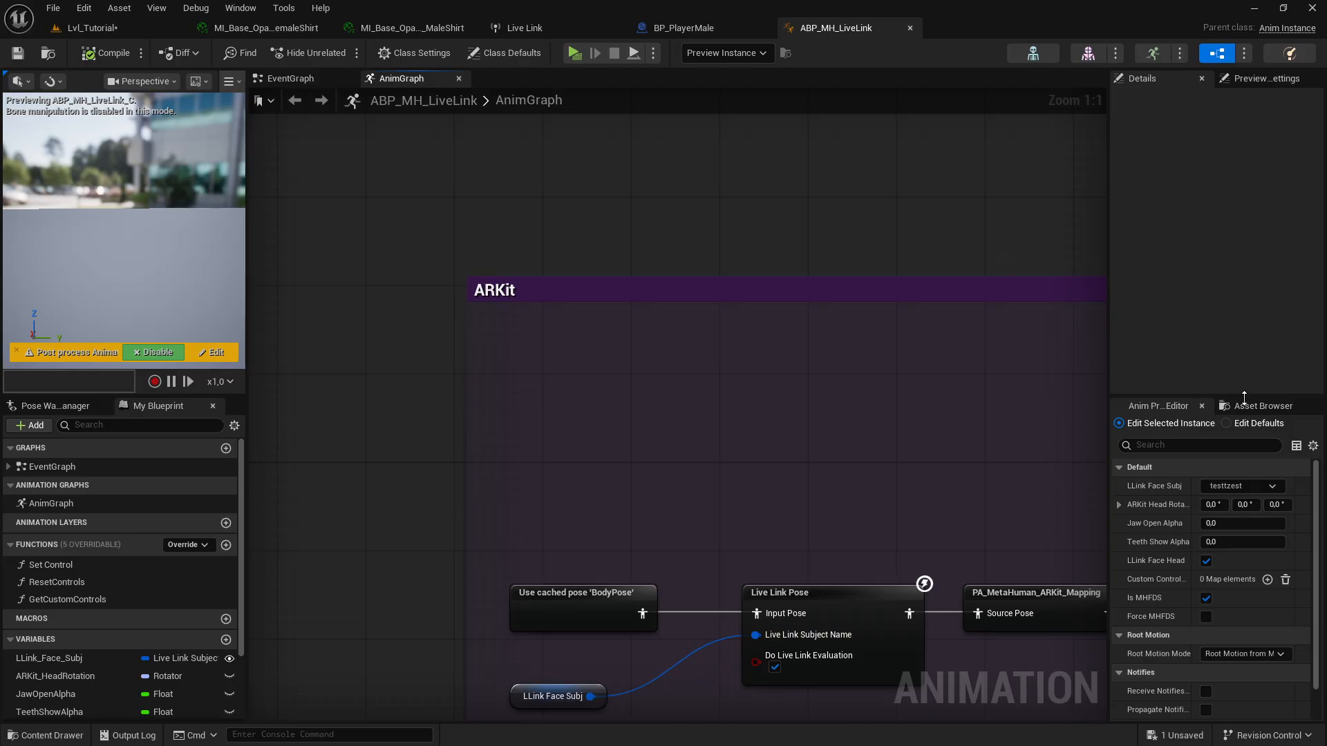
{"action": "left_click", "coordinate": [1259, 406]}
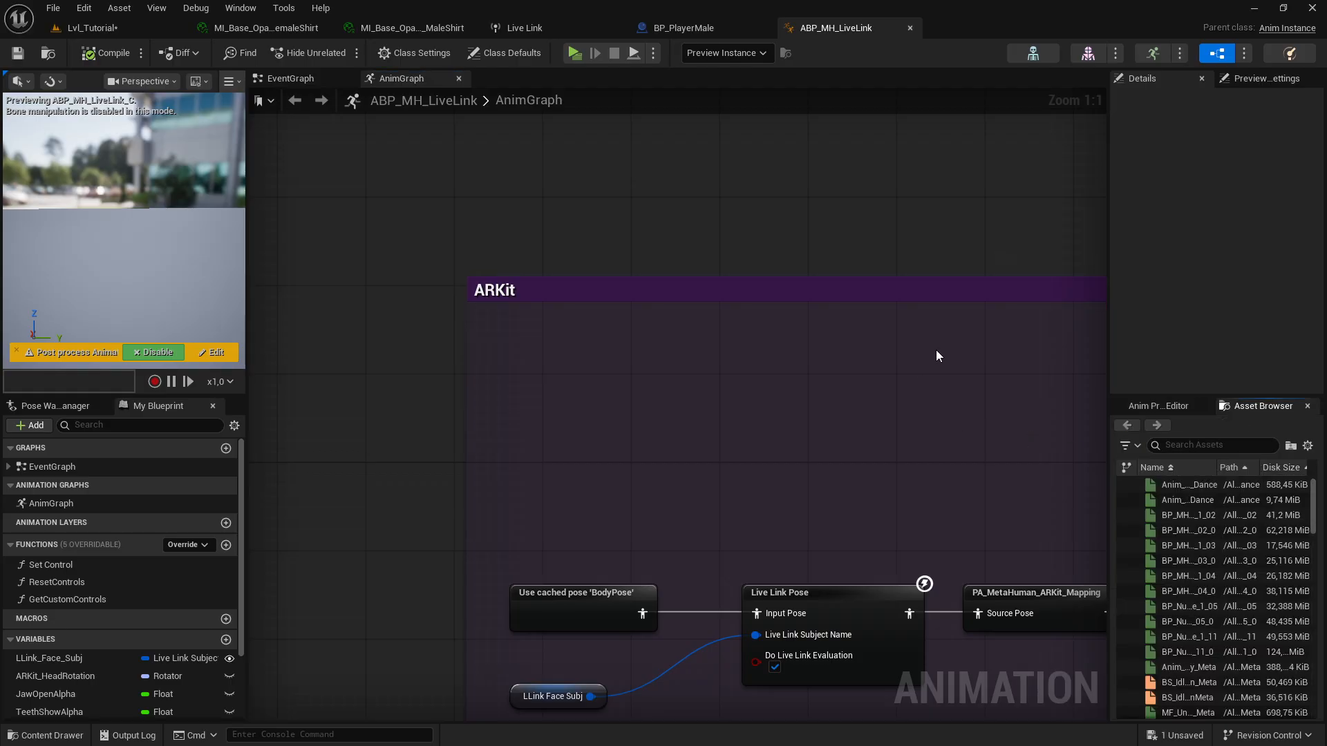
{"action": "right_click_drag", "start_coordinate": [936, 356], "coordinate": [759, 391]}
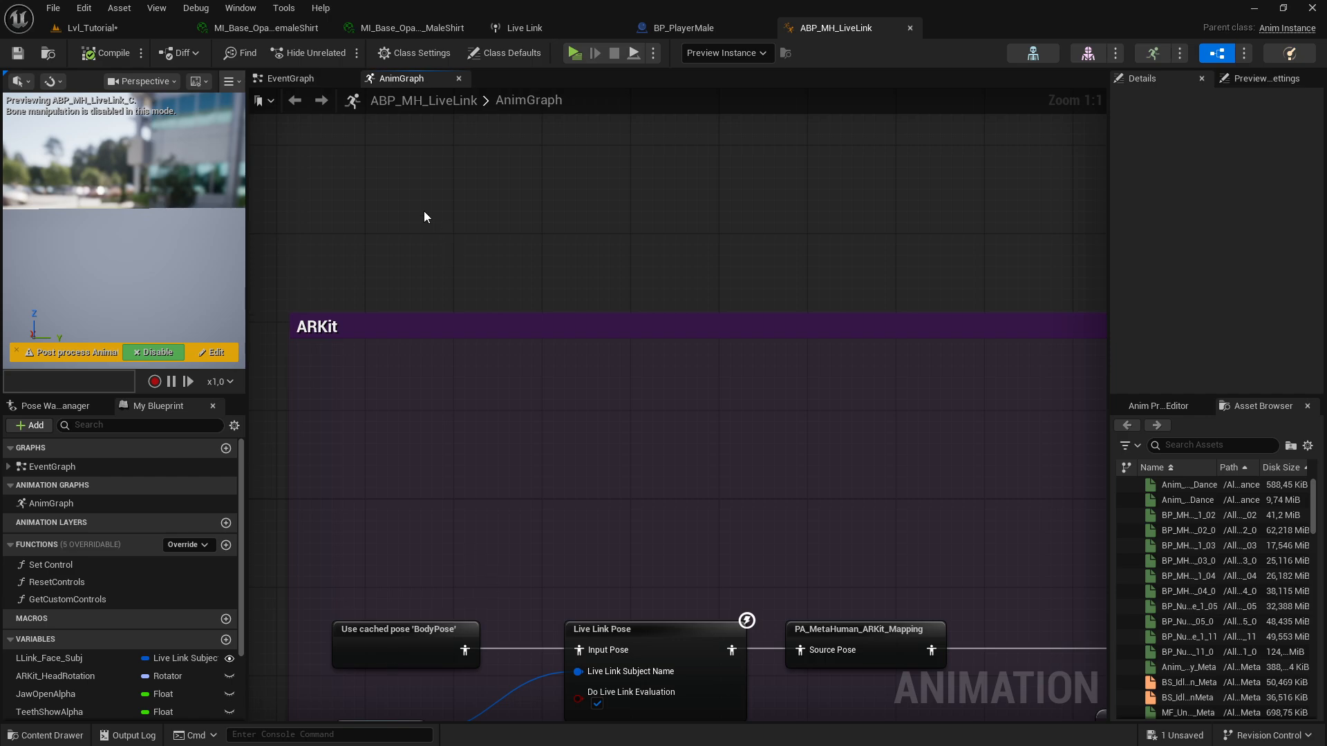
Step: Survey the ARKit group from the Live Link Pose node to the Cache Pose and Teeth controls sections and back
{"action": "right_click_drag", "start_coordinate": [965, 305], "coordinate": [702, 394]}
{"action": "scroll", "coordinate": [889, 360], "scroll_direction": "down", "scroll_amount": 8}
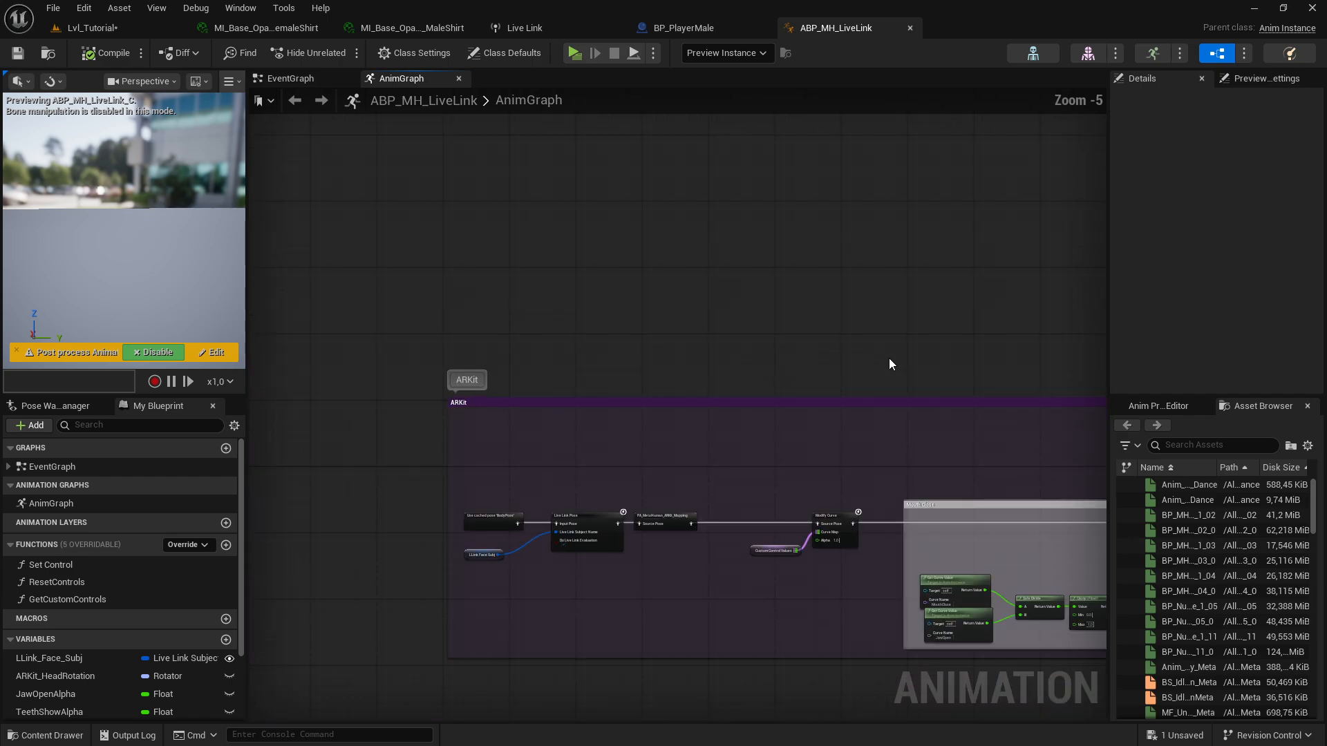
{"action": "right_click_drag", "start_coordinate": [943, 331], "coordinate": [572, 337]}
{"action": "scroll", "coordinate": [629, 347], "scroll_direction": "up", "scroll_amount": 5}
{"action": "right_click_drag", "start_coordinate": [895, 349], "coordinate": [613, 264]}
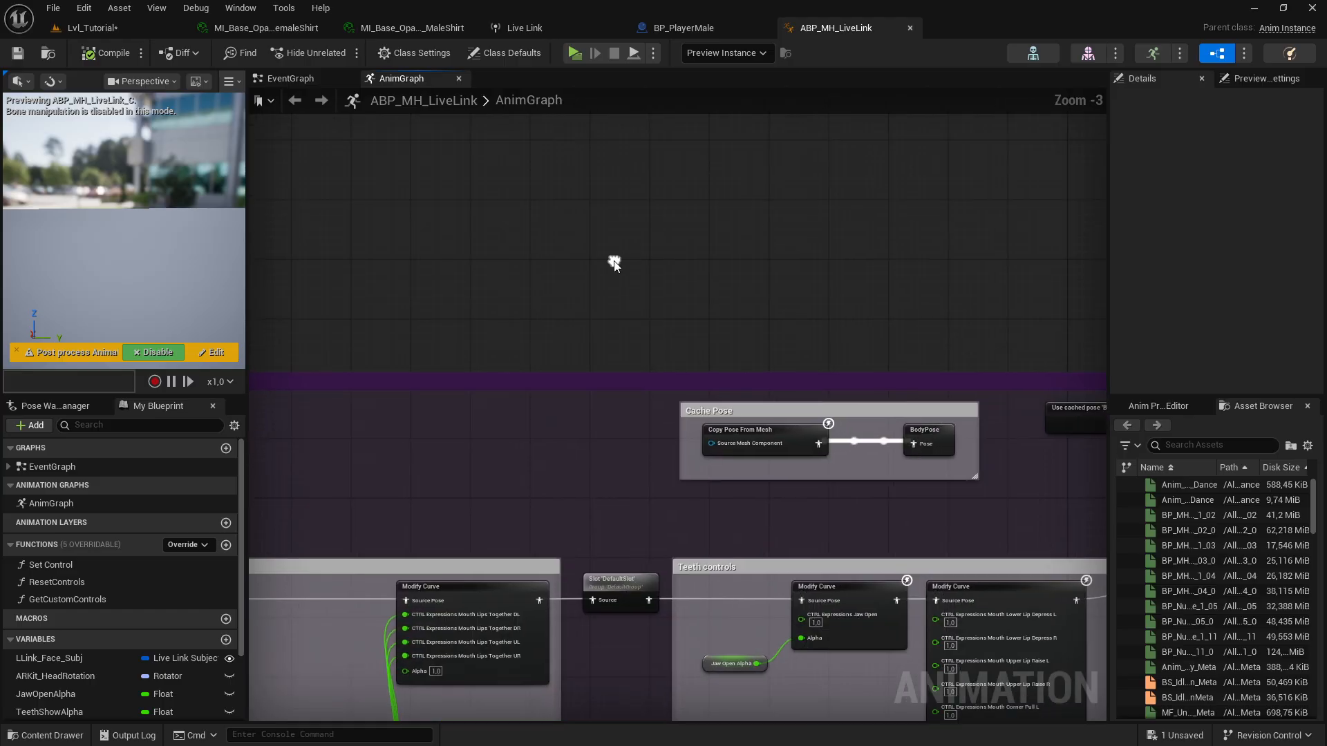
{"action": "scroll", "coordinate": [649, 352], "scroll_direction": "down", "scroll_amount": 4}
{"action": "right_click_drag", "start_coordinate": [688, 345], "coordinate": [912, 350]}
{"action": "right_click_drag", "start_coordinate": [631, 344], "coordinate": [853, 378]}
{"action": "scroll", "coordinate": [706, 408], "scroll_direction": "up", "scroll_amount": 4}
{"action": "right_click_drag", "start_coordinate": [706, 409], "coordinate": [798, 325]}
{"action": "scroll", "coordinate": [761, 387], "scroll_direction": "up", "scroll_amount": 3}
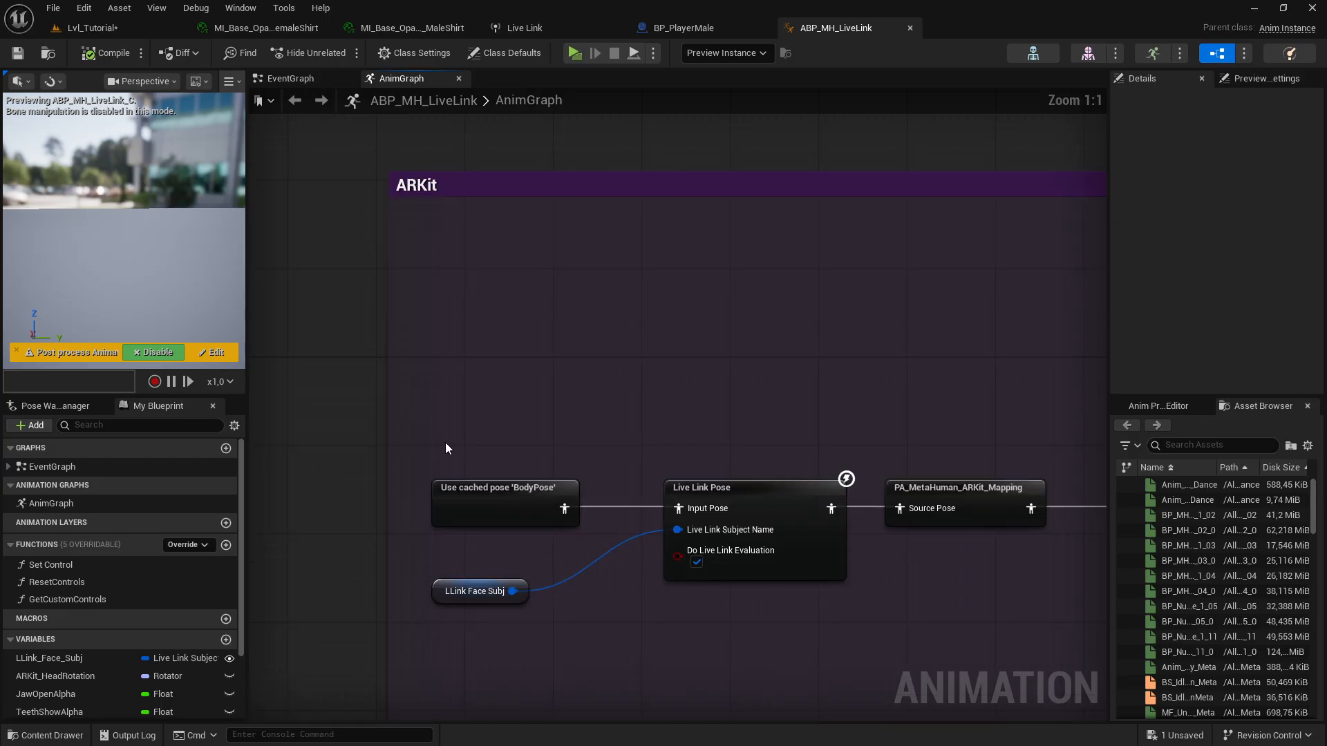
{"action": "right_click_drag", "start_coordinate": [845, 352], "coordinate": [715, 381]}
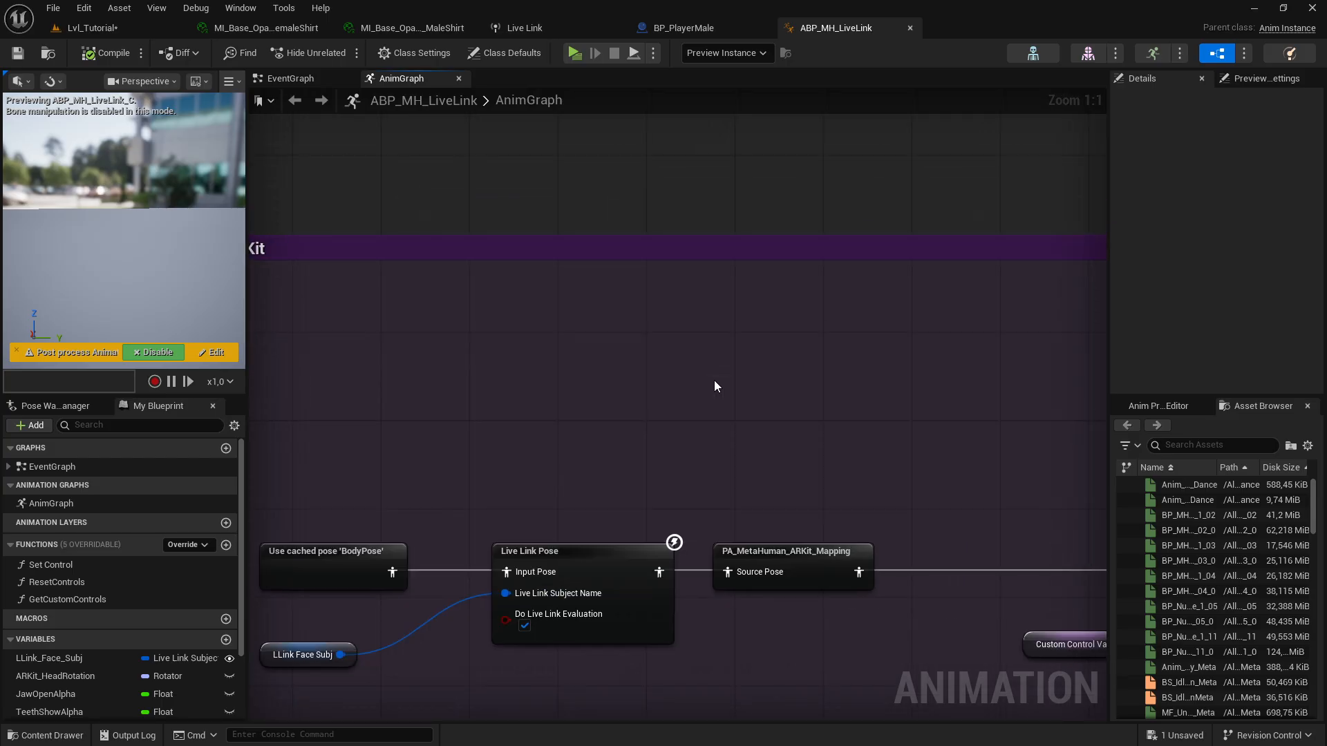
Step: Follow the AnimGraph from the ARKit group to the final blend nodes and inspect the idle_PlayerFemale sequence player
{"action": "scroll", "coordinate": [661, 310], "scroll_direction": "down", "scroll_amount": 5}
{"action": "right_click_drag", "start_coordinate": [661, 310], "coordinate": [719, 467]}
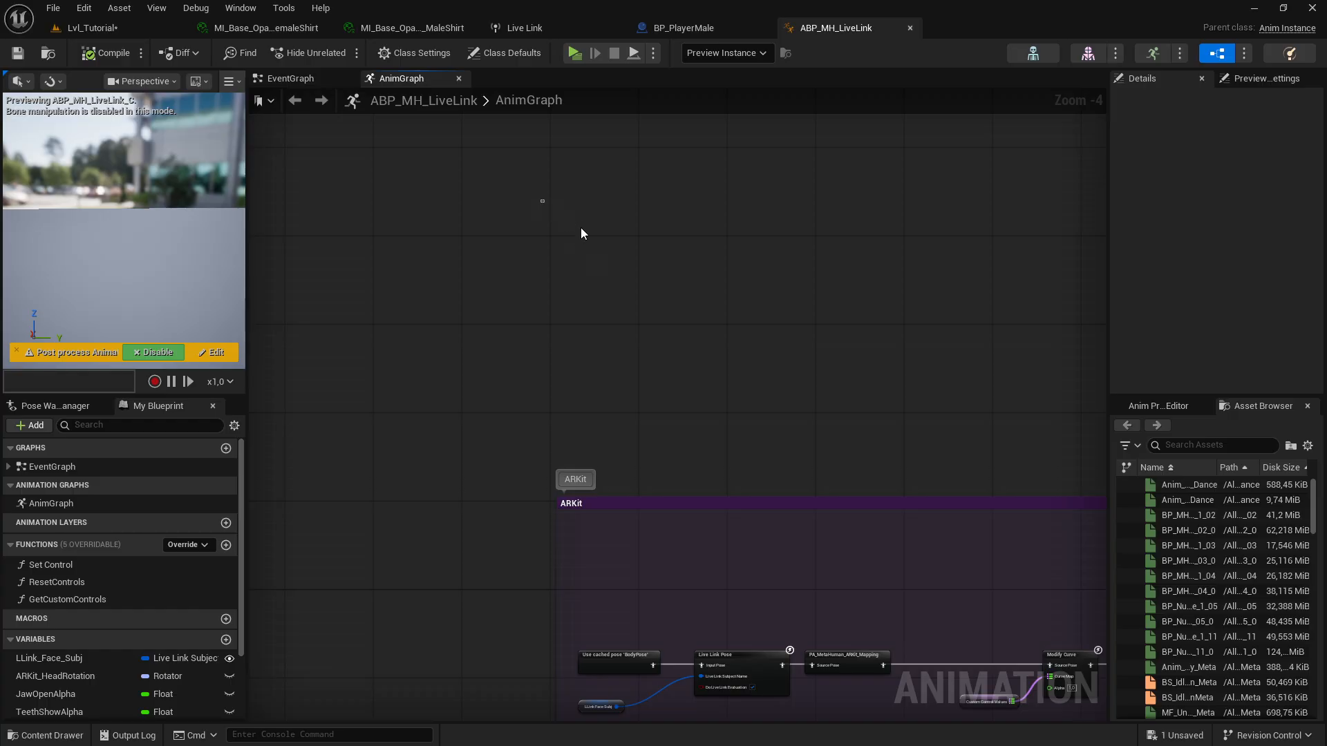
{"action": "left_click_drag", "start_coordinate": [581, 232], "coordinate": [724, 327]}
{"action": "right_click_drag", "start_coordinate": [887, 353], "coordinate": [507, 190]}
{"action": "right_click_drag", "start_coordinate": [770, 257], "coordinate": [401, 201]}
{"action": "right_click_drag", "start_coordinate": [895, 245], "coordinate": [462, 253]}
{"action": "right_click_drag", "start_coordinate": [978, 251], "coordinate": [545, 320]}
{"action": "right_click_drag", "start_coordinate": [740, 304], "coordinate": [630, 389]}
{"action": "scroll", "coordinate": [622, 315], "scroll_direction": "up", "scroll_amount": 5}
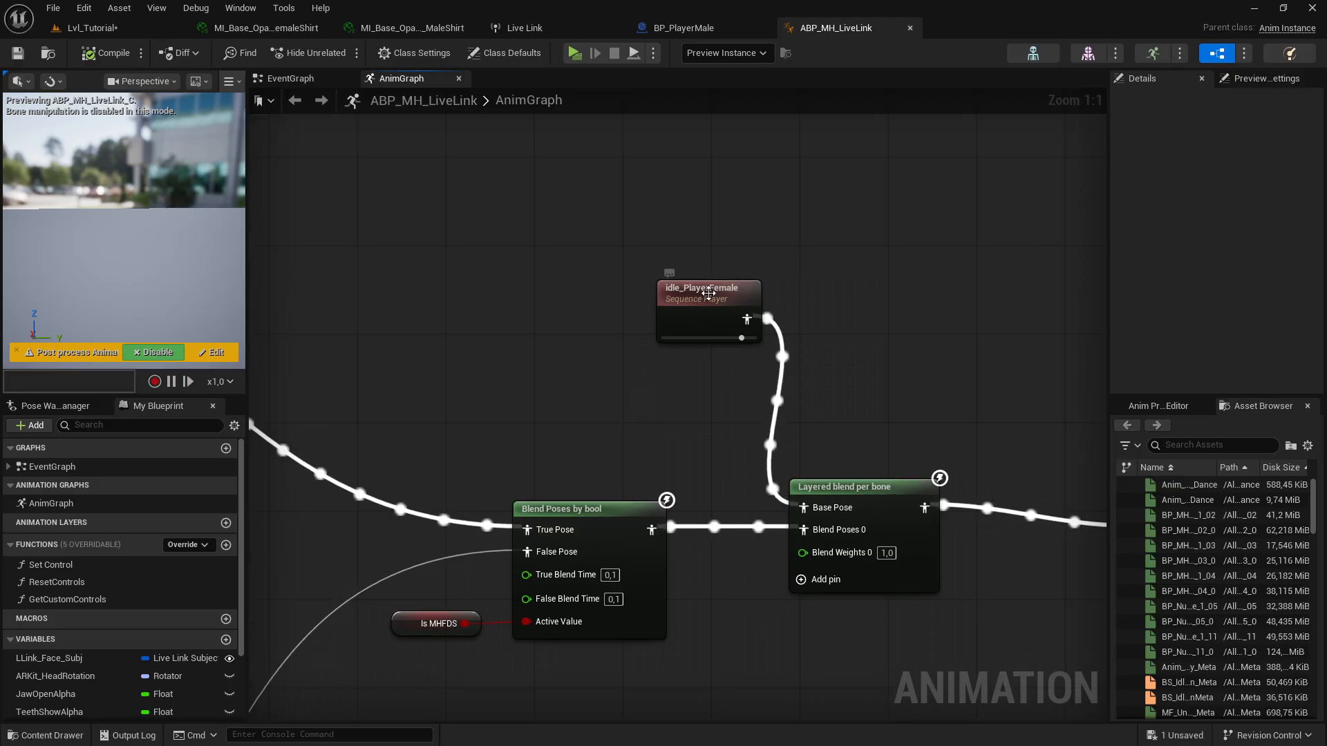
{"action": "left_click", "coordinate": [708, 300]}
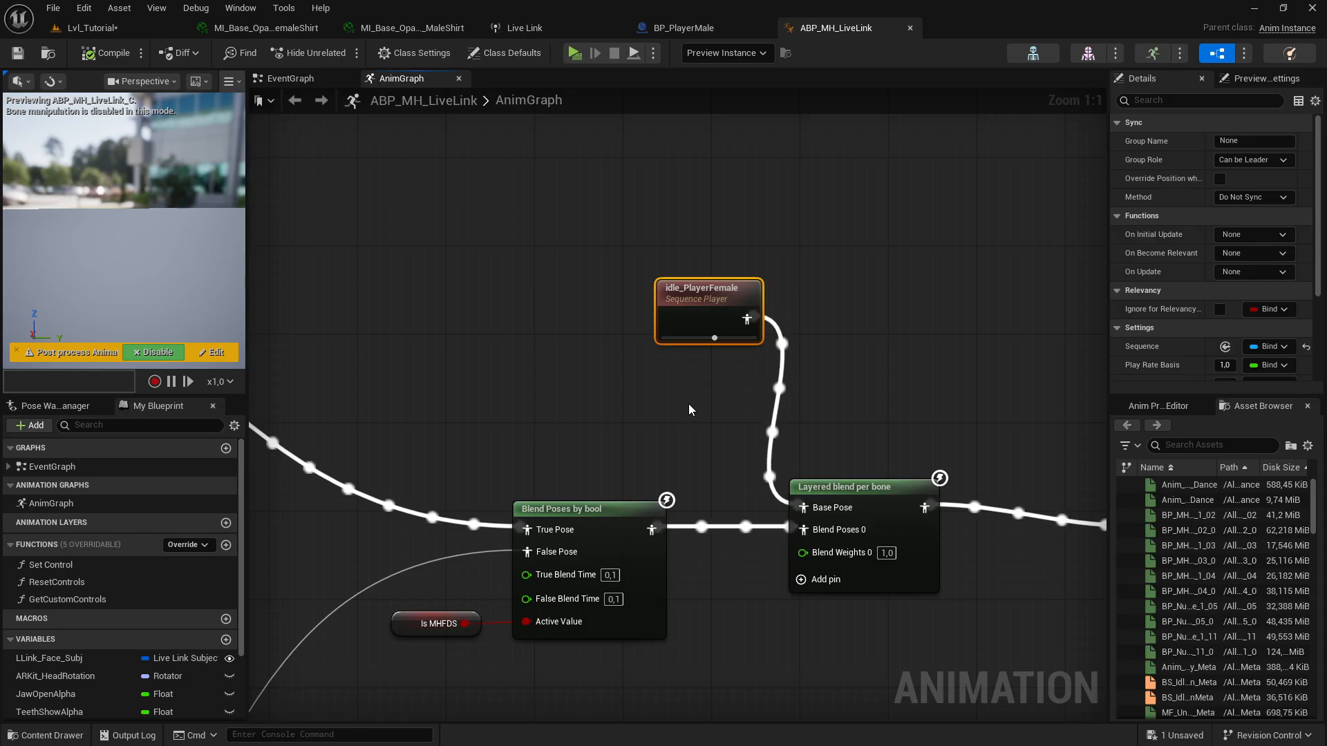
Step: Select the Layered blend per bone node and widen the Details area to read its branch filter settings
{"action": "right_click_drag", "start_coordinate": [736, 445], "coordinate": [702, 366]}
{"action": "left_click", "coordinate": [837, 452]}
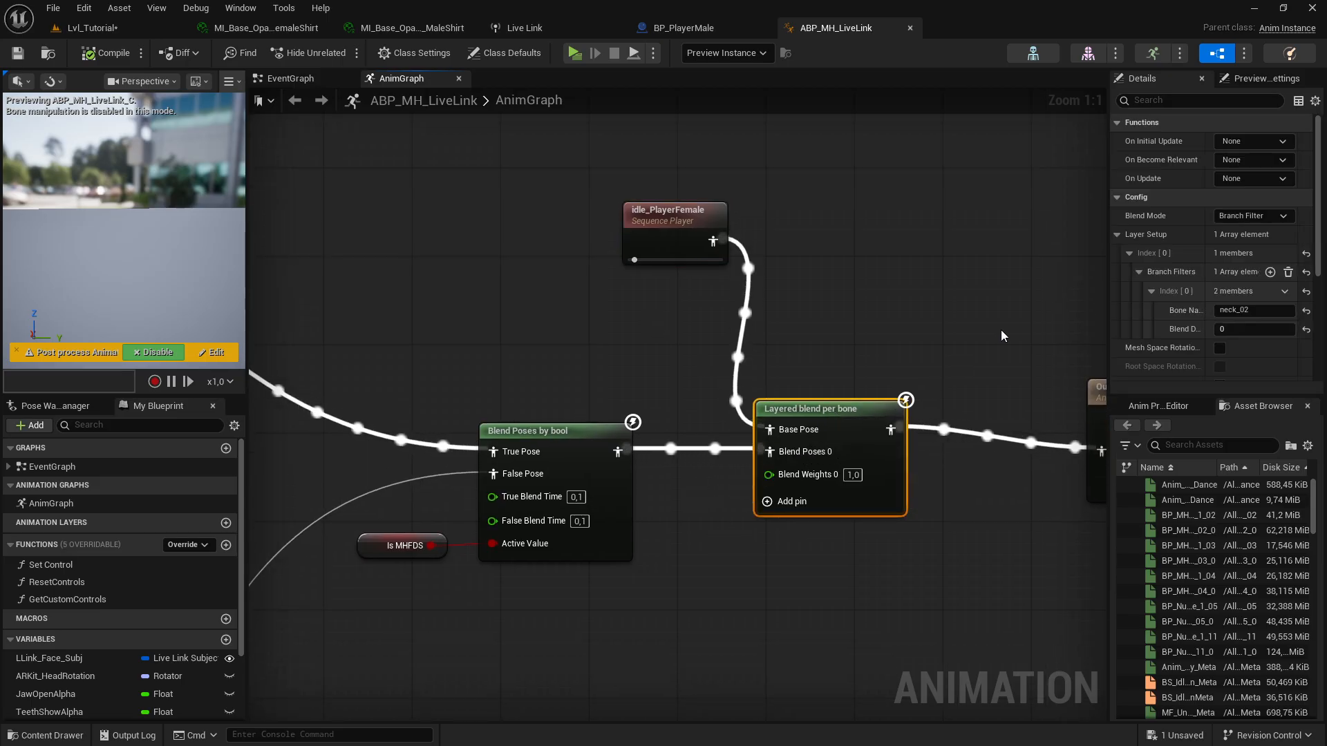
{"action": "left_click_drag", "start_coordinate": [1106, 277], "coordinate": [1011, 290]}
{"action": "right_click_drag", "start_coordinate": [889, 302], "coordinate": [704, 317]}
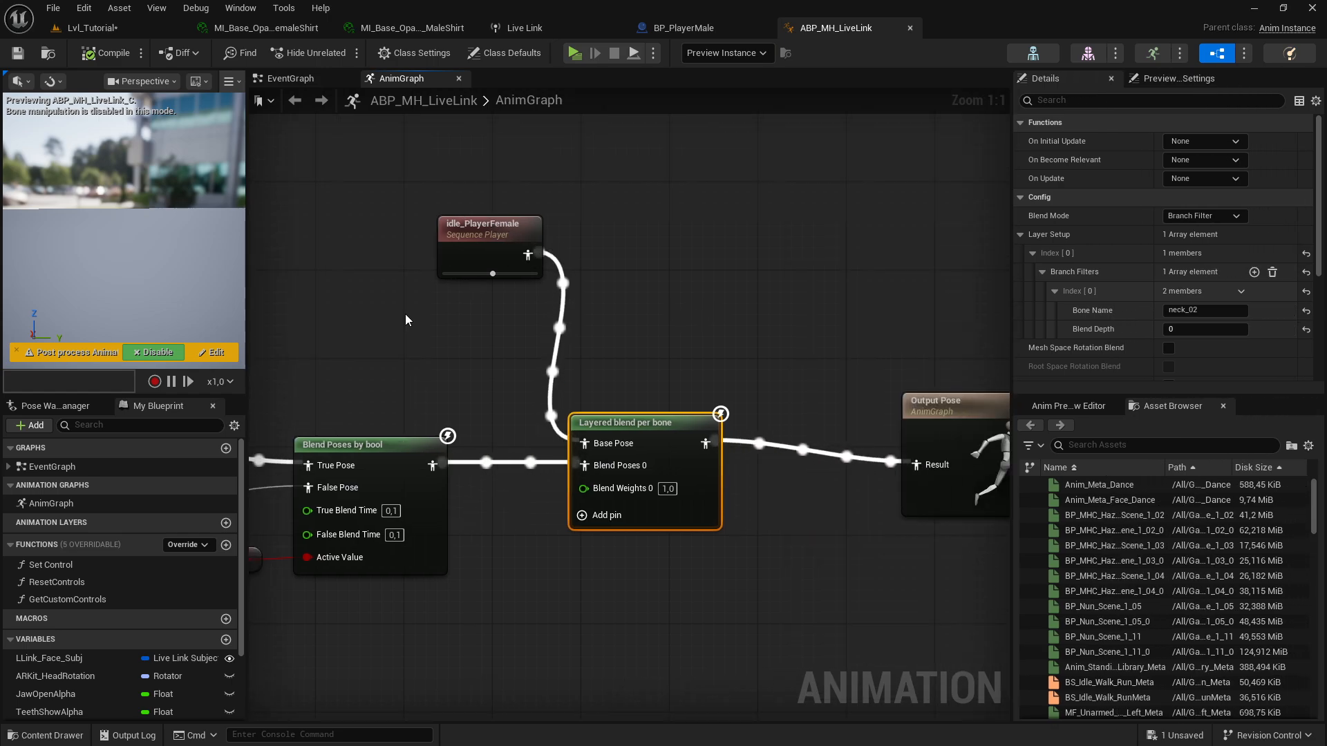
Step: Examine the Blend Poses by bool node with its Is MHFDS input and the branch filter bone name of Layered blend per bone
{"action": "right_click_drag", "start_coordinate": [354, 429], "coordinate": [639, 397]}
{"action": "left_click_drag", "start_coordinate": [309, 350], "coordinate": [759, 626]}
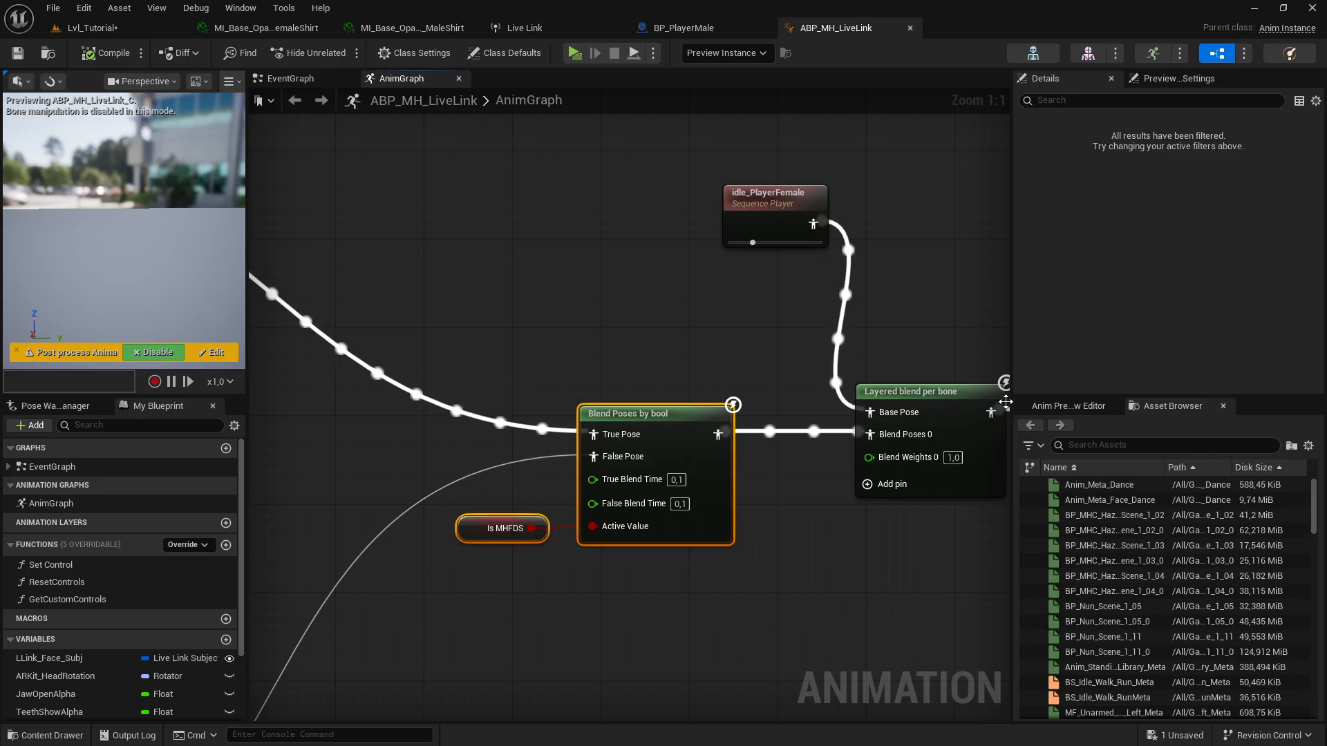
{"action": "left_click", "coordinate": [944, 408]}
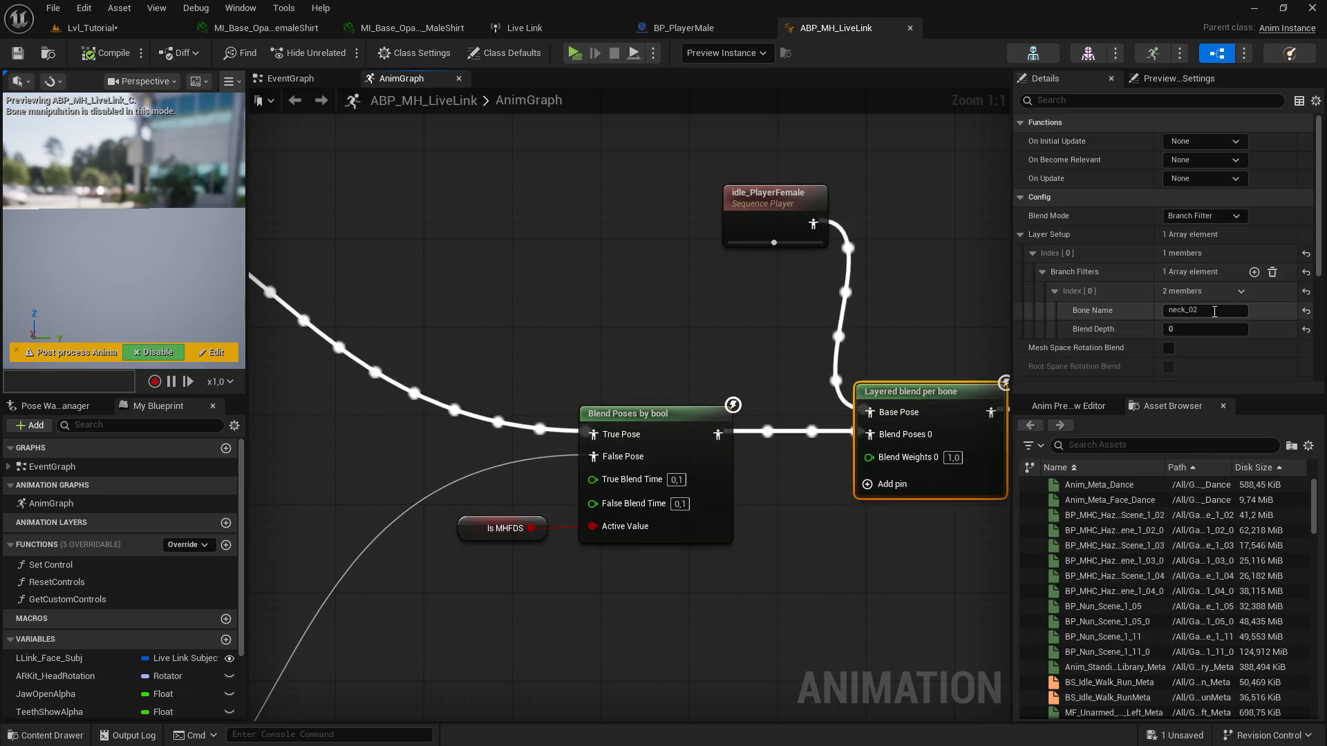
{"action": "left_click", "coordinate": [1220, 310]}
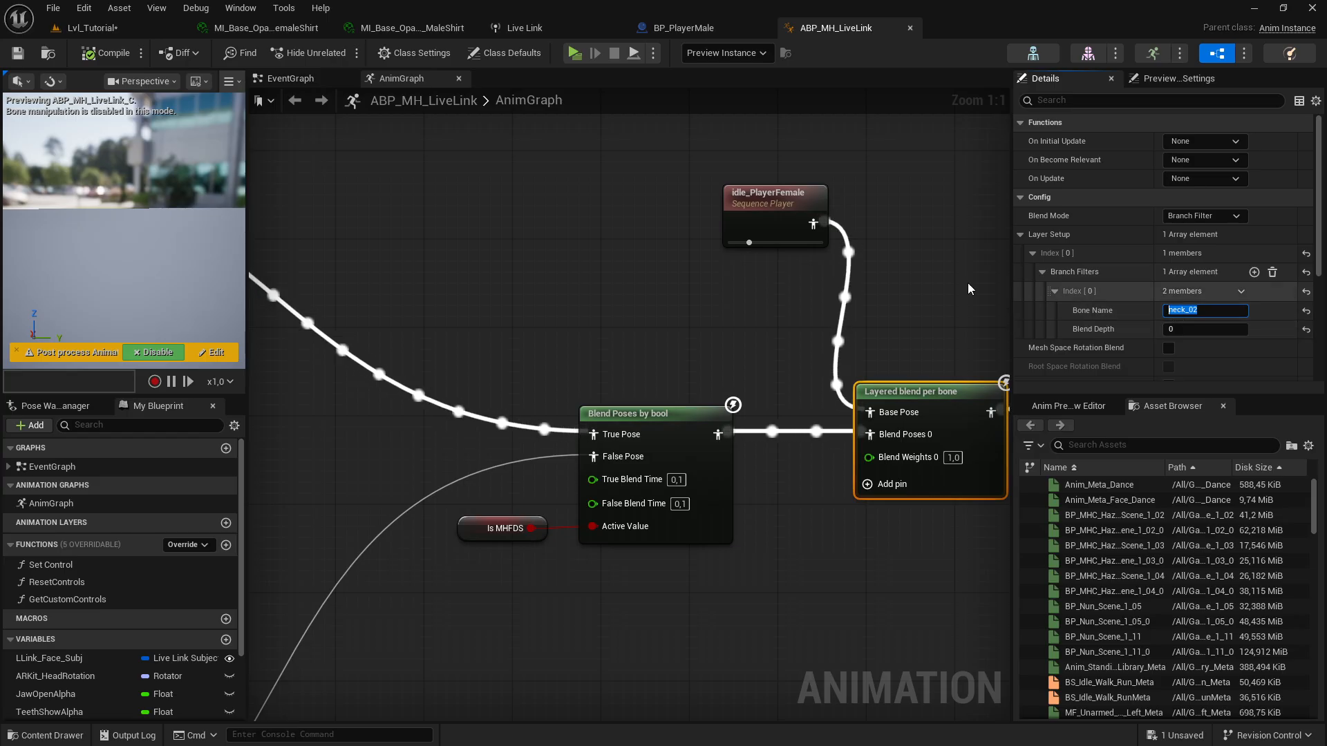
Step: Trace the connection from the Layered blend per bone node to Output Pose and back to its input poses
{"action": "right_click_drag", "start_coordinate": [901, 284], "coordinate": [604, 251]}
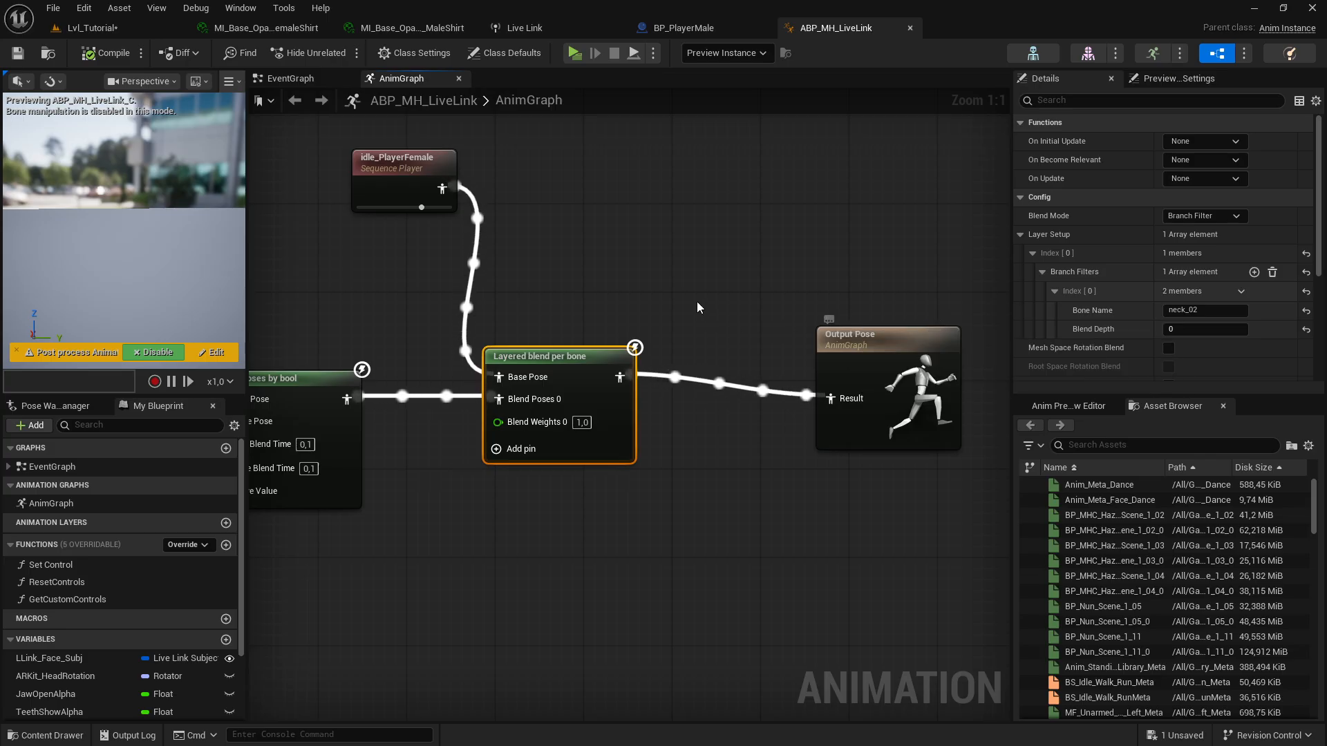
{"action": "left_click", "coordinate": [595, 270]}
{"action": "right_click_drag", "start_coordinate": [595, 270], "coordinate": [657, 297]}
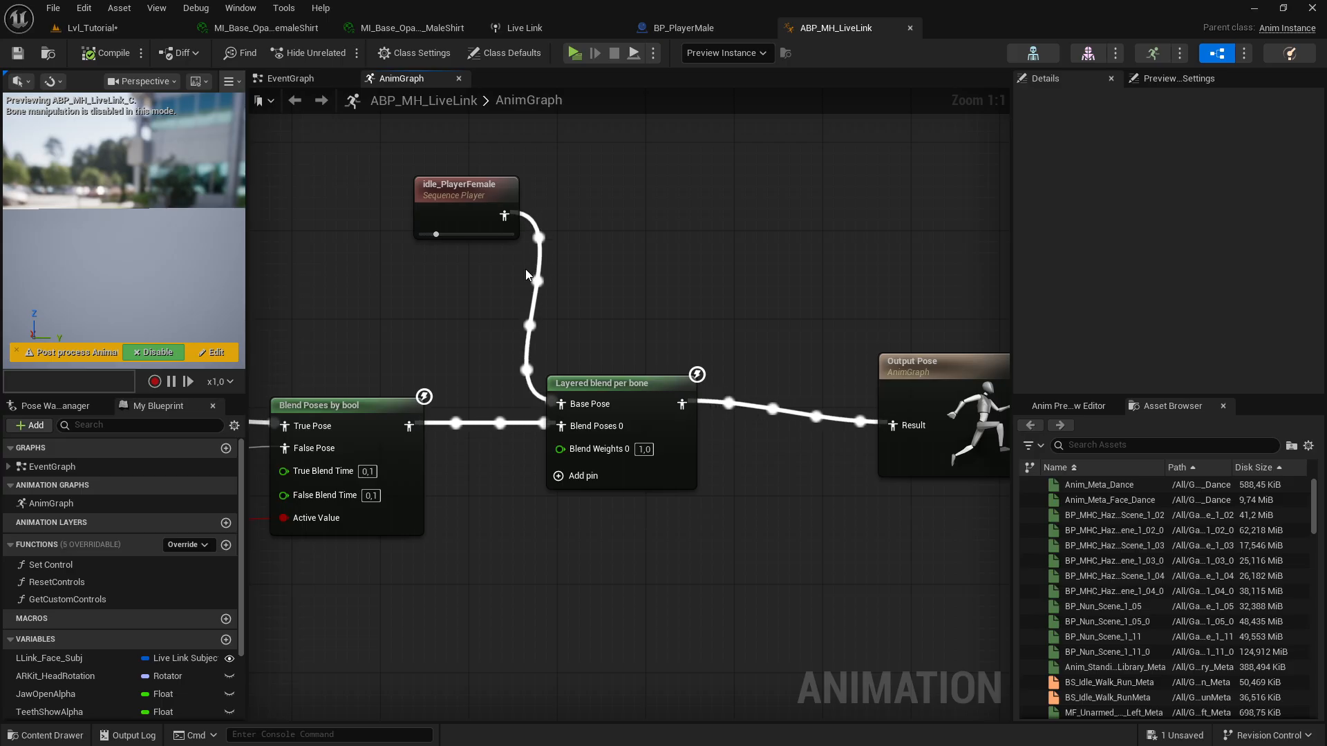
{"action": "right_click_drag", "start_coordinate": [546, 272], "coordinate": [625, 296]}
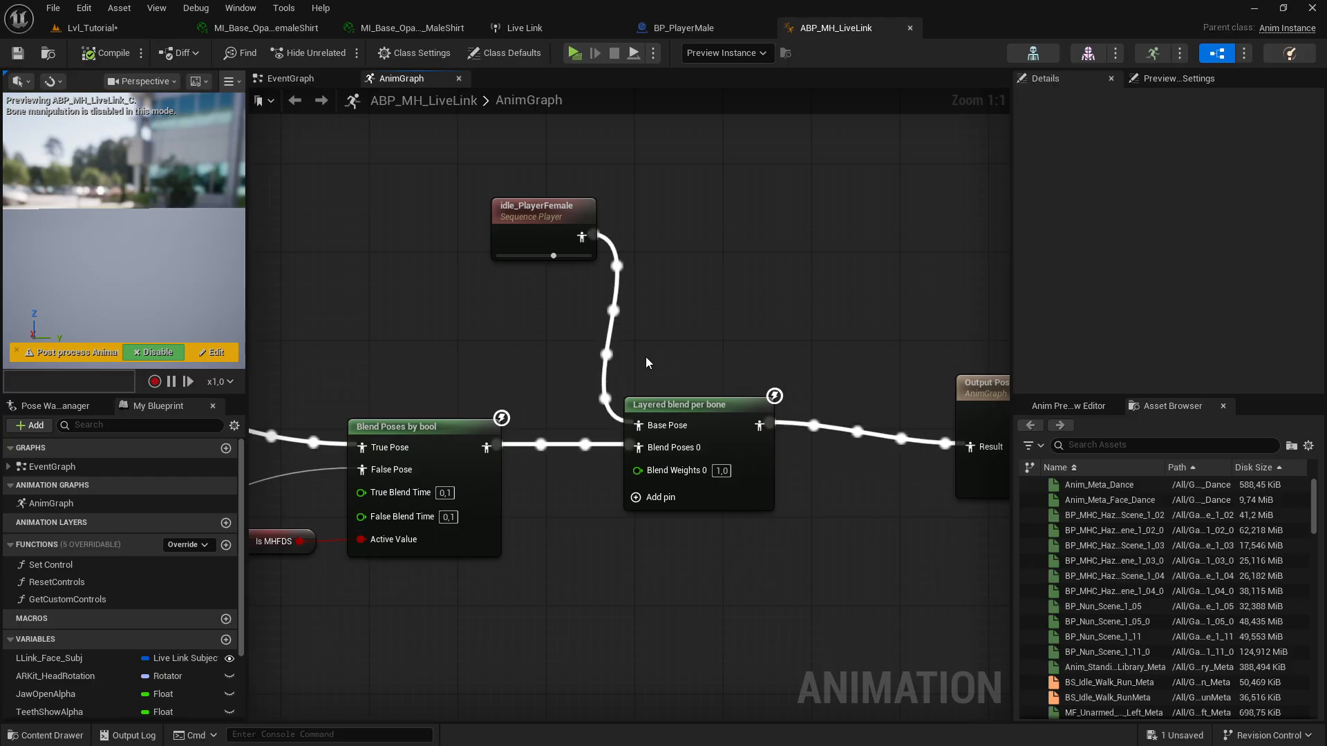
Step: Search all content for "abp_" and open the MetaHuman plugin's ABP_Face_PostProcess animation blueprint
{"action": "key", "text": "ctrl+space"}
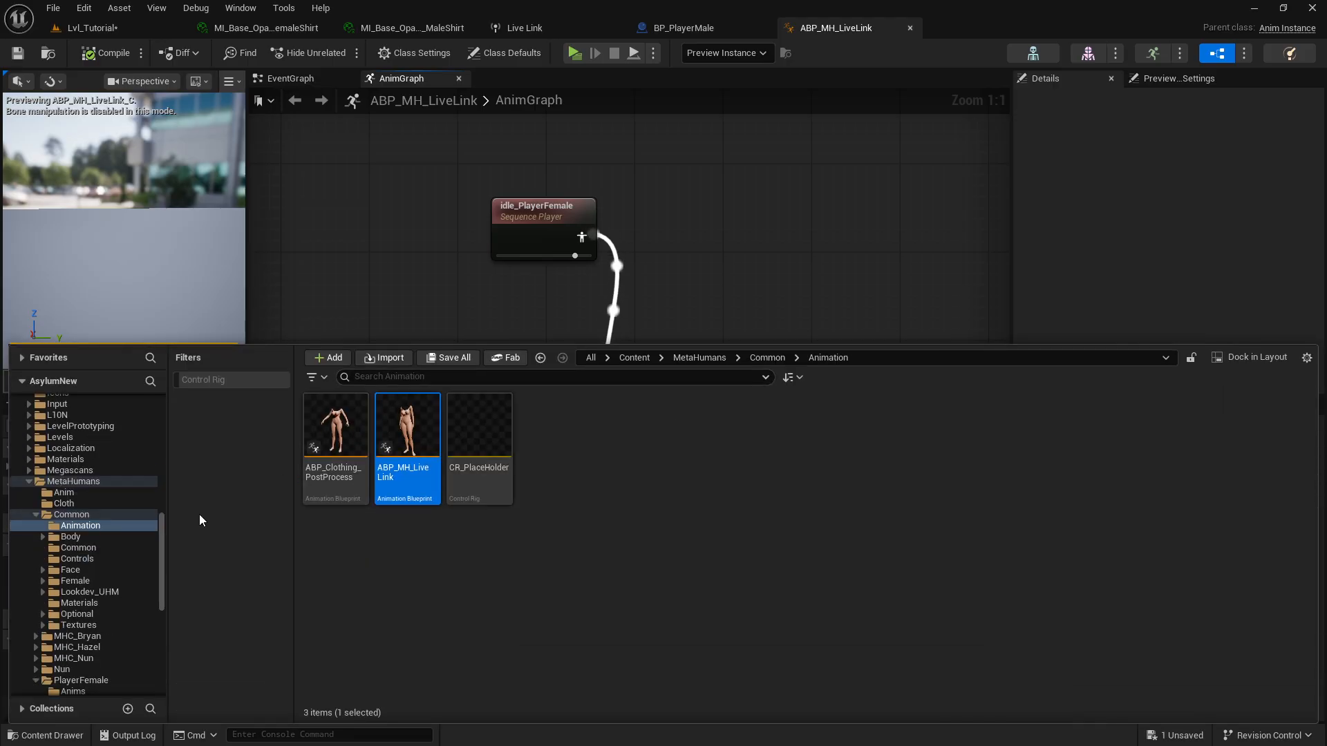
{"action": "left_click_drag", "start_coordinate": [163, 538], "coordinate": [165, 405]}
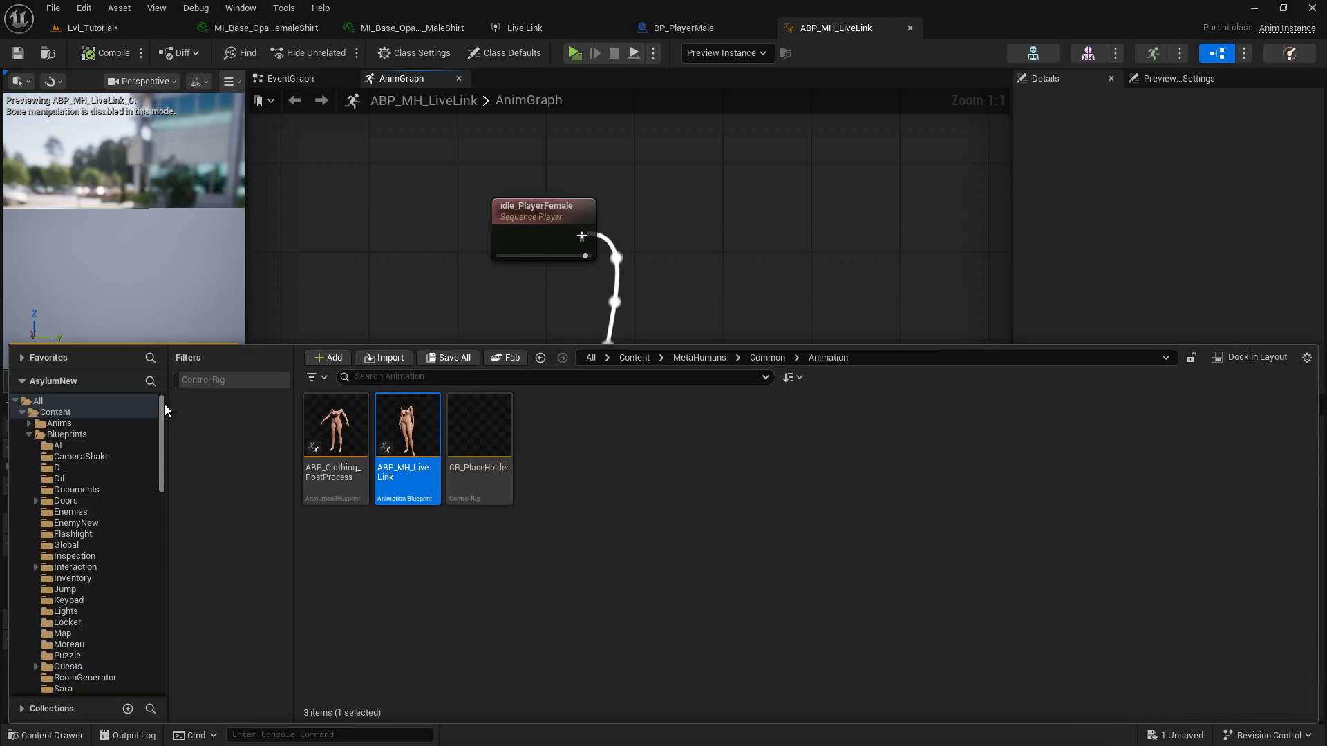
{"action": "left_click", "coordinate": [86, 401]}
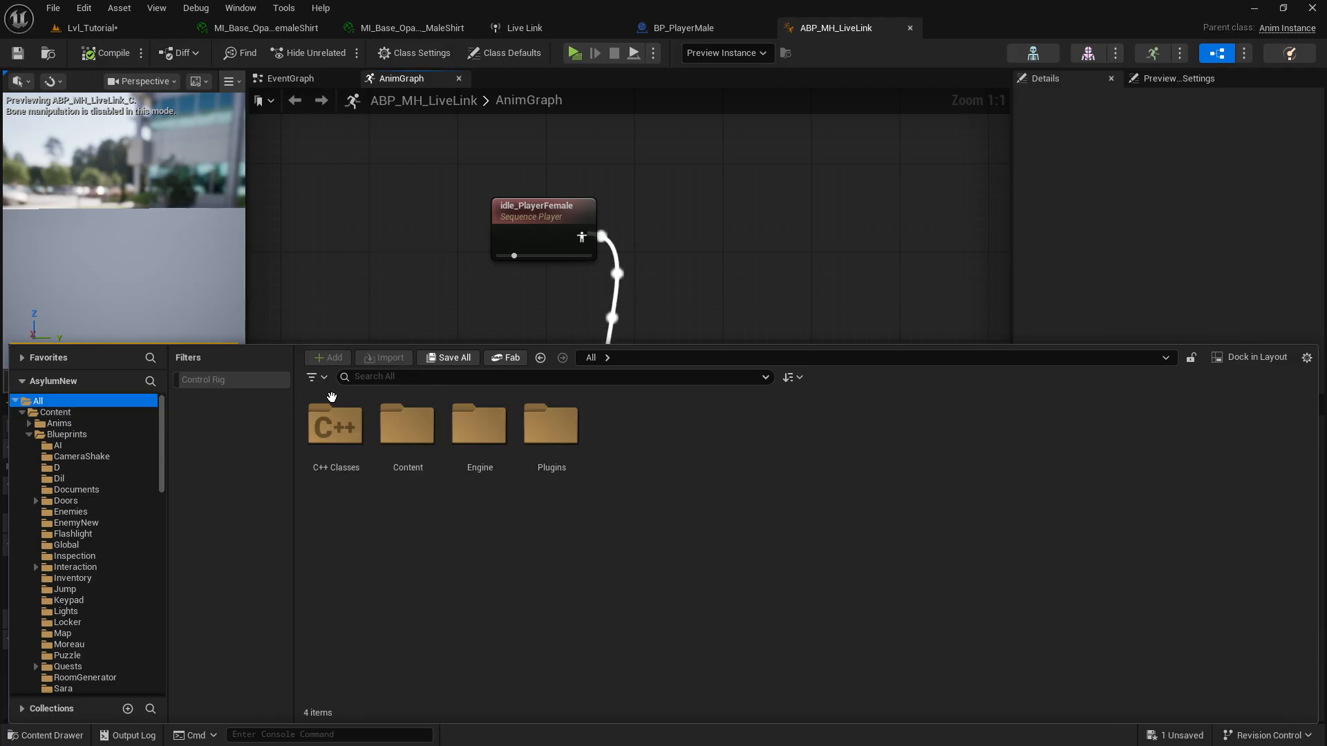
{"action": "left_click", "coordinate": [407, 376]}
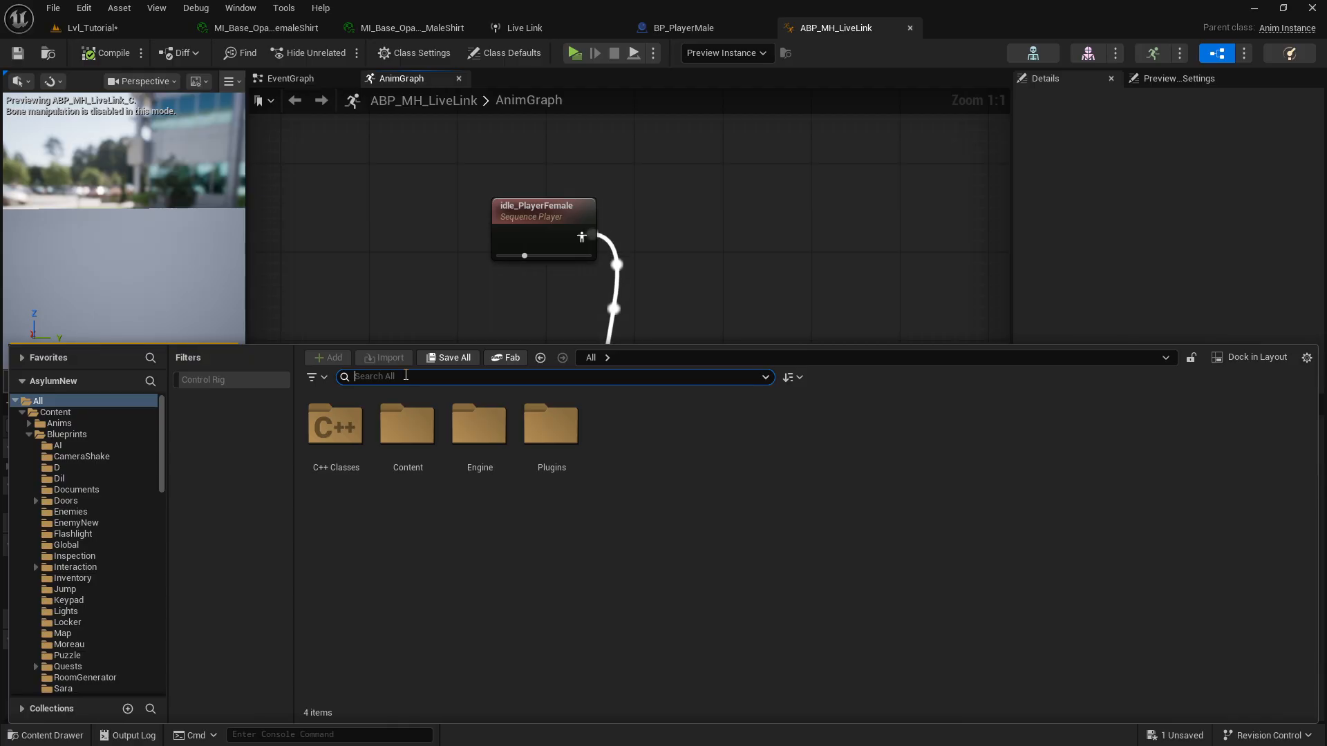
{"action": "type", "text": "abp"}
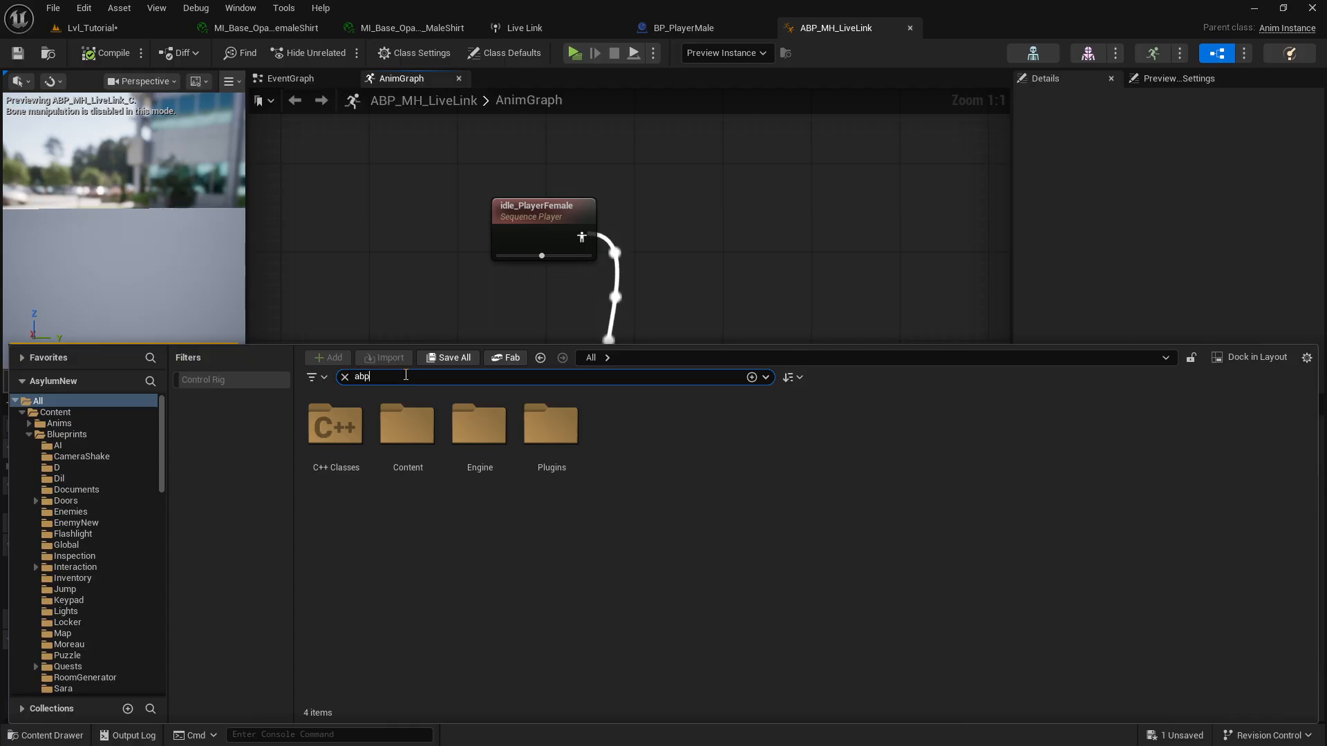
{"action": "type", "text": "_"}
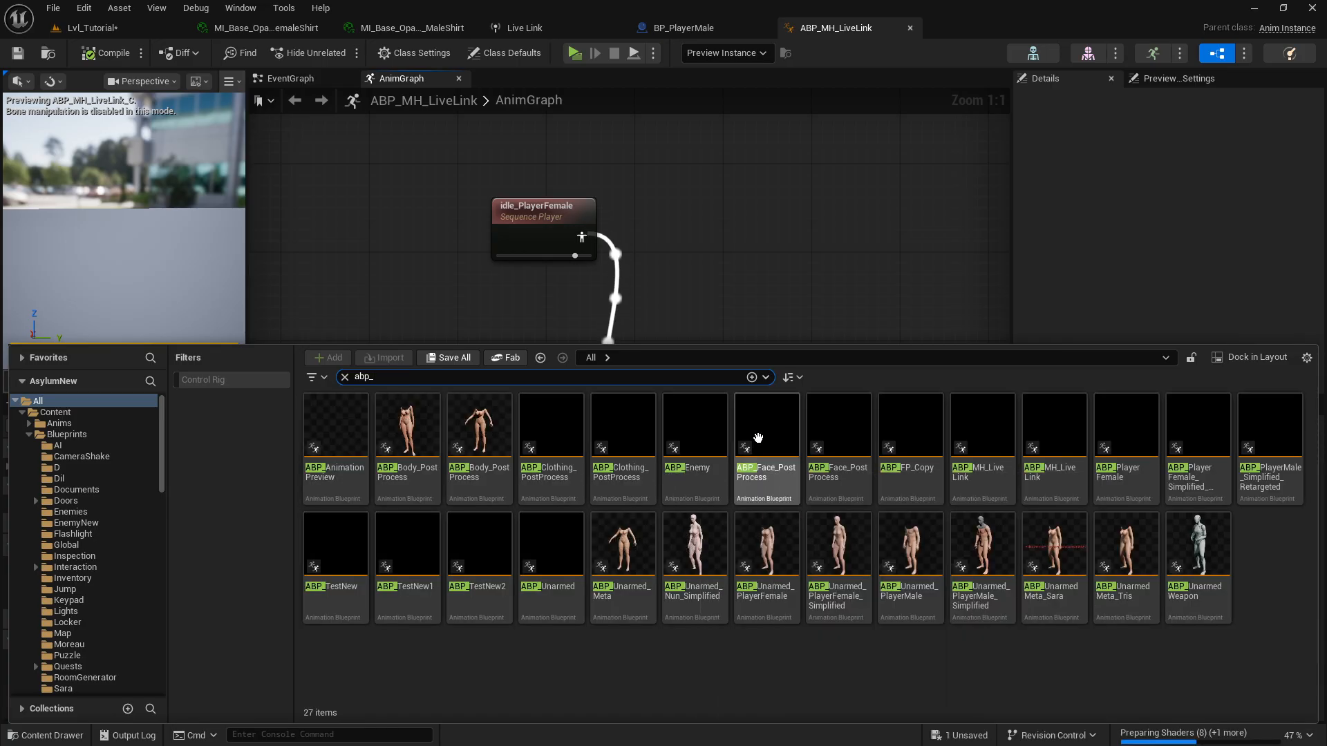
{"action": "double_click", "coordinate": [779, 447]}
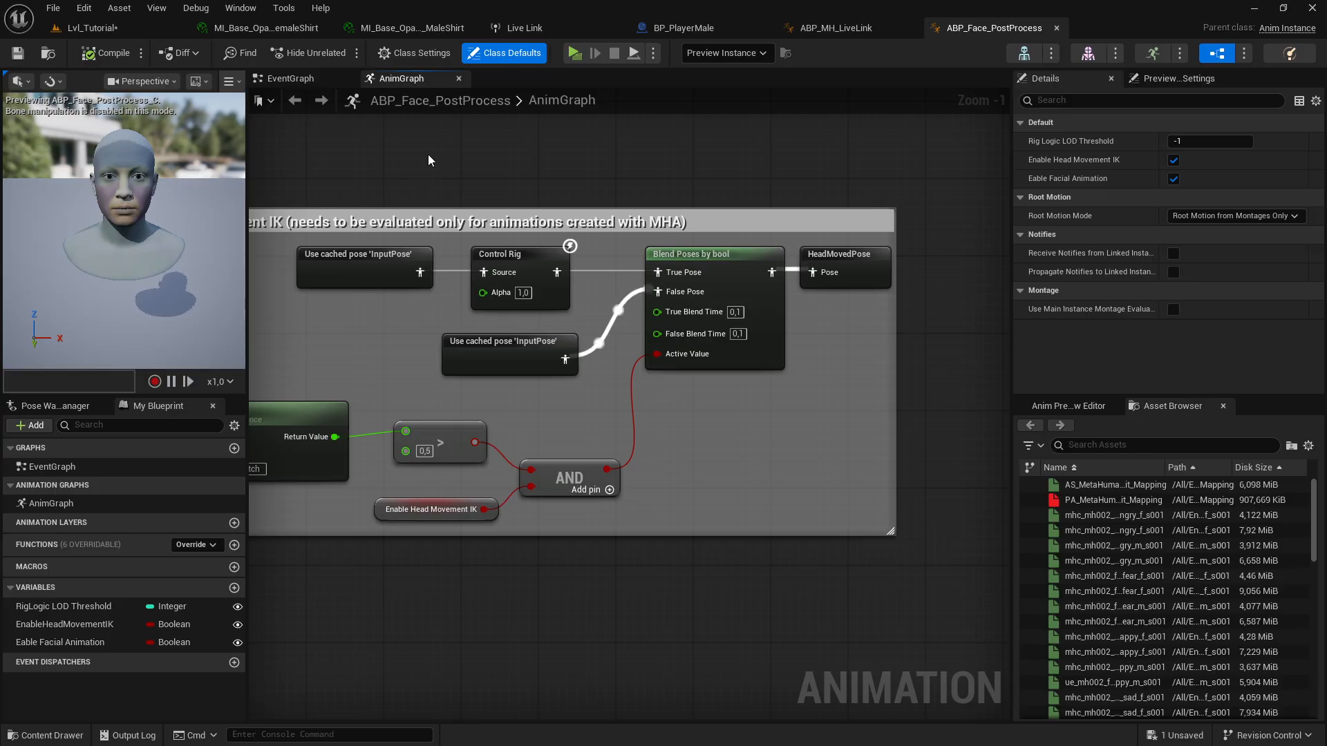
Step: Survey the face post-process AnimGraph and examine the nodes of the Head Movement IK group
{"action": "right_click_drag", "start_coordinate": [429, 160], "coordinate": [621, 321]}
{"action": "scroll", "coordinate": [502, 219], "scroll_direction": "down", "scroll_amount": 7}
{"action": "scroll", "coordinate": [620, 321], "scroll_direction": "up", "scroll_amount": 6}
{"action": "right_click_drag", "start_coordinate": [733, 322], "coordinate": [385, 216]}
{"action": "right_click_drag", "start_coordinate": [677, 237], "coordinate": [814, 222]}
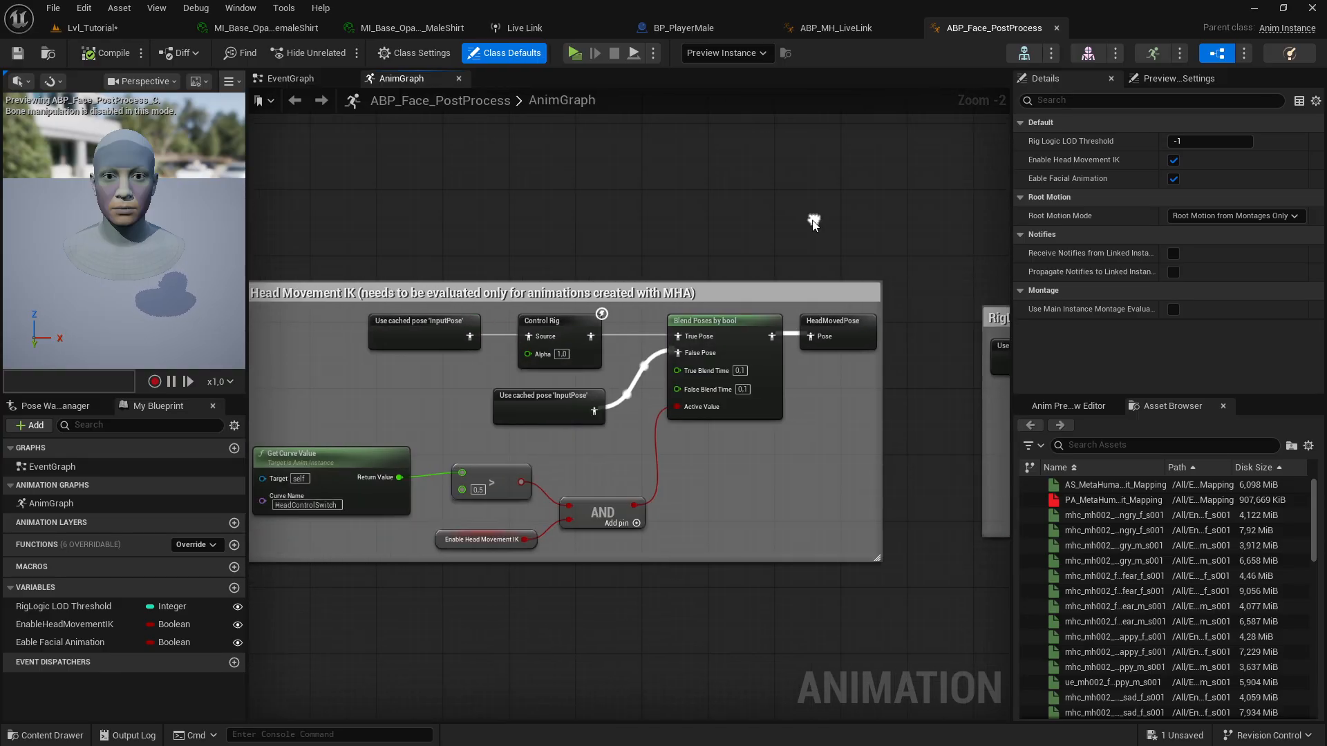
{"action": "right_click_drag", "start_coordinate": [581, 240], "coordinate": [870, 233]}
{"action": "right_click_drag", "start_coordinate": [493, 237], "coordinate": [367, 218]}
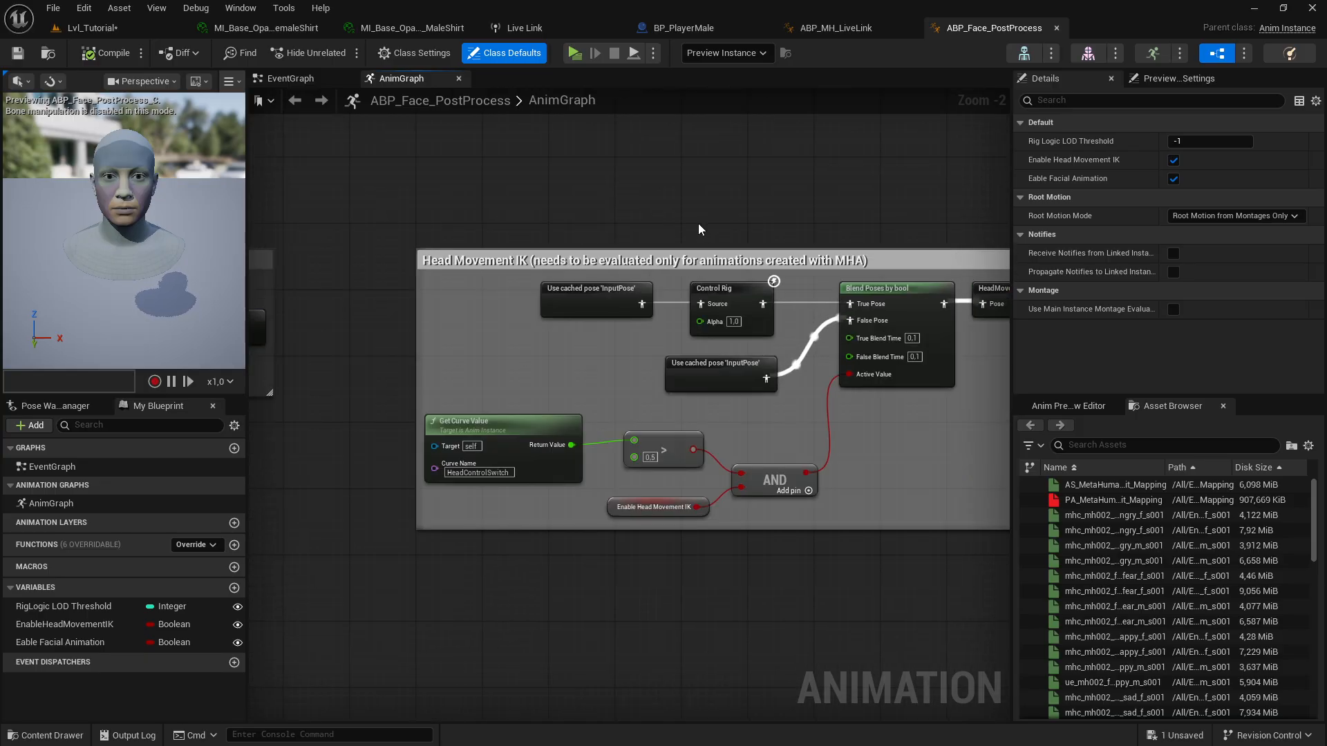
{"action": "right_click_drag", "start_coordinate": [699, 228], "coordinate": [592, 191]}
{"action": "scroll", "coordinate": [558, 247], "scroll_direction": "up", "scroll_amount": 2}
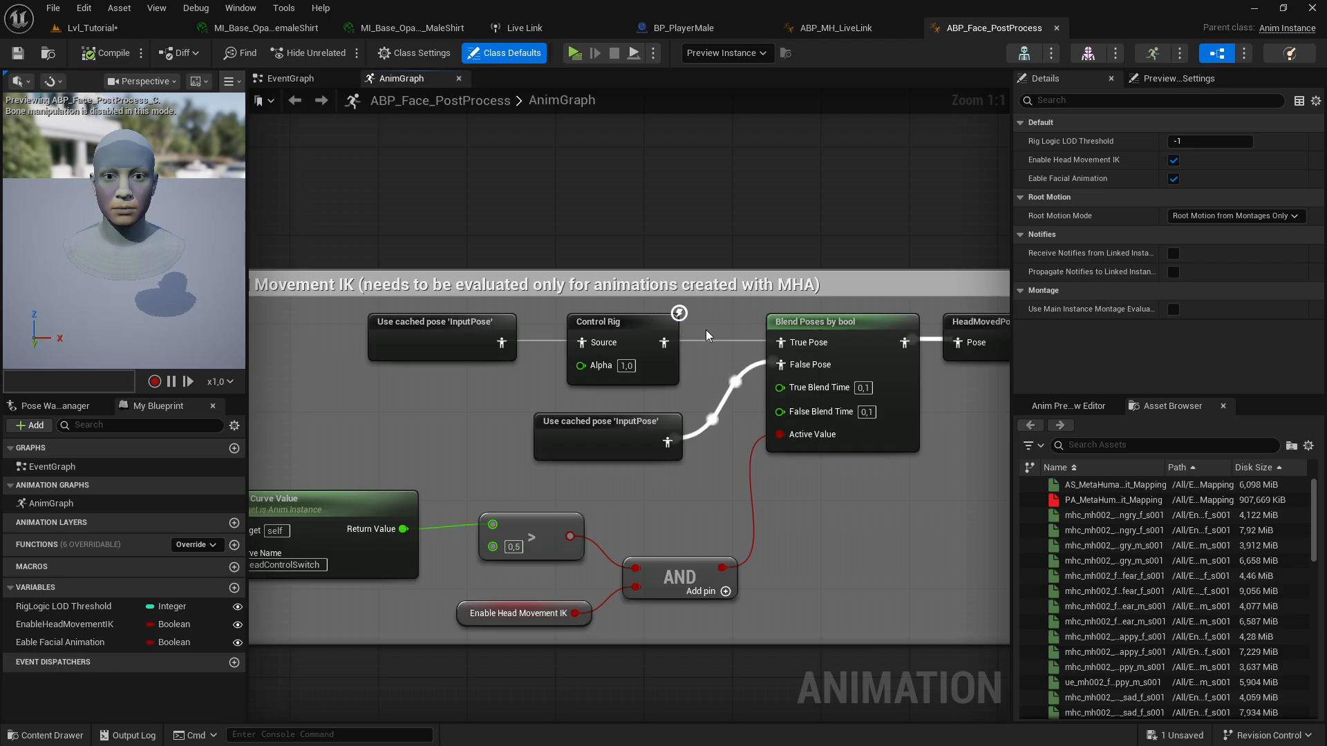
Step: Locate the Control Rig node's assigned class, open CR_MetaHuman_HeadMovement_IK_Proc and look over its Rig Graph
{"action": "left_click", "coordinate": [611, 326]}
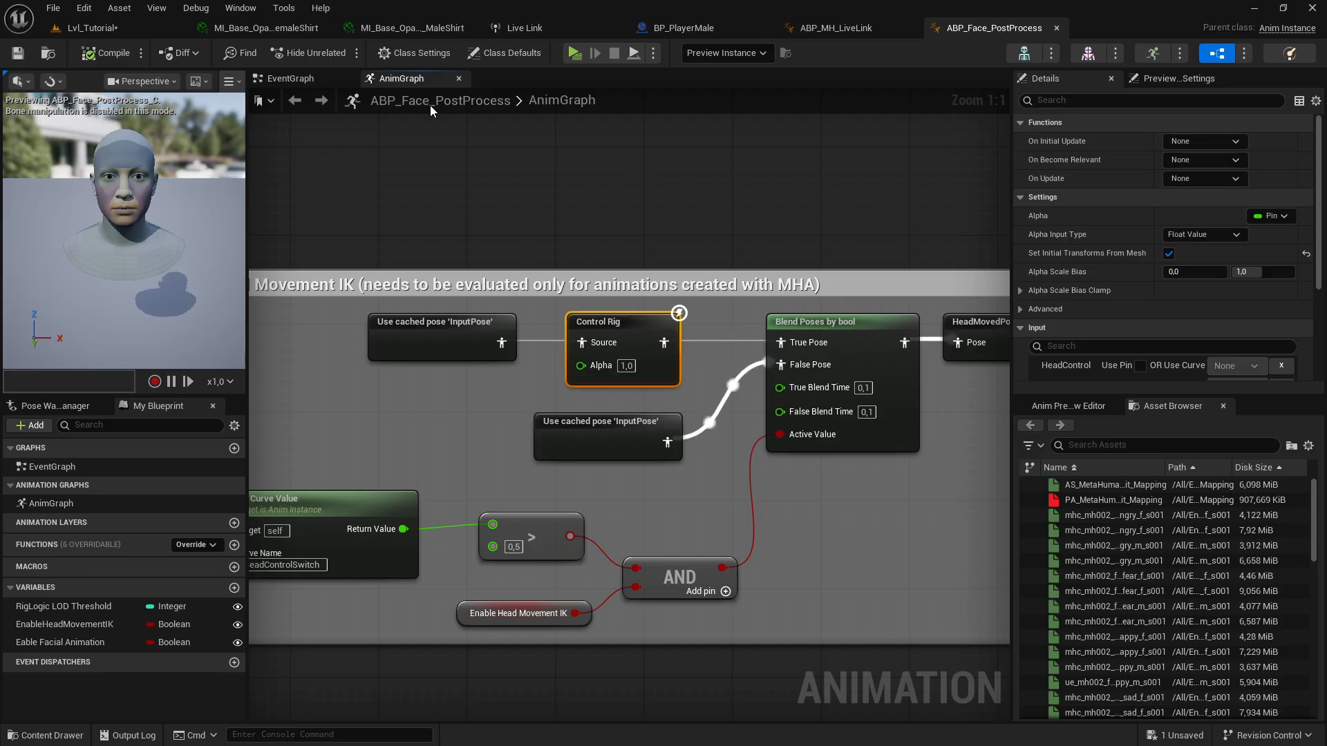
{"action": "scroll", "coordinate": [1143, 323], "scroll_direction": "down", "scroll_amount": 6}
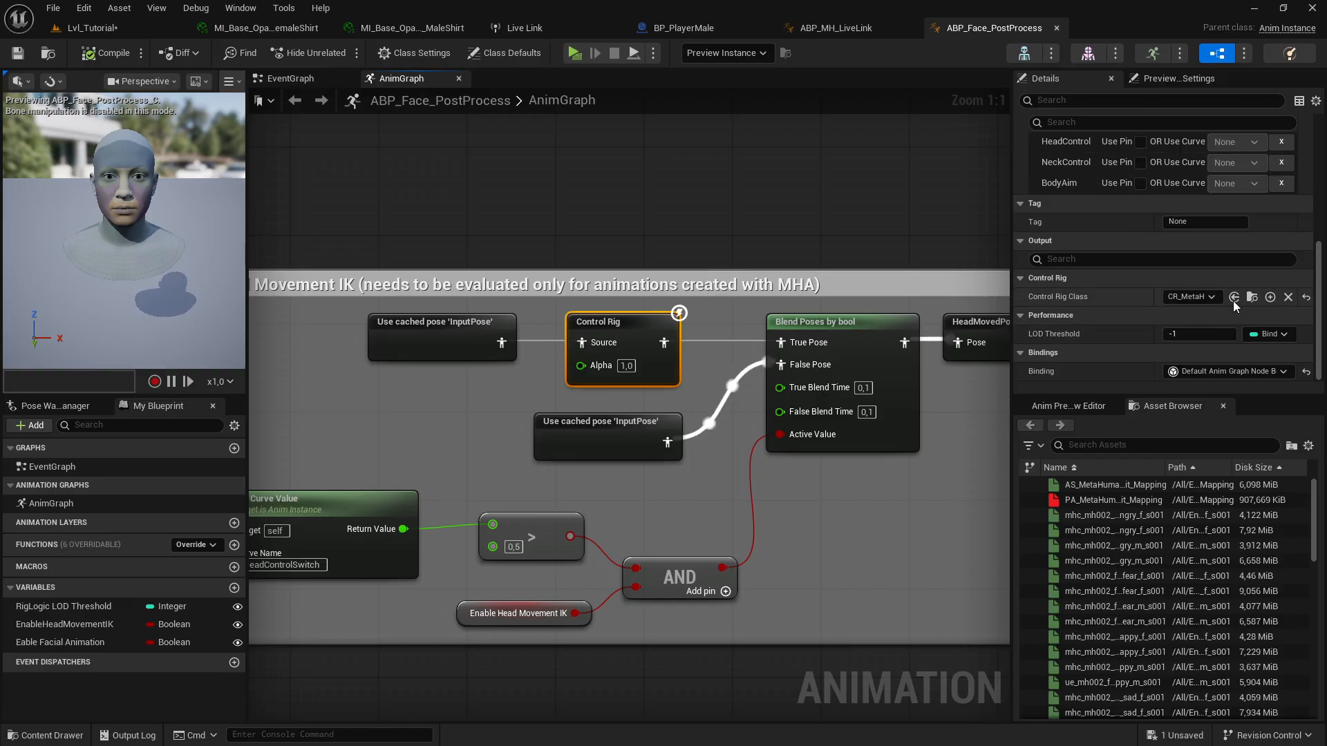
{"action": "left_click", "coordinate": [1253, 300]}
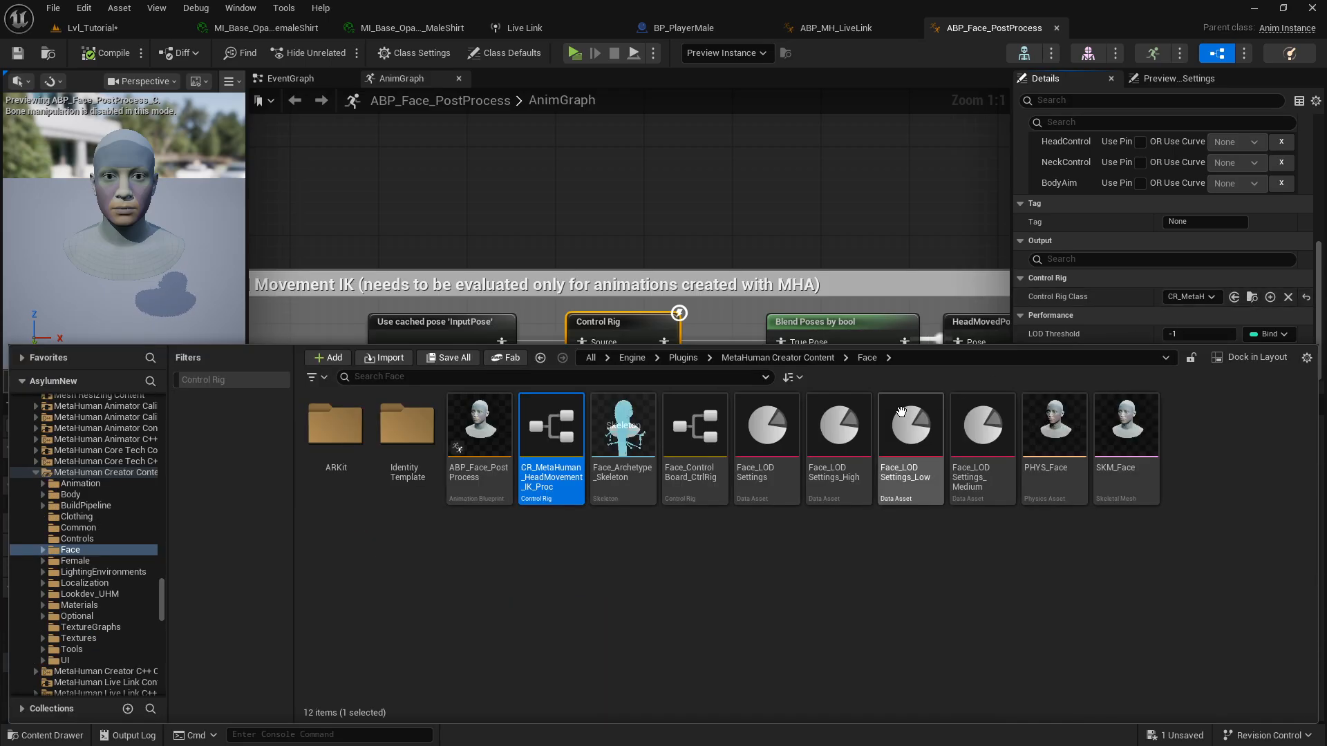
{"action": "double_click", "coordinate": [561, 432]}
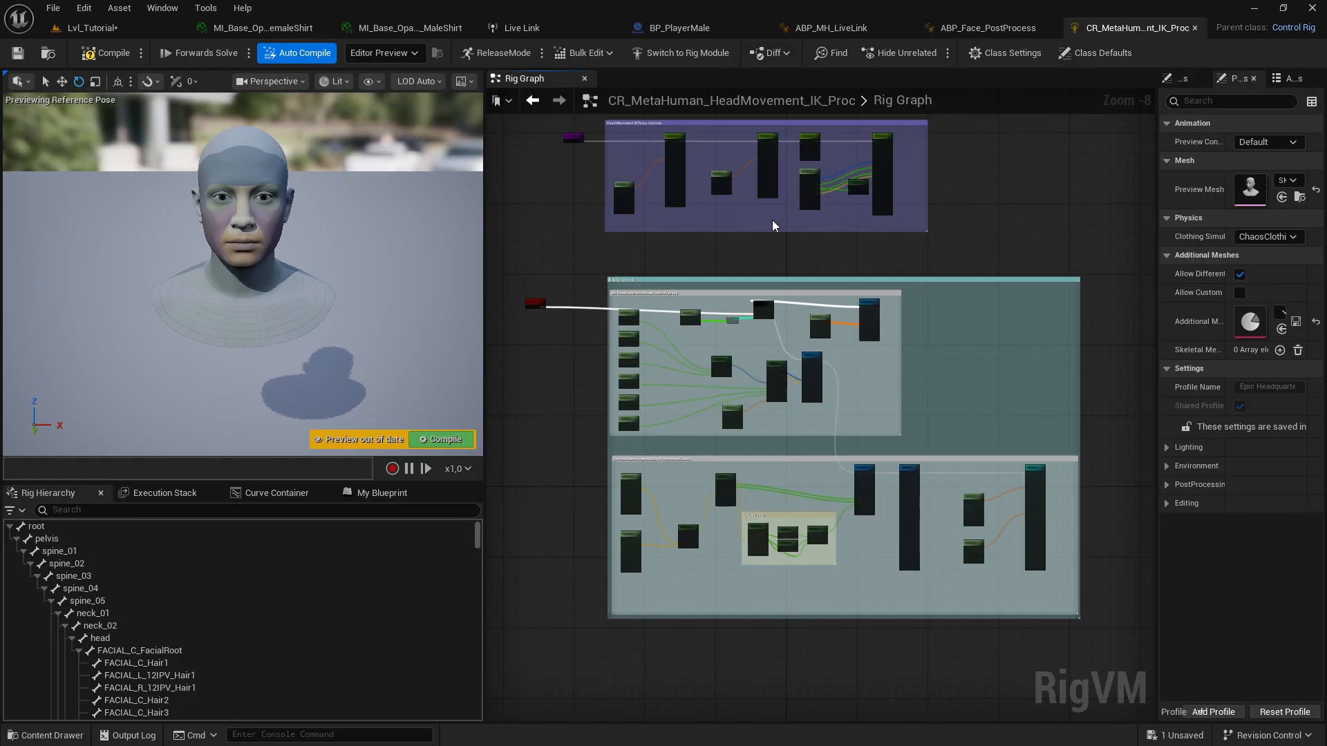
{"action": "scroll", "coordinate": [806, 235], "scroll_direction": "up", "scroll_amount": 4}
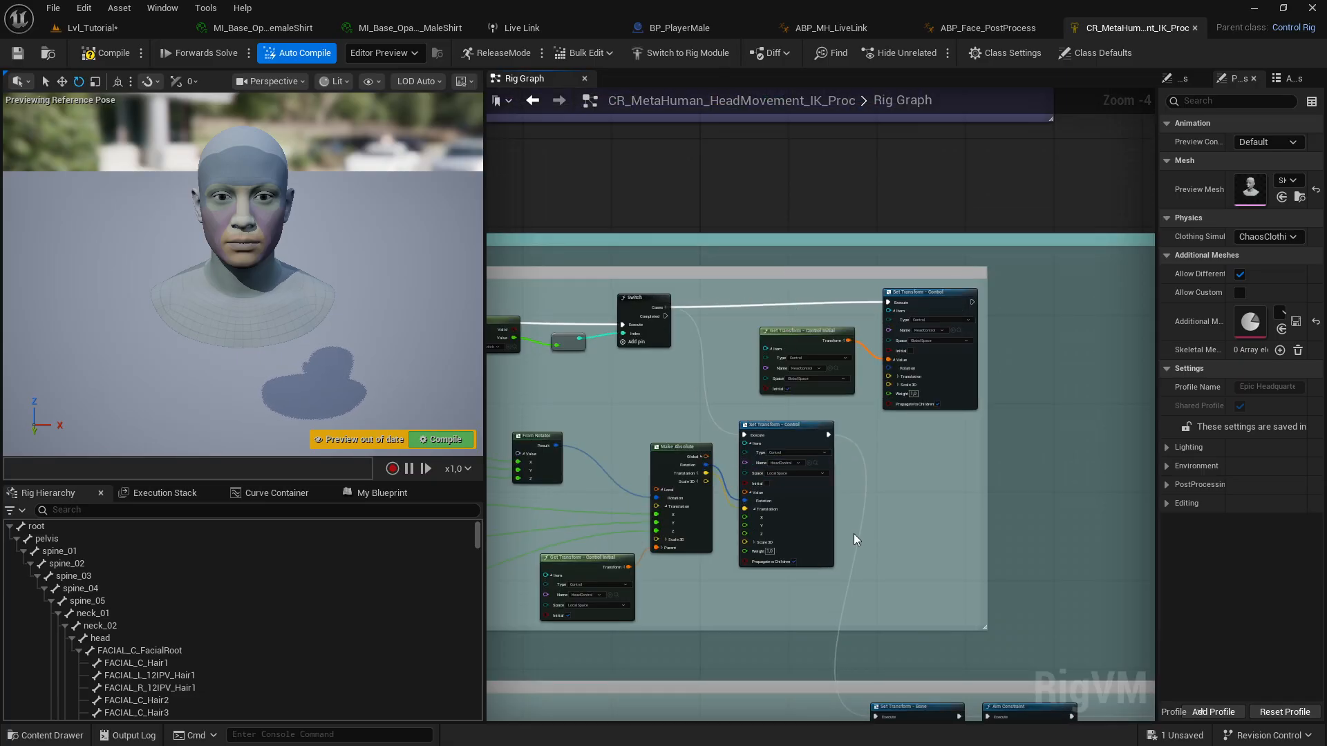
Step: Search all content for "abp_" again and open the project's own copy of ABP_Face_PostProcess
{"action": "key", "text": "ctrl+space"}
{"action": "key", "text": "alt+Left"}
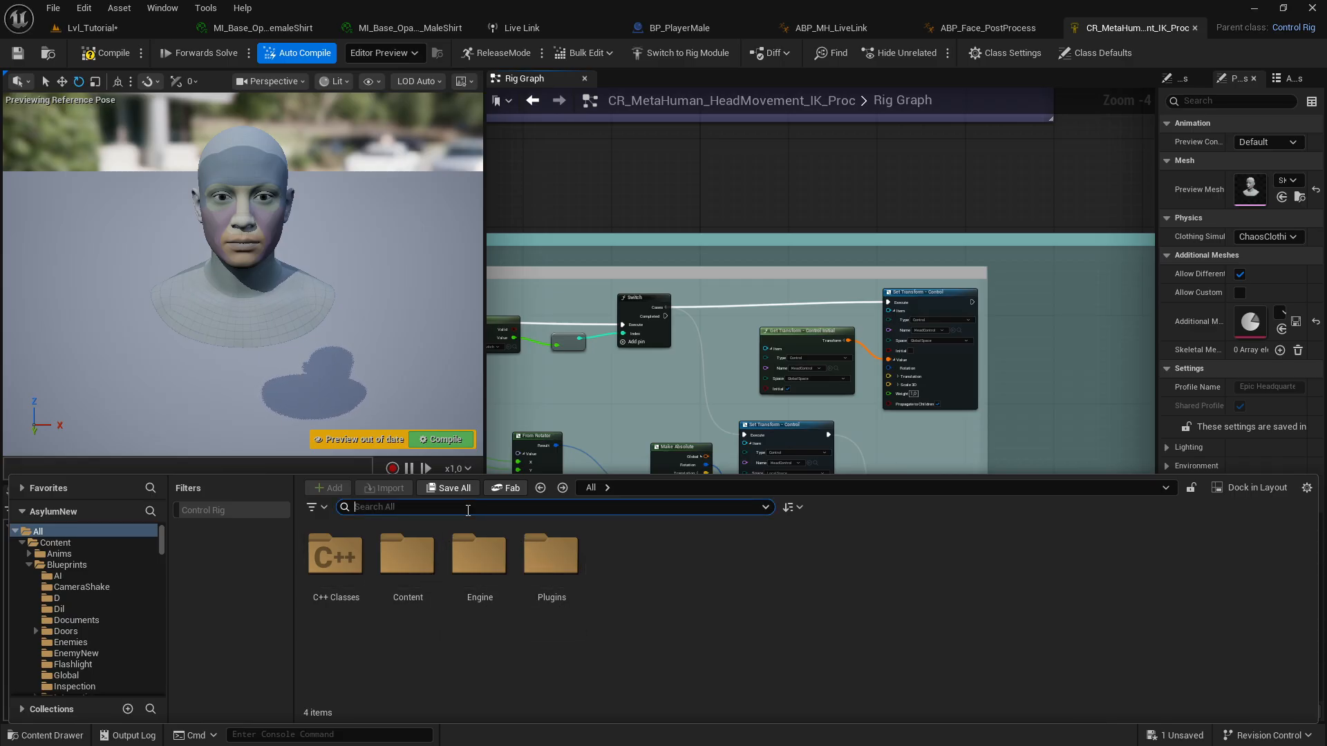
{"action": "type", "text": "abp_"}
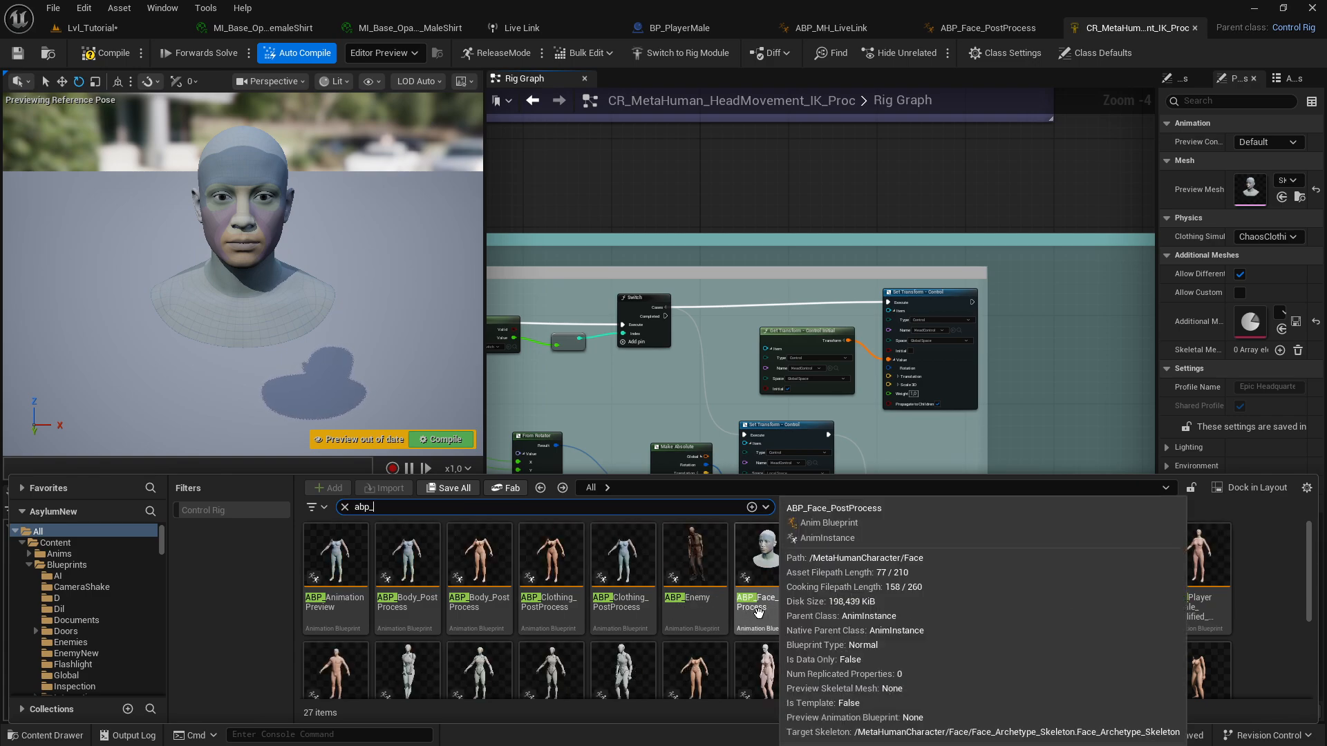
{"action": "double_click", "coordinate": [837, 582]}
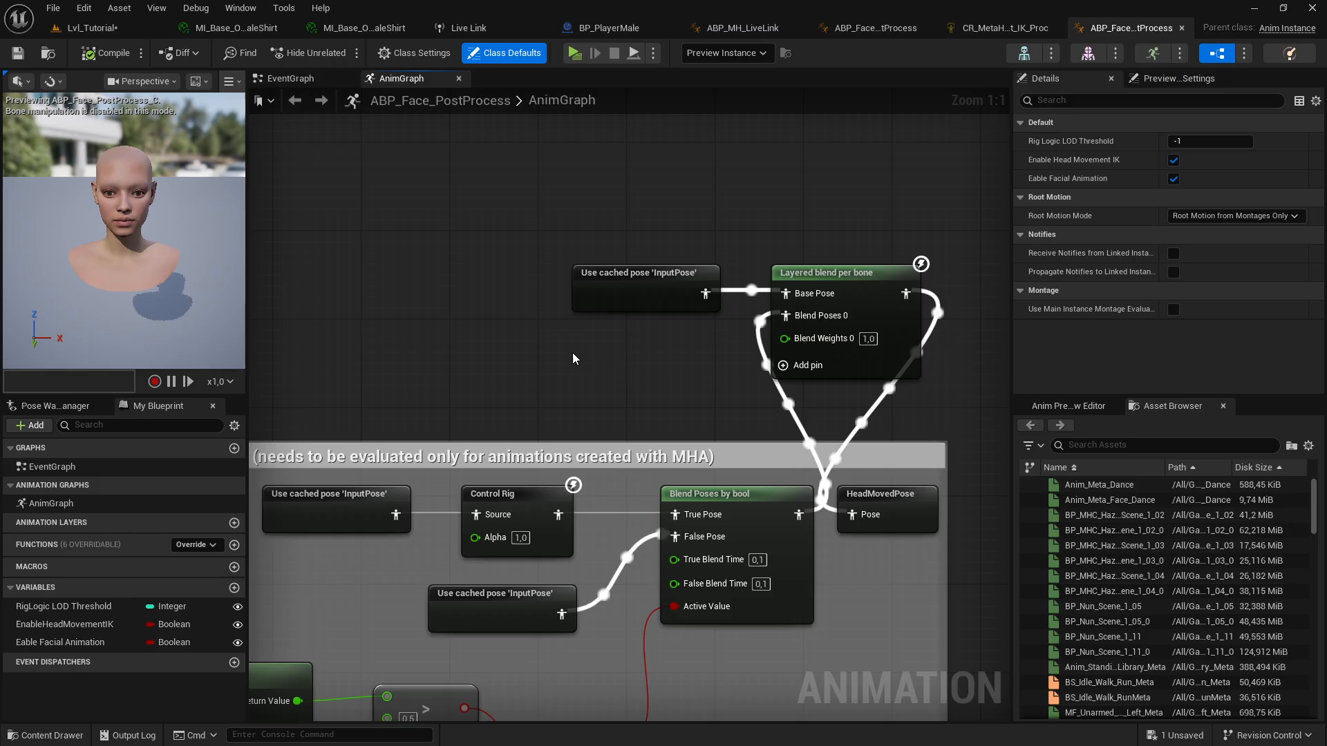
Step: Review the modified Head Movement IK section and locate its Control Rig node's class asset in the project content
{"action": "right_click_drag", "start_coordinate": [594, 372], "coordinate": [585, 333]}
{"action": "scroll", "coordinate": [586, 332], "scroll_direction": "down", "scroll_amount": 9}
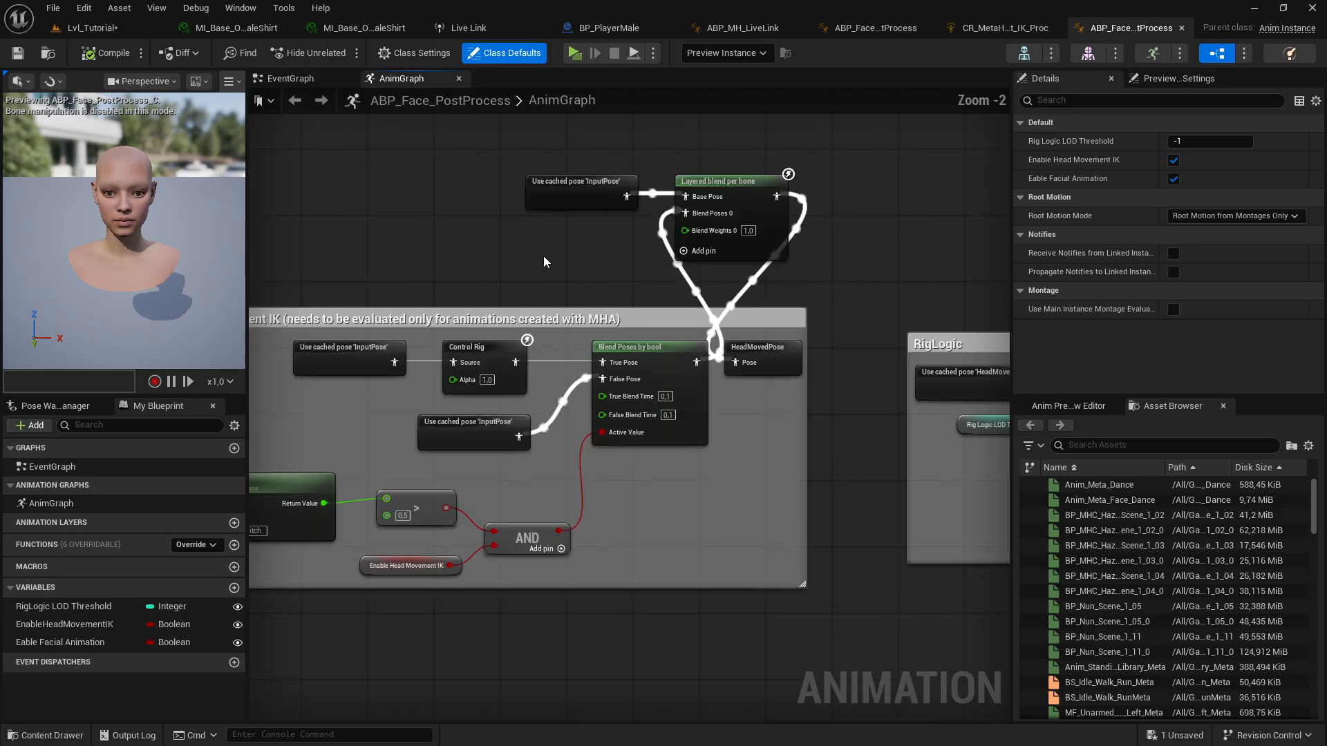
{"action": "scroll", "coordinate": [624, 276], "scroll_direction": "up", "scroll_amount": 7}
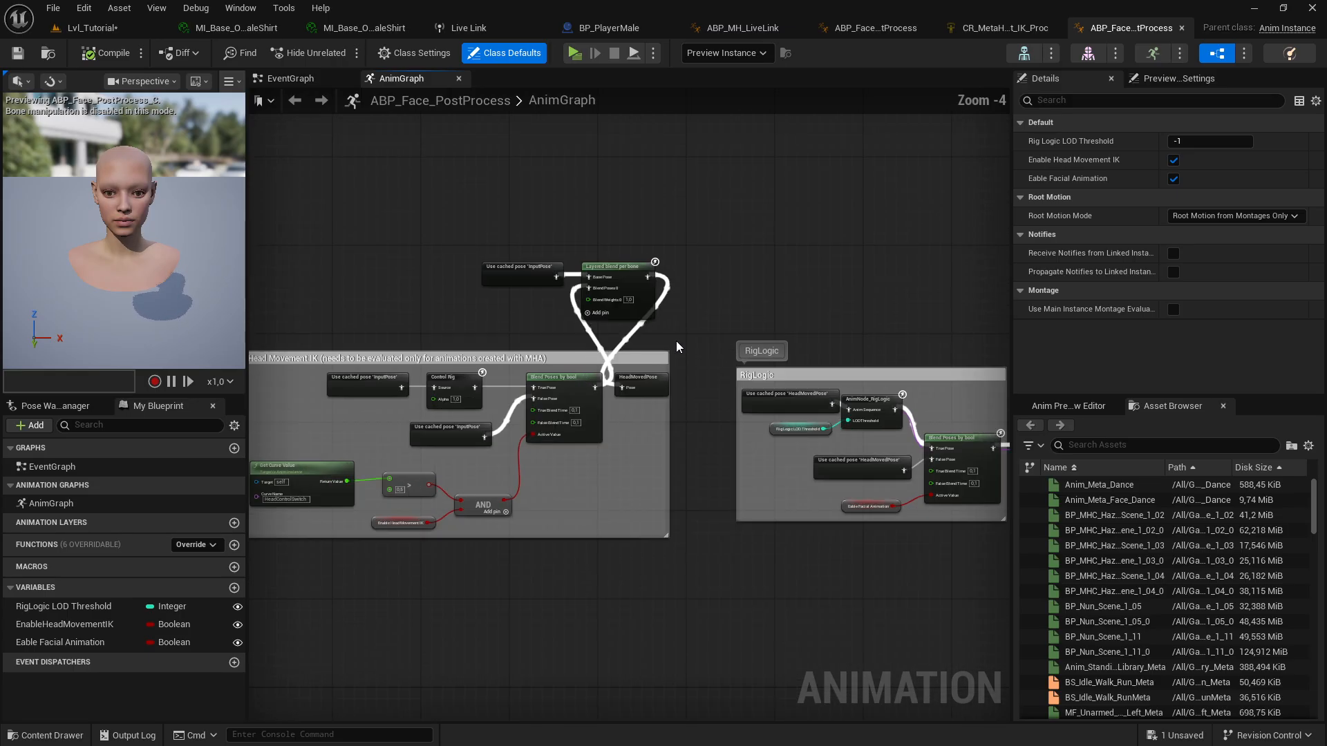
{"action": "left_click", "coordinate": [471, 361]}
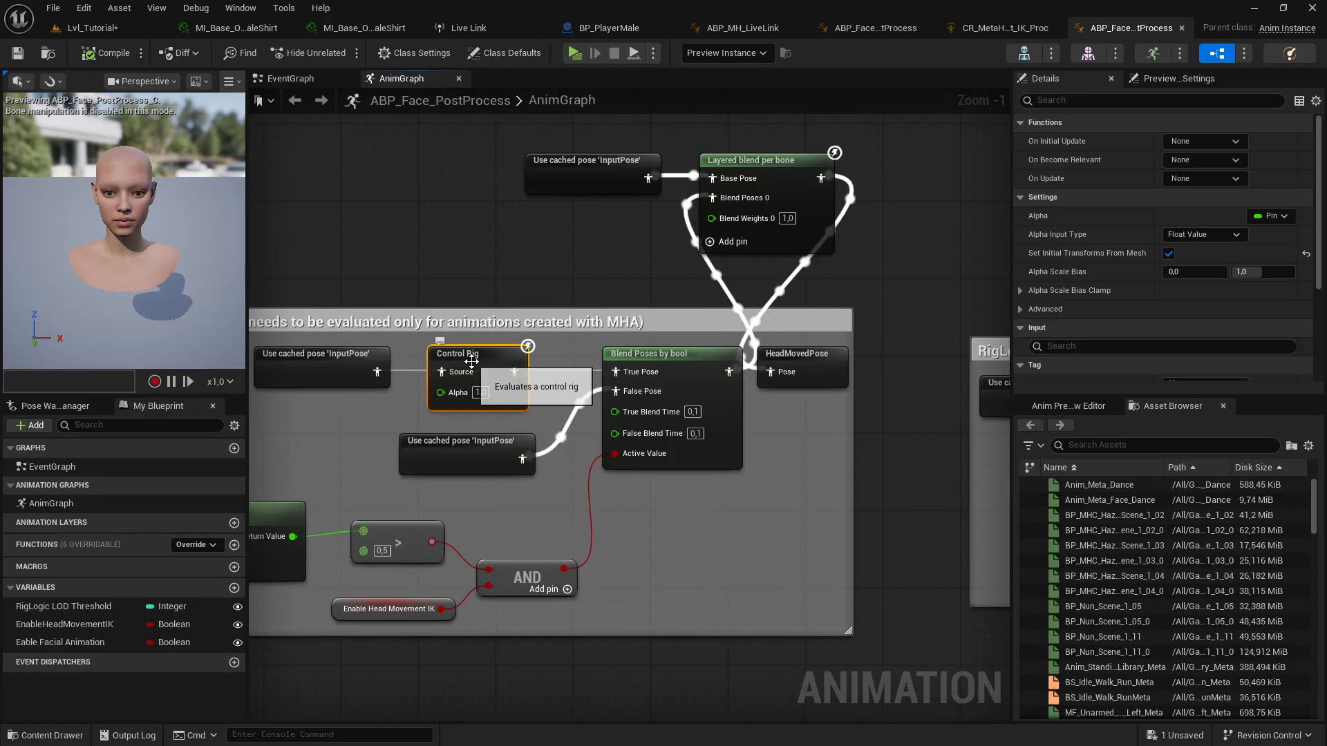
{"action": "scroll", "coordinate": [1205, 305], "scroll_direction": "down", "scroll_amount": 3}
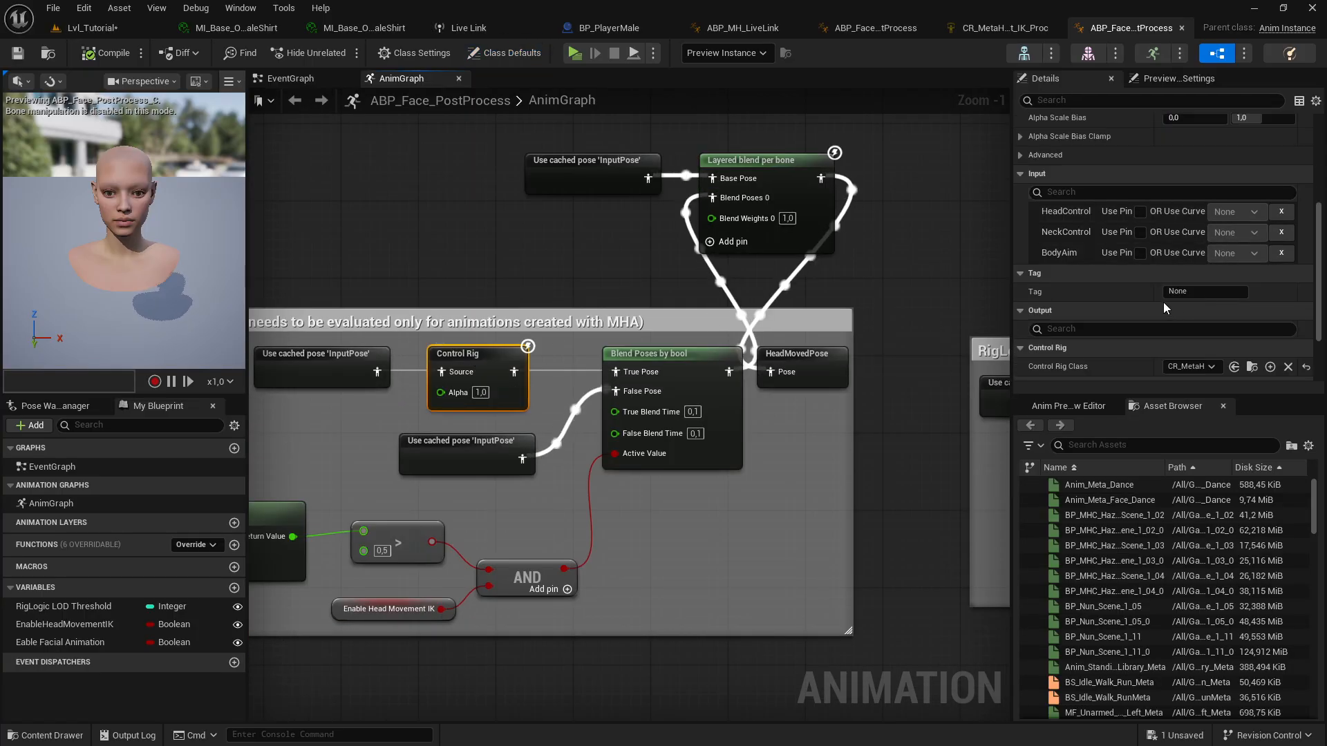
{"action": "scroll", "coordinate": [1164, 301], "scroll_direction": "down", "scroll_amount": 2}
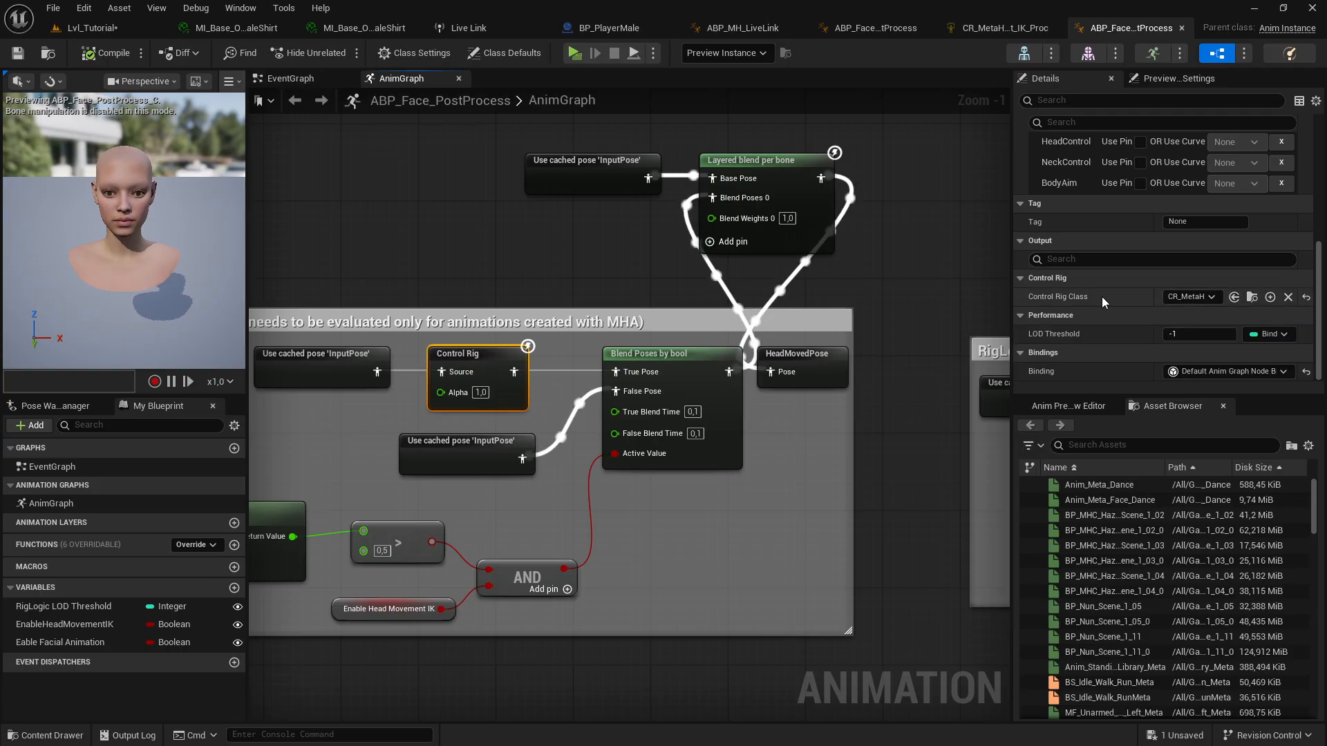
{"action": "left_click", "coordinate": [1252, 299]}
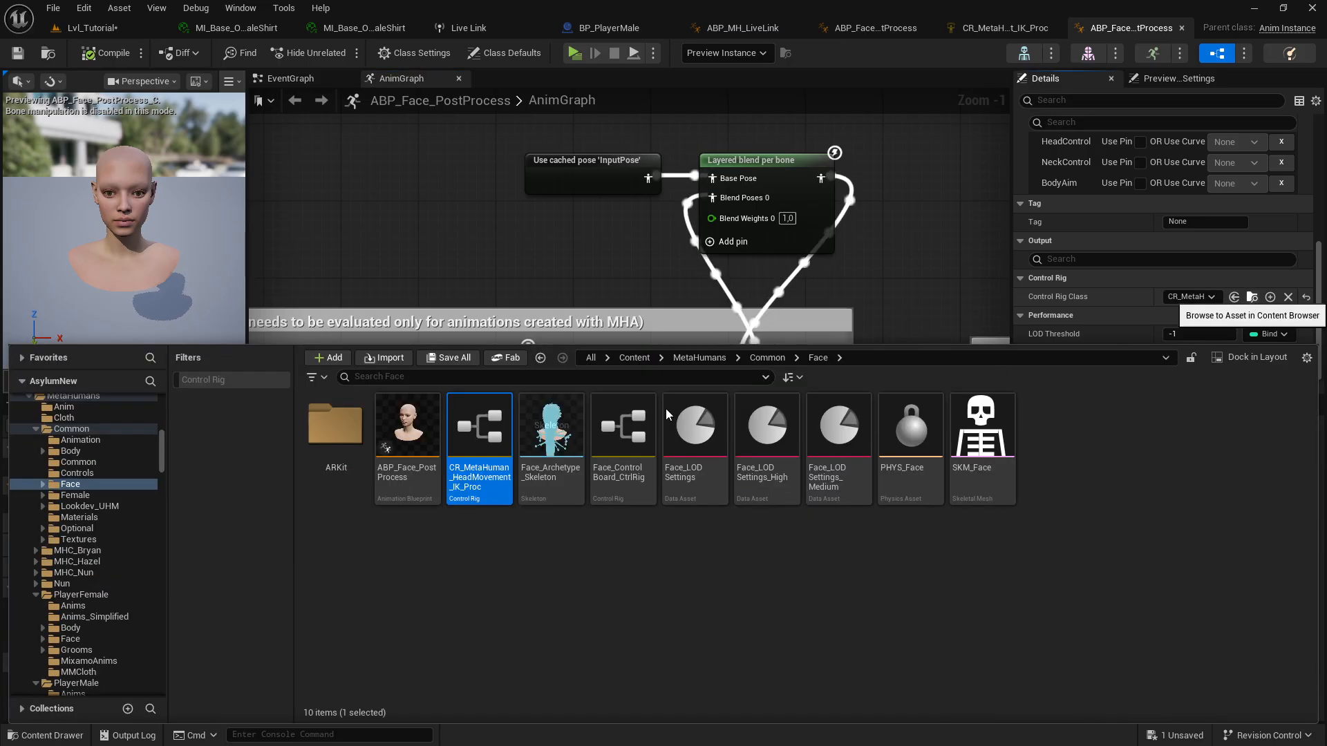
Step: Open the project's own CR_MetaHuman_HeadMovement_IK_Proc and close the original control rig and original ABP_Face_PostProcess
{"action": "double_click", "coordinate": [497, 445]}
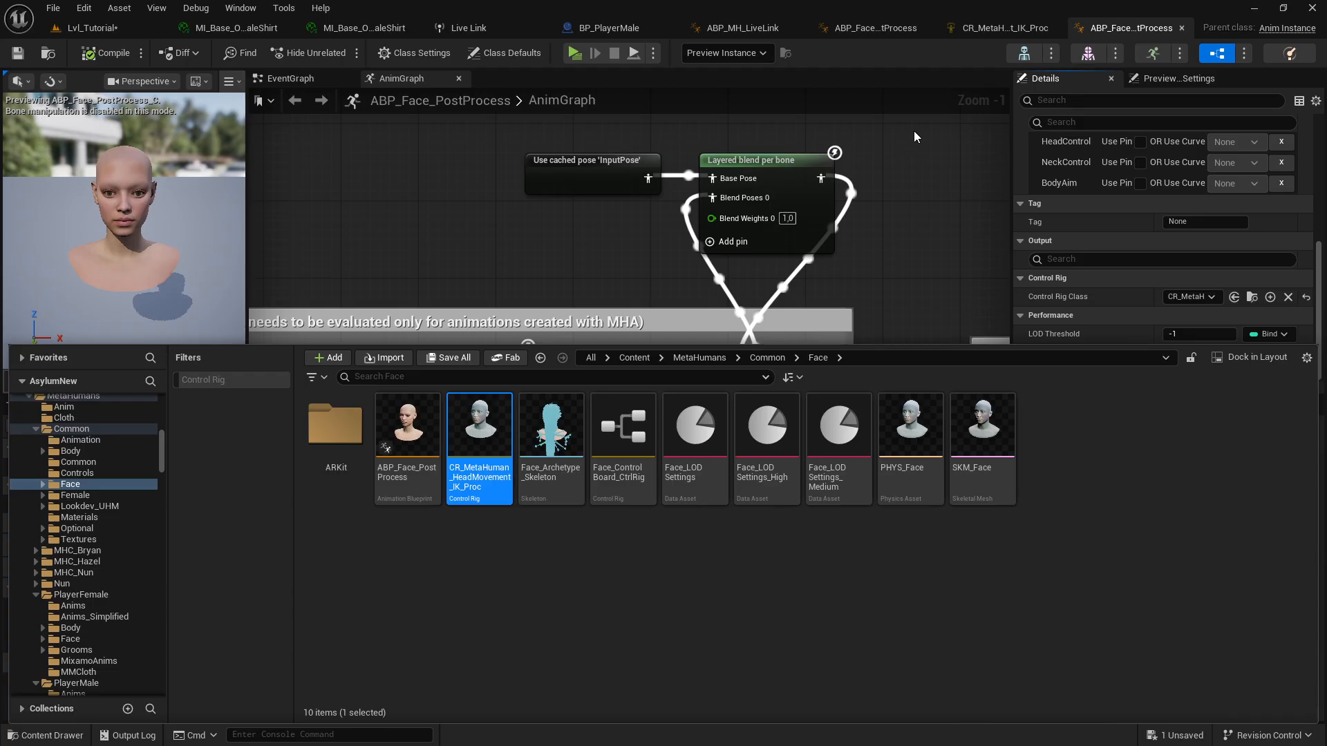
{"action": "left_click", "coordinate": [993, 34]}
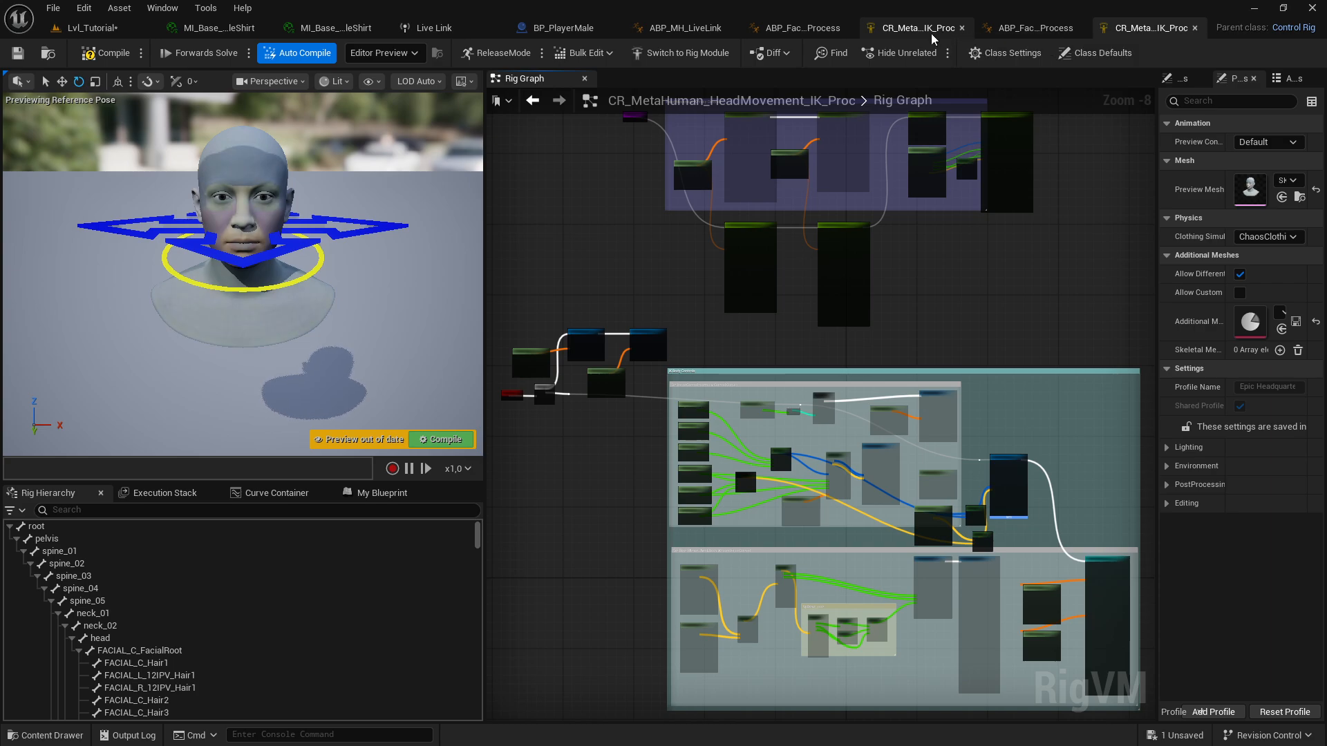
{"action": "left_click", "coordinate": [961, 28]}
{"action": "left_click", "coordinate": [936, 28]}
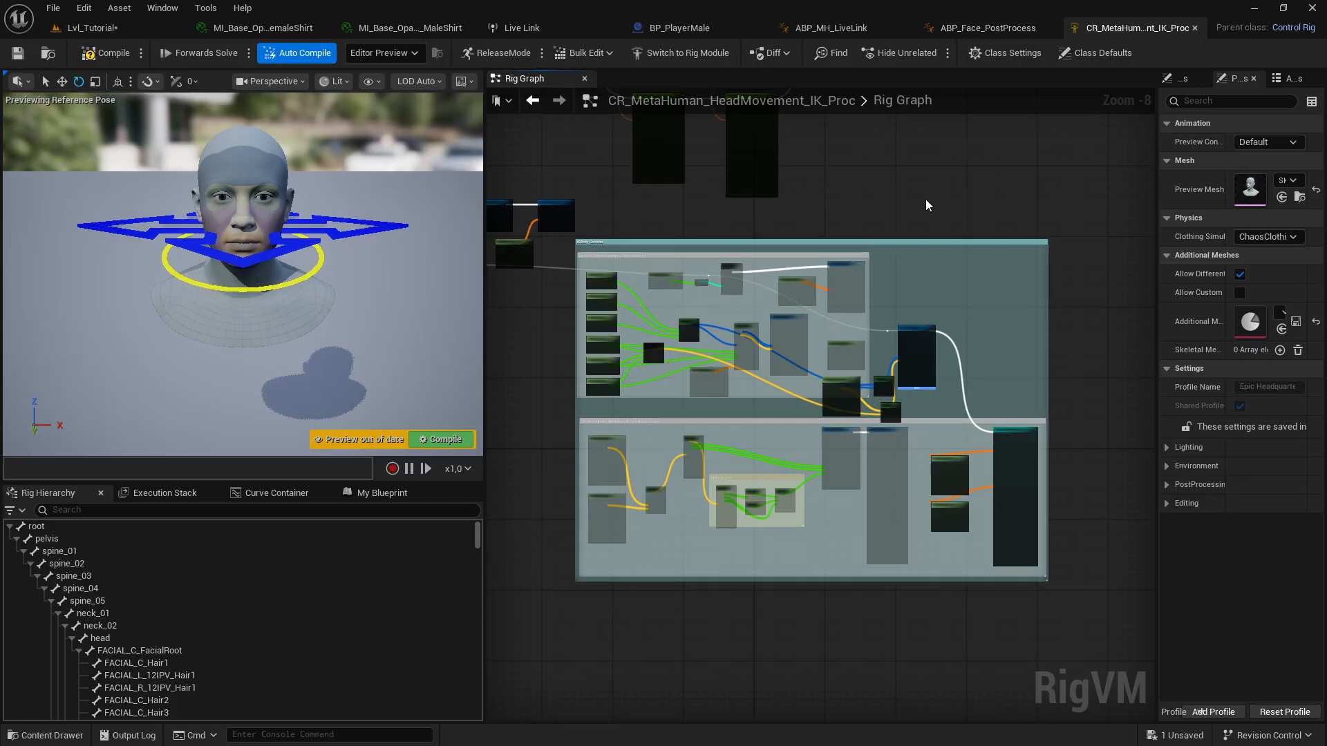
Step: Examine the Construction Event wiring around the Head Movement IK Proxy Controls group and identify the neck control in the preview
{"action": "right_click_drag", "start_coordinate": [926, 201], "coordinate": [1026, 371]}
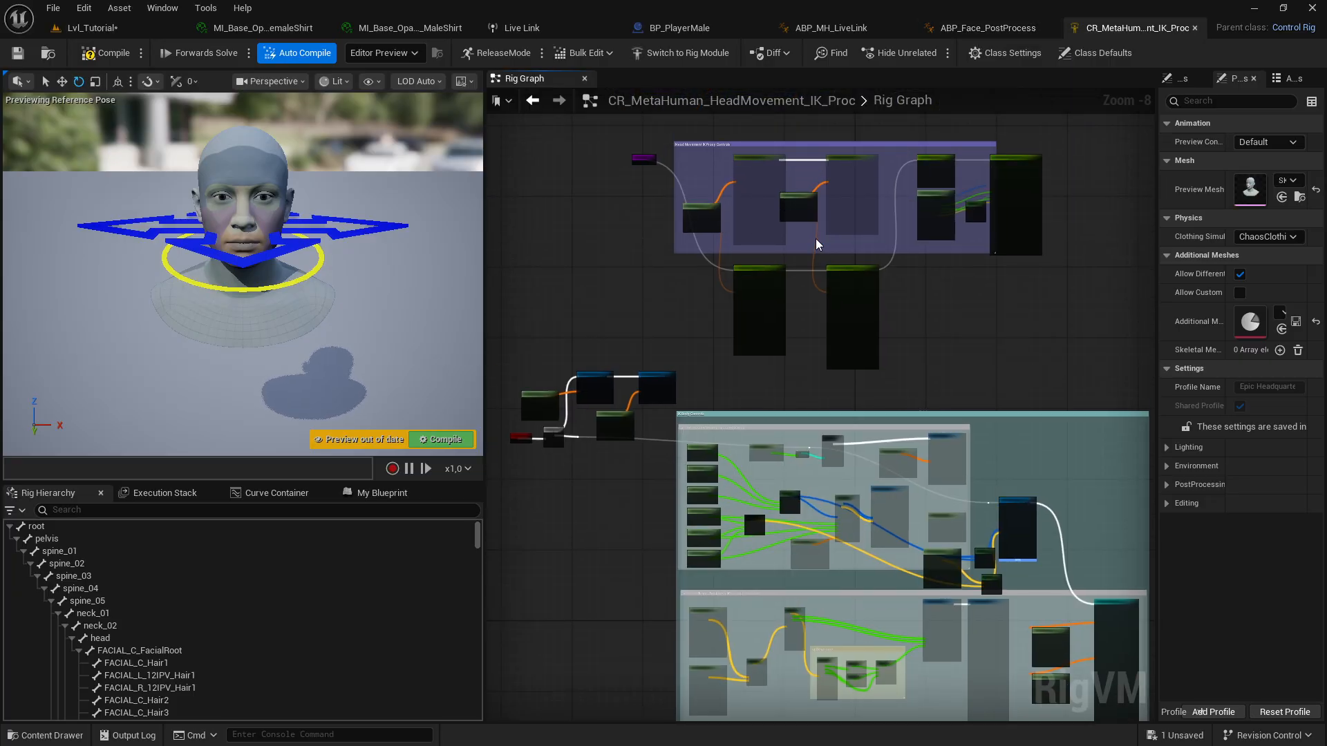
{"action": "scroll", "coordinate": [816, 244], "scroll_direction": "up", "scroll_amount": 4}
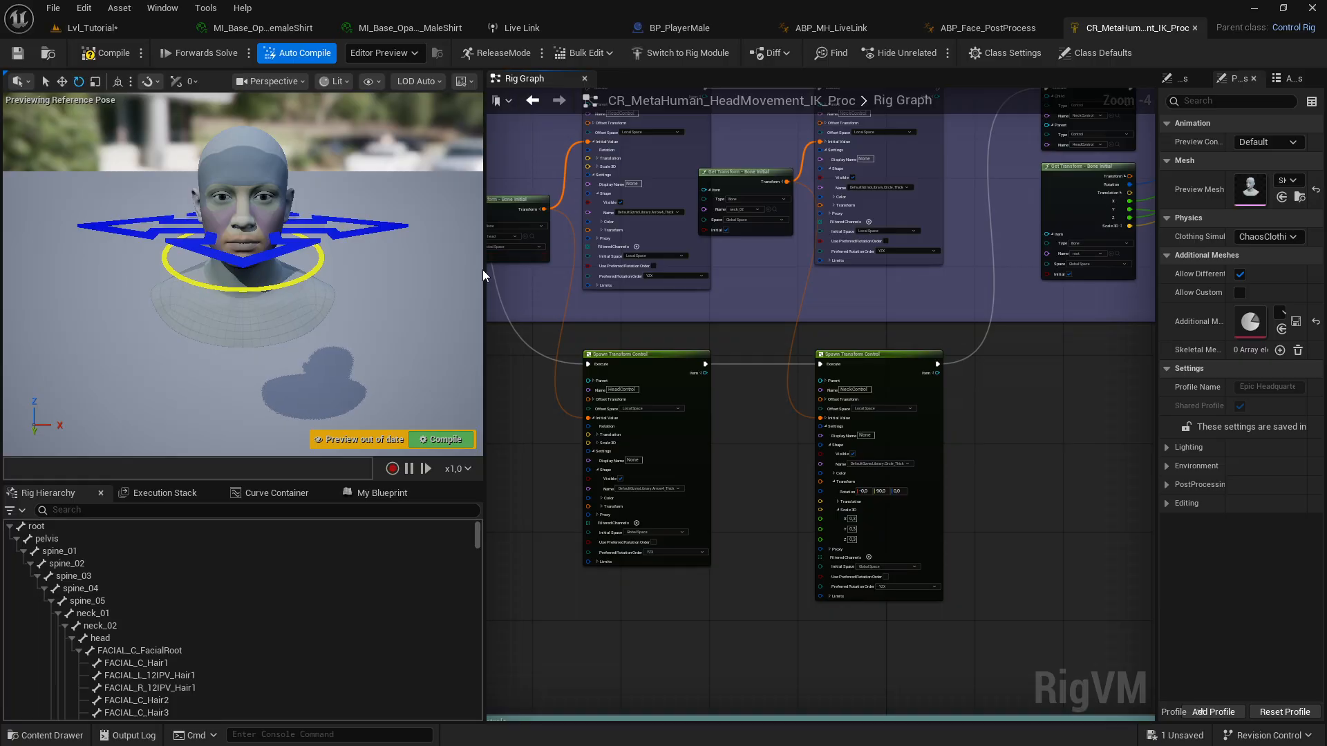
{"action": "left_click_drag", "start_coordinate": [482, 270], "coordinate": [255, 304]}
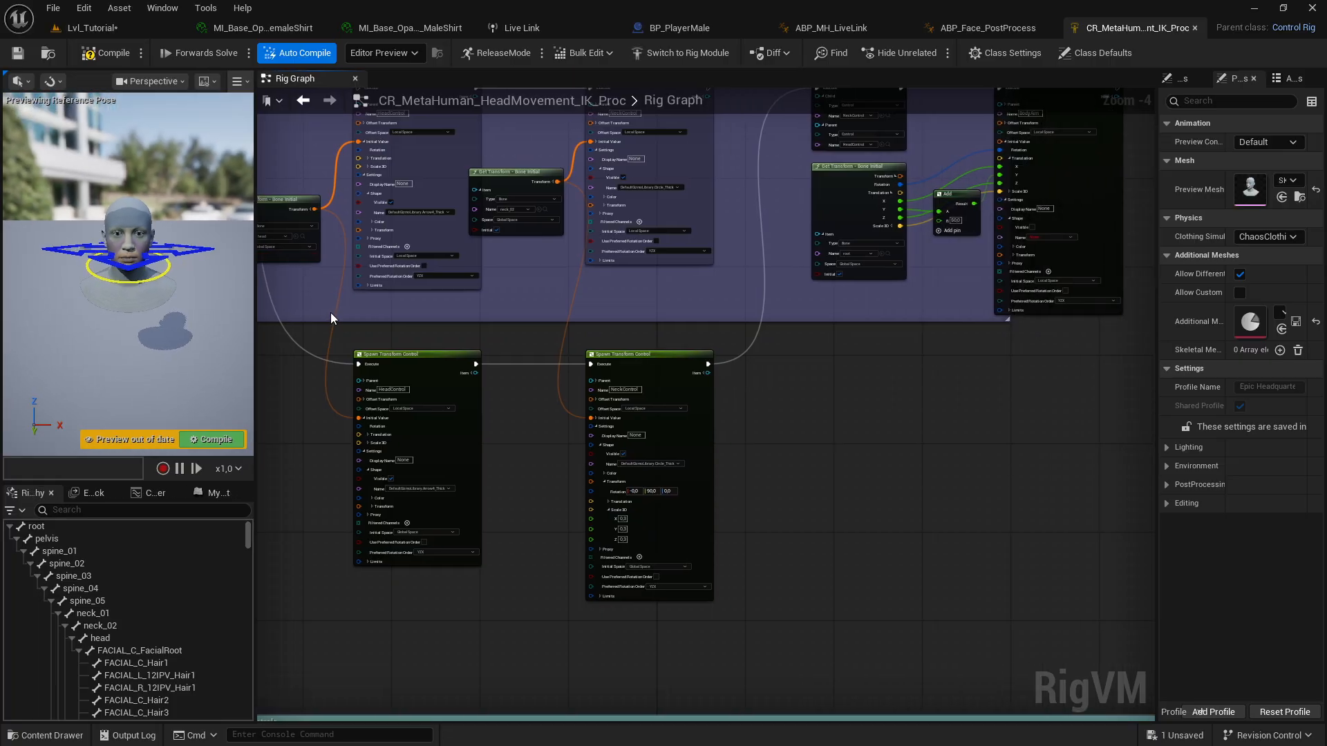
{"action": "right_click_drag", "start_coordinate": [331, 312], "coordinate": [532, 436]}
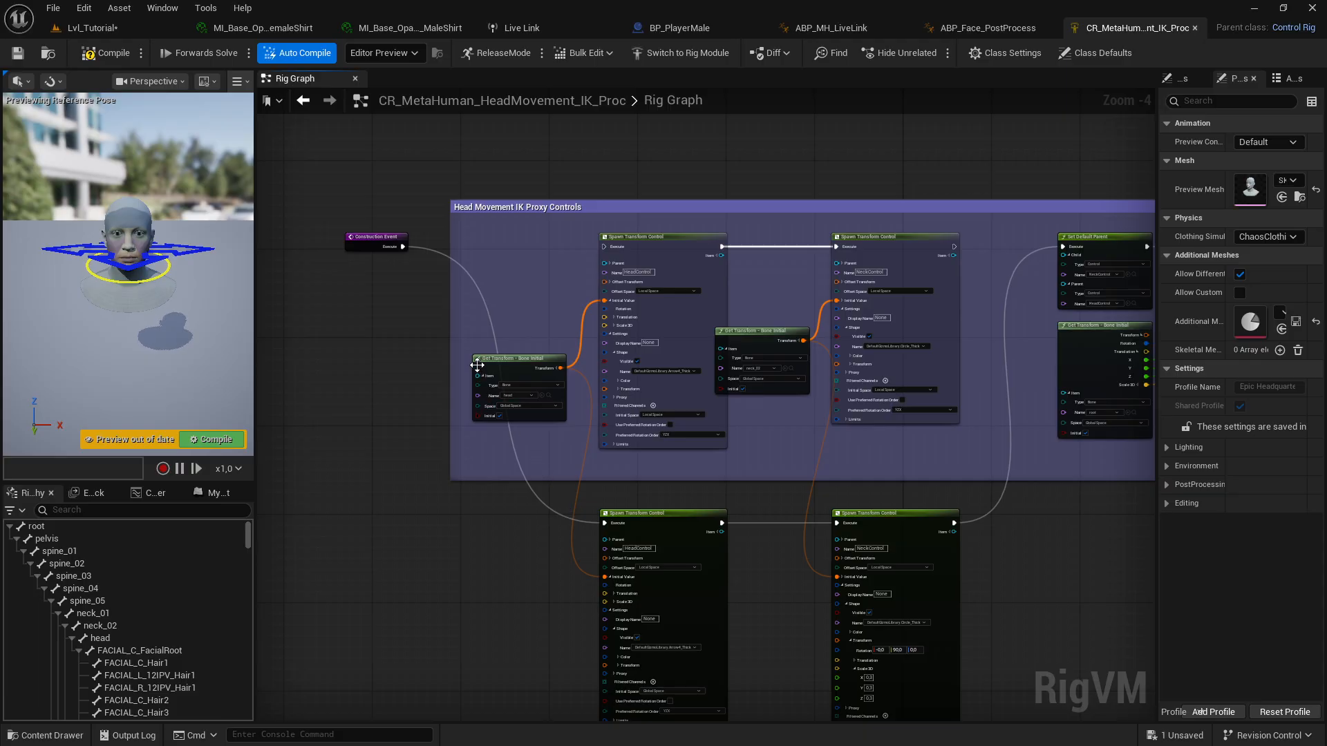
{"action": "scroll", "coordinate": [574, 481], "scroll_direction": "up", "scroll_amount": 4}
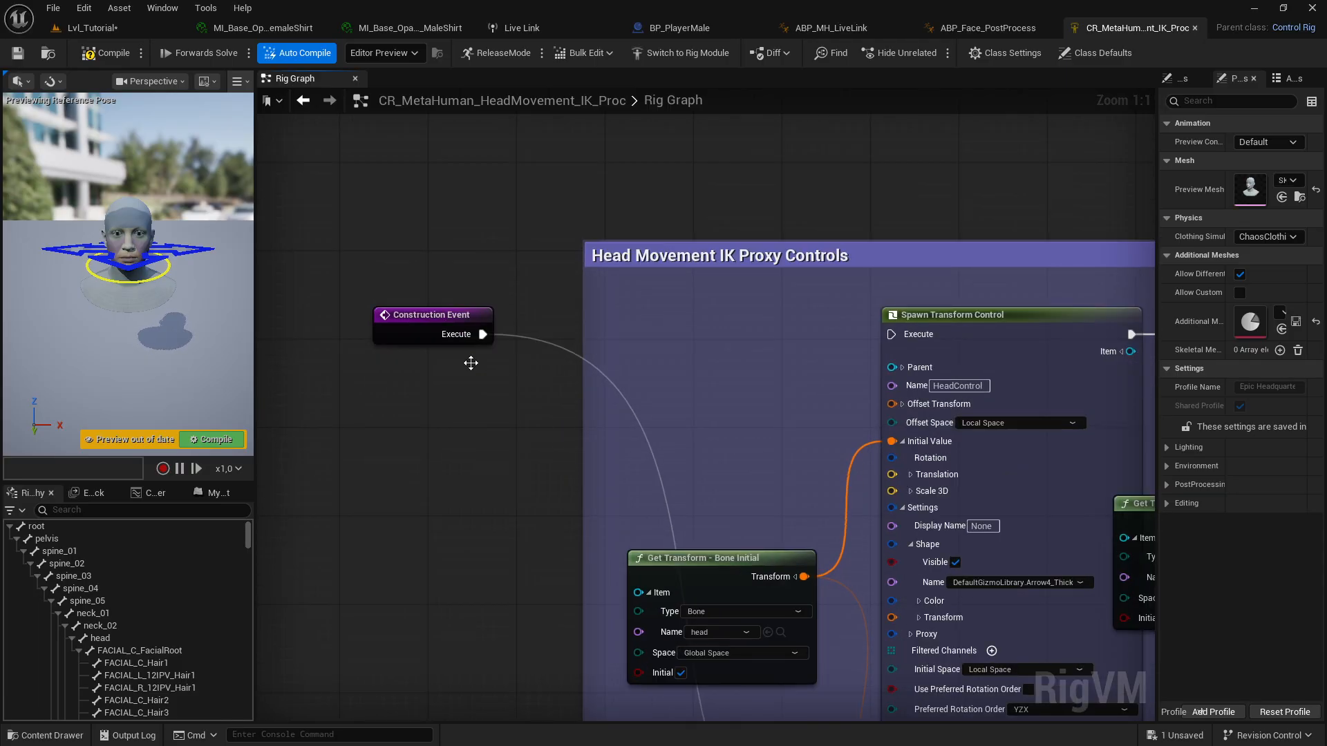
{"action": "right_click_drag", "start_coordinate": [496, 397], "coordinate": [528, 333]}
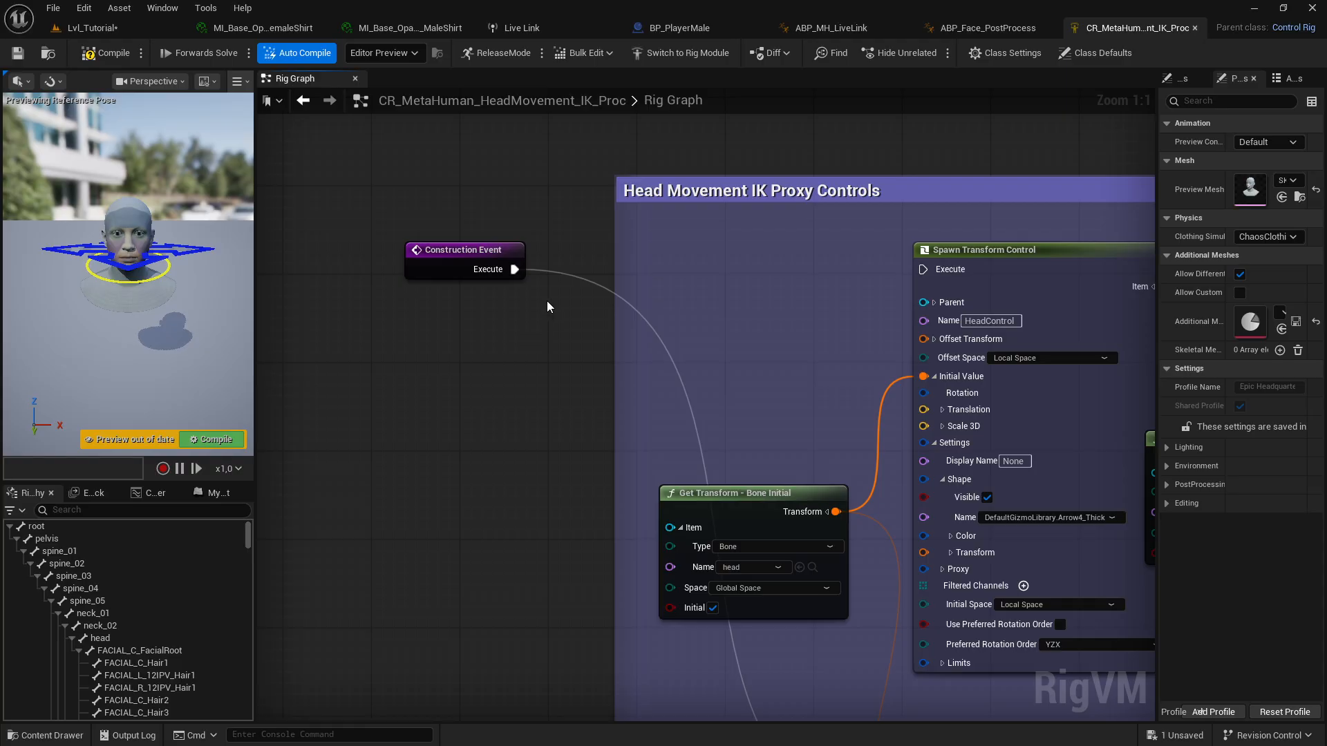
{"action": "right_click_drag", "start_coordinate": [579, 375], "coordinate": [432, 320]}
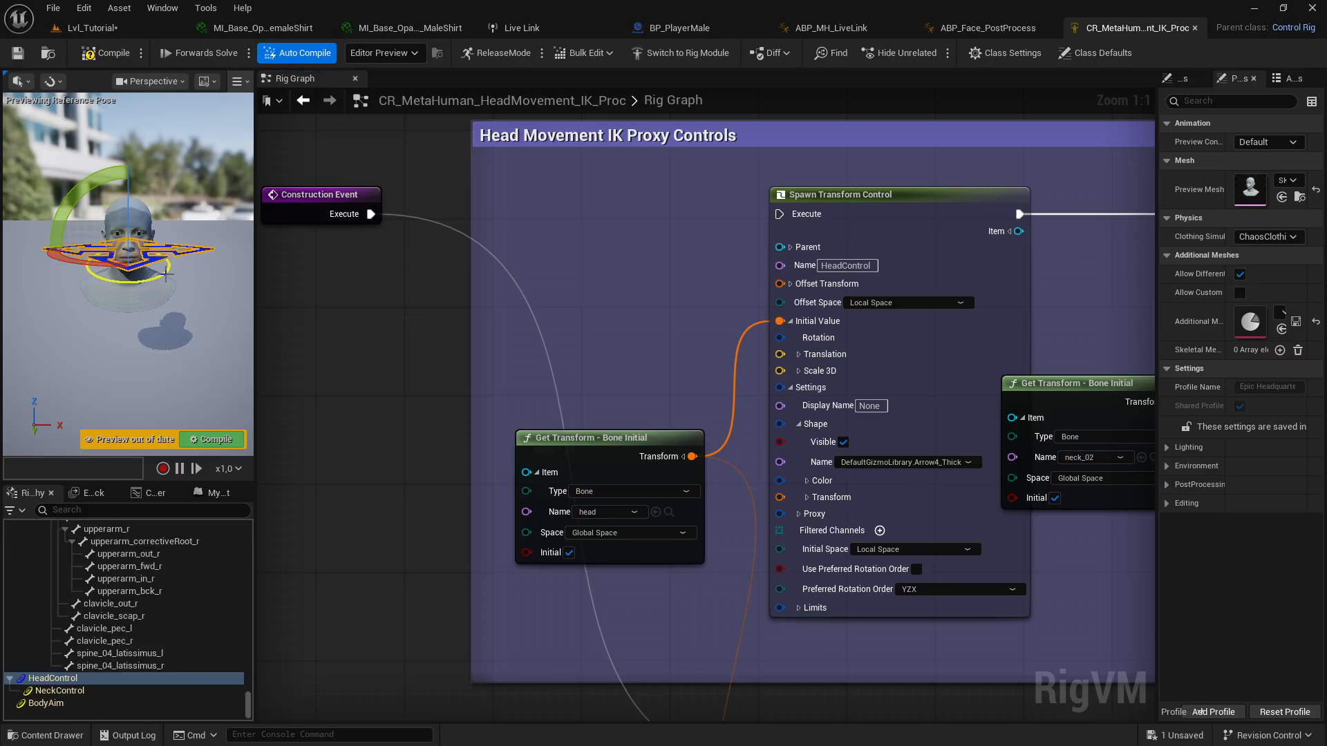
{"action": "left_click", "coordinate": [166, 275]}
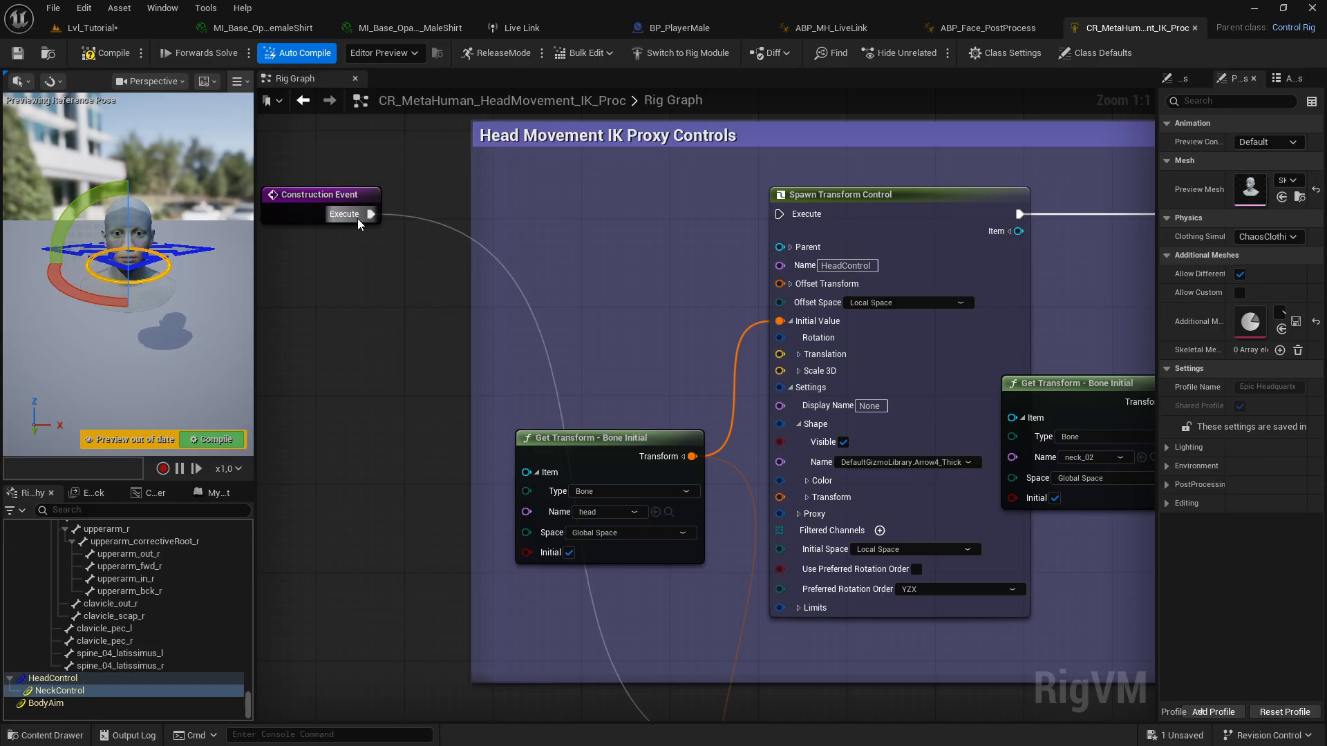
Step: Route the Construction Event's execution into the group's original HeadControl spawn node and connect the NeckControl spawn node to Set Default Parent
{"action": "left_click_drag", "start_coordinate": [359, 222], "coordinate": [777, 216]}
{"action": "right_click_drag", "start_coordinate": [620, 314], "coordinate": [400, 311]}
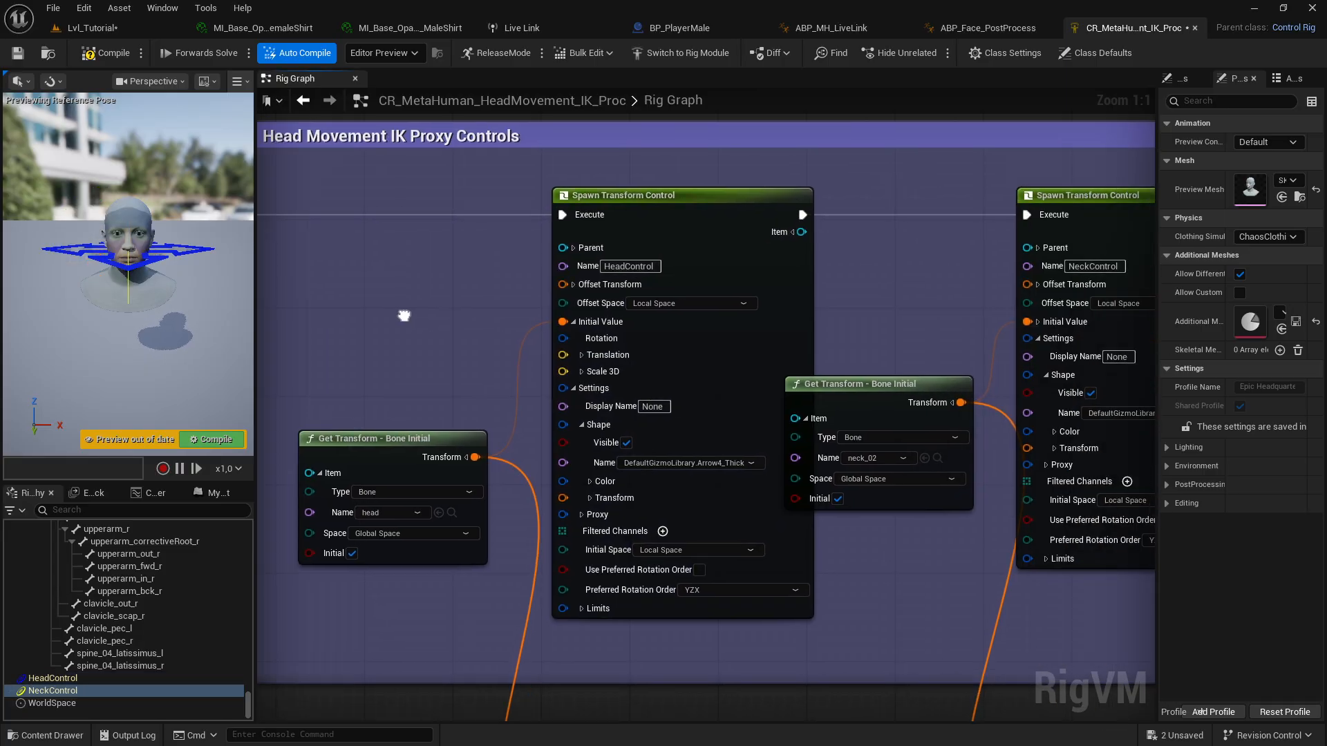
{"action": "right_click_drag", "start_coordinate": [770, 293], "coordinate": [441, 299]}
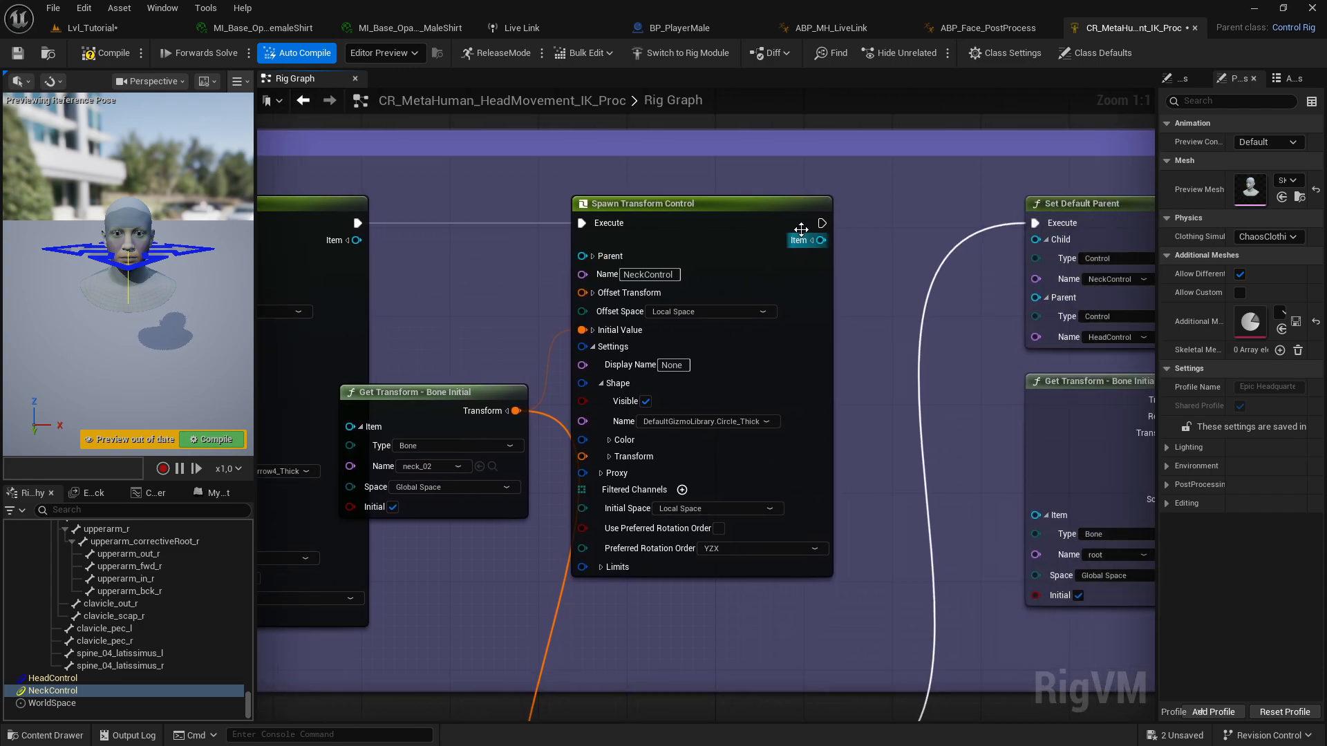
{"action": "left_click_drag", "start_coordinate": [821, 223], "coordinate": [1035, 224]}
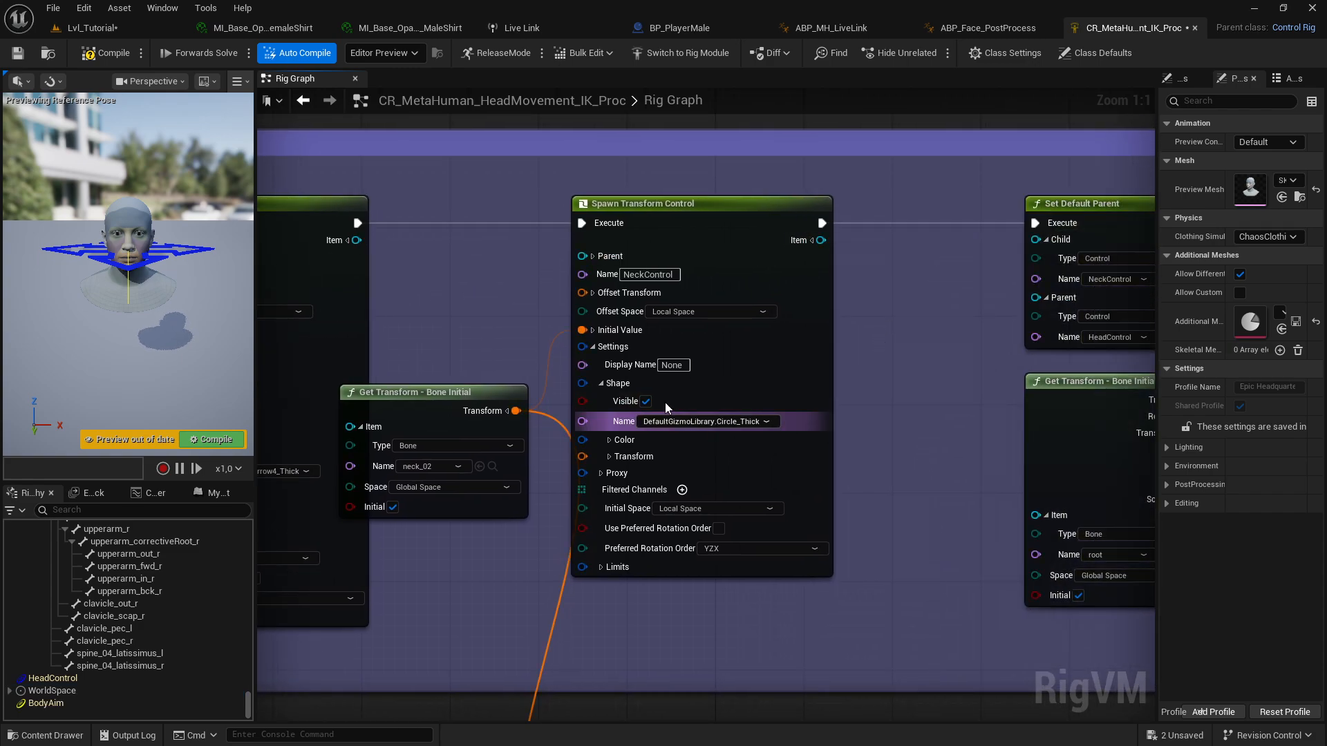
Step: Toggle the shape visibility of the NeckControl and HeadControl spawn nodes off and back on
{"action": "left_click", "coordinate": [646, 401]}
{"action": "right_click_drag", "start_coordinate": [523, 565], "coordinate": [773, 561]}
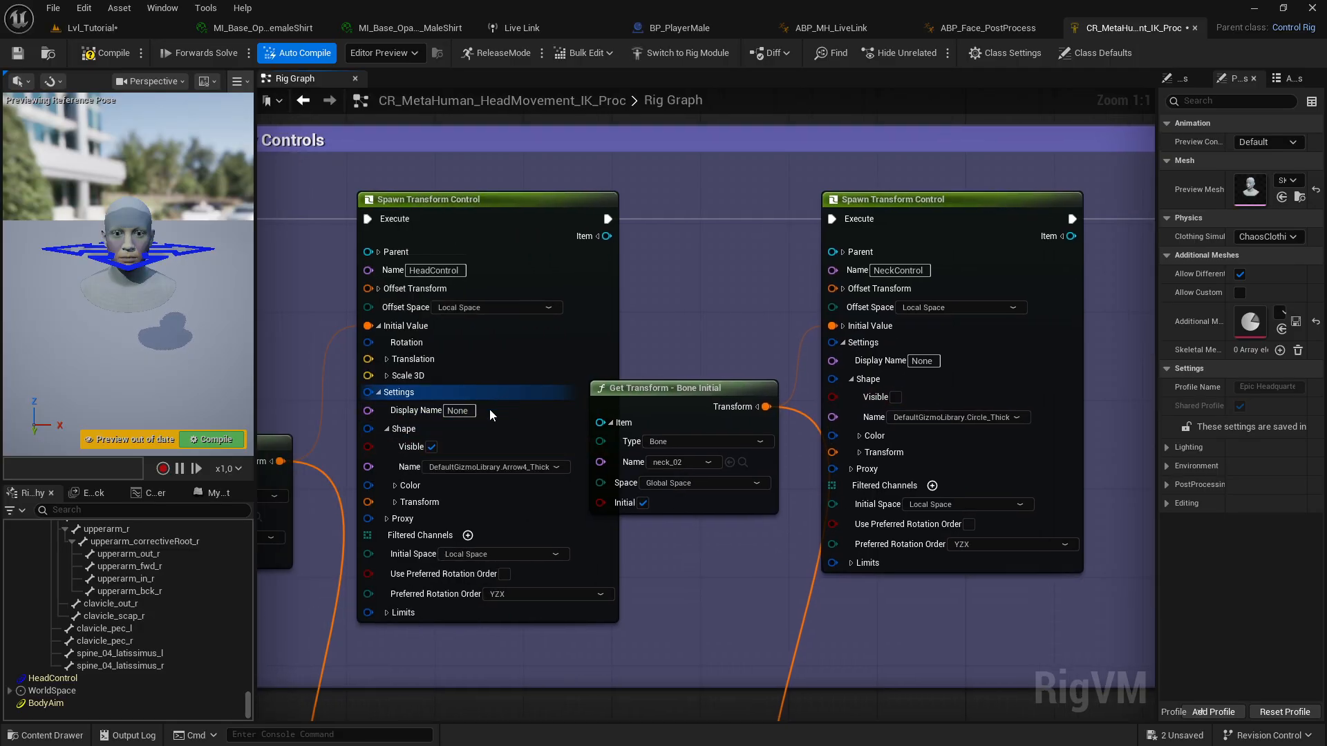
{"action": "left_click", "coordinate": [431, 447]}
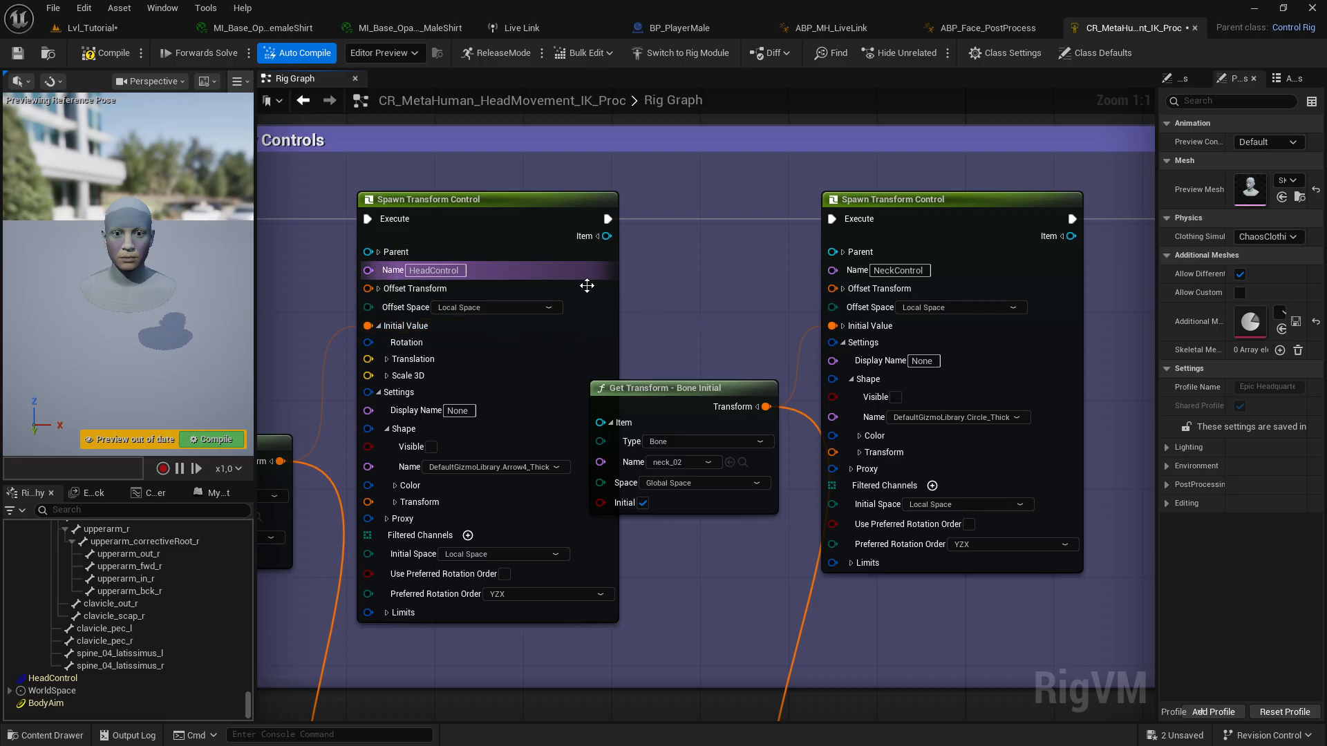
{"action": "right_click_drag", "start_coordinate": [677, 306], "coordinate": [752, 269]}
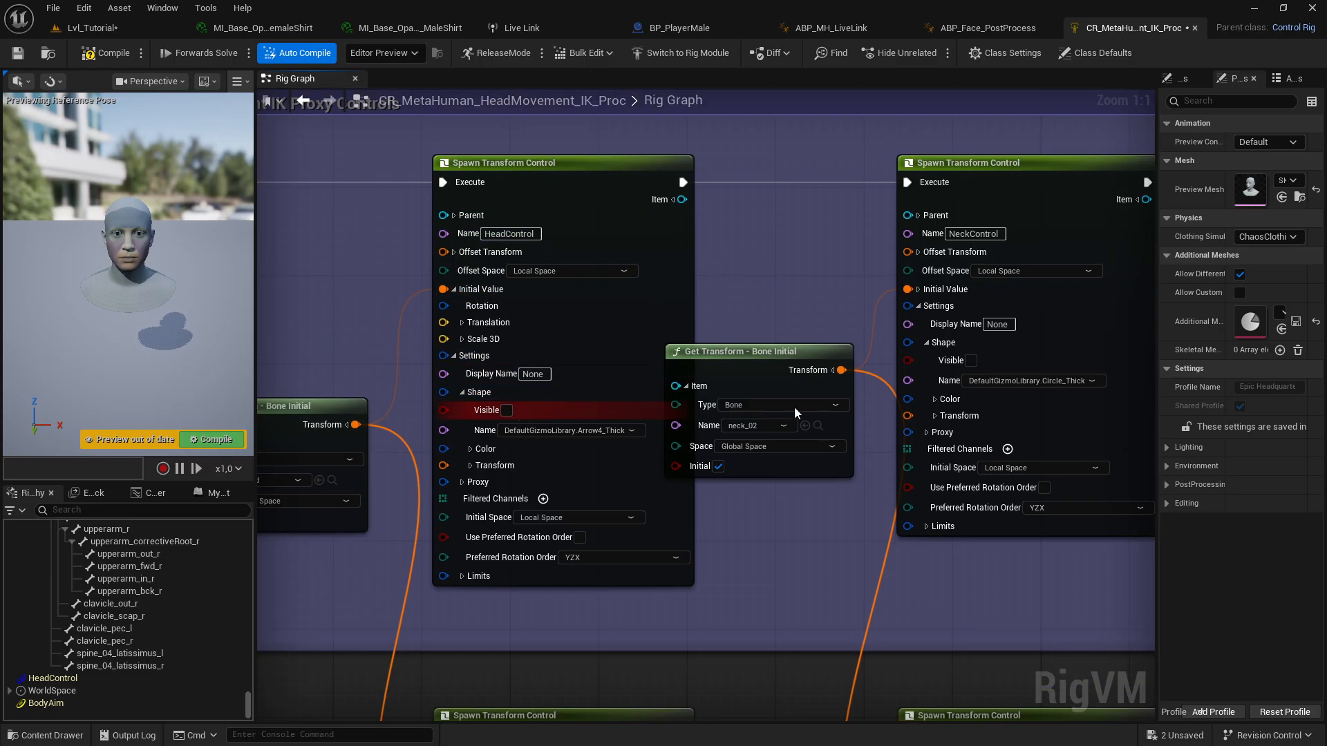
{"action": "key", "text": "ctrl+z"}
{"action": "left_click", "coordinate": [972, 361]}
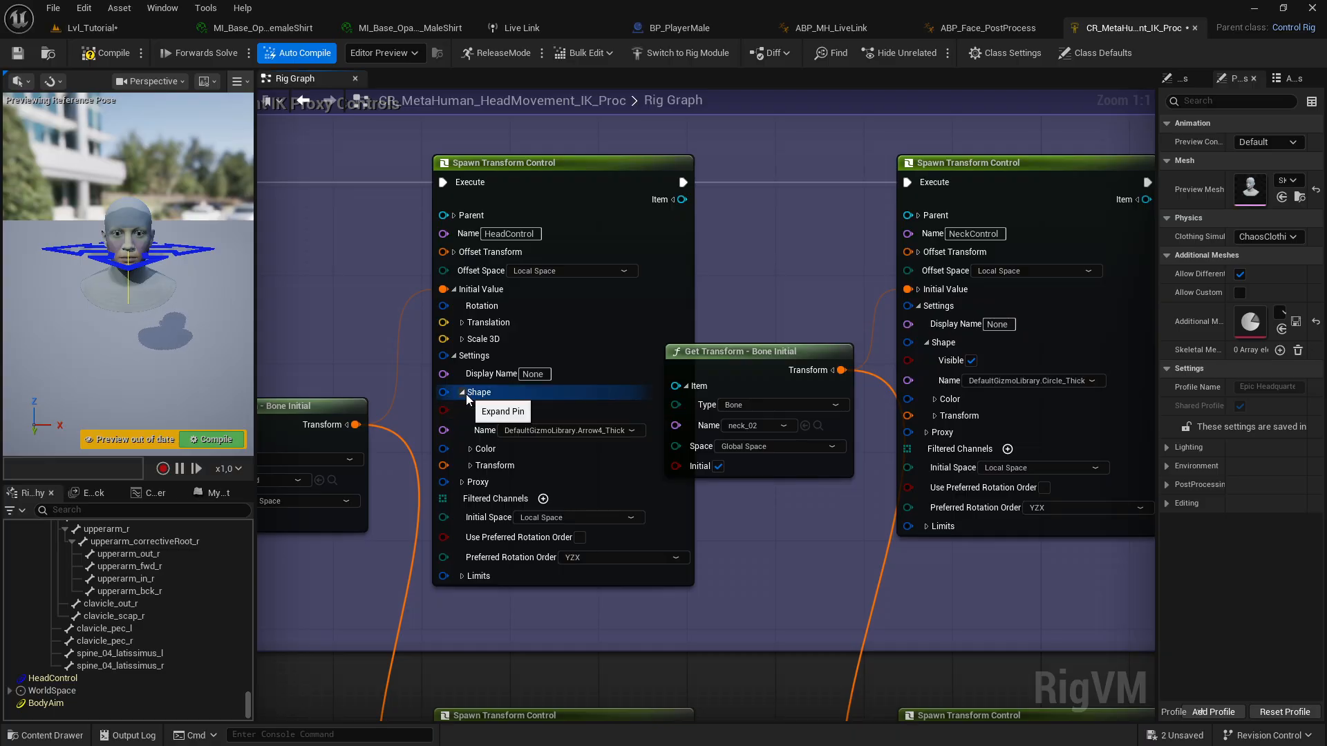
Step: Review the shape choices of the HeadControl spawn node and locate the head and neck_02 bones on the preview mesh
{"action": "left_click", "coordinate": [622, 431]}
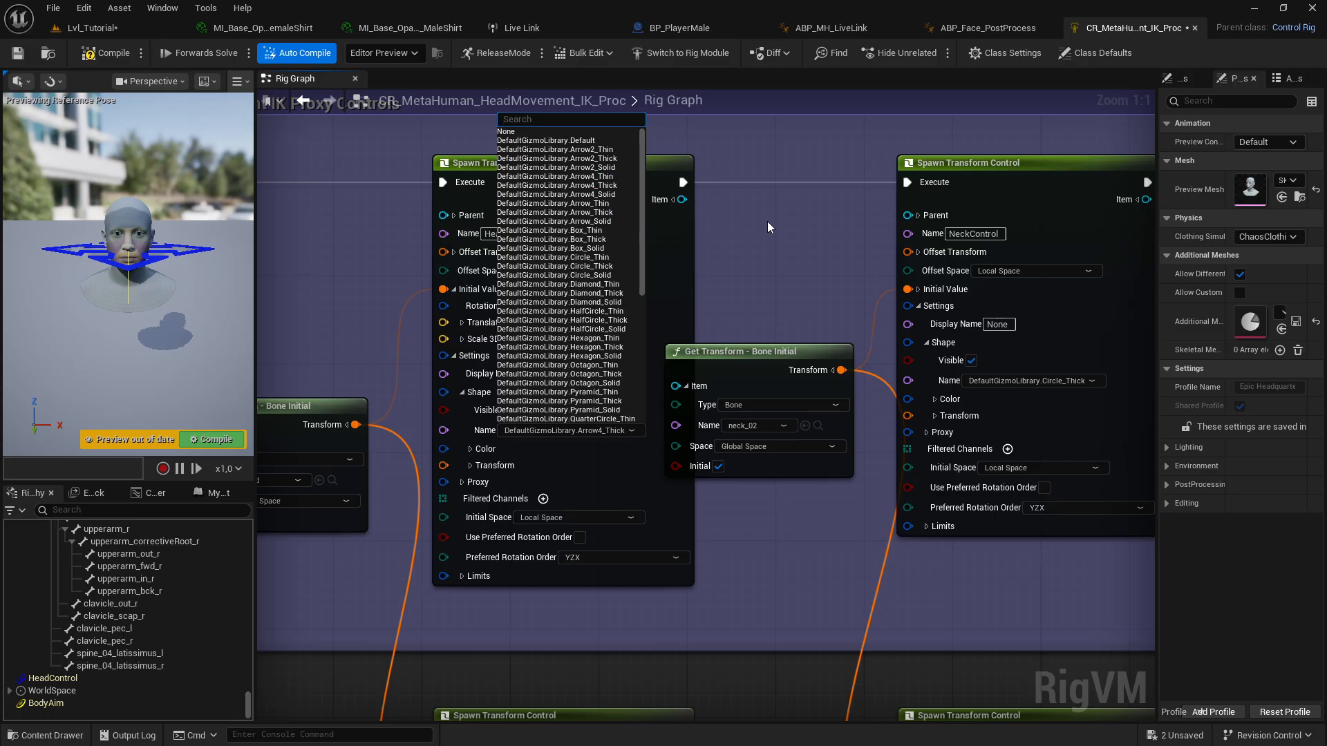
{"action": "left_click", "coordinate": [772, 242]}
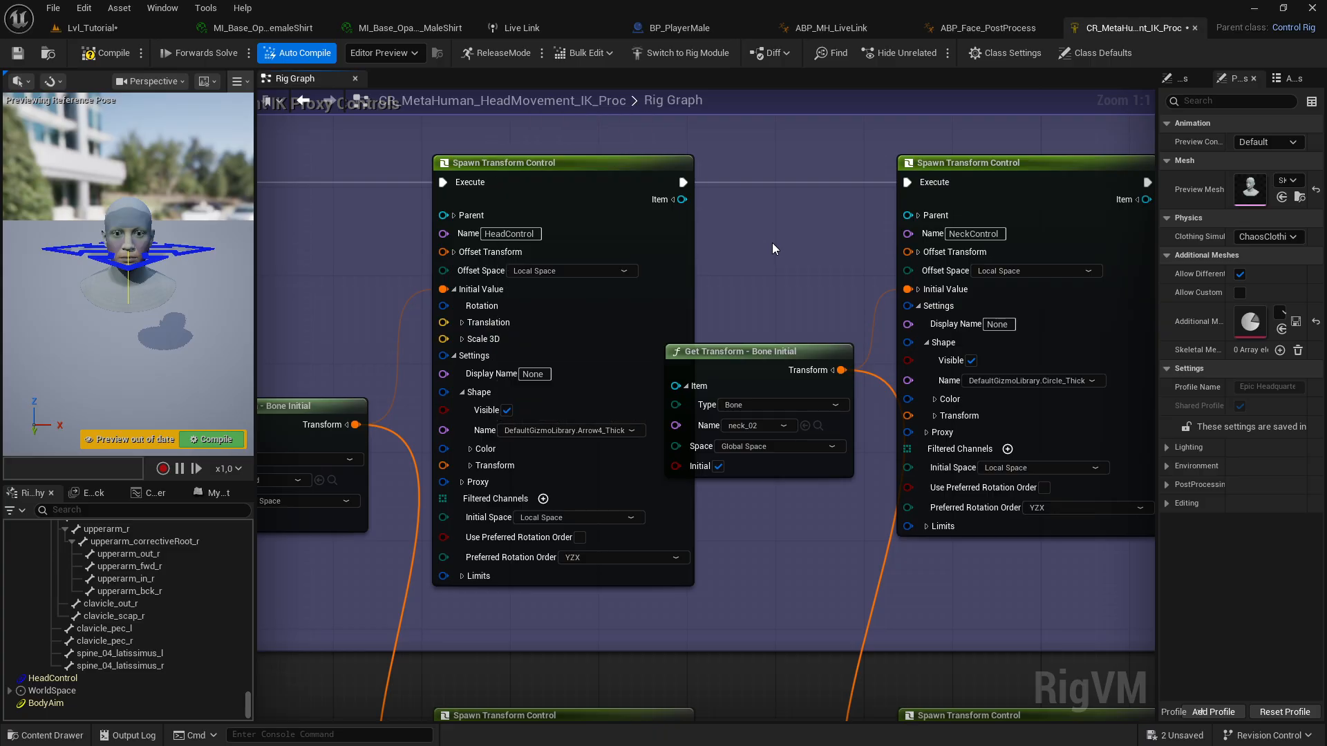
{"action": "left_click", "coordinate": [631, 169]}
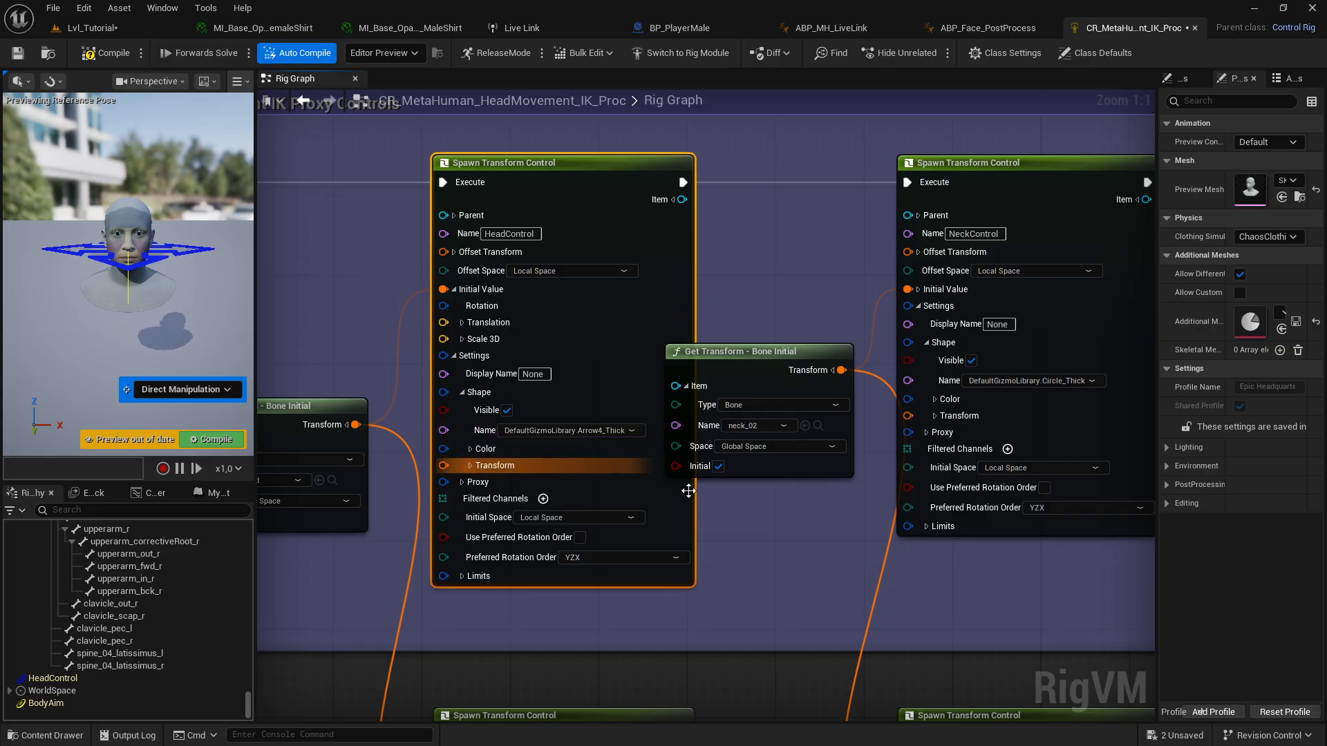
{"action": "right_click_drag", "start_coordinate": [840, 522], "coordinate": [658, 519]}
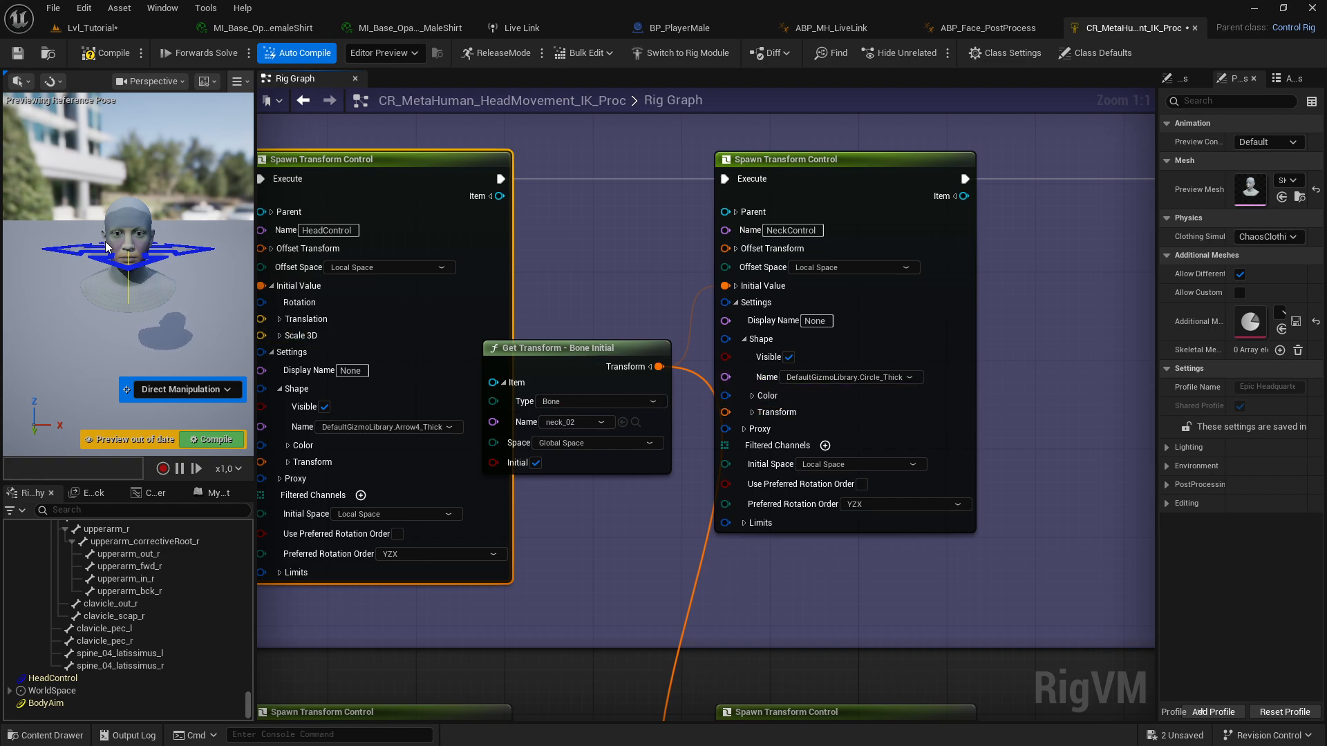
{"action": "mouse_move", "coordinate": [128, 295]}
{"action": "right_mouse_down"}
{"action": "mouse_move", "coordinate": [228, 306]}
{"action": "mouse_move", "coordinate": [129, 295]}
{"action": "right_mouse_up"}
{"action": "key", "text": "a"}
{"action": "key", "text": "d"}
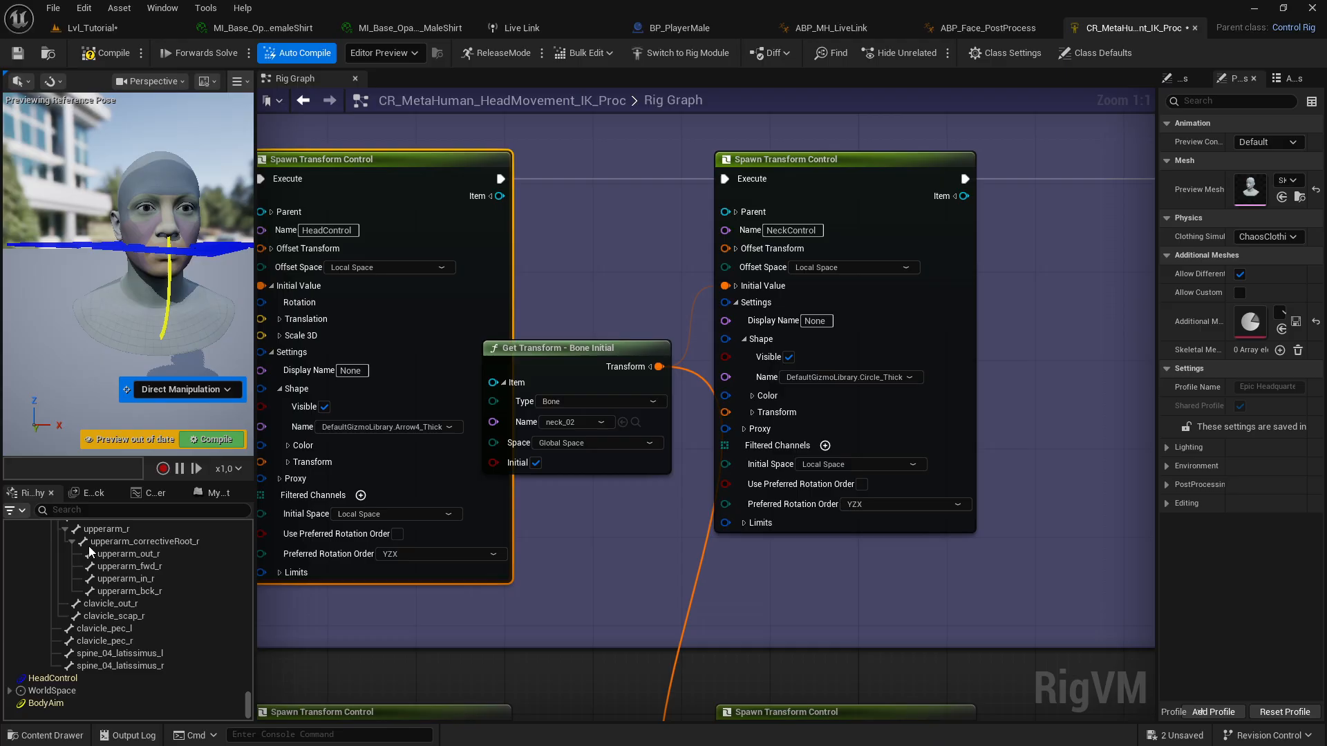
{"action": "left_click_drag", "start_coordinate": [247, 705], "coordinate": [260, 533]}
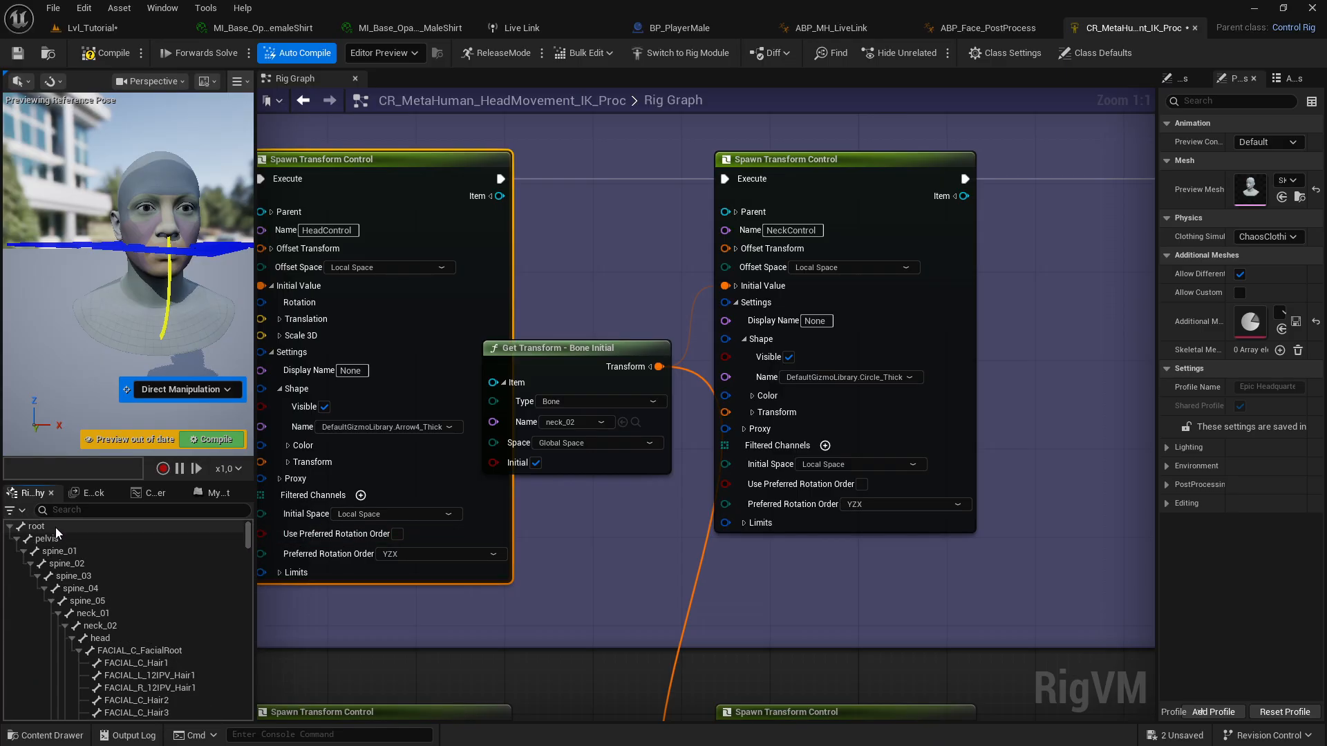
{"action": "left_click", "coordinate": [104, 638]}
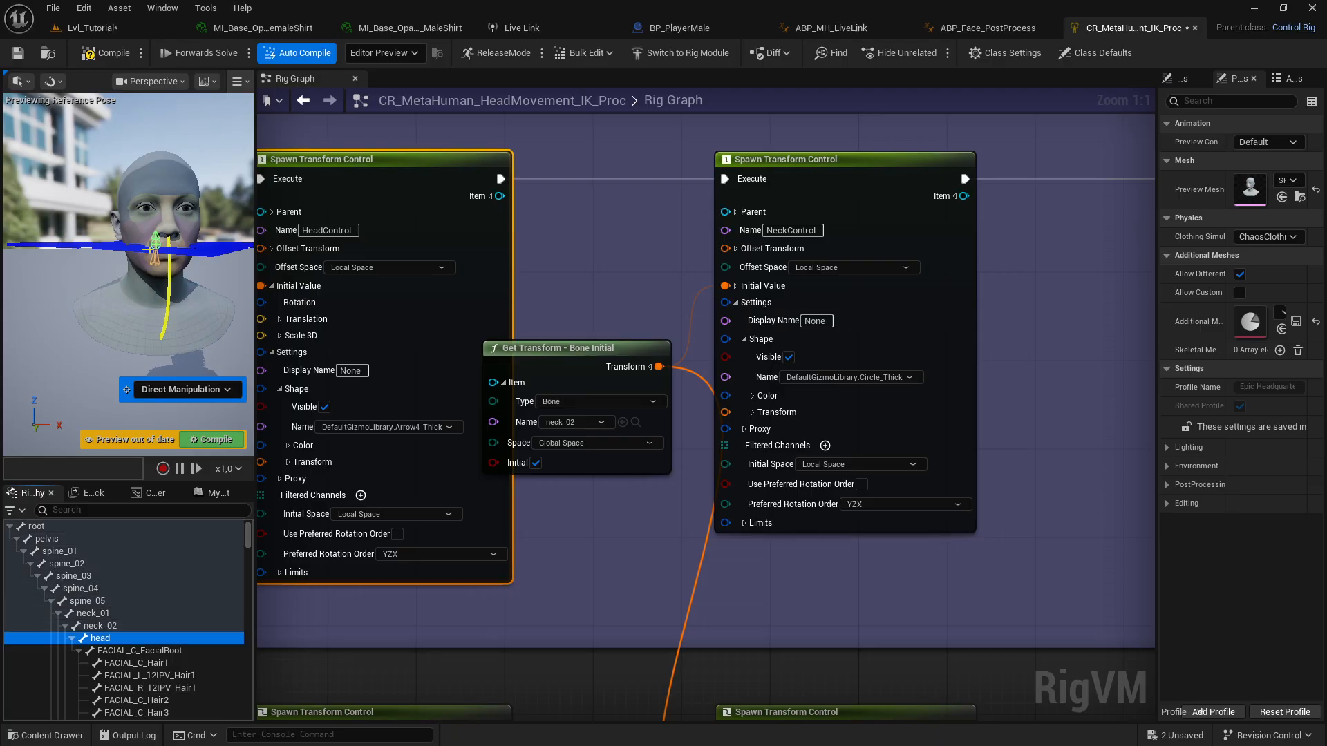
{"action": "left_click", "coordinate": [103, 626]}
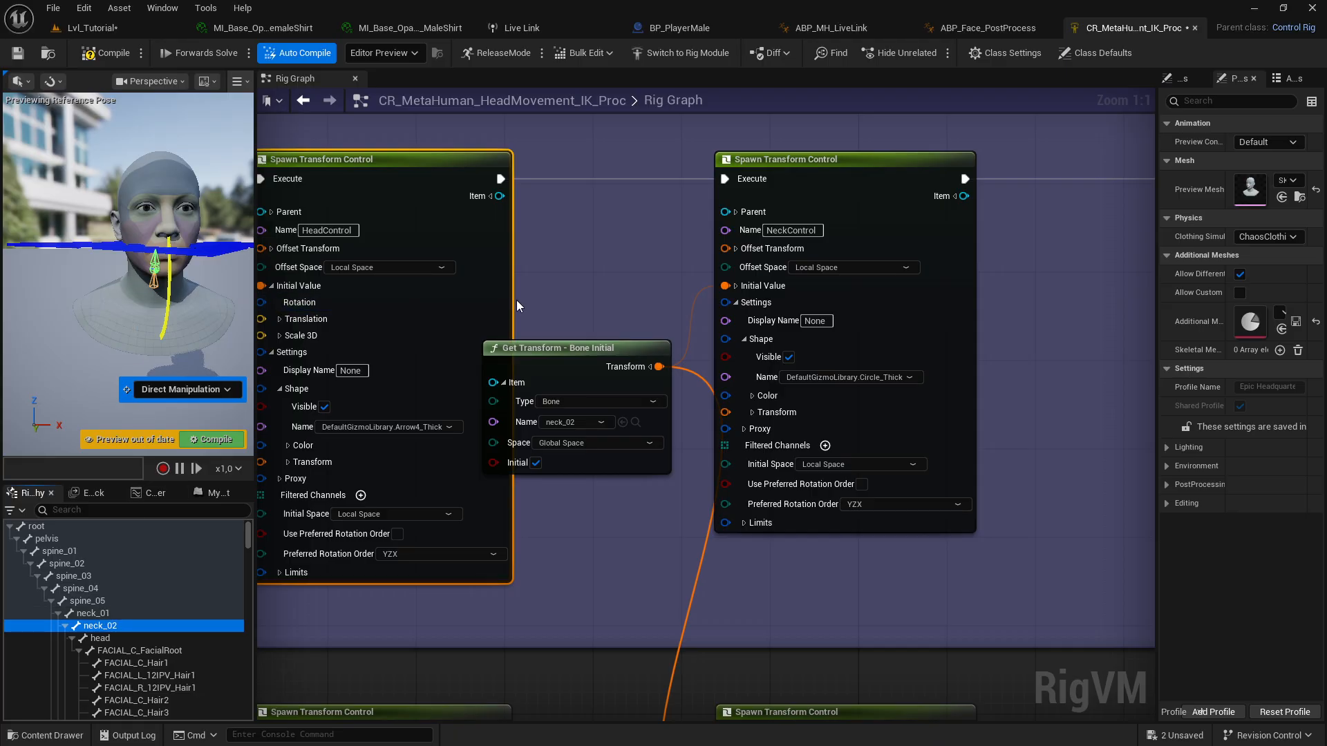
Step: Examine the Set Default Parent node and the root bone transform feeding the BodyAim spawn node
{"action": "scroll", "coordinate": [639, 300], "scroll_direction": "down", "scroll_amount": 6}
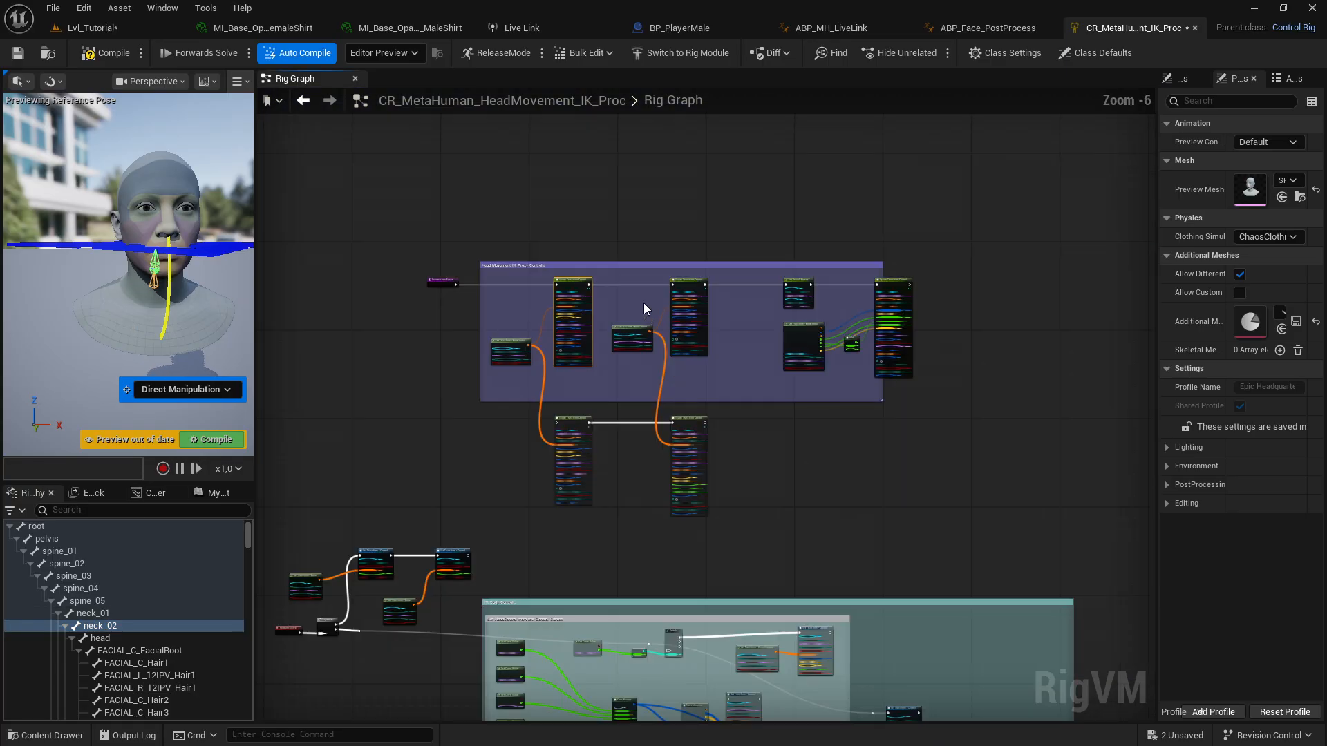
{"action": "scroll", "coordinate": [604, 358], "scroll_direction": "up", "scroll_amount": 2}
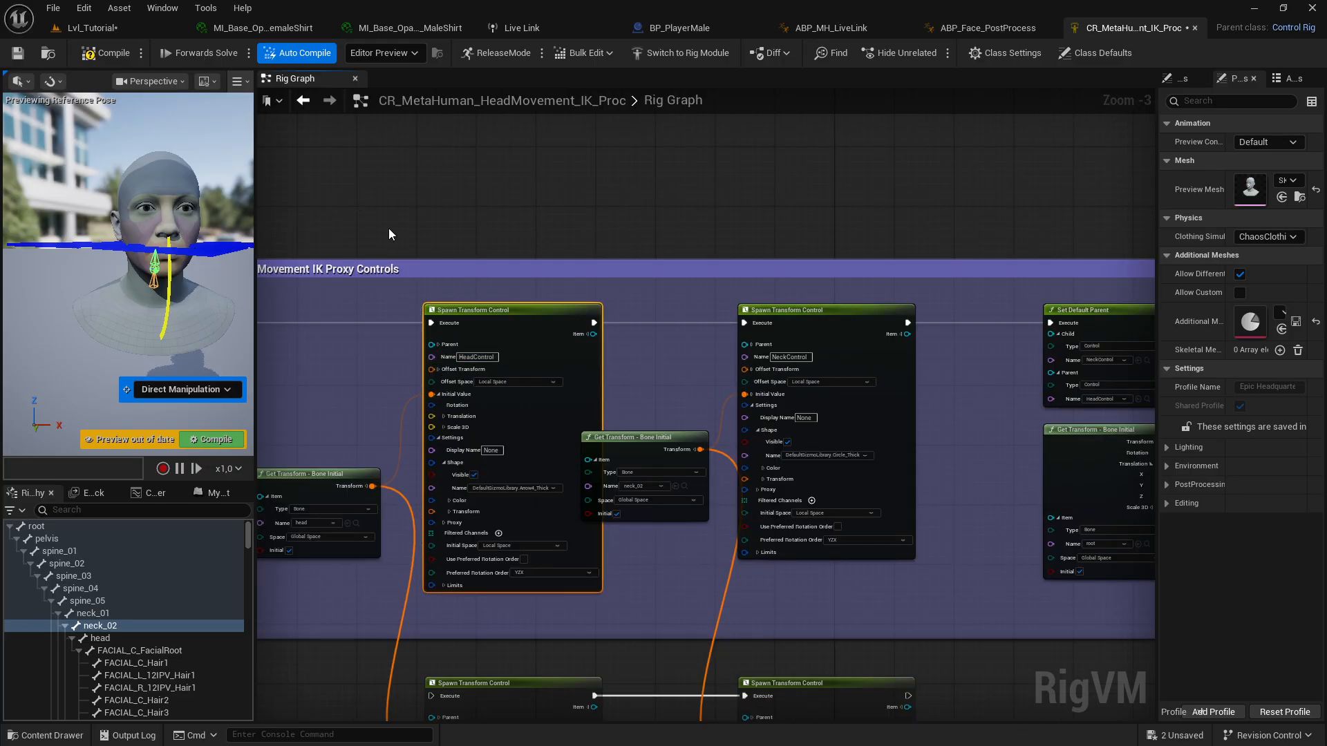
{"action": "right_click_drag", "start_coordinate": [857, 381], "coordinate": [569, 330]}
{"action": "right_click_drag", "start_coordinate": [706, 364], "coordinate": [582, 439]}
{"action": "scroll", "coordinate": [584, 436], "scroll_direction": "up", "scroll_amount": 3}
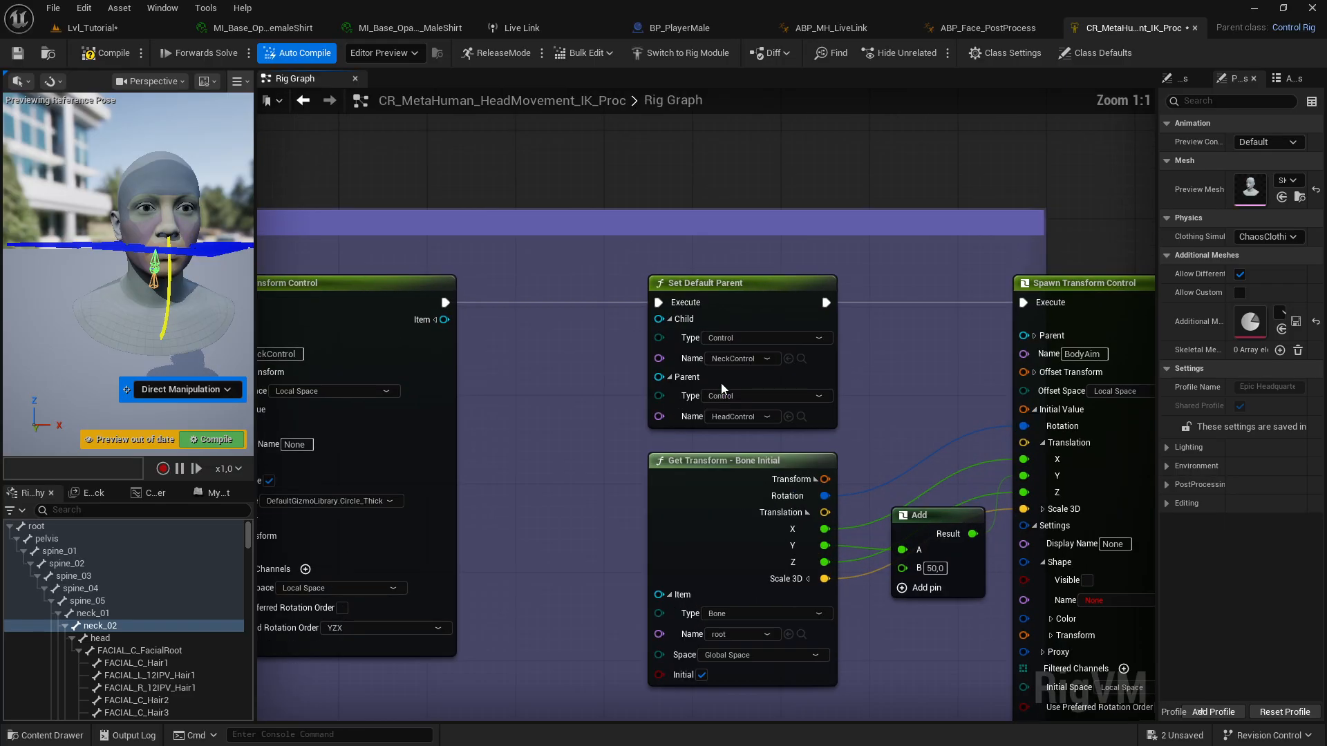
{"action": "right_click_drag", "start_coordinate": [863, 390], "coordinate": [711, 385]}
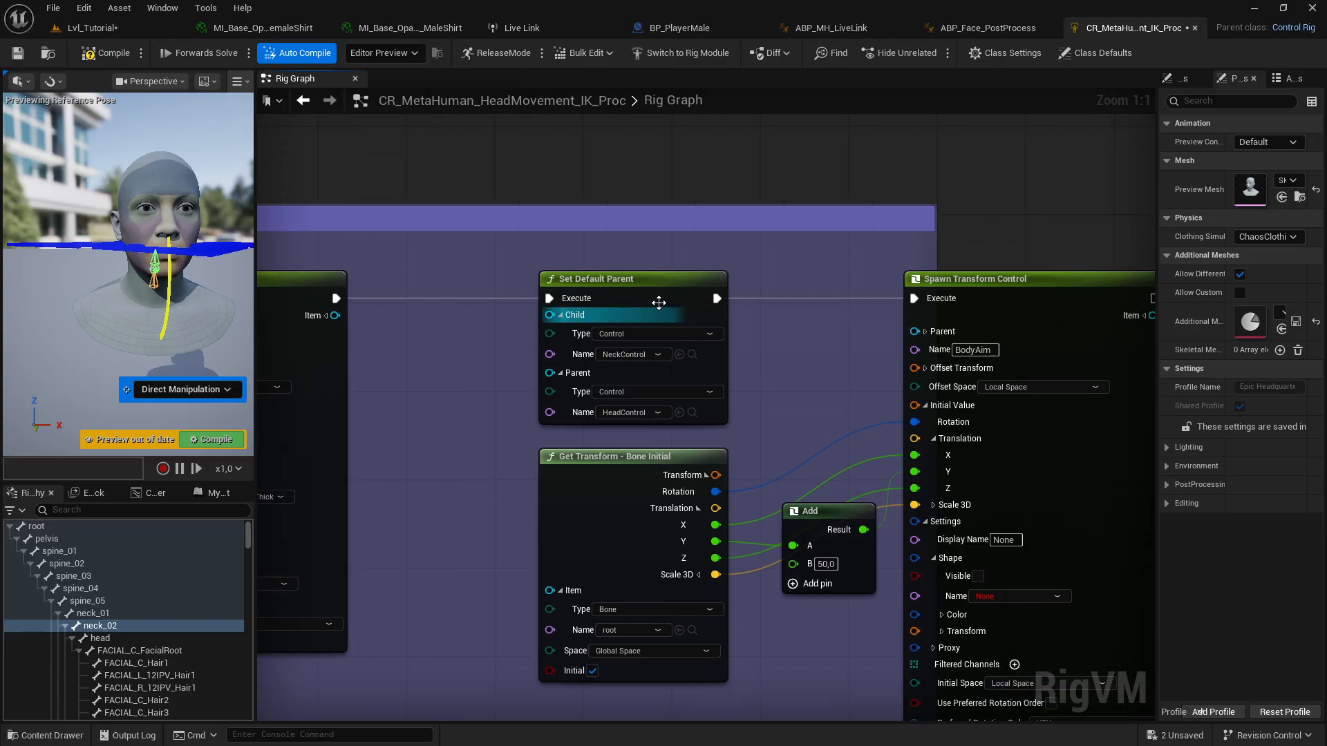
{"action": "right_click_drag", "start_coordinate": [790, 370], "coordinate": [861, 327]}
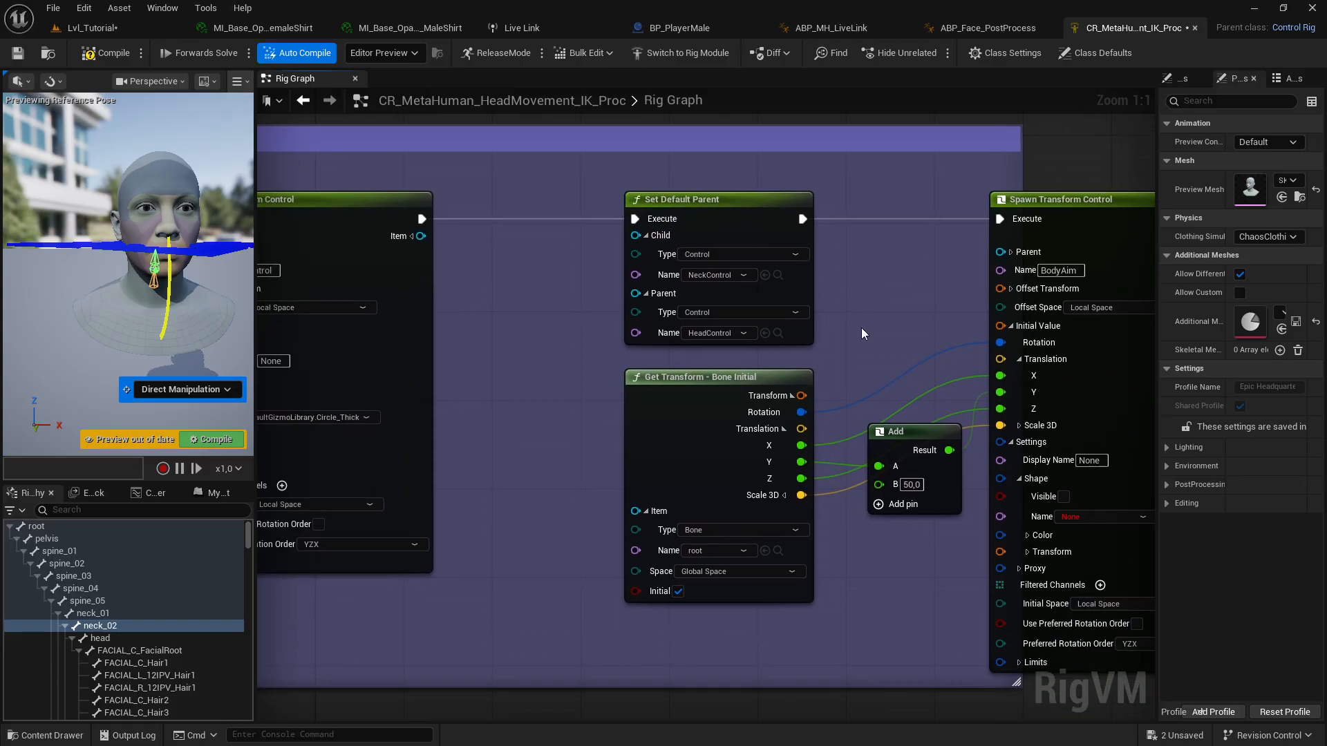
Step: Disconnect the Forwards Solve Sequence's A output from the Set Transform - Control chain
{"action": "scroll", "coordinate": [857, 325], "scroll_direction": "down", "scroll_amount": 6}
{"action": "right_click_drag", "start_coordinate": [778, 486], "coordinate": [925, 293]}
{"action": "right_click_drag", "start_coordinate": [468, 507], "coordinate": [544, 576]}
{"action": "scroll", "coordinate": [543, 575], "scroll_direction": "up", "scroll_amount": 5}
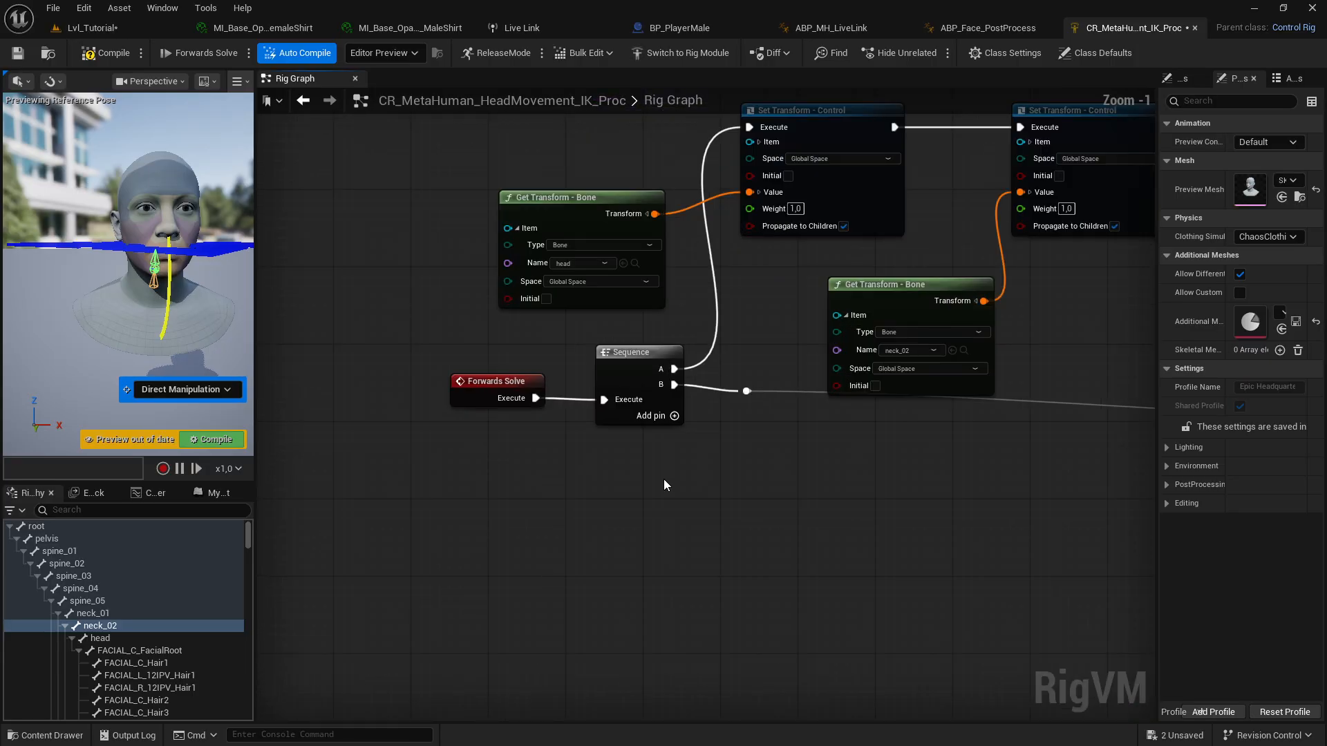
{"action": "left_click", "coordinate": [675, 369], "text": "alt"}
Step: Route the Forwards Solve execution into the Switch node and connect its Completed output to the local-space HeadControl Set Transform - Control node
{"action": "right_click_drag", "start_coordinate": [830, 484], "coordinate": [607, 482]}
{"action": "scroll", "coordinate": [607, 483], "scroll_direction": "down", "scroll_amount": 5}
{"action": "right_click_drag", "start_coordinate": [736, 514], "coordinate": [453, 332]}
{"action": "scroll", "coordinate": [816, 422], "scroll_direction": "up", "scroll_amount": 3}
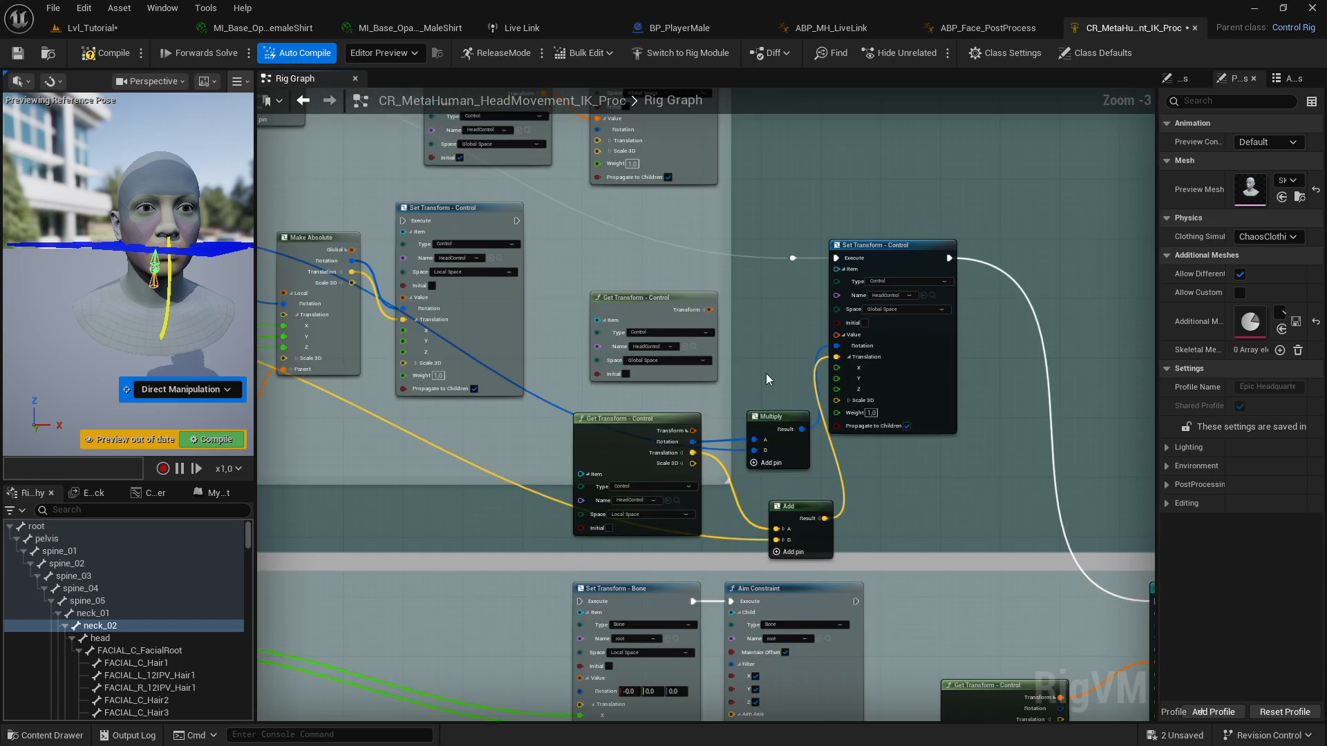
{"action": "right_click_drag", "start_coordinate": [766, 373], "coordinate": [977, 508]}
{"action": "scroll", "coordinate": [715, 378], "scroll_direction": "up", "scroll_amount": 3}
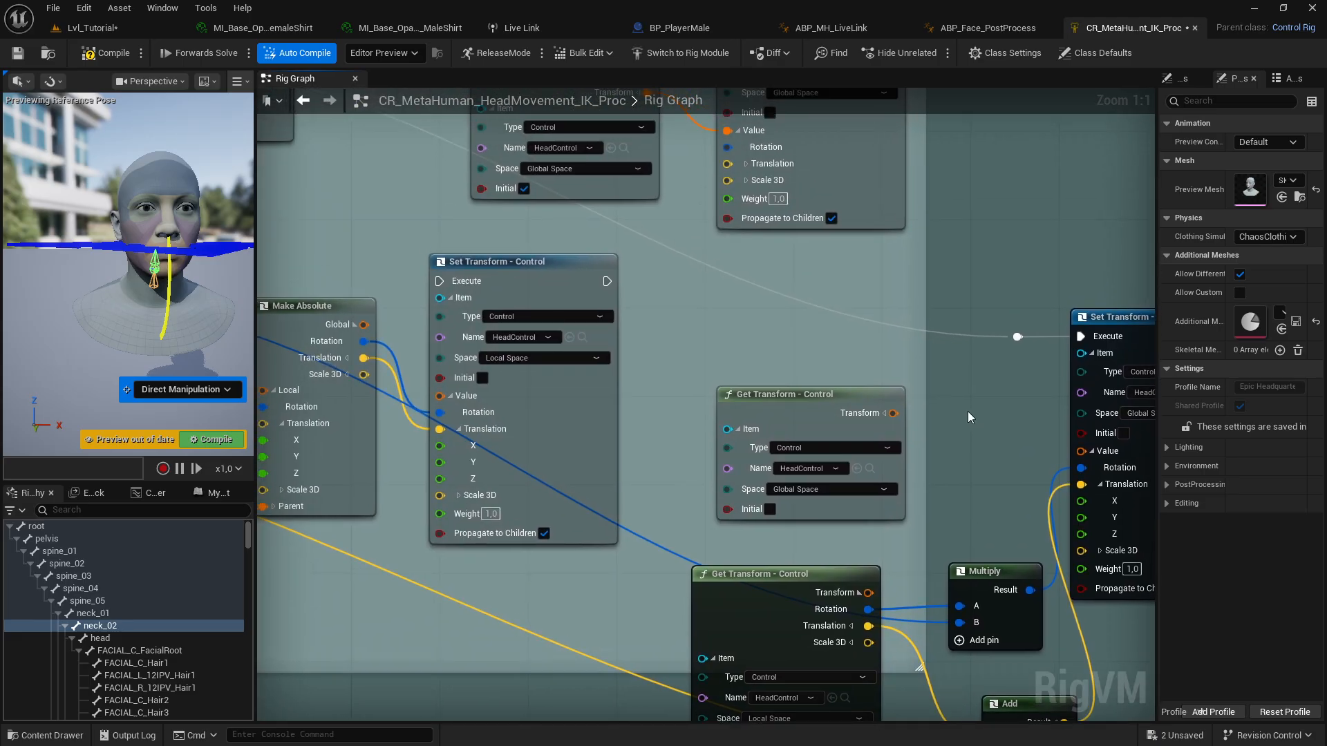
{"action": "right_click_drag", "start_coordinate": [676, 286], "coordinate": [771, 352]}
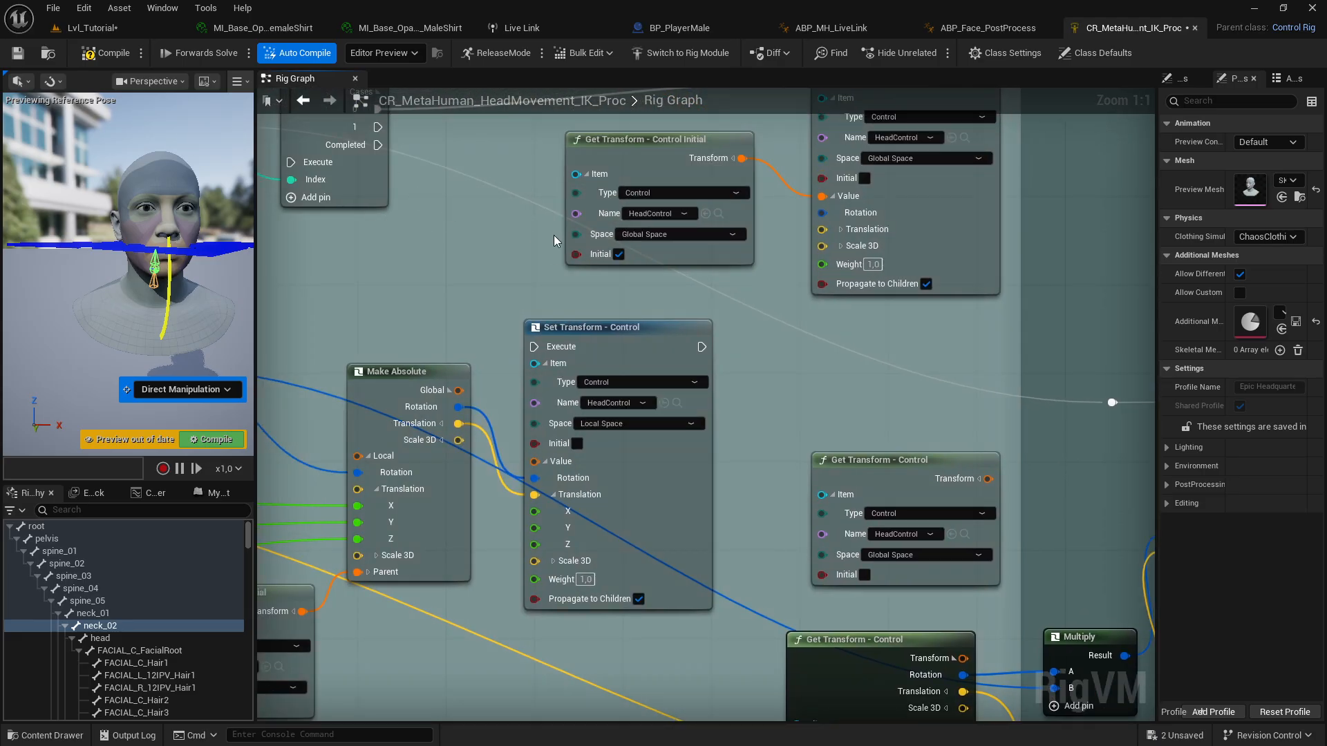
{"action": "right_click_drag", "start_coordinate": [460, 234], "coordinate": [559, 302]}
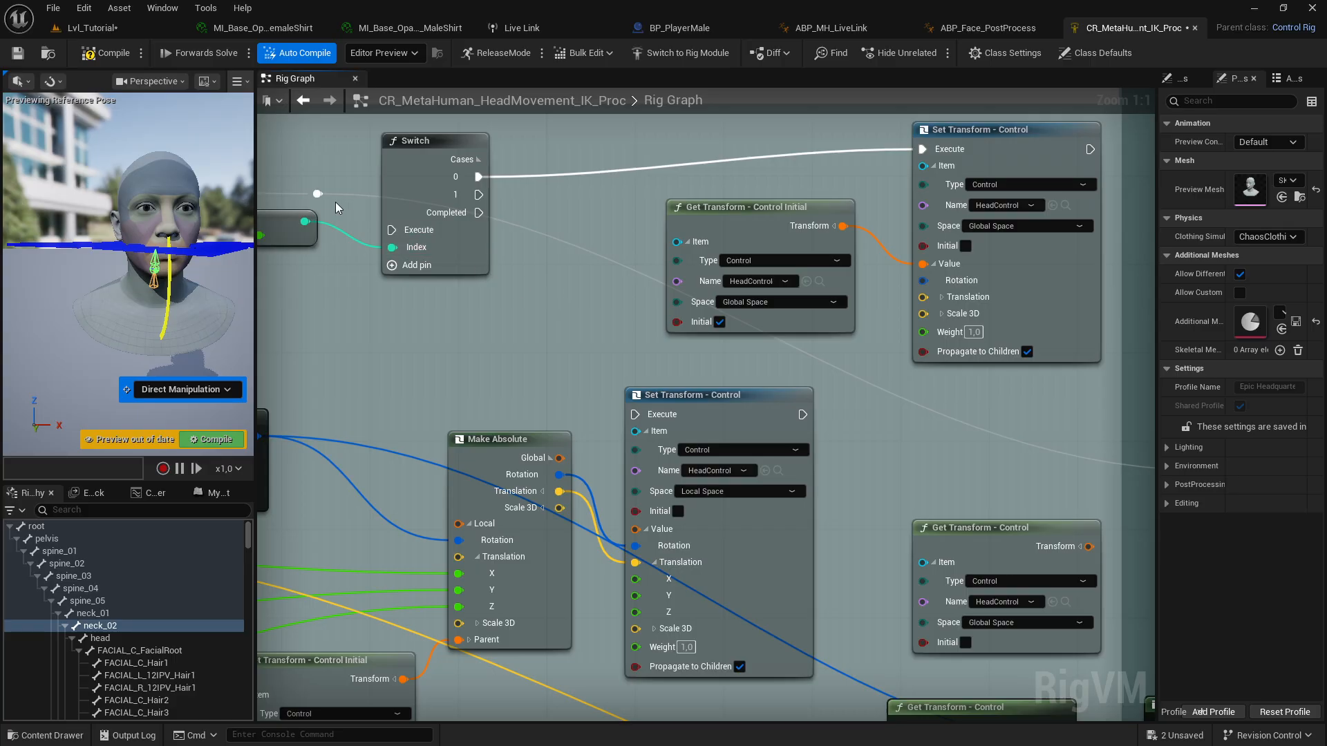
{"action": "left_click_drag", "start_coordinate": [317, 193], "coordinate": [391, 230]}
{"action": "left_click_drag", "start_coordinate": [479, 212], "coordinate": [635, 414]}
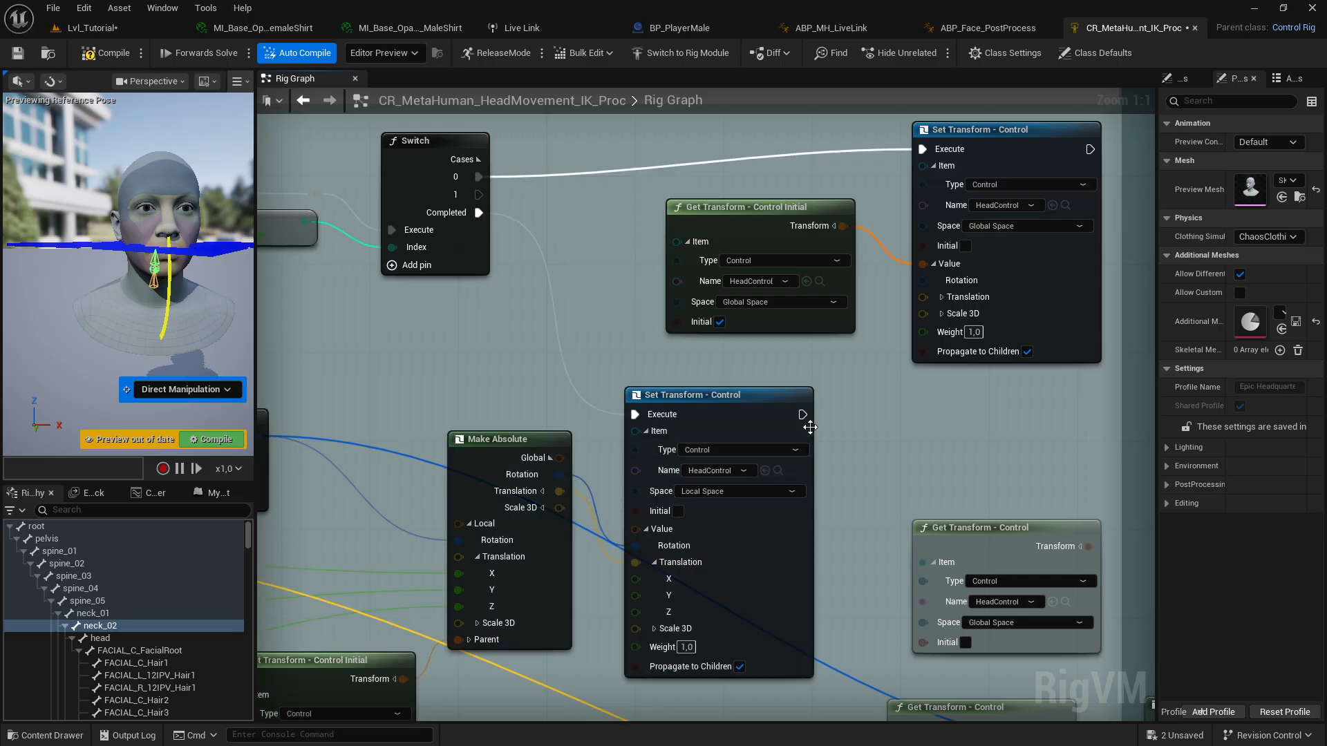
Step: Connect the local-space HeadControl Set Transform node to the root Set Transform - Bone node and test the compiled rig in Lvl_Tutorial
{"action": "left_click_drag", "start_coordinate": [801, 414], "coordinate": [898, 578]}
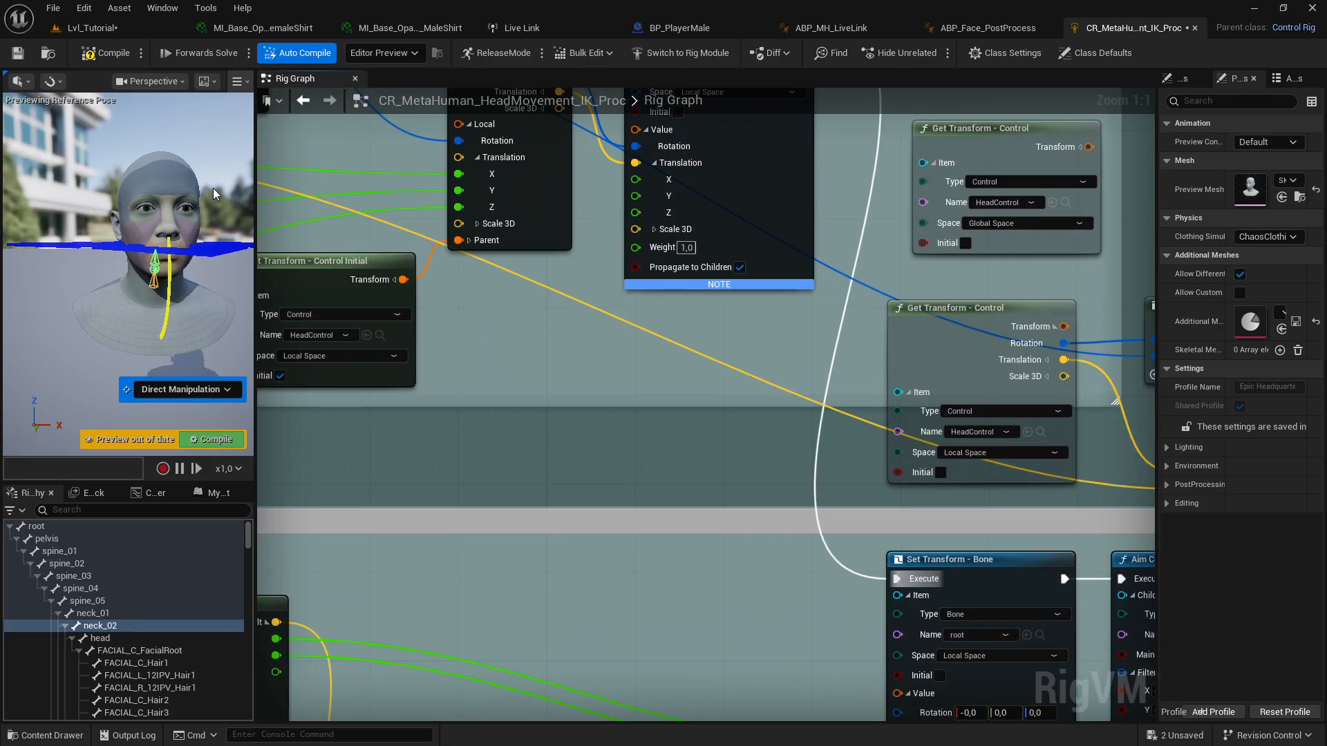
{"action": "left_click", "coordinate": [106, 56]}
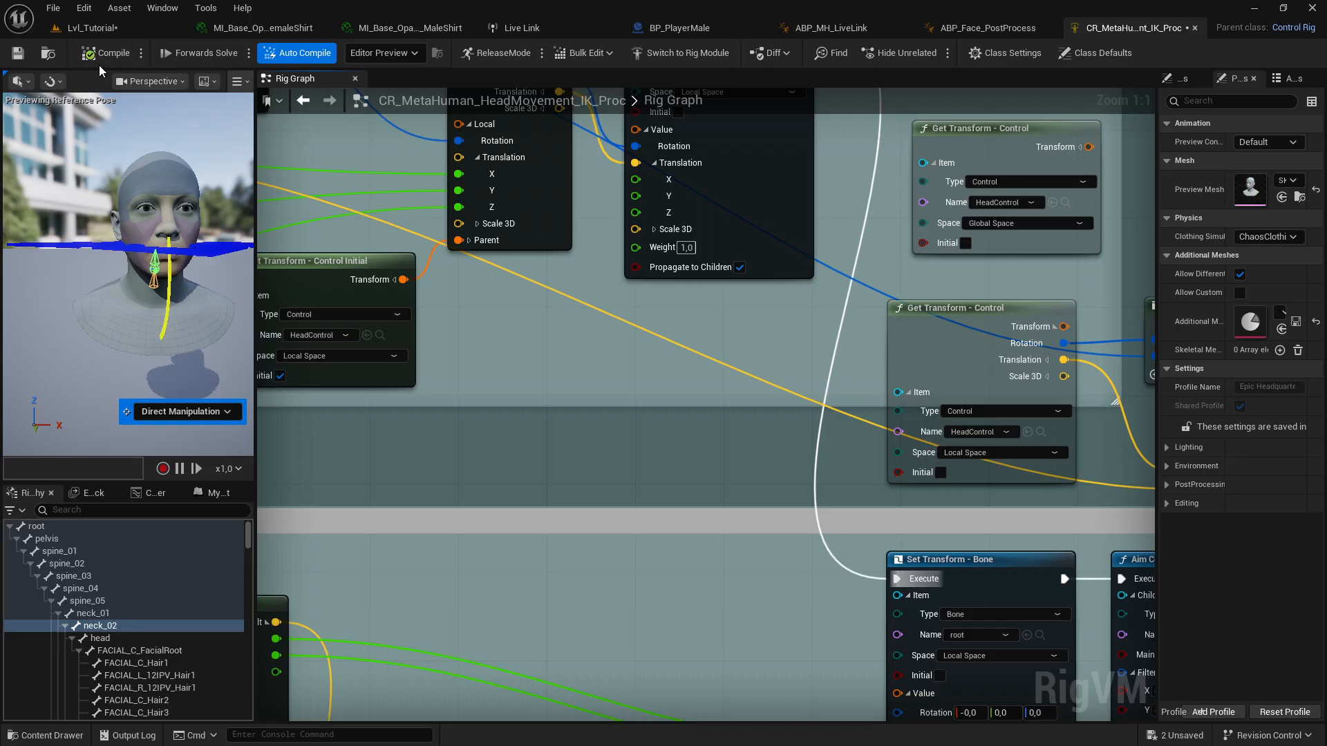
{"action": "left_click", "coordinate": [90, 27]}
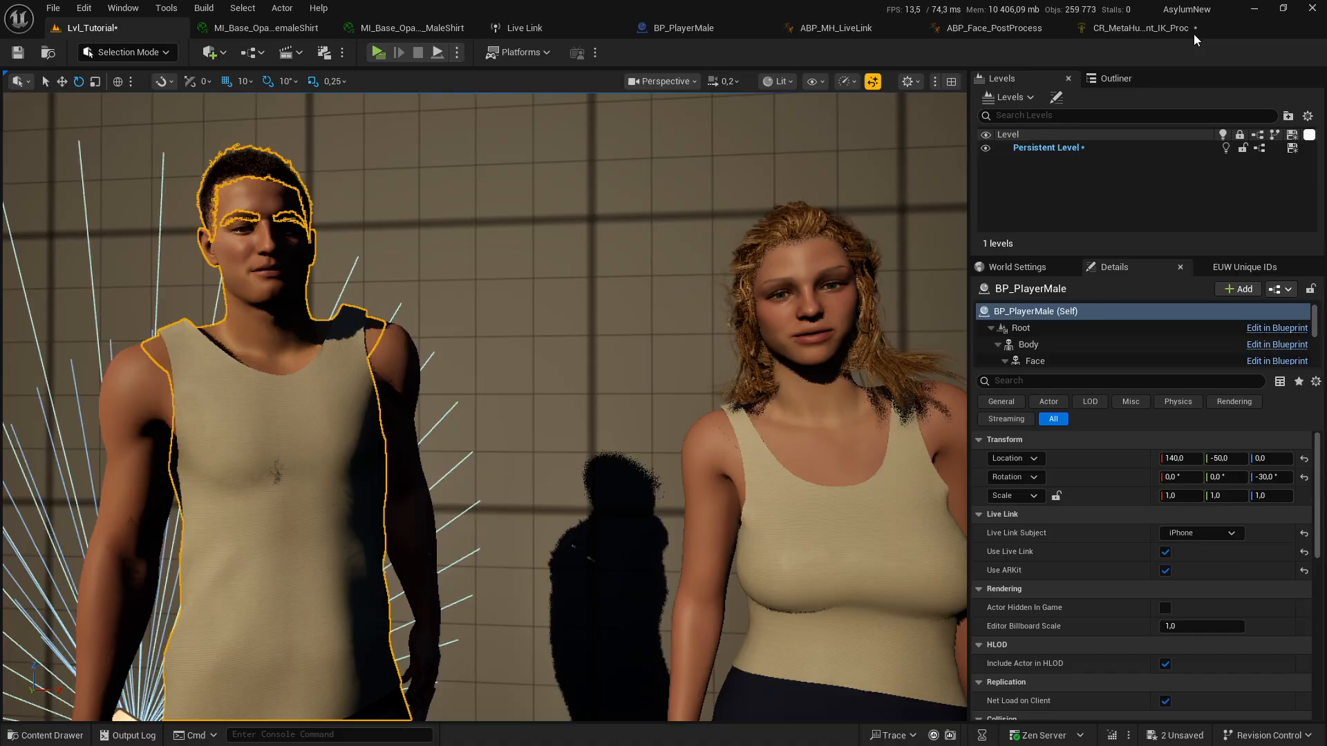
Step: Bypass the Switch by wiring its incoming reroute point directly to the local-space HeadControl Set Transform node, and compile the control rig
{"action": "left_click", "coordinate": [1141, 28]}
{"action": "right_click_drag", "start_coordinate": [764, 359], "coordinate": [755, 451]}
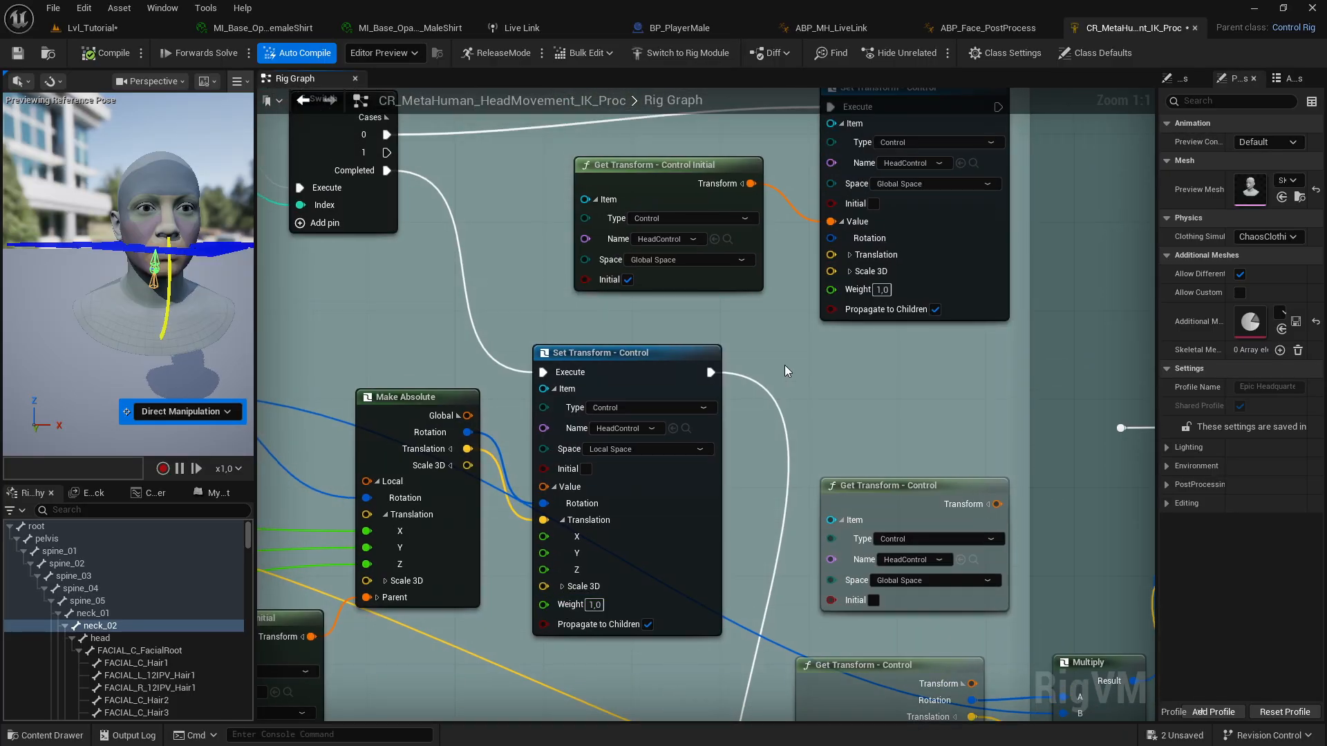
{"action": "right_click_drag", "start_coordinate": [766, 375], "coordinate": [835, 457]}
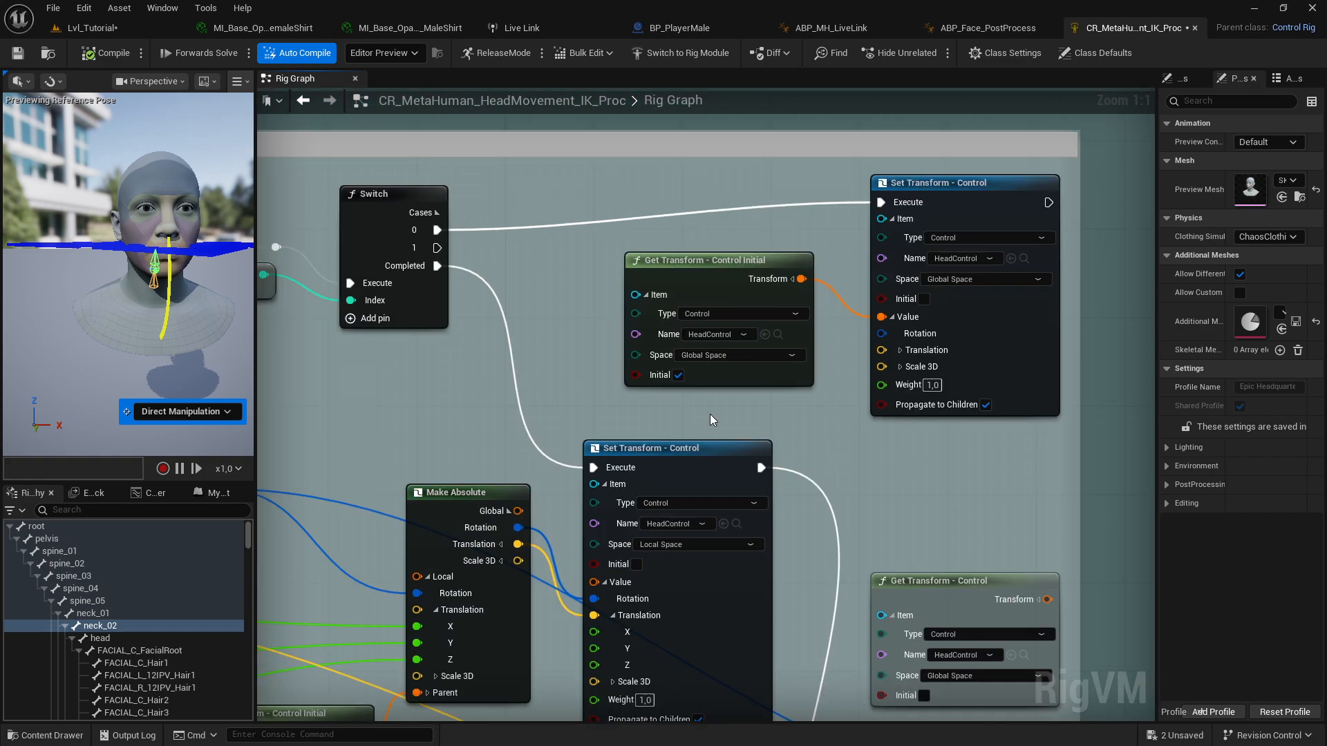
{"action": "right_click_drag", "start_coordinate": [479, 383], "coordinate": [604, 382]}
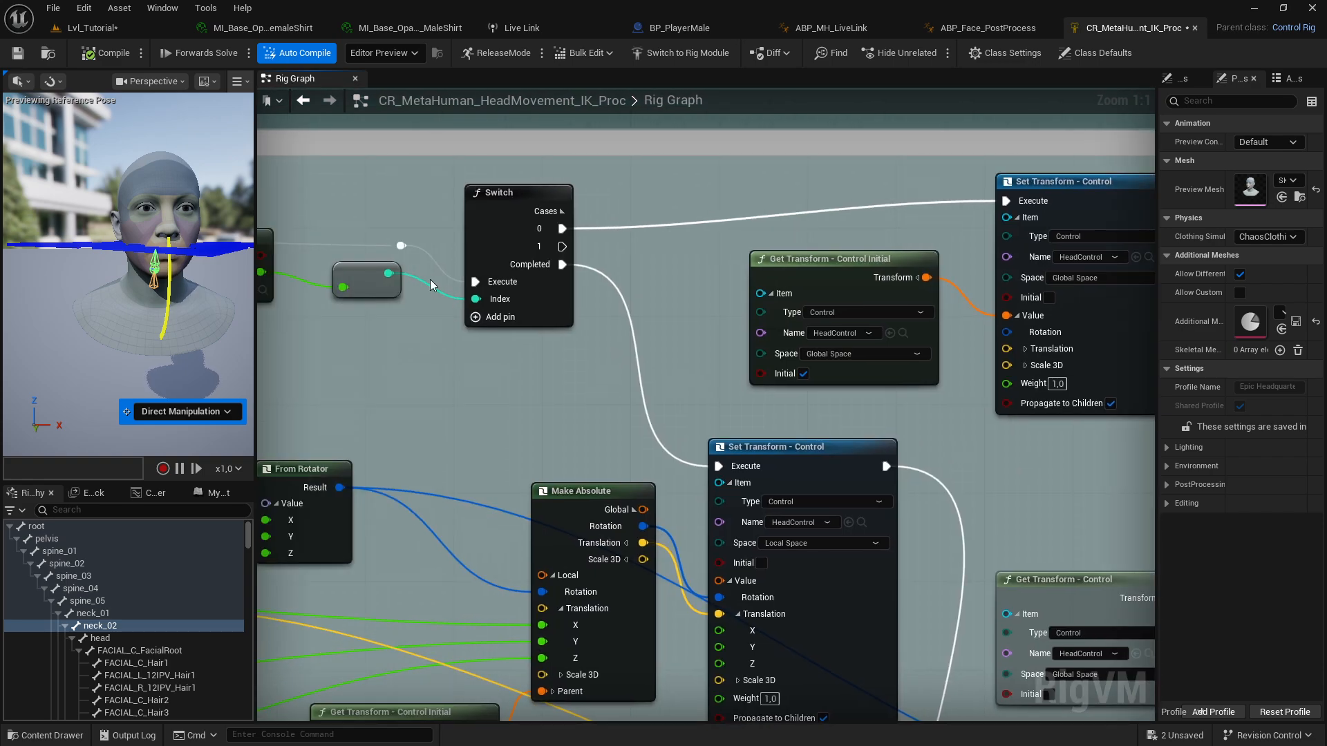
{"action": "left_click_drag", "start_coordinate": [401, 243], "coordinate": [716, 464]}
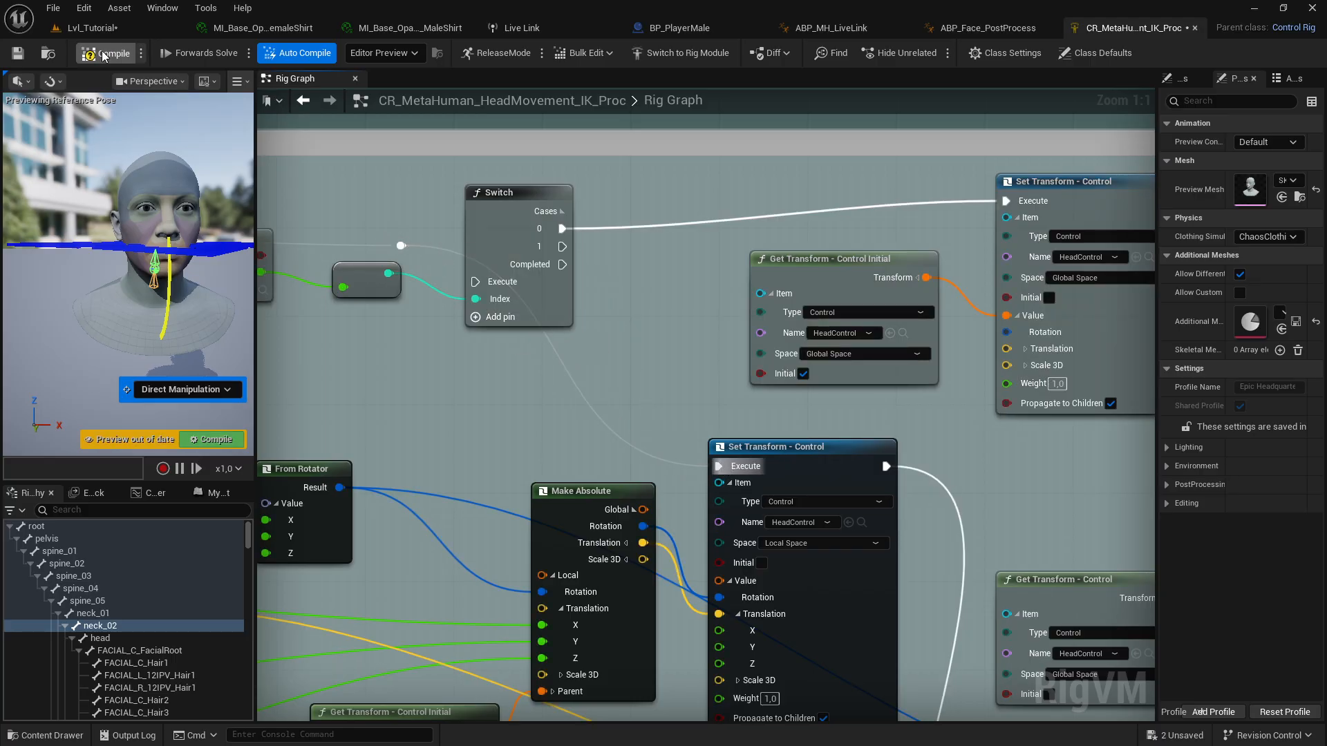
Step: Check the characters' head movement in Lvl_Tutorial and save all modified assets
{"action": "left_click", "coordinate": [96, 29]}
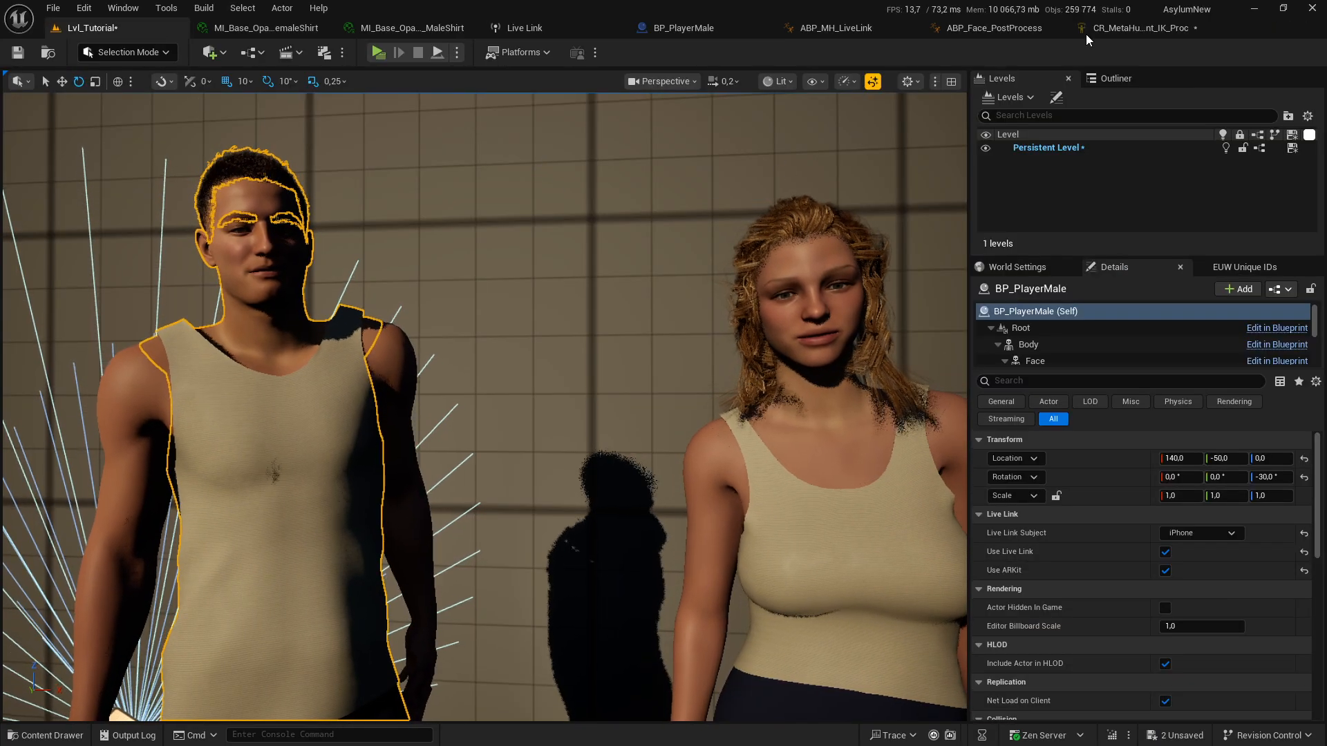
{"action": "left_click", "coordinate": [1151, 31]}
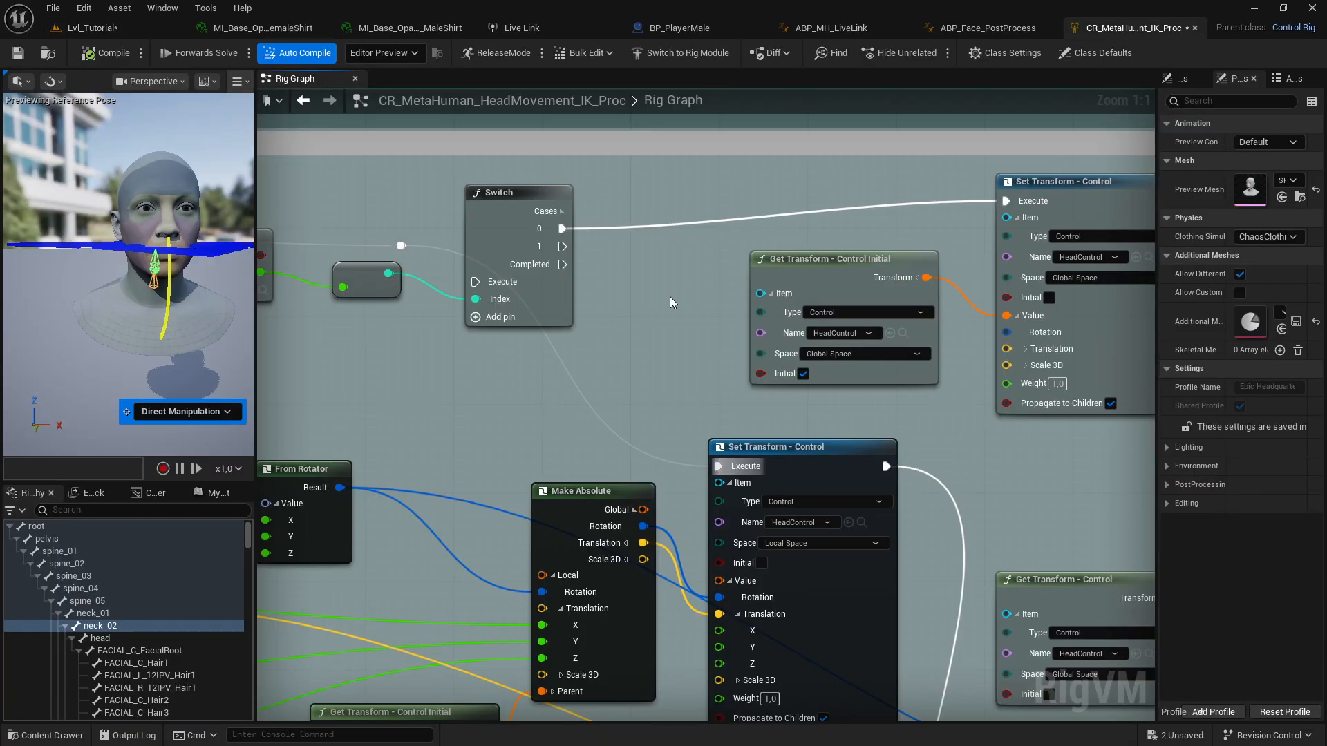
{"action": "key", "text": "ctrl+shift+s"}
Step: Examine the execution flow from the Forwards Solve Sequence through the HeadControl Set Transform nodes in the IK Body Controls section
{"action": "right_click_drag", "start_coordinate": [674, 264], "coordinate": [773, 436]}
{"action": "scroll", "coordinate": [774, 435], "scroll_direction": "down", "scroll_amount": 7}
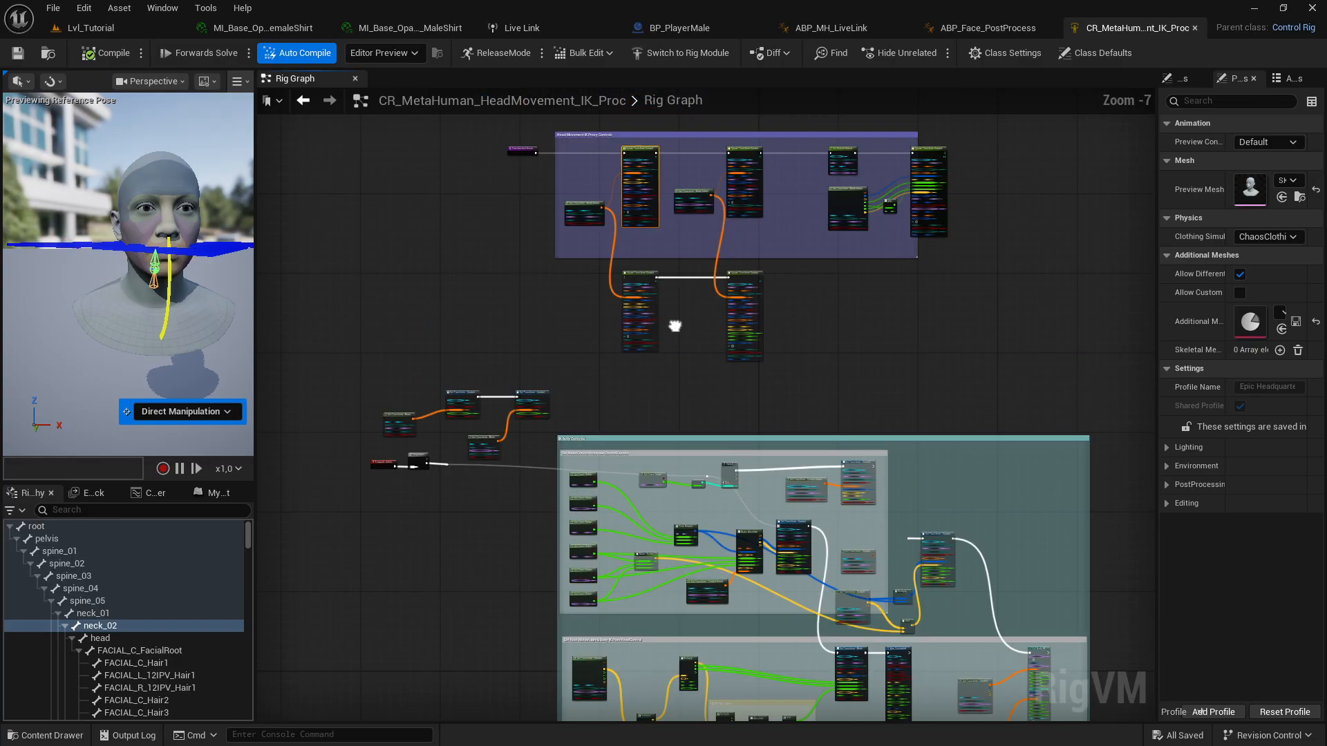
{"action": "scroll", "coordinate": [660, 510], "scroll_direction": "up", "scroll_amount": 3}
{"action": "right_click_drag", "start_coordinate": [955, 387], "coordinate": [966, 197]}
{"action": "right_click_drag", "start_coordinate": [635, 474], "coordinate": [958, 311]}
{"action": "right_click_drag", "start_coordinate": [600, 510], "coordinate": [708, 485]}
{"action": "scroll", "coordinate": [708, 485], "scroll_direction": "up", "scroll_amount": 3}
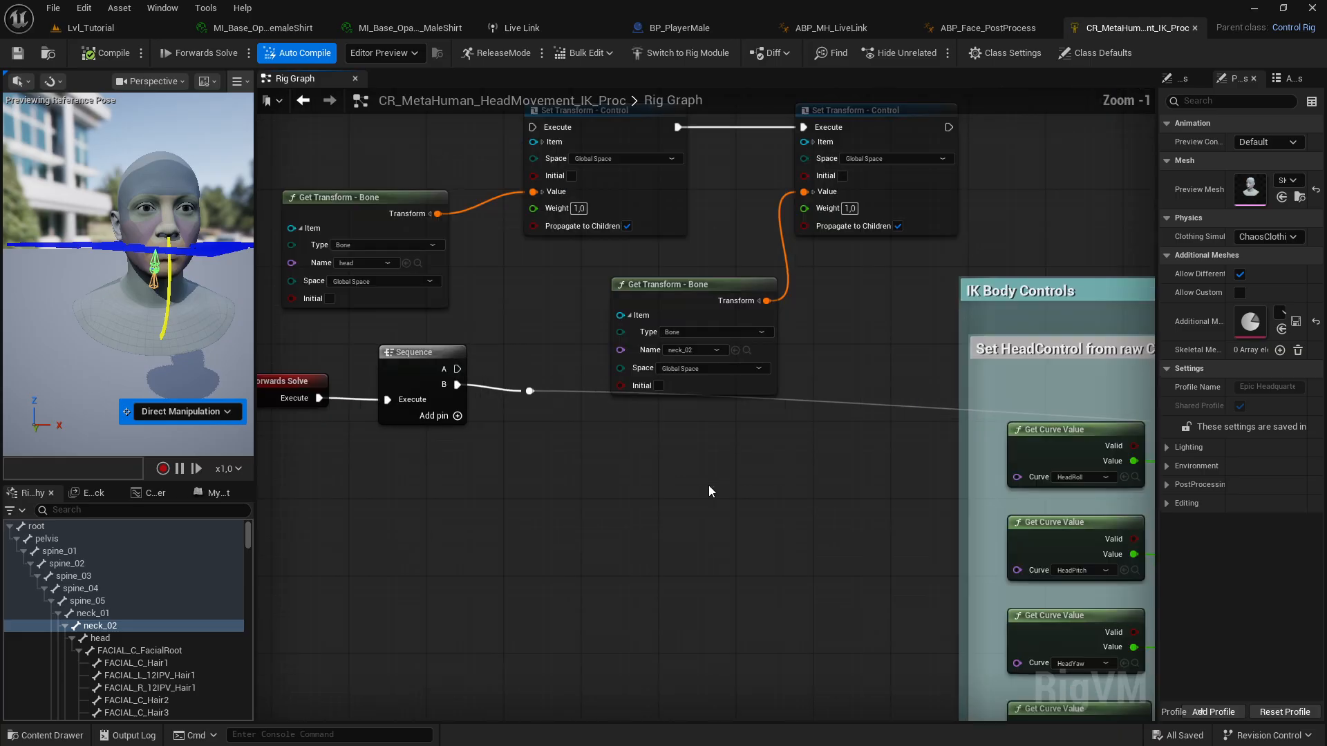
{"action": "scroll", "coordinate": [708, 485], "scroll_direction": "down", "scroll_amount": 4}
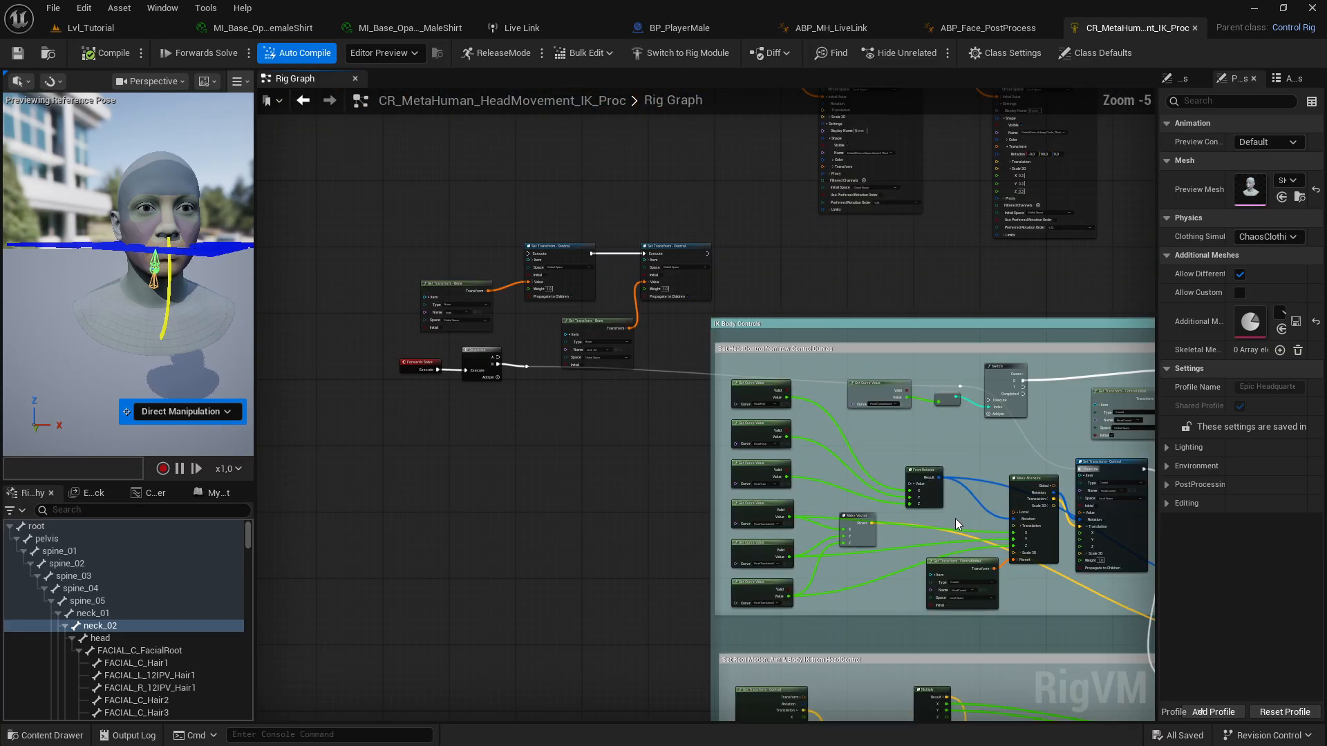
{"action": "right_click_drag", "start_coordinate": [955, 519], "coordinate": [531, 336]}
{"action": "right_click_drag", "start_coordinate": [707, 385], "coordinate": [559, 495]}
{"action": "scroll", "coordinate": [558, 495], "scroll_direction": "up", "scroll_amount": 3}
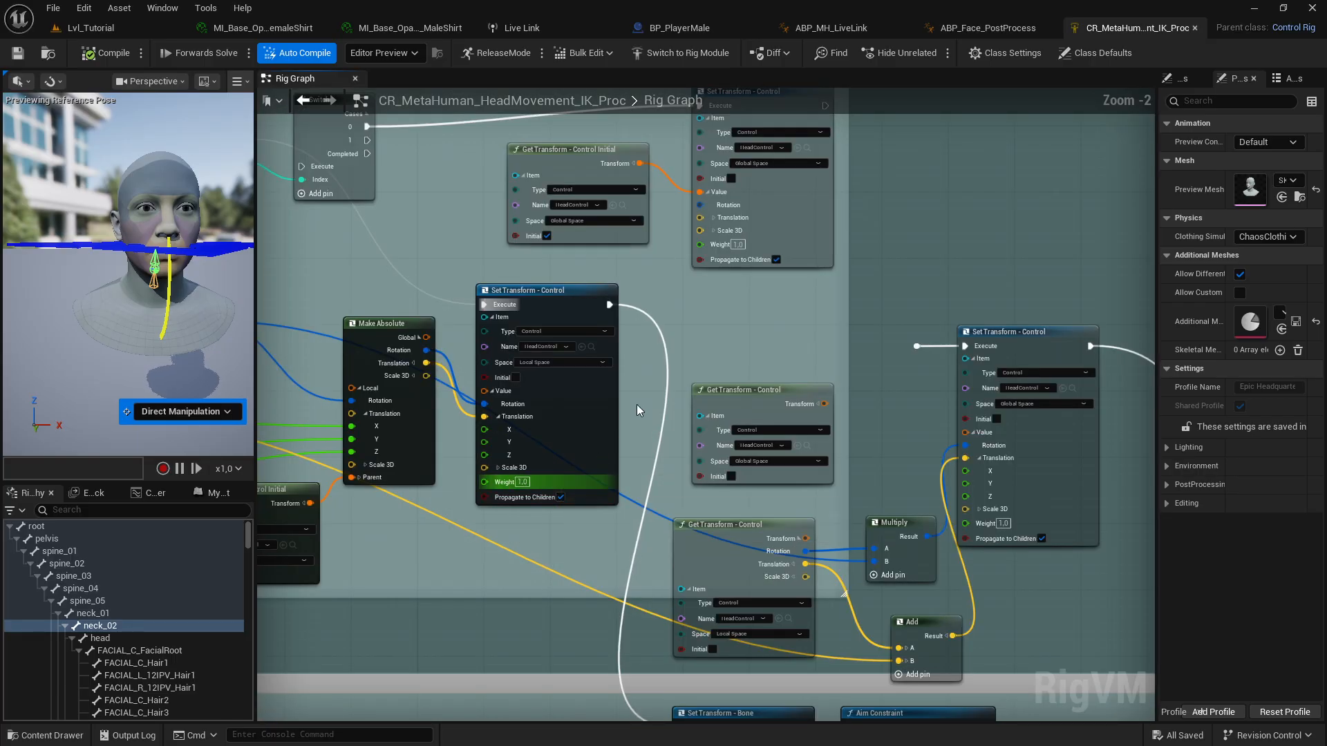
{"action": "right_click_drag", "start_coordinate": [694, 329], "coordinate": [635, 454]}
{"action": "scroll", "coordinate": [634, 453], "scroll_direction": "up", "scroll_amount": 2}
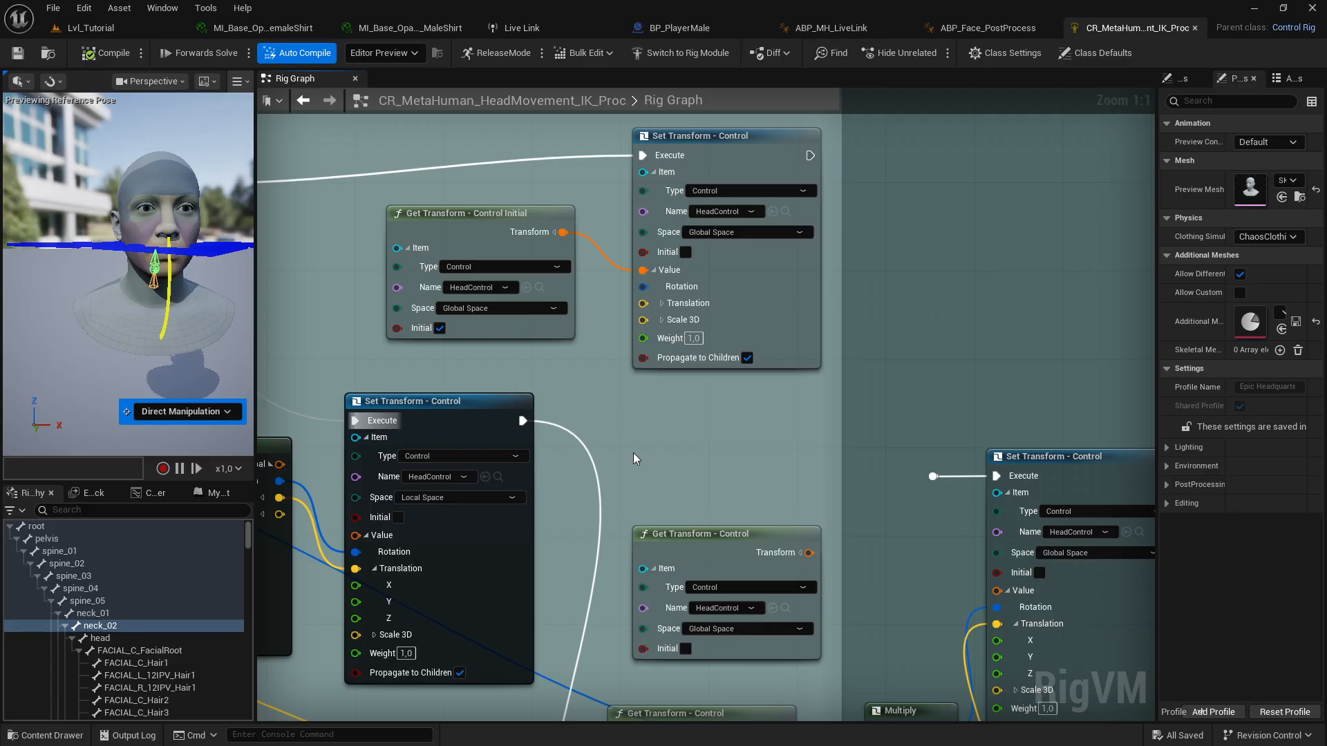
Step: Connect the Aim Constraint node's execution output to the Full Body IK node and compile the control rig
{"action": "right_click_drag", "start_coordinate": [633, 453], "coordinate": [607, 169]}
{"action": "right_click_drag", "start_coordinate": [822, 628], "coordinate": [522, 471]}
{"action": "left_click_drag", "start_coordinate": [610, 452], "coordinate": [1056, 452]}
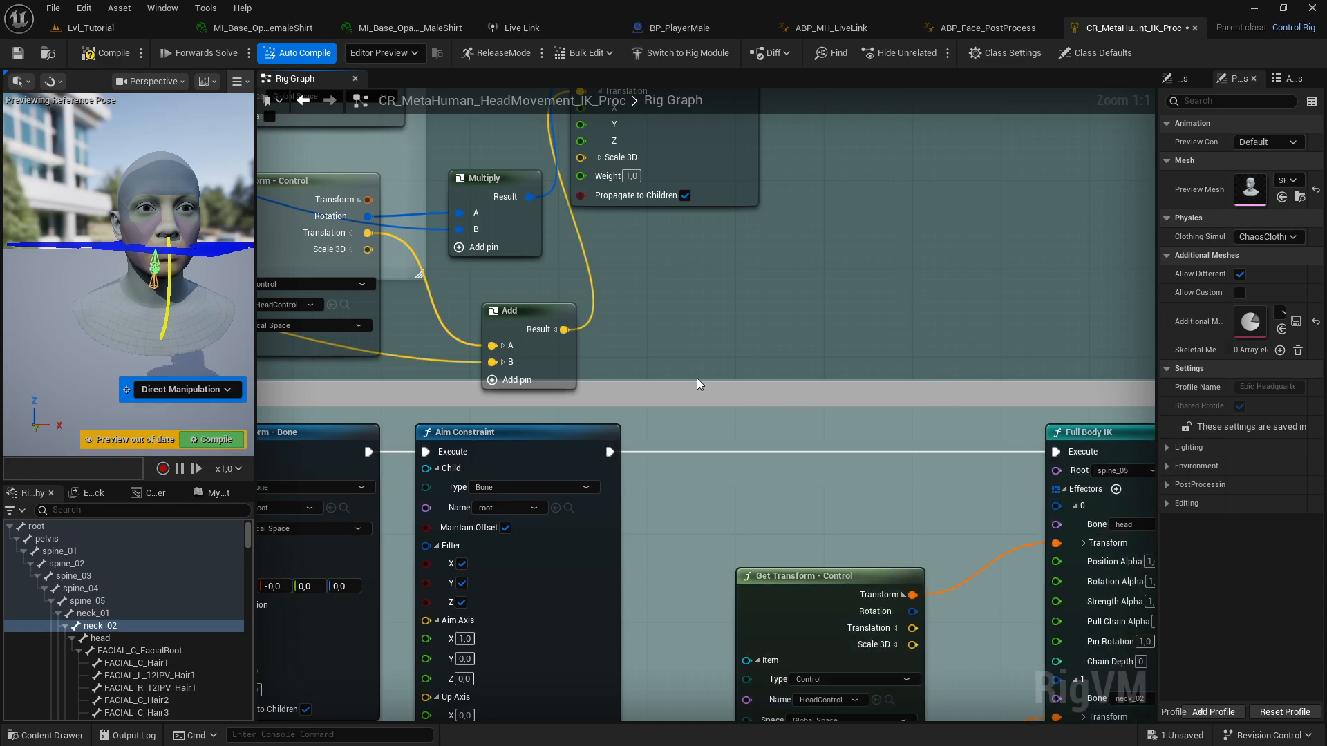
{"action": "left_click", "coordinate": [109, 49]}
Step: Examine the head and neck movement of both characters in Lvl_Tutorial
{"action": "left_click", "coordinate": [110, 30]}
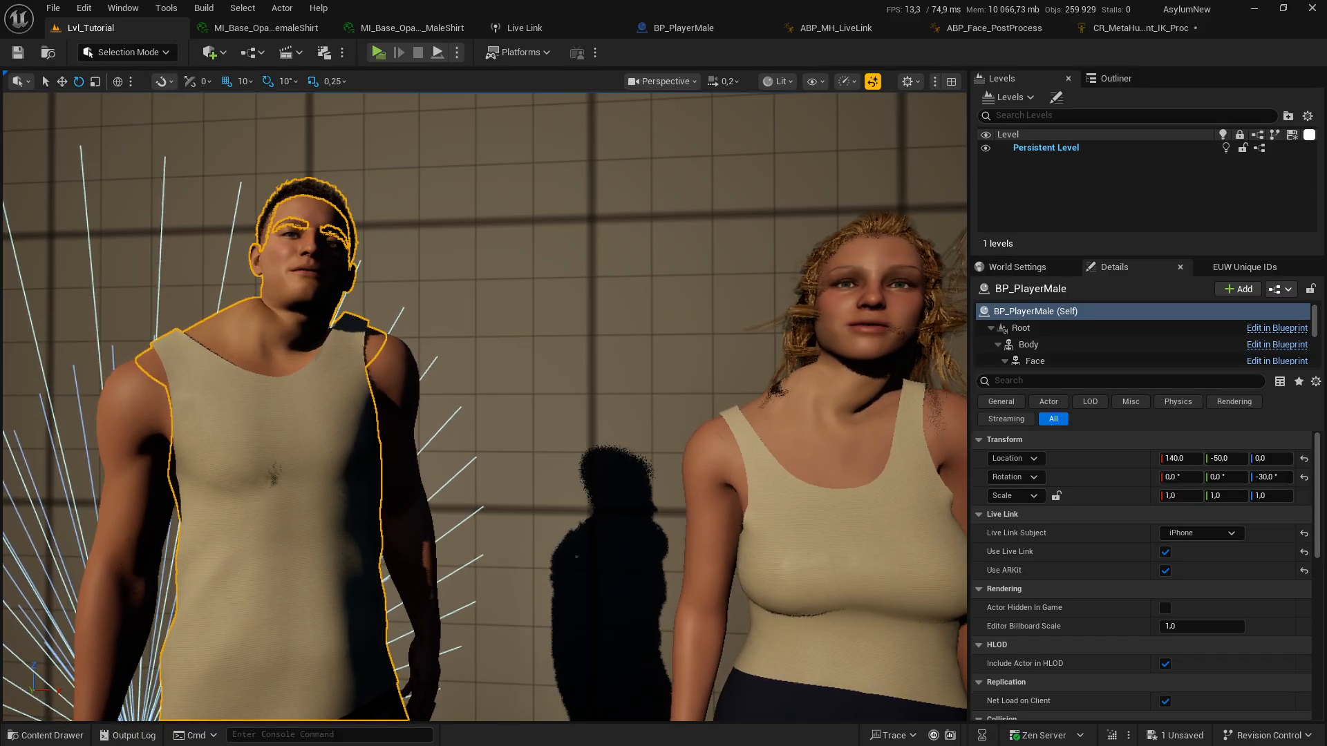
{"action": "scroll", "coordinate": [498, 334], "scroll_direction": "down", "scroll_amount": 1}
{"action": "mouse_move", "coordinate": [498, 334]}
{"action": "right_mouse_down"}
{"action": "mouse_move", "coordinate": [522, 350]}
{"action": "mouse_move", "coordinate": [508, 358]}
{"action": "right_mouse_up"}
{"action": "scroll", "coordinate": [498, 334], "scroll_direction": "up", "scroll_amount": 1}
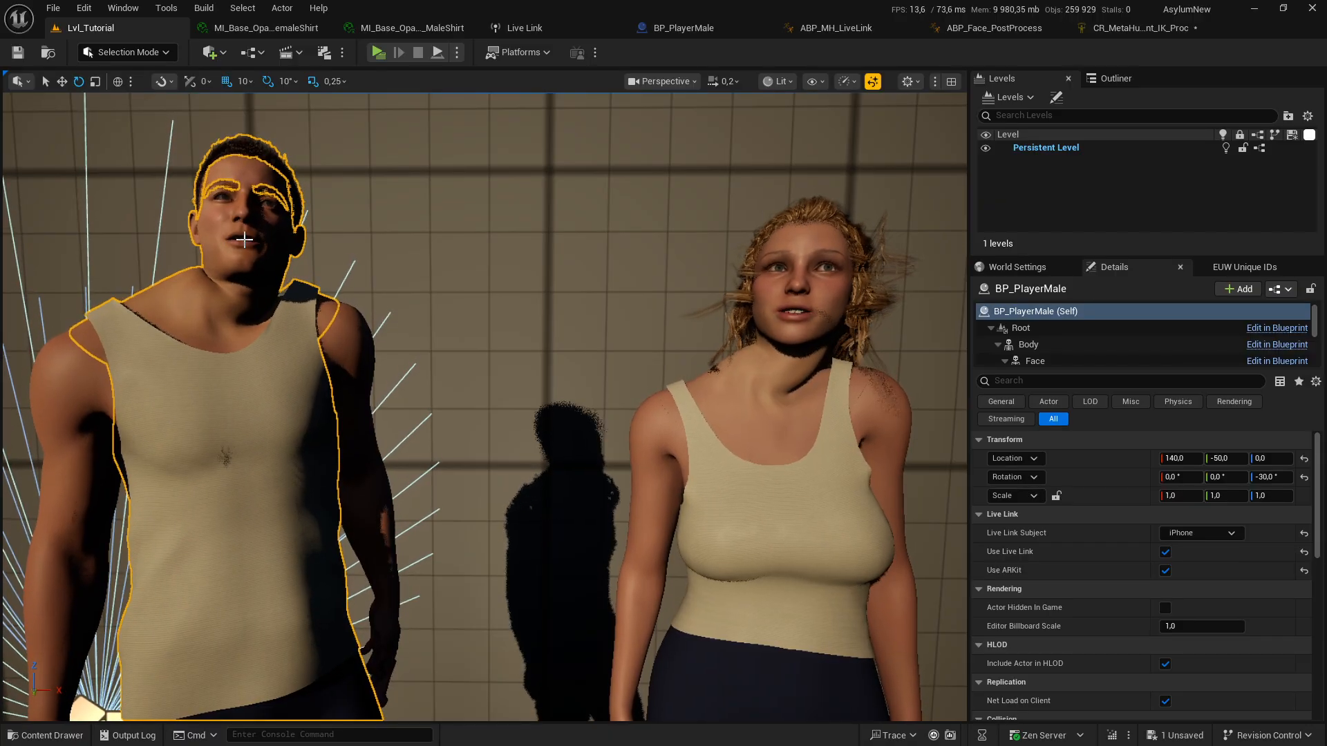
Step: Examine the head bone's Get Transform - Bone Initial node and its Initial option in the Head Movement IK Proxy Controls section
{"action": "left_click", "coordinate": [1134, 28]}
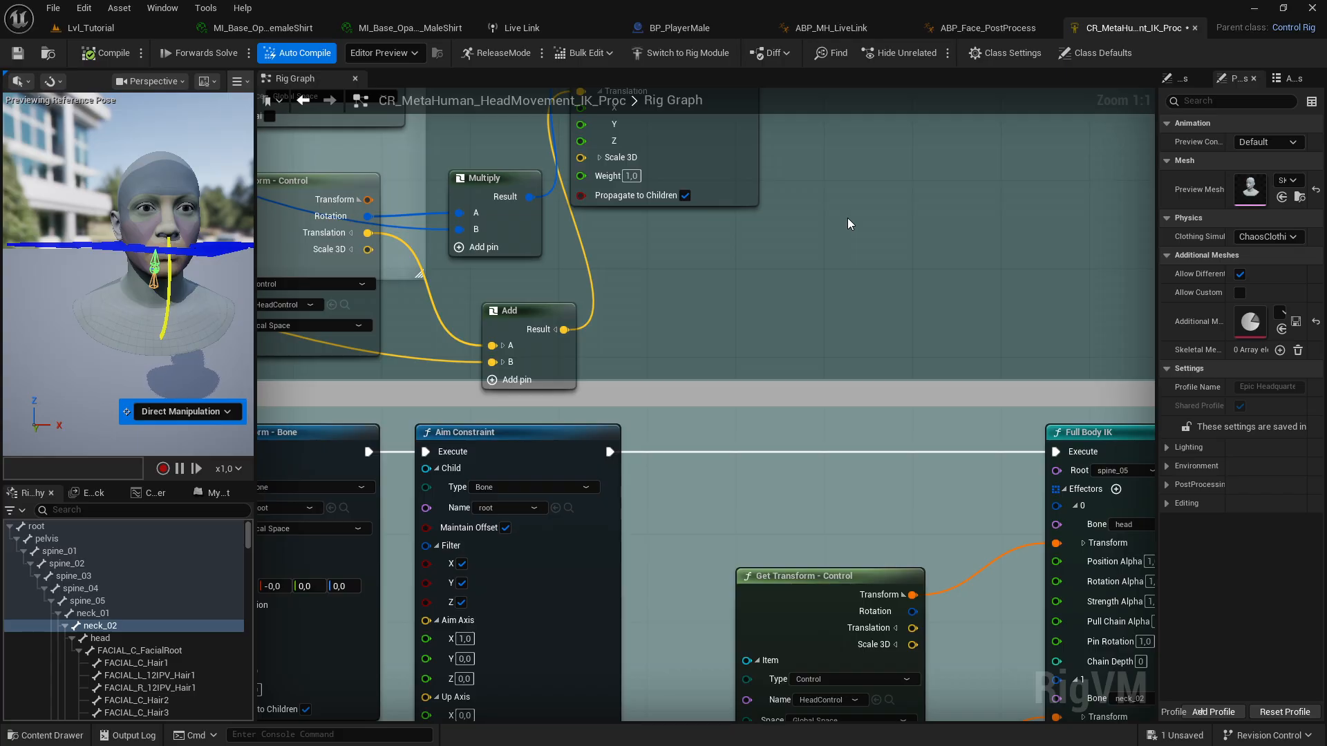
{"action": "right_click_drag", "start_coordinate": [763, 247], "coordinate": [1016, 431]}
{"action": "scroll", "coordinate": [1013, 430], "scroll_direction": "down", "scroll_amount": 4}
{"action": "right_click_drag", "start_coordinate": [798, 235], "coordinate": [846, 536]}
{"action": "scroll", "coordinate": [845, 536], "scroll_direction": "down", "scroll_amount": 2}
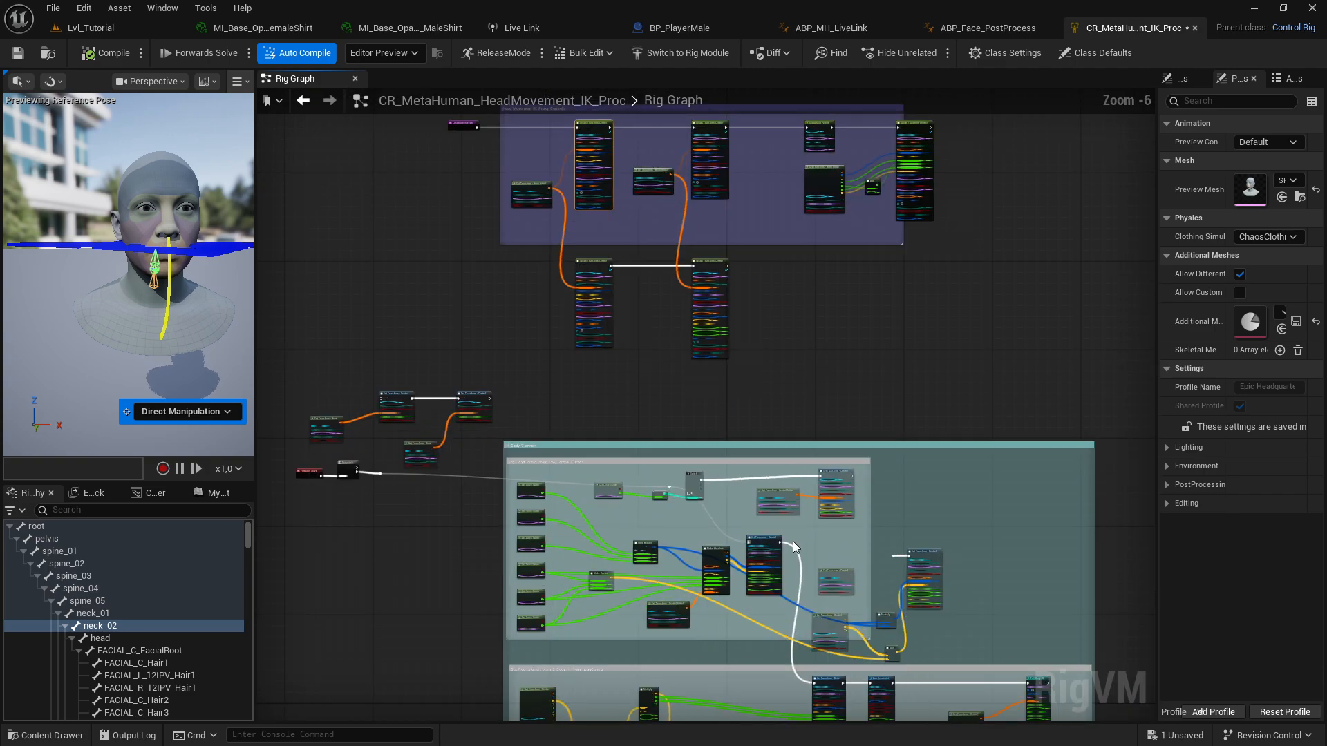
{"action": "right_click_drag", "start_coordinate": [819, 353], "coordinate": [812, 508]}
{"action": "scroll", "coordinate": [812, 507], "scroll_direction": "up", "scroll_amount": 1}
{"action": "right_click_drag", "start_coordinate": [400, 213], "coordinate": [506, 325]}
{"action": "scroll", "coordinate": [506, 325], "scroll_direction": "up", "scroll_amount": 3}
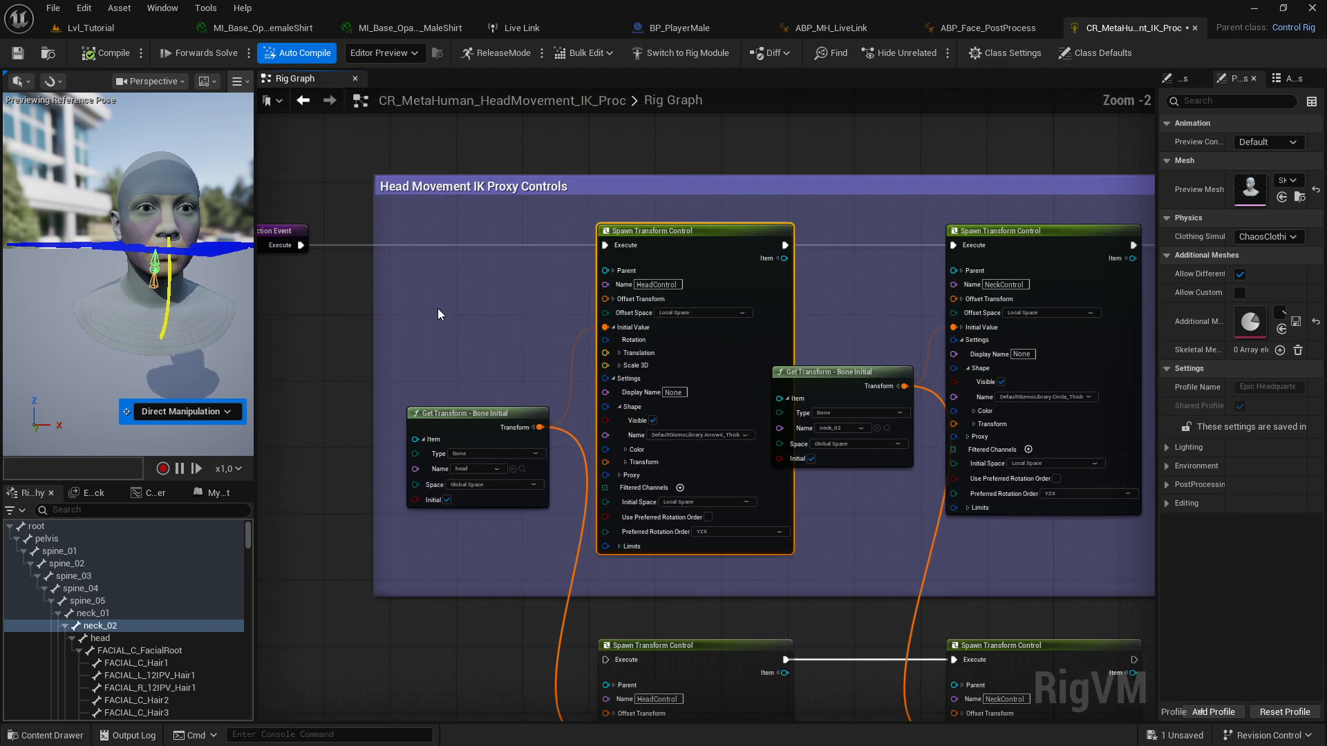
{"action": "right_click_drag", "start_coordinate": [382, 274], "coordinate": [396, 213]}
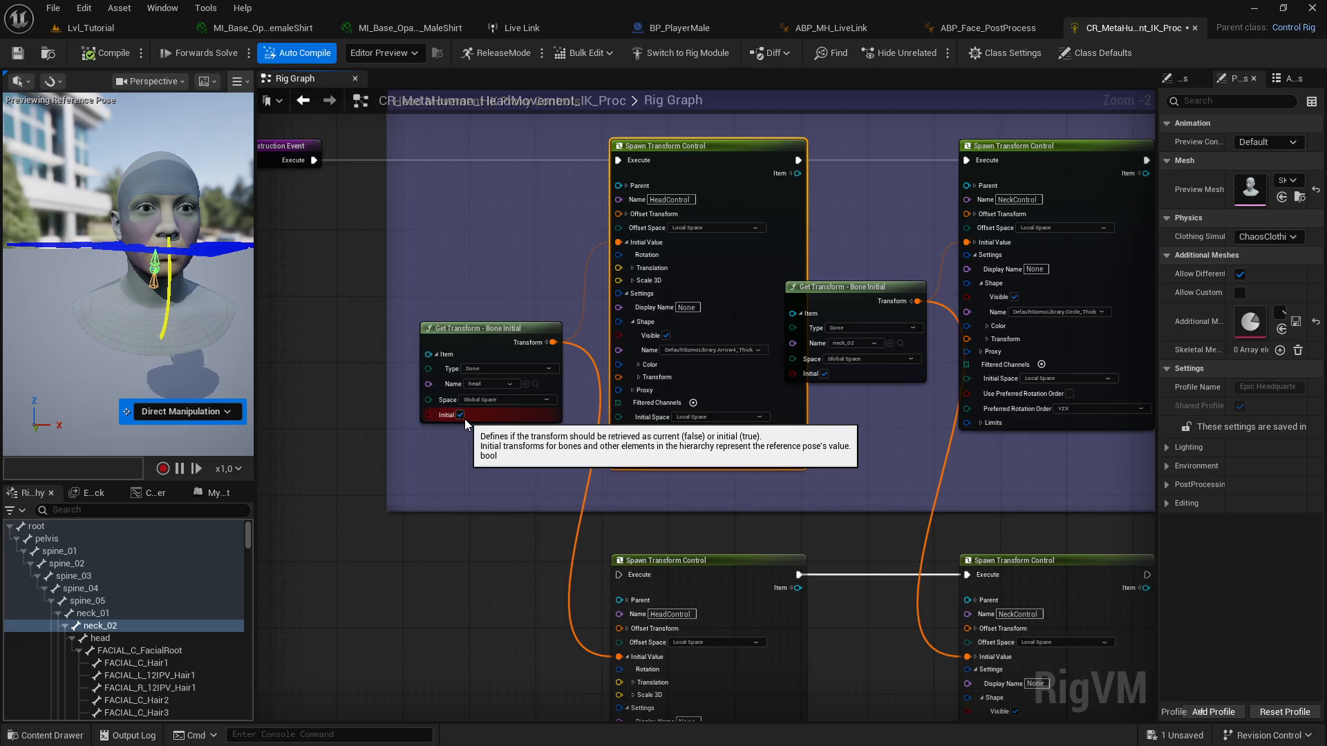
{"action": "scroll", "coordinate": [466, 432], "scroll_direction": "up", "scroll_amount": 2}
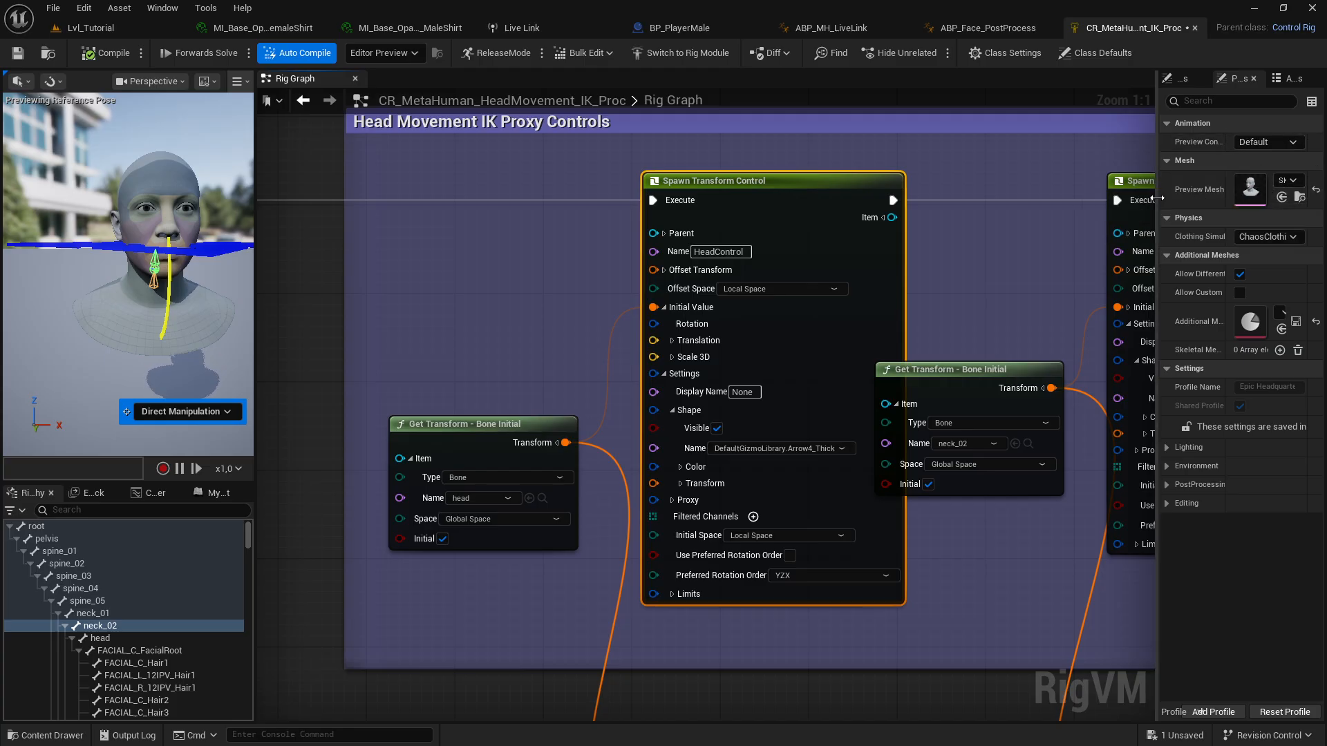
Step: Set the rig's preview controller to Use Specific Animation with the idle_PlayerFemale animation
{"action": "left_click_drag", "start_coordinate": [1157, 415], "coordinate": [991, 415]}
{"action": "left_click", "coordinate": [1188, 143]}
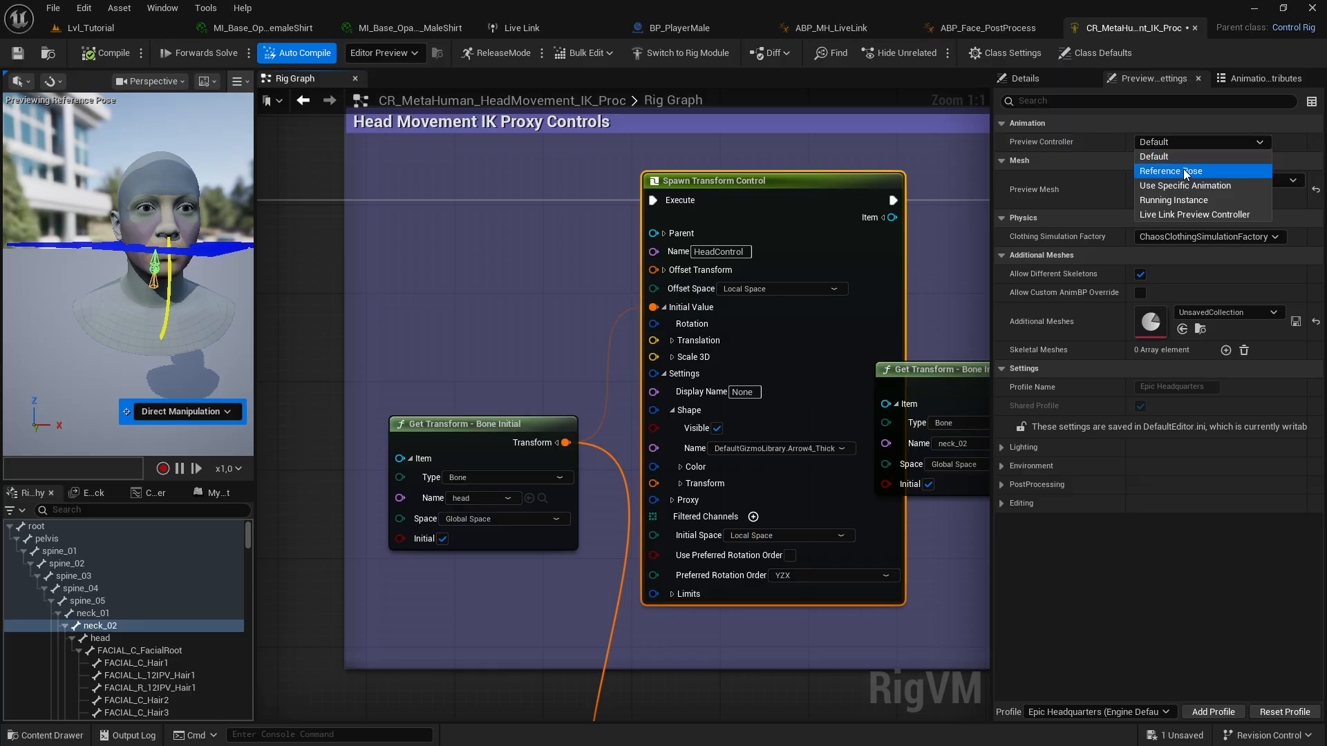
{"action": "left_click", "coordinate": [1185, 187]}
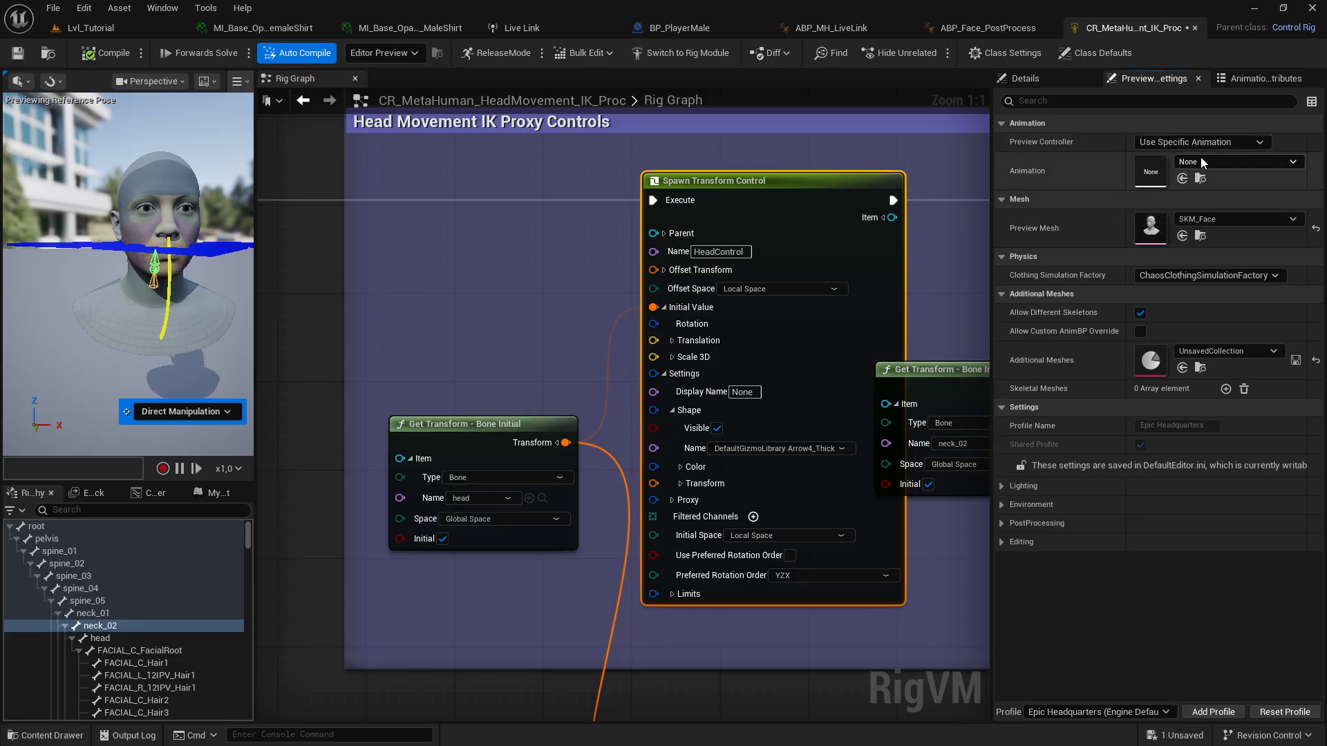
{"action": "left_click", "coordinate": [1201, 161]}
{"action": "type", "text": "idle"}
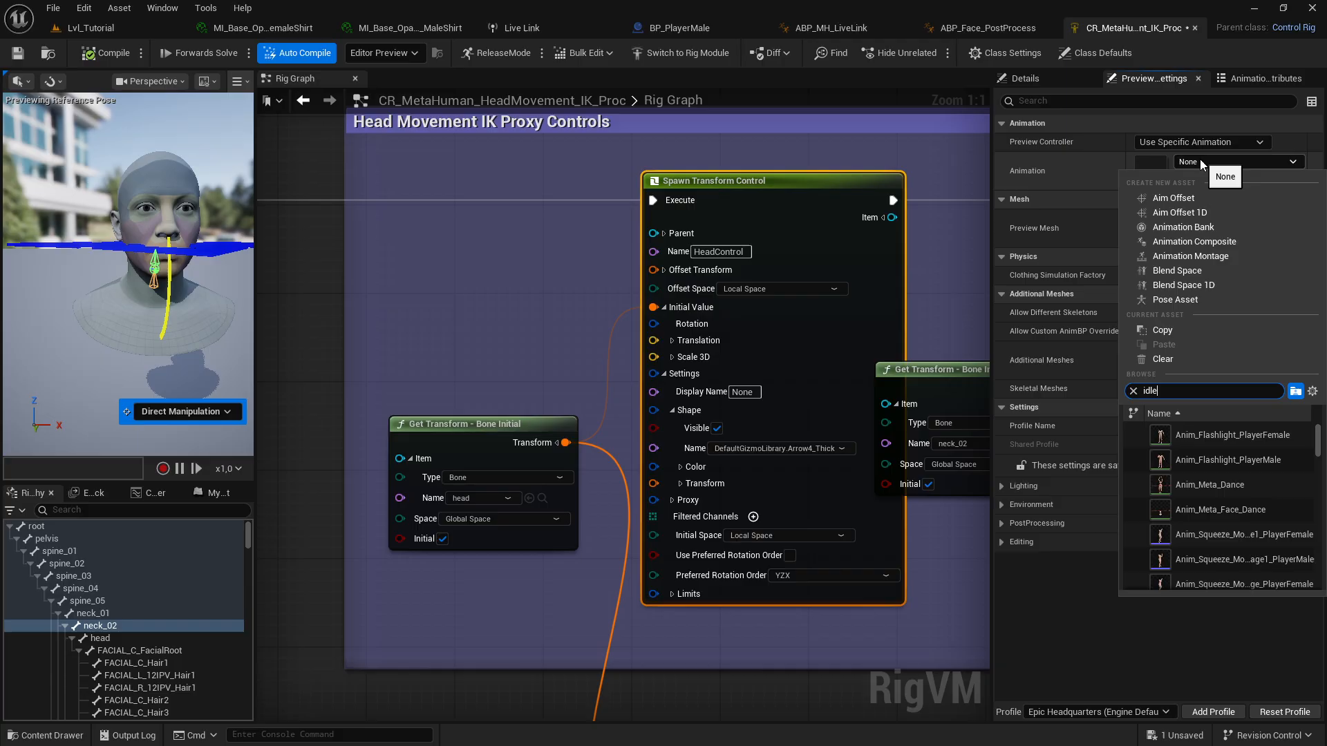
{"action": "type", "text": "_pla"}
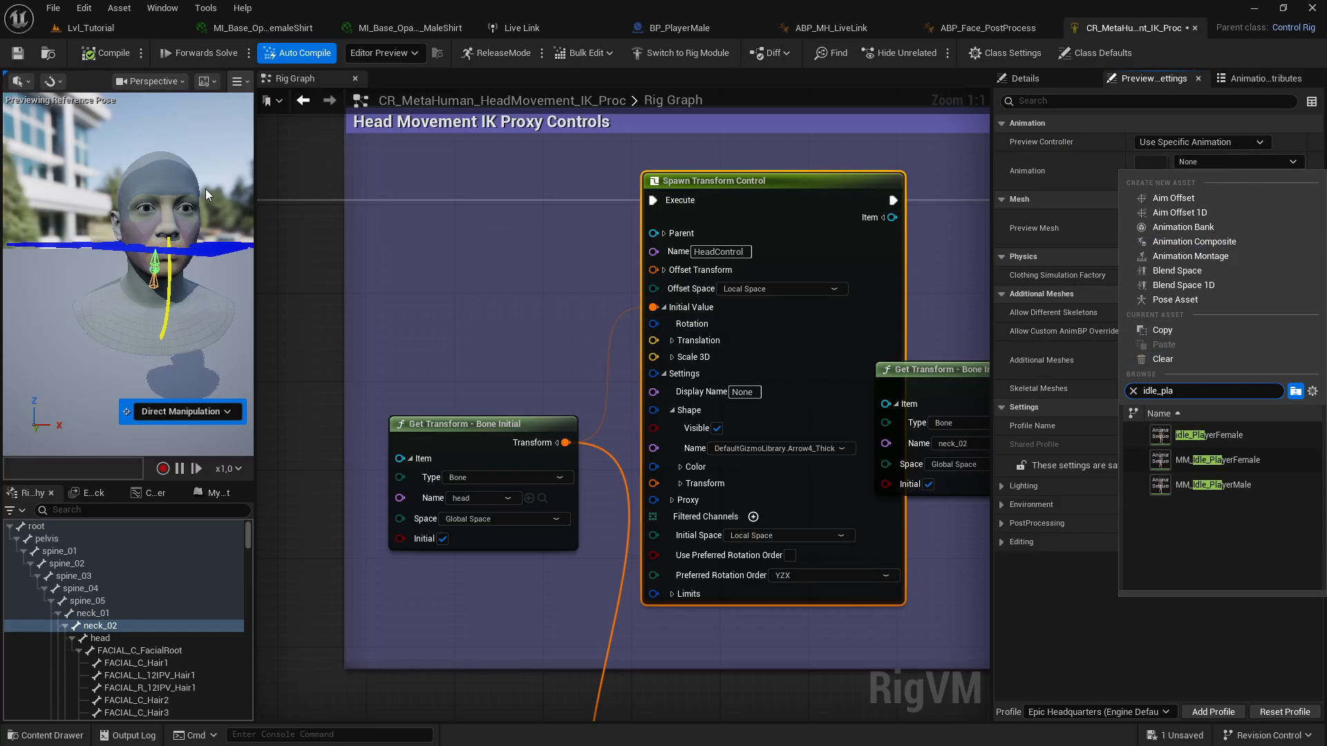
{"action": "left_click", "coordinate": [1197, 437]}
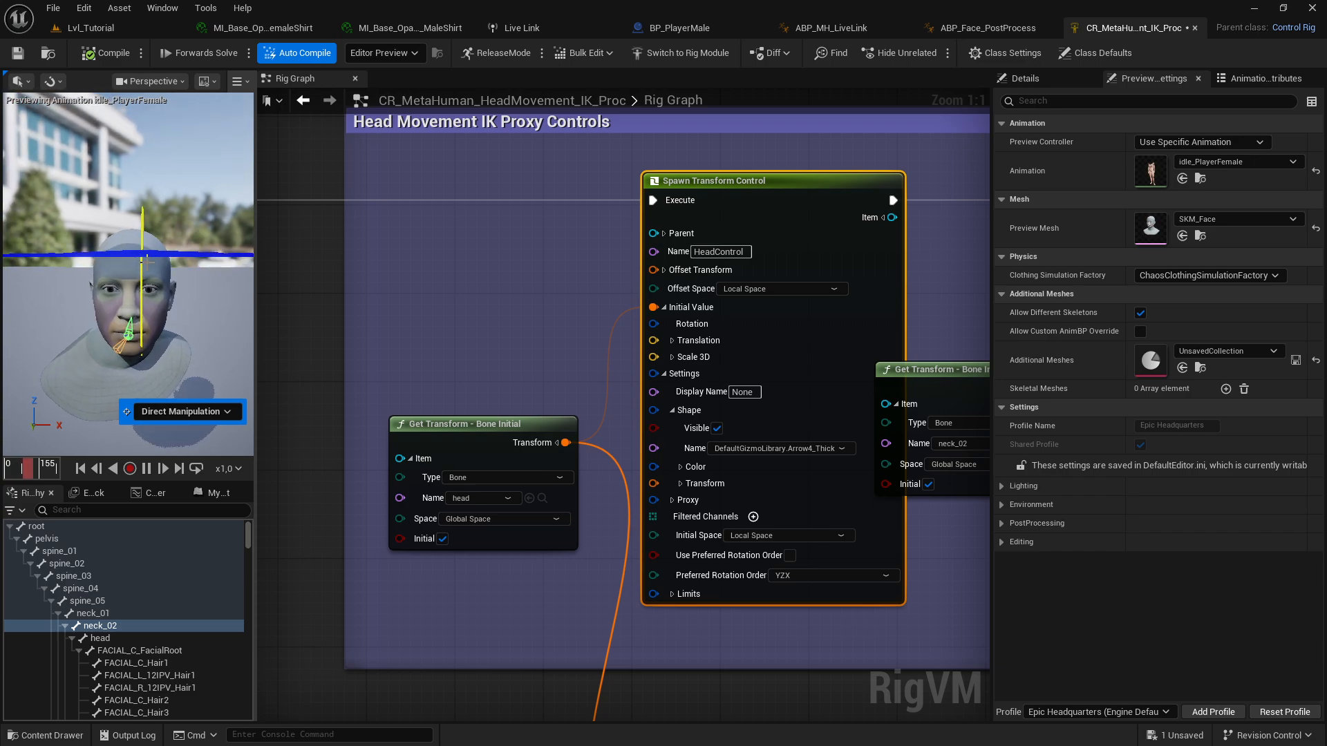
Step: Connect the Forwards Solve Sequence's A output to the Set Transform - Control node driven by the head bone transform
{"action": "scroll", "coordinate": [461, 293], "scroll_direction": "down", "scroll_amount": 3}
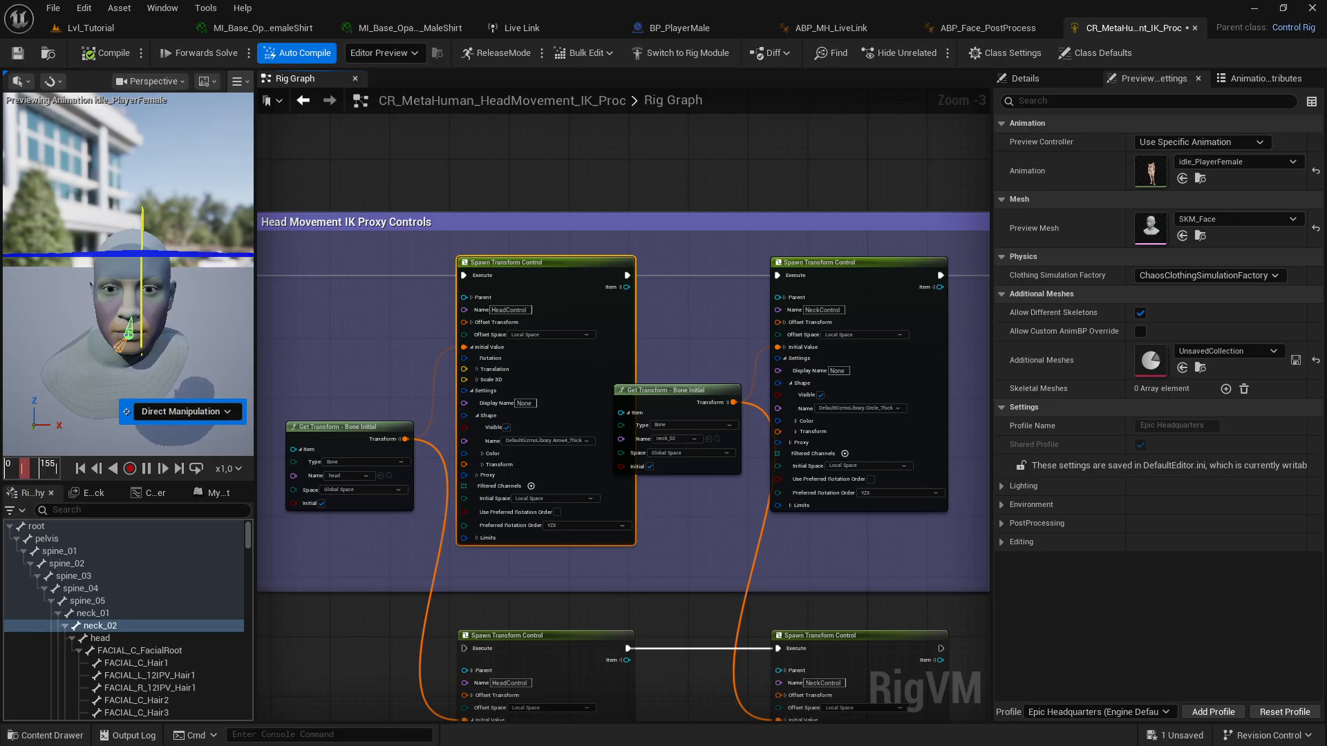
{"action": "right_click_drag", "start_coordinate": [329, 712], "coordinate": [733, 339]}
{"action": "right_click_drag", "start_coordinate": [517, 528], "coordinate": [680, 233]}
{"action": "right_click_drag", "start_coordinate": [463, 485], "coordinate": [595, 450]}
{"action": "scroll", "coordinate": [567, 454], "scroll_direction": "up", "scroll_amount": 3}
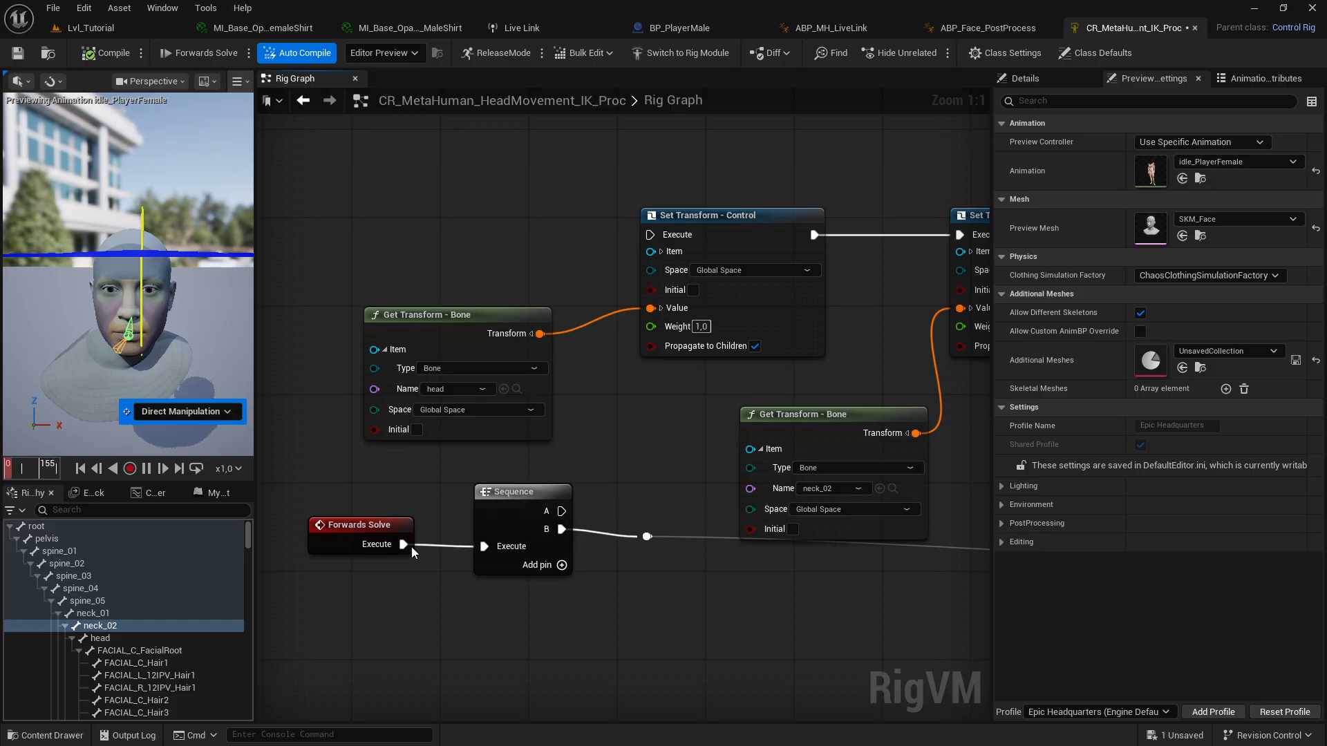
{"action": "right_click_drag", "start_coordinate": [657, 442], "coordinate": [617, 442]}
{"action": "left_click_drag", "start_coordinate": [522, 514], "coordinate": [617, 242]}
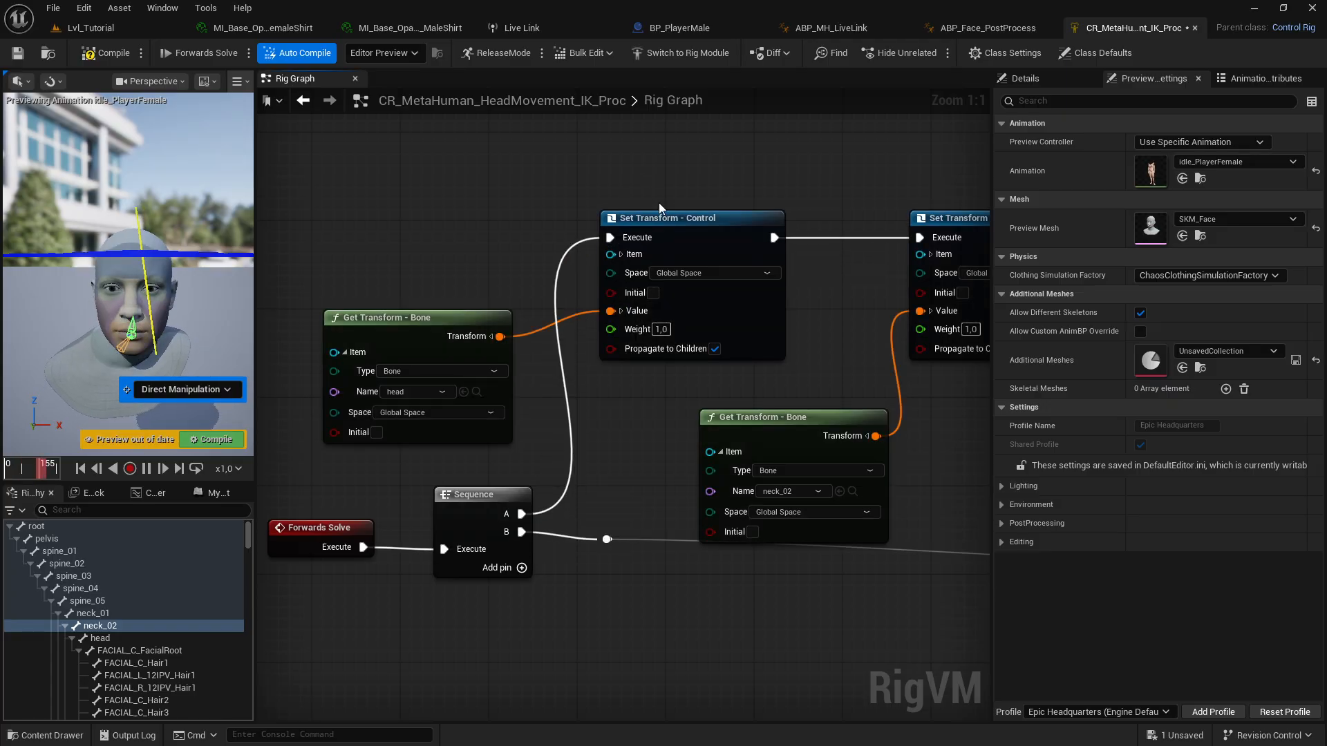
Step: Compile the rig, disconnect the Aim Constraint node from the Full Body IK node's Execute input, and recompile
{"action": "left_click", "coordinate": [116, 53]}
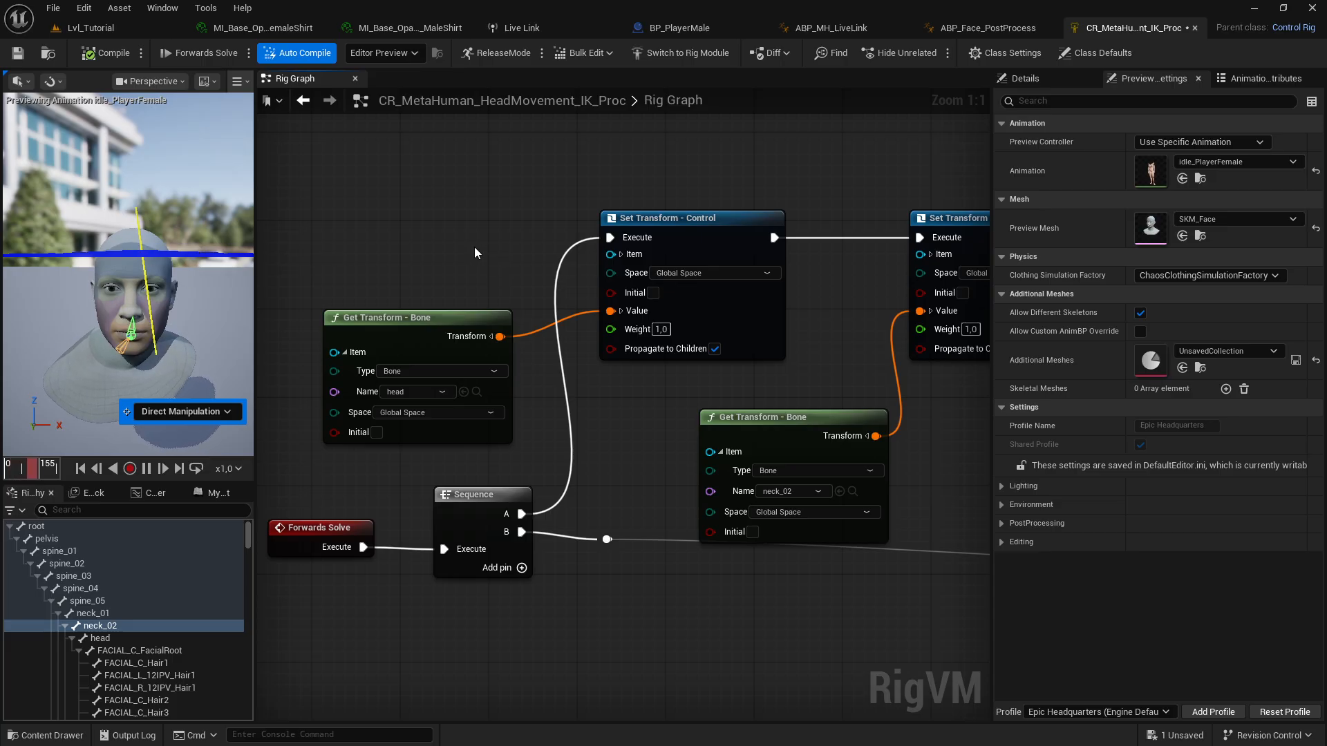
{"action": "right_click_drag", "start_coordinate": [475, 248], "coordinate": [417, 231]}
{"action": "scroll", "coordinate": [550, 336], "scroll_direction": "down", "scroll_amount": 6}
{"action": "right_click_drag", "start_coordinate": [744, 459], "coordinate": [436, 245]}
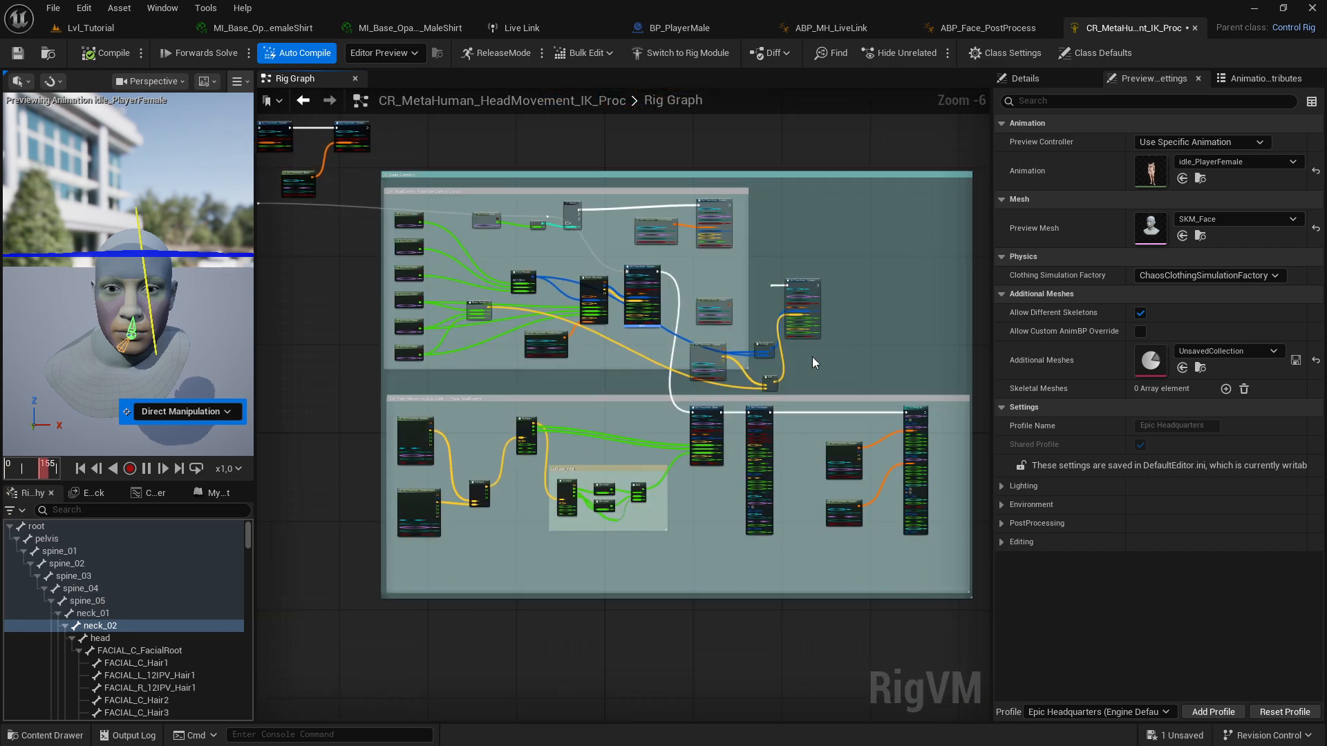
{"action": "right_click_drag", "start_coordinate": [817, 370], "coordinate": [599, 358]}
{"action": "scroll", "coordinate": [598, 358], "scroll_direction": "up", "scroll_amount": 4}
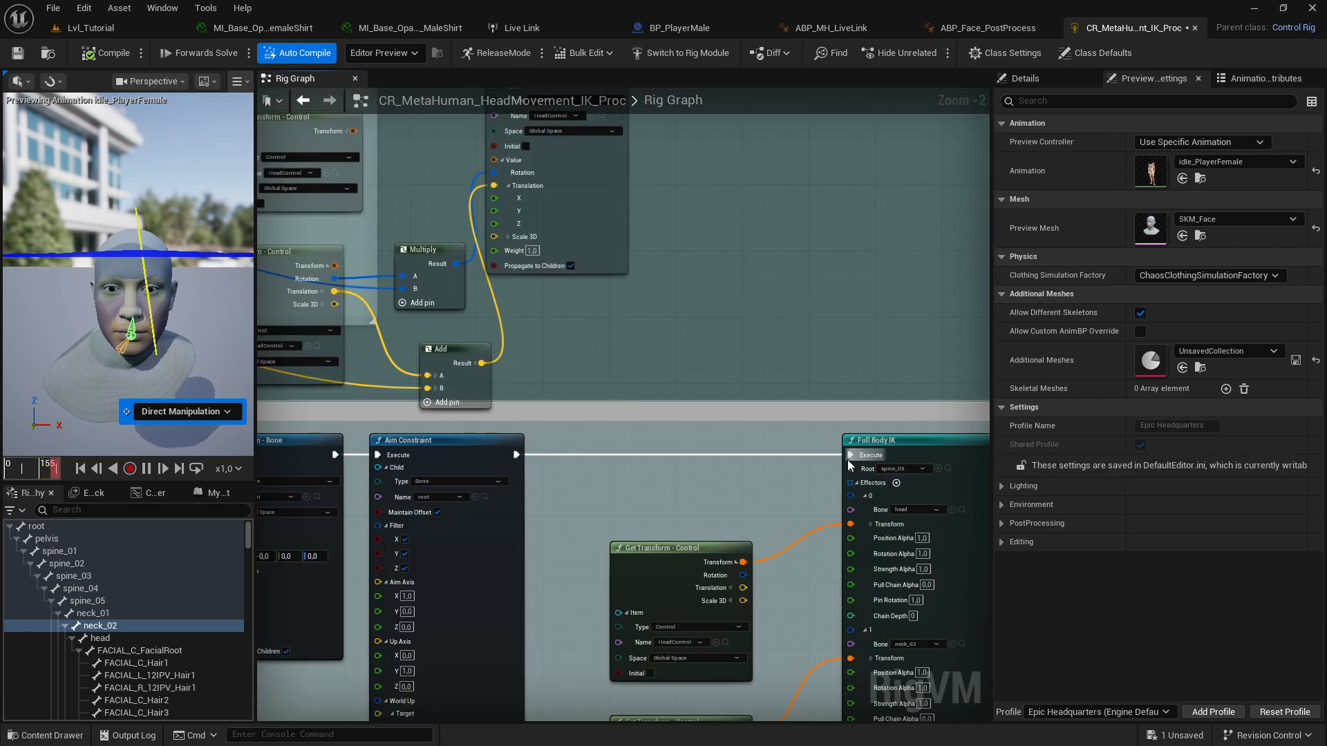
{"action": "left_click", "coordinate": [849, 456], "text": "alt"}
{"action": "left_click", "coordinate": [111, 53]}
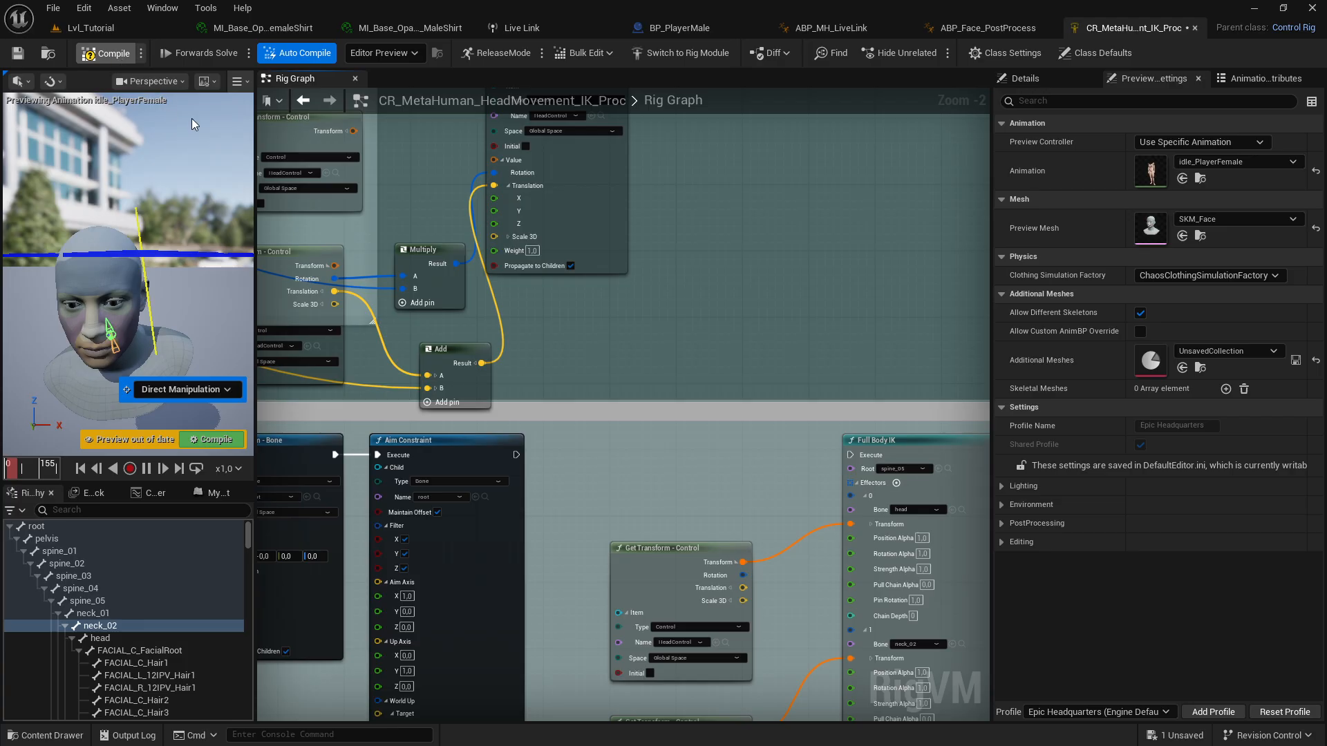
Step: Reroute the Construction Event execution through the lower HeadControl and NeckControl Spawn Transform Control nodes and back into the node following the original pair
{"action": "right_click_drag", "start_coordinate": [531, 295], "coordinate": [853, 376]}
{"action": "scroll", "coordinate": [853, 376], "scroll_direction": "down", "scroll_amount": 4}
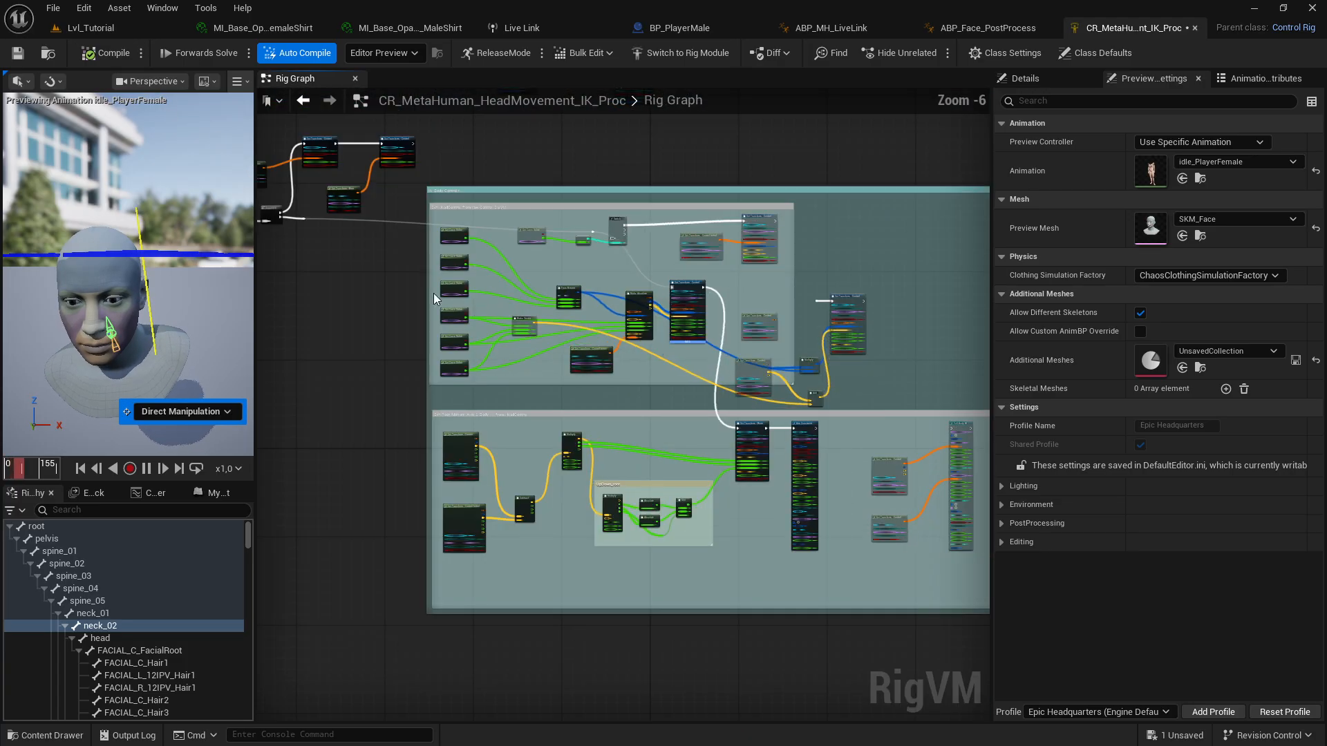
{"action": "right_click_drag", "start_coordinate": [434, 293], "coordinate": [738, 431]}
{"action": "right_click_drag", "start_coordinate": [707, 302], "coordinate": [496, 508]}
{"action": "scroll", "coordinate": [566, 325], "scroll_direction": "up", "scroll_amount": 3}
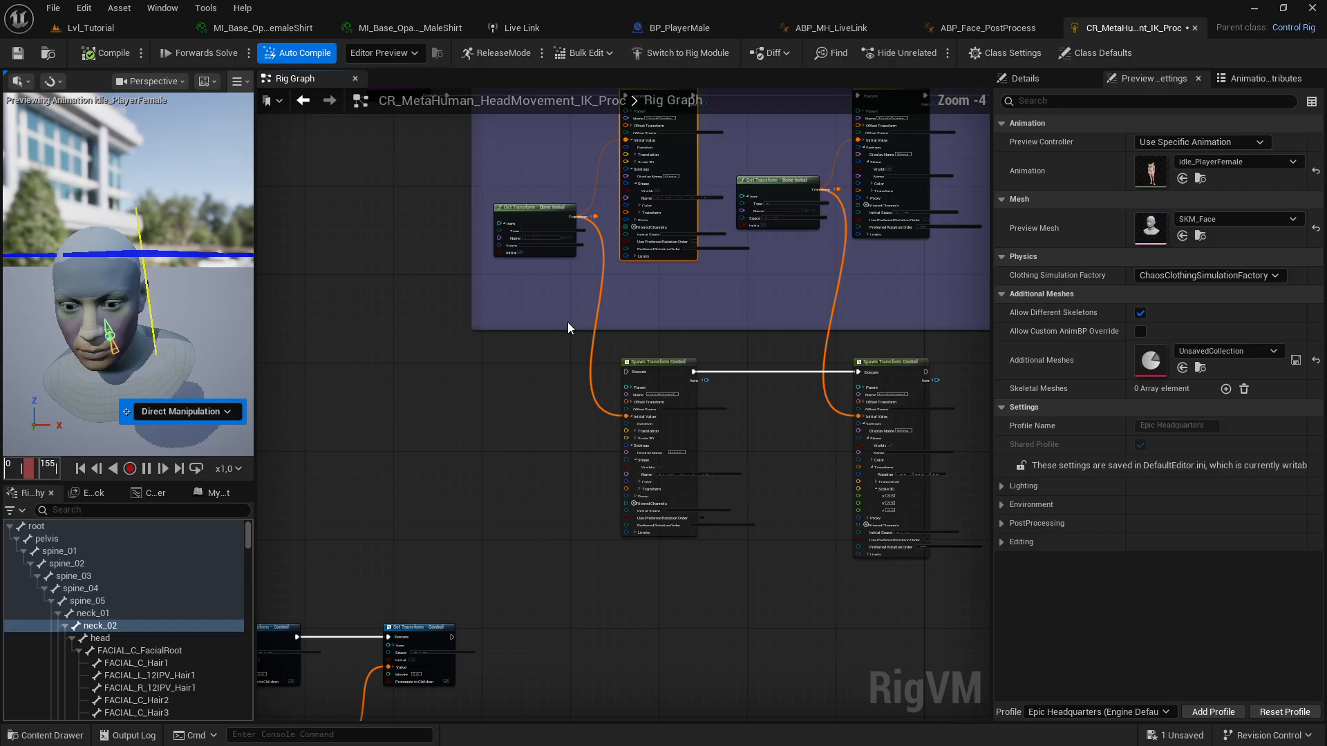
{"action": "right_click_drag", "start_coordinate": [571, 147], "coordinate": [551, 344]}
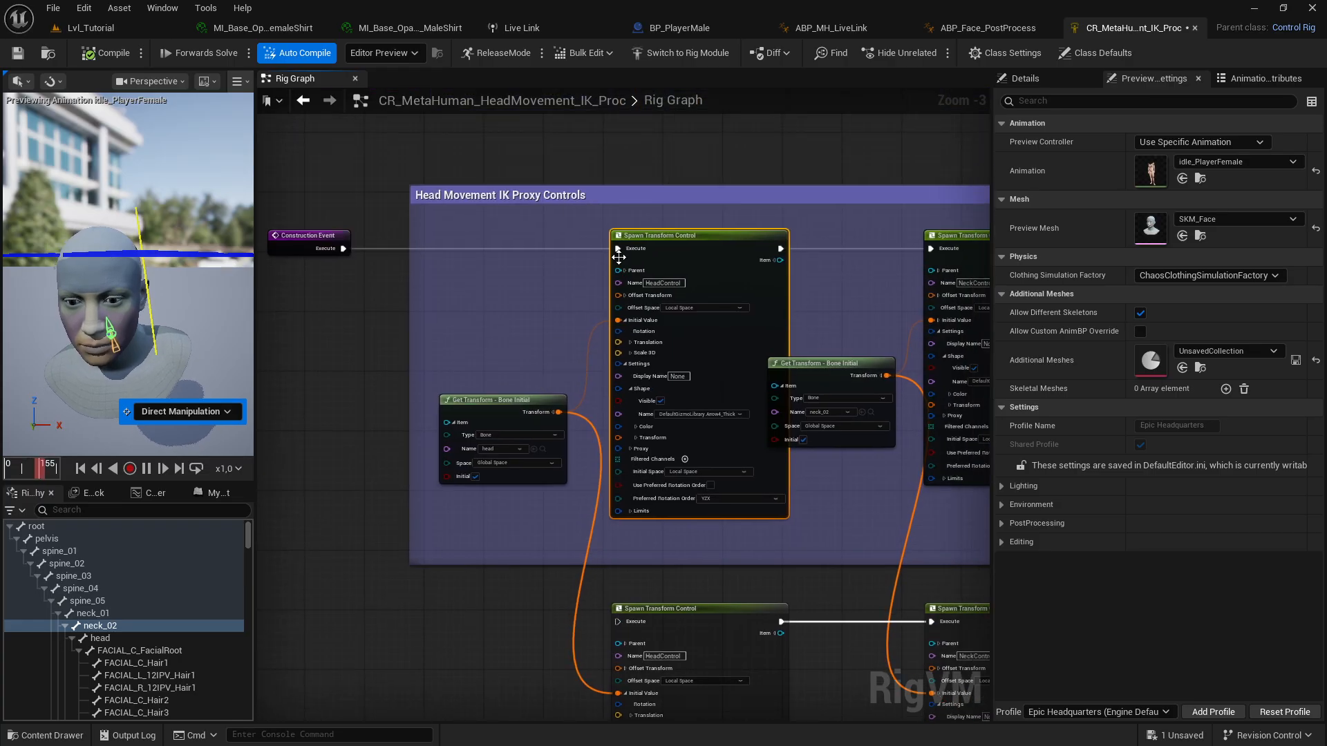
{"action": "left_click_drag", "start_coordinate": [619, 257], "coordinate": [618, 625], "text": "ctrl"}
{"action": "right_click_drag", "start_coordinate": [776, 605], "coordinate": [368, 453]}
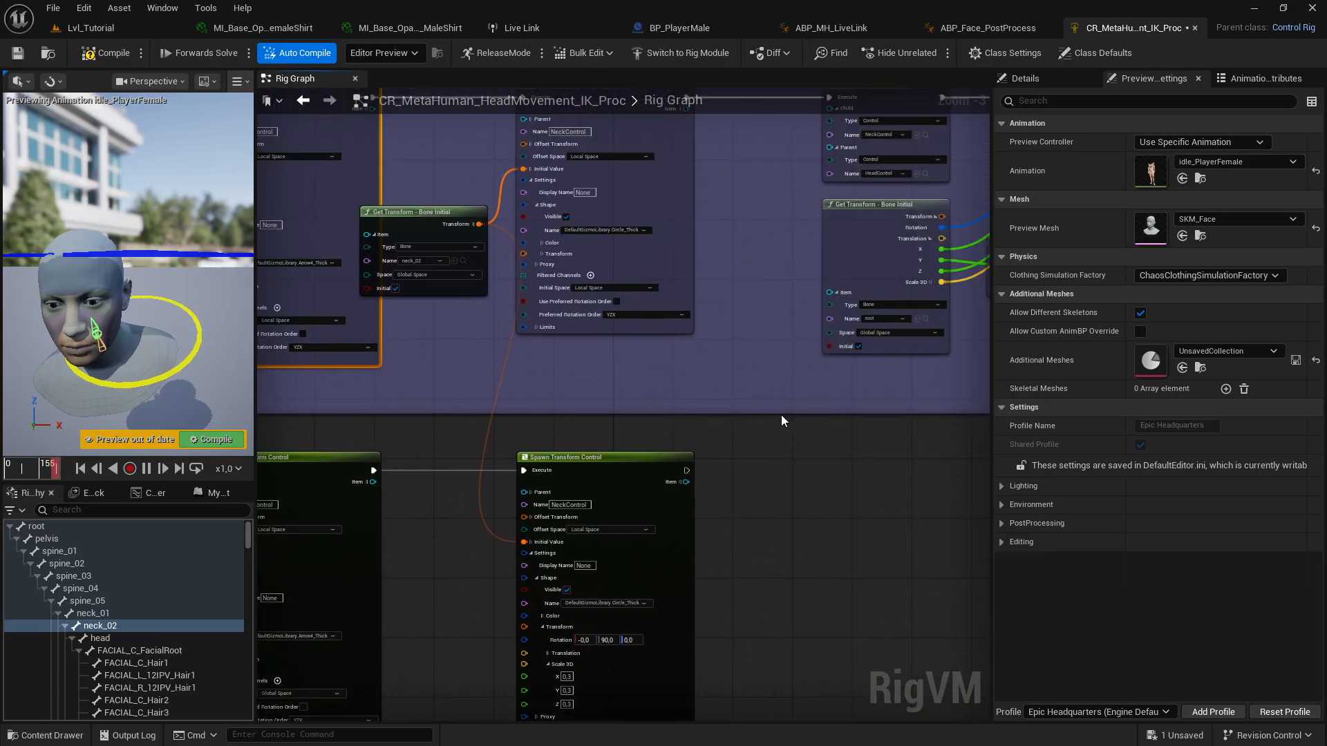
{"action": "right_click_drag", "start_coordinate": [783, 421], "coordinate": [732, 517]}
{"action": "left_click_drag", "start_coordinate": [635, 567], "coordinate": [782, 198]}
Step: Compare the Initial Space settings of the original and lower Spawn Transform Control nodes, and compile the rig
{"action": "scroll", "coordinate": [566, 460], "scroll_direction": "up", "scroll_amount": 3}
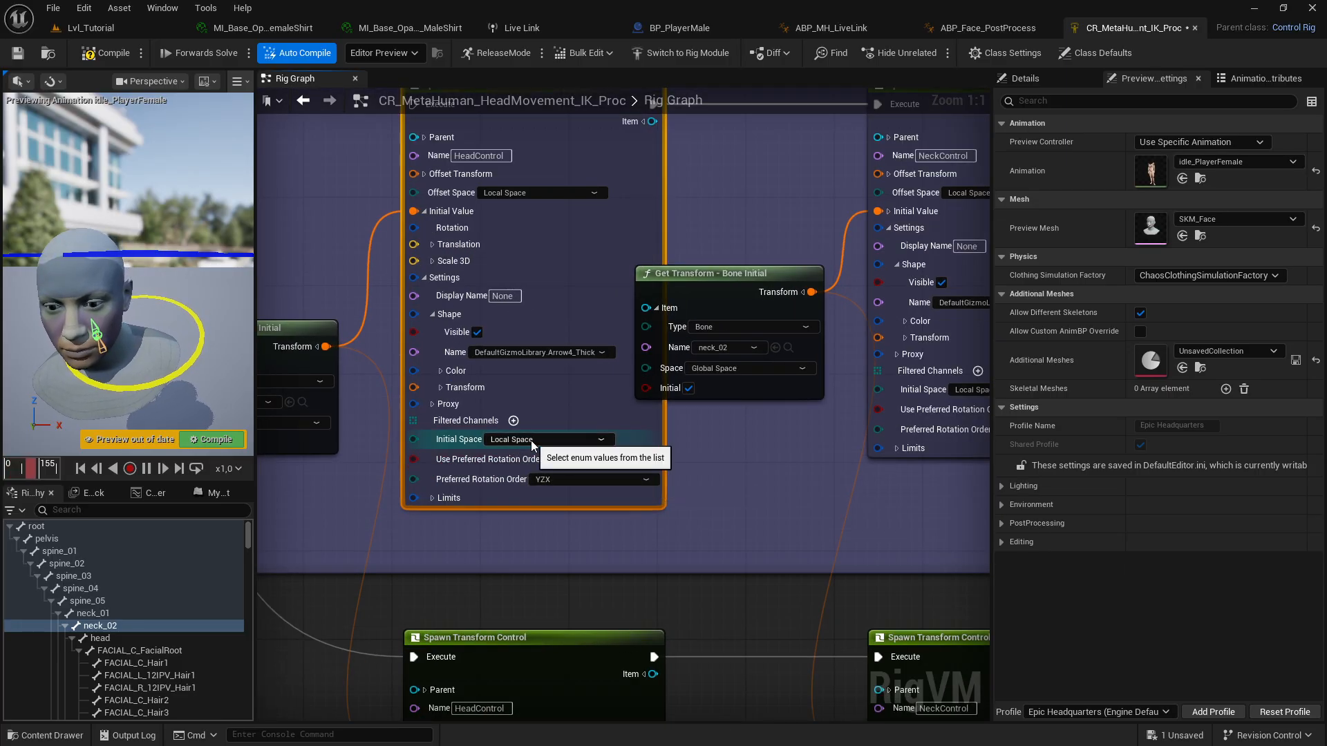
{"action": "right_click_drag", "start_coordinate": [531, 441], "coordinate": [800, 276]}
{"action": "right_click_drag", "start_coordinate": [748, 509], "coordinate": [800, 283]}
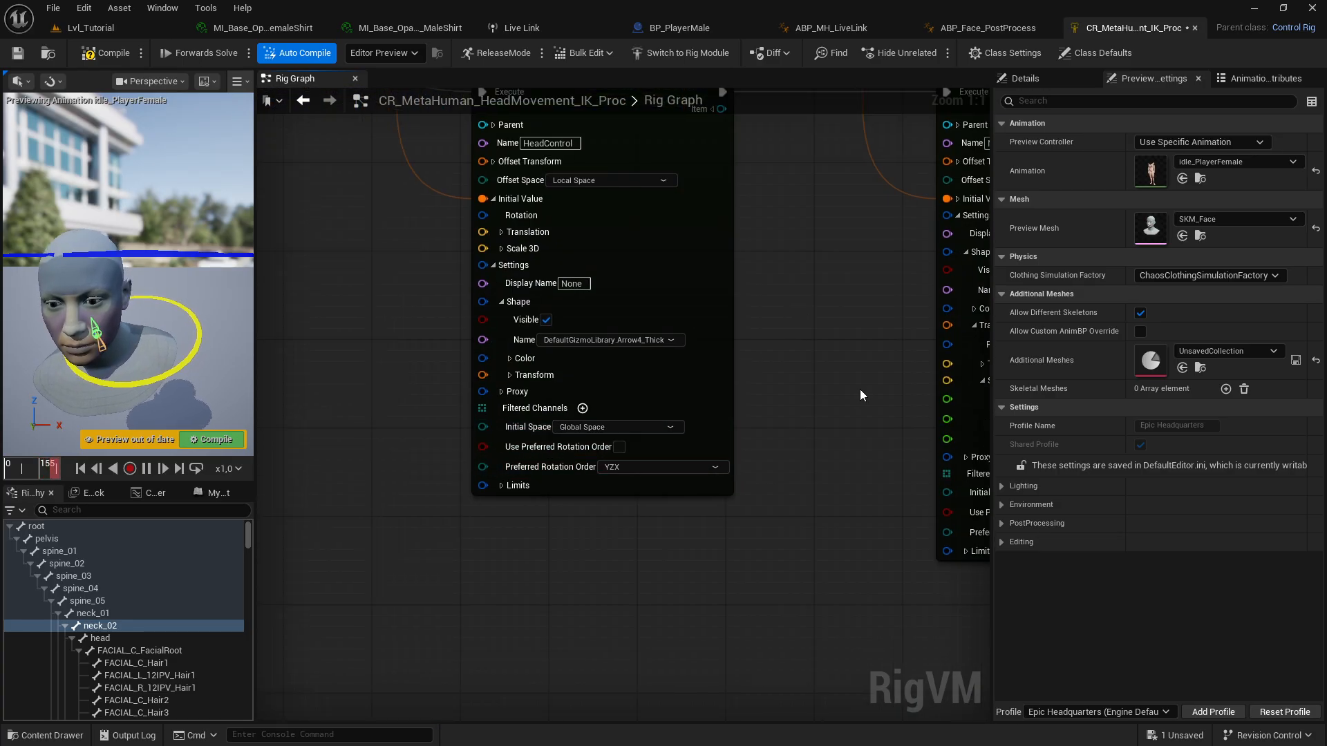
{"action": "right_click_drag", "start_coordinate": [860, 396], "coordinate": [560, 397]}
{"action": "right_click_drag", "start_coordinate": [543, 210], "coordinate": [680, 319]}
{"action": "scroll", "coordinate": [611, 484], "scroll_direction": "down", "scroll_amount": 4}
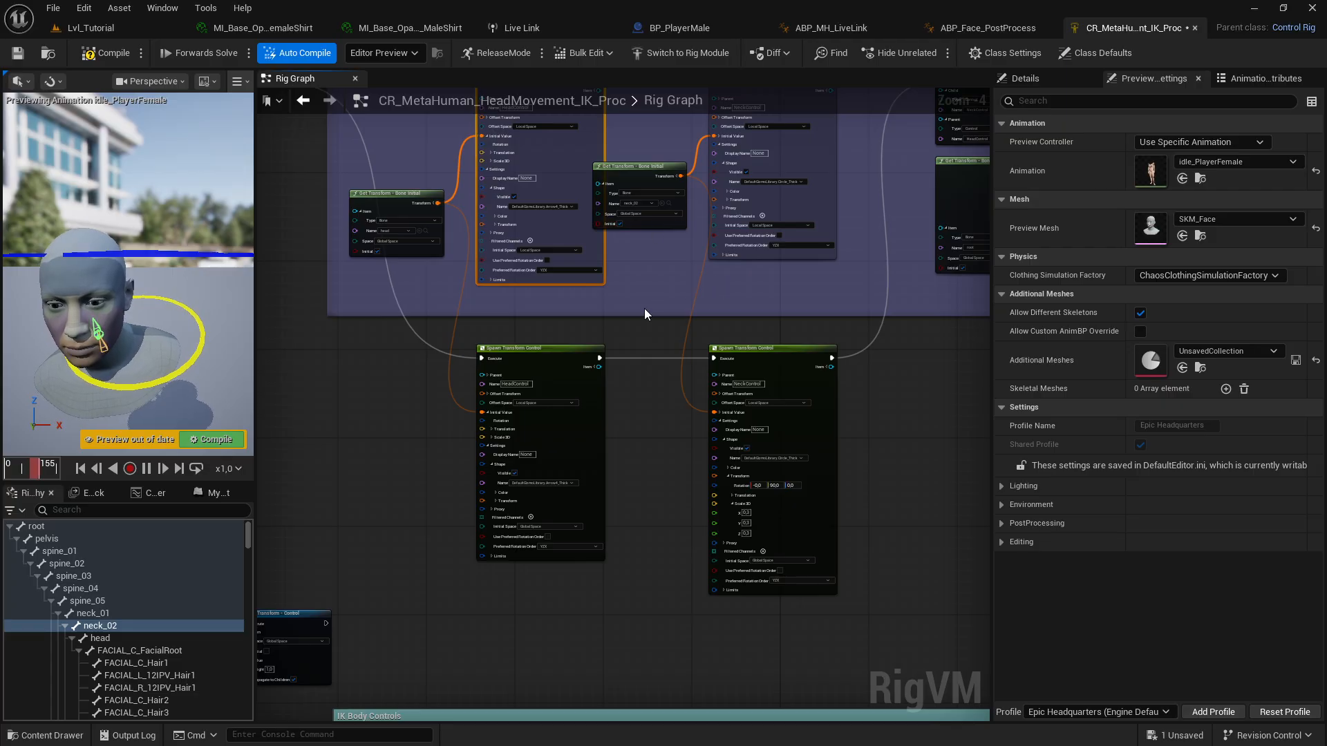
{"action": "scroll", "coordinate": [667, 310], "scroll_direction": "up", "scroll_amount": 3}
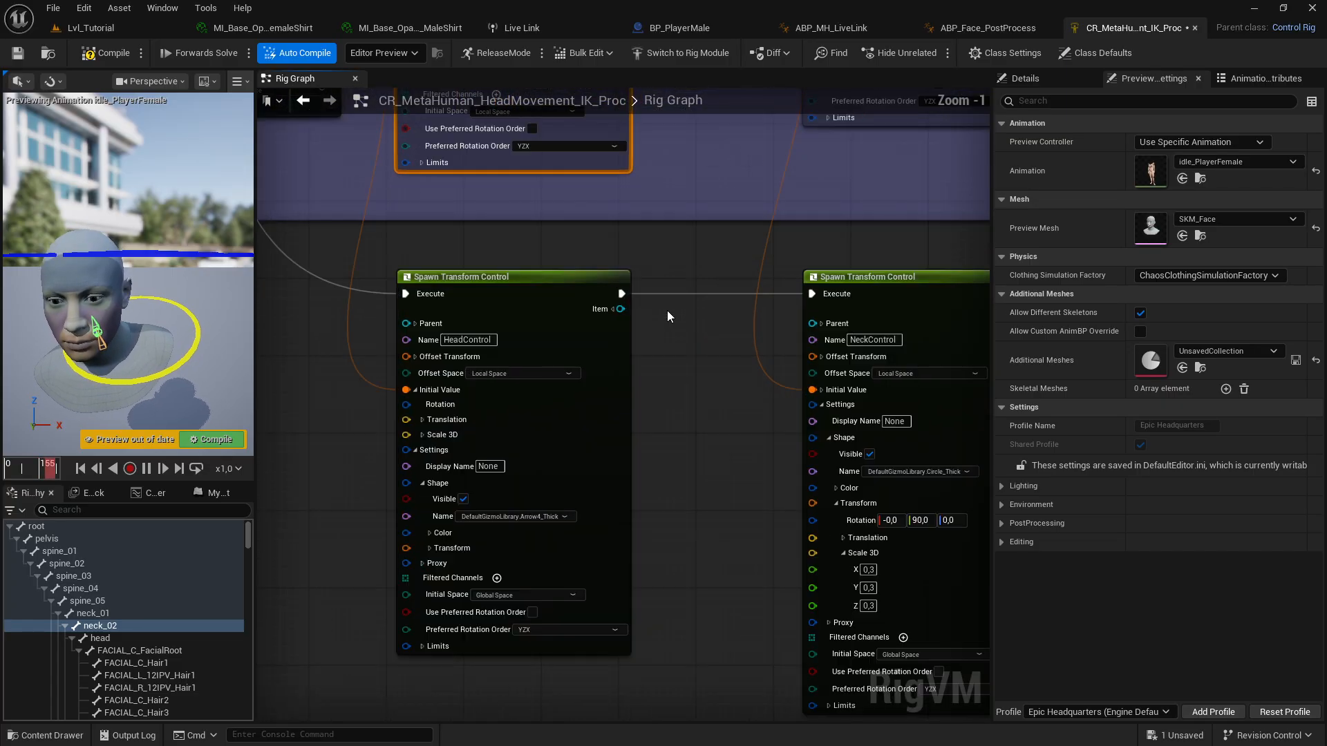
{"action": "right_click_drag", "start_coordinate": [670, 403], "coordinate": [706, 271]}
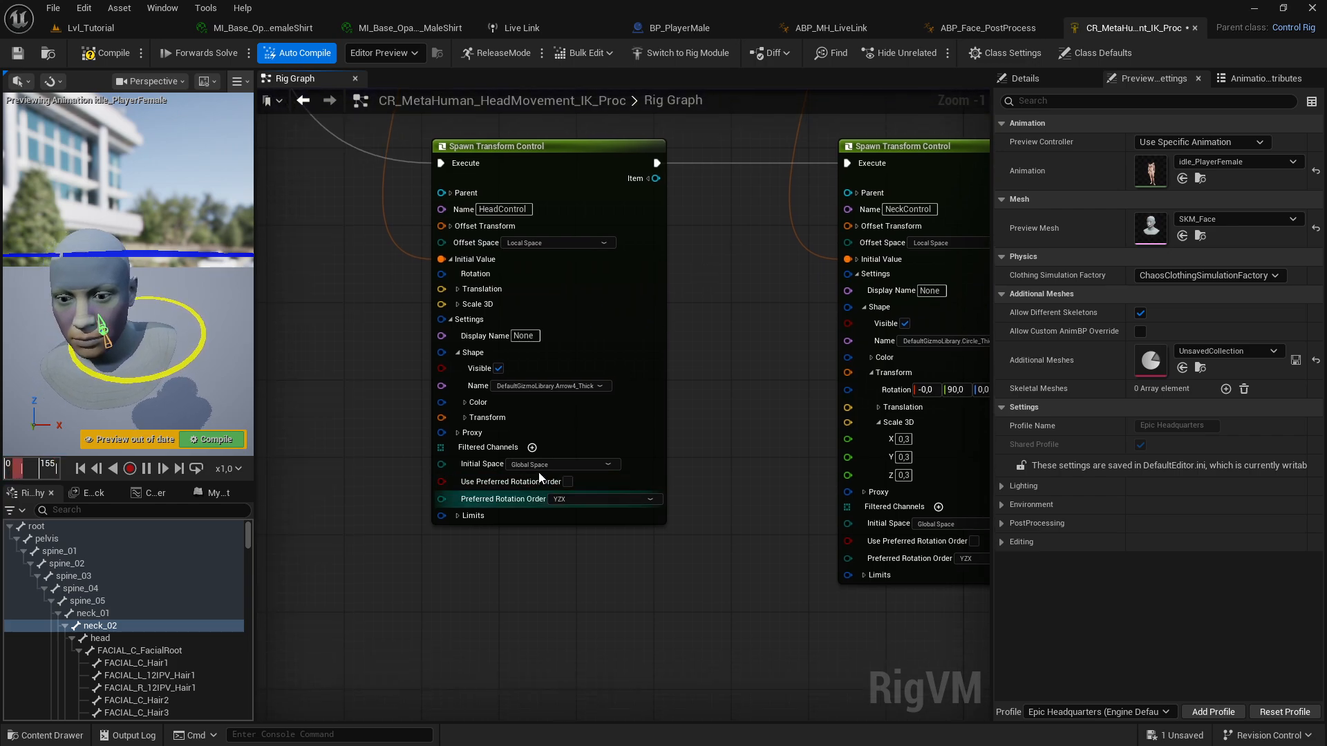
{"action": "left_click", "coordinate": [102, 52]}
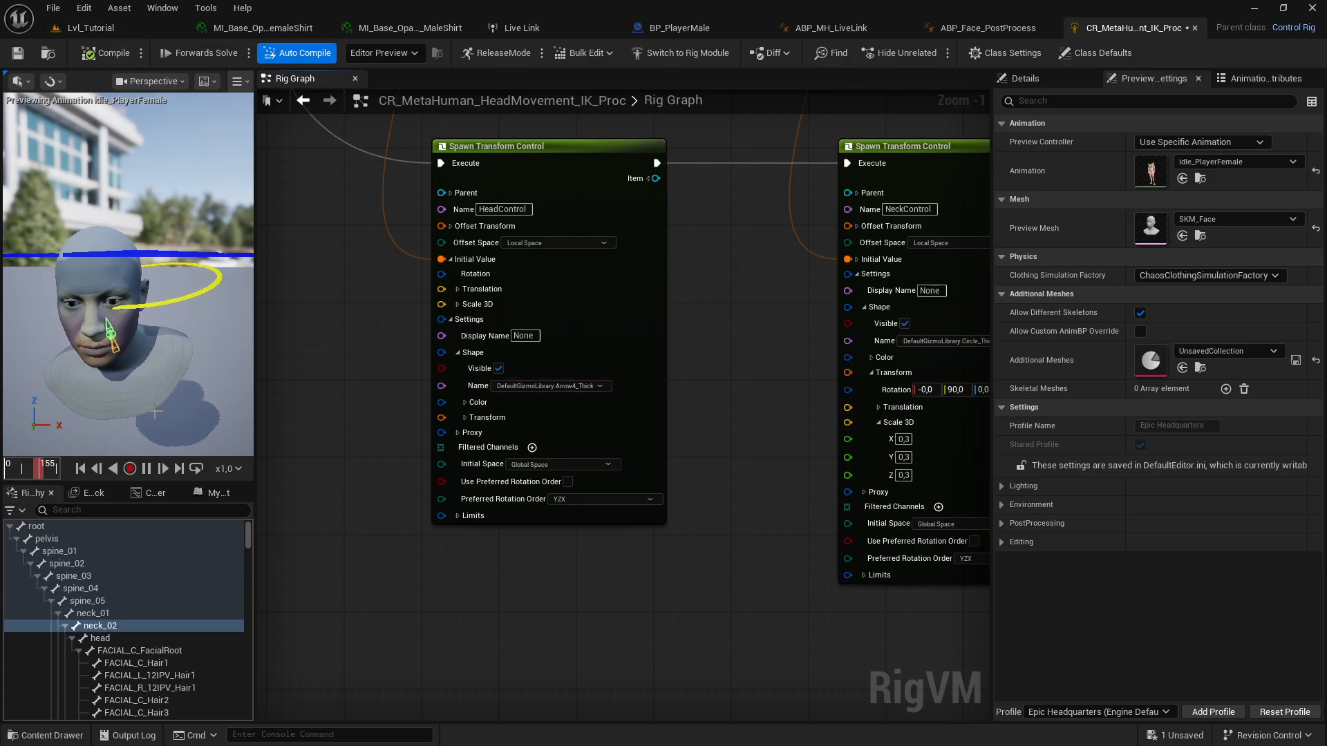
Step: Add a Set Transform - Control node for HeadControl and place it above the existing one near Forwards Solve
{"action": "right_click_drag", "start_coordinate": [343, 509], "coordinate": [725, 504]}
{"action": "scroll", "coordinate": [723, 505], "scroll_direction": "up", "scroll_amount": 1}
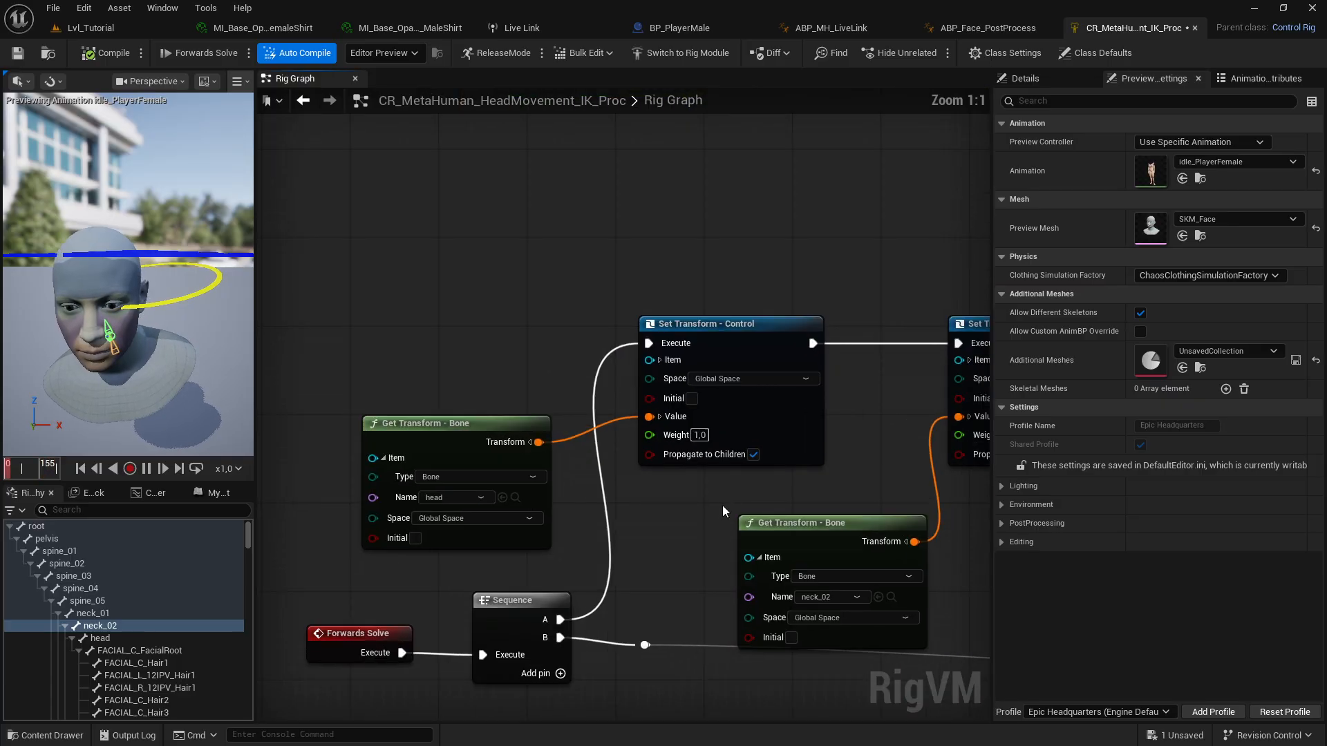
{"action": "right_click_drag", "start_coordinate": [357, 607], "coordinate": [391, 568]}
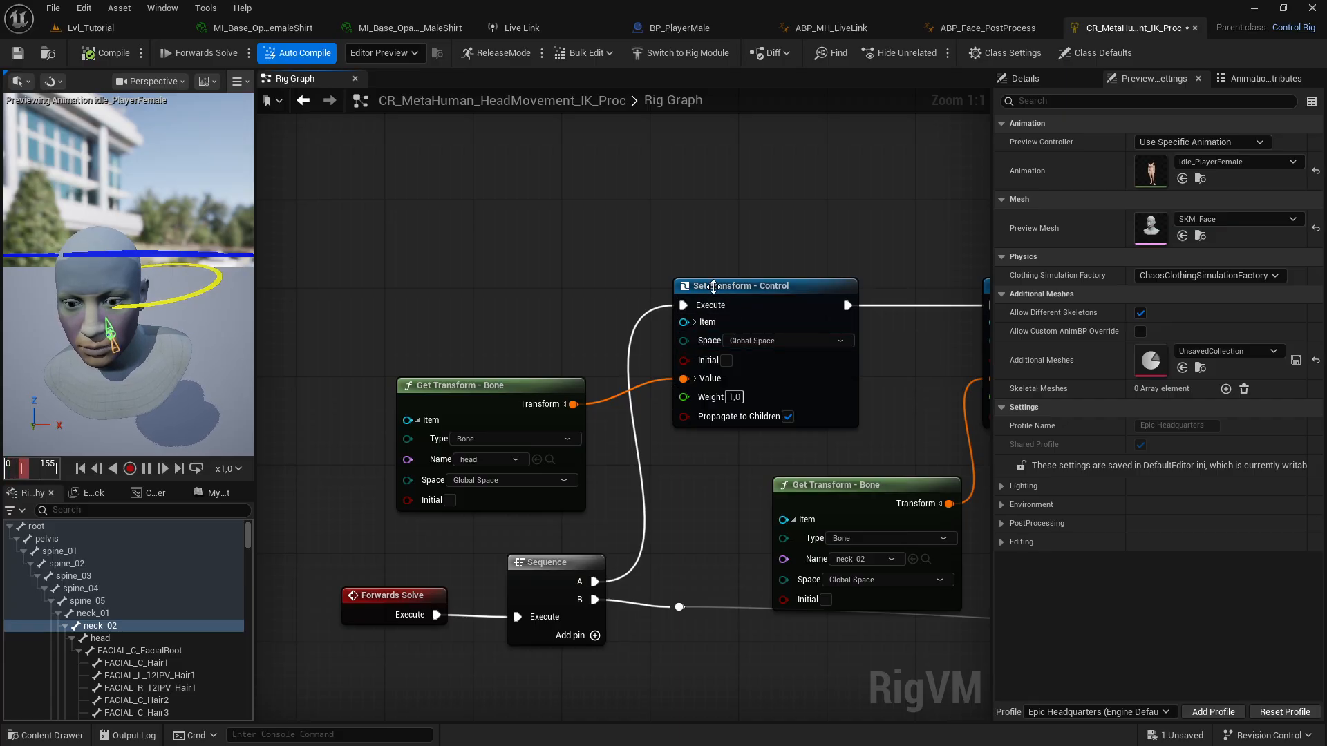
{"action": "left_click", "coordinate": [715, 287]}
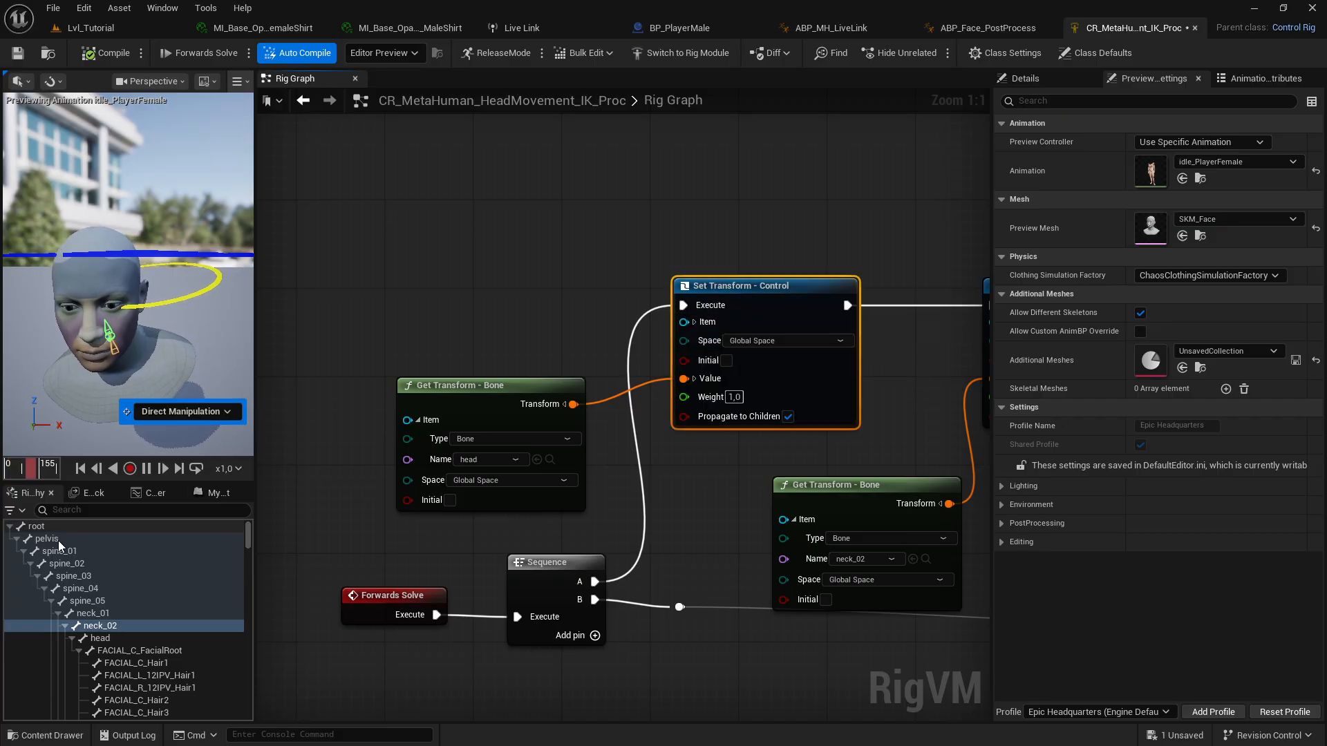
{"action": "left_click", "coordinate": [10, 527]}
{"action": "left_click", "coordinate": [28, 539]}
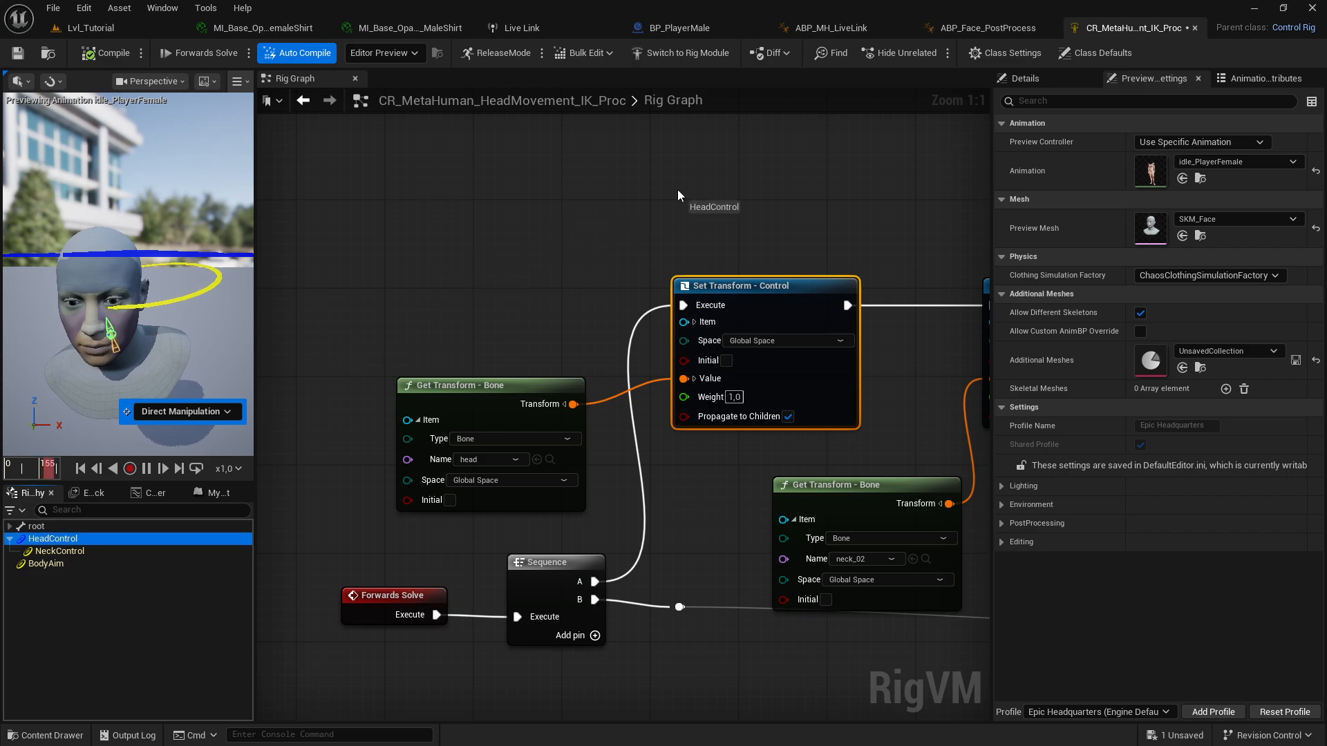
{"action": "right_click", "coordinate": [699, 181]}
{"action": "left_click", "coordinate": [741, 221]}
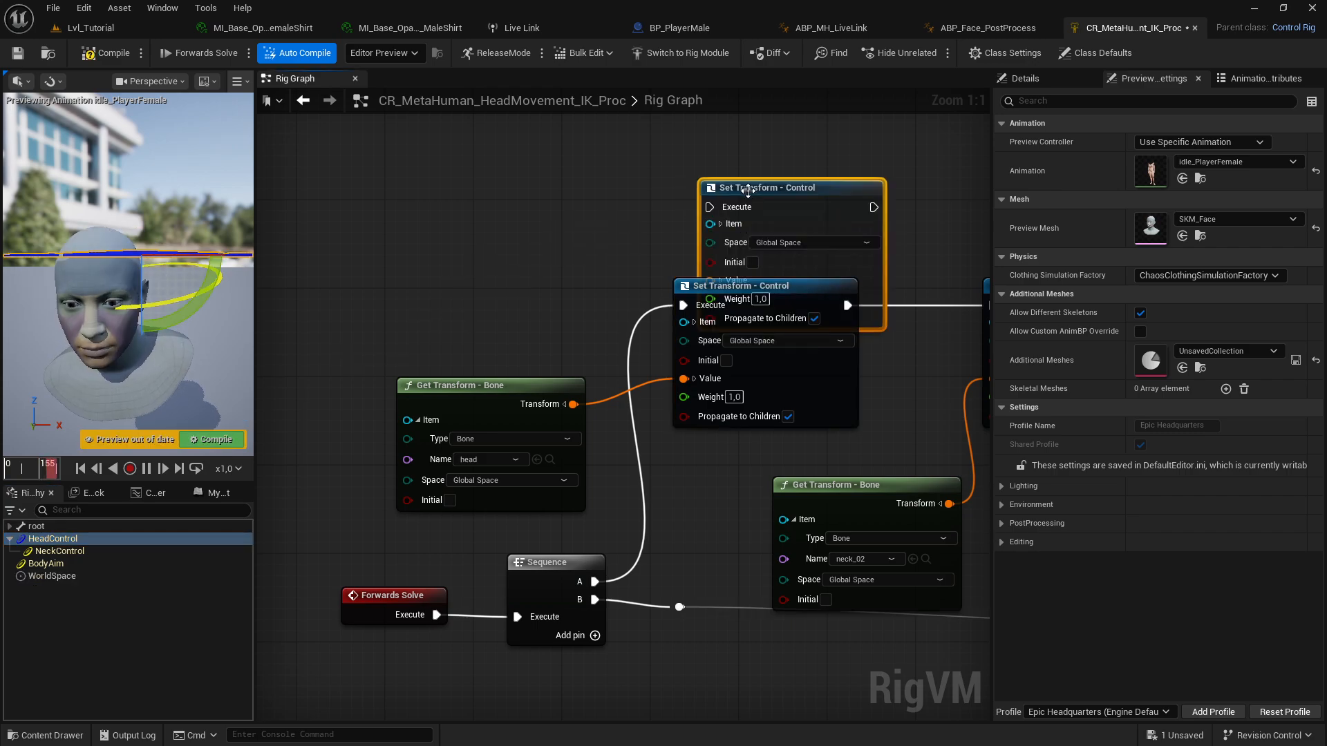
{"action": "left_click_drag", "start_coordinate": [751, 186], "coordinate": [724, 128]}
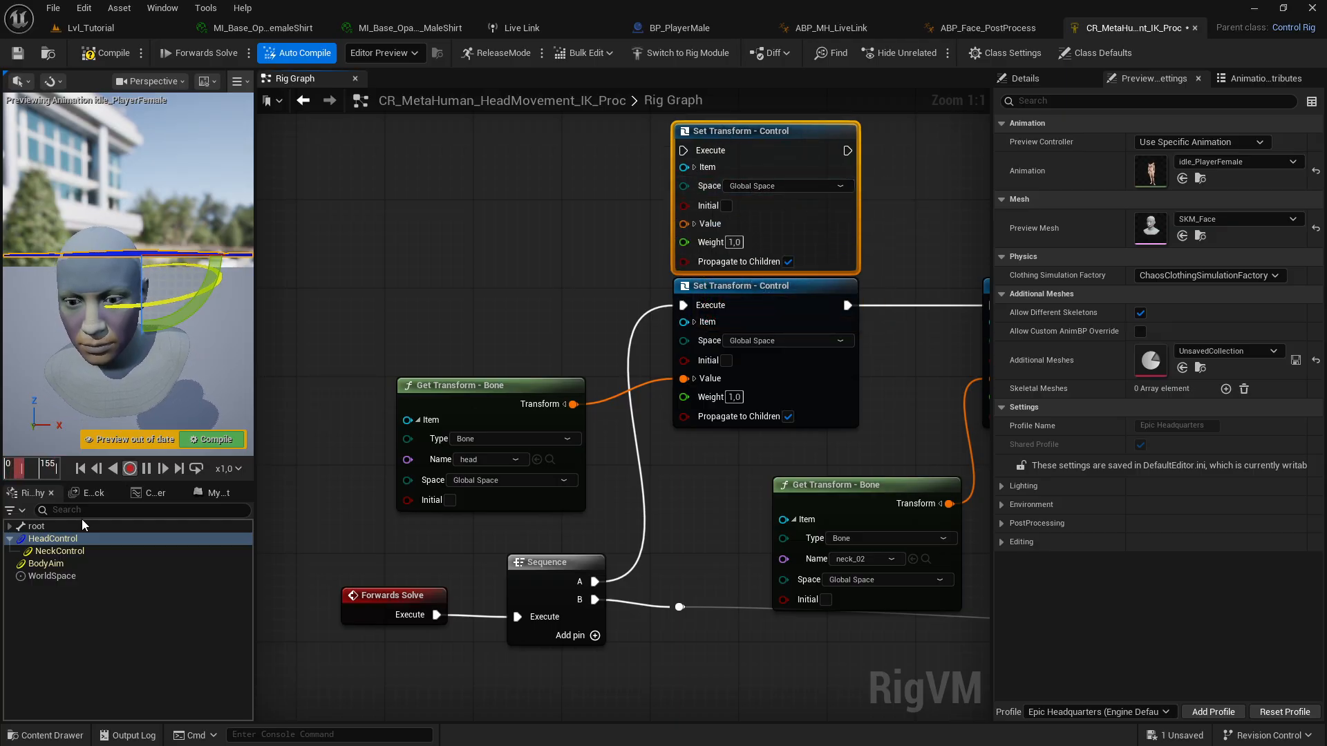
Step: Add a Get Transform - Bone node for head, connect it to the extra Set Transform - Control's Value, and delete both demonstration nodes
{"action": "left_click", "coordinate": [11, 529]}
{"action": "left_click", "coordinate": [103, 635]}
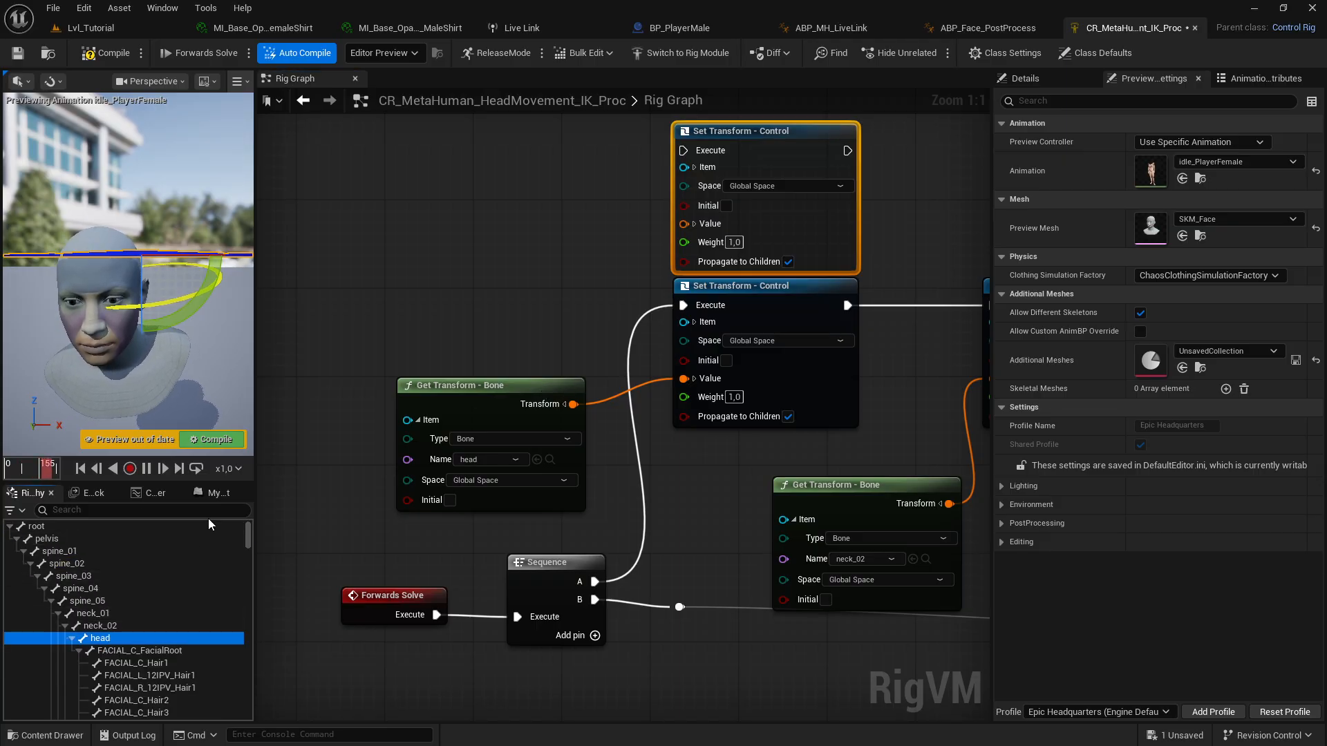
{"action": "right_click", "coordinate": [417, 188]}
{"action": "left_click", "coordinate": [452, 214]}
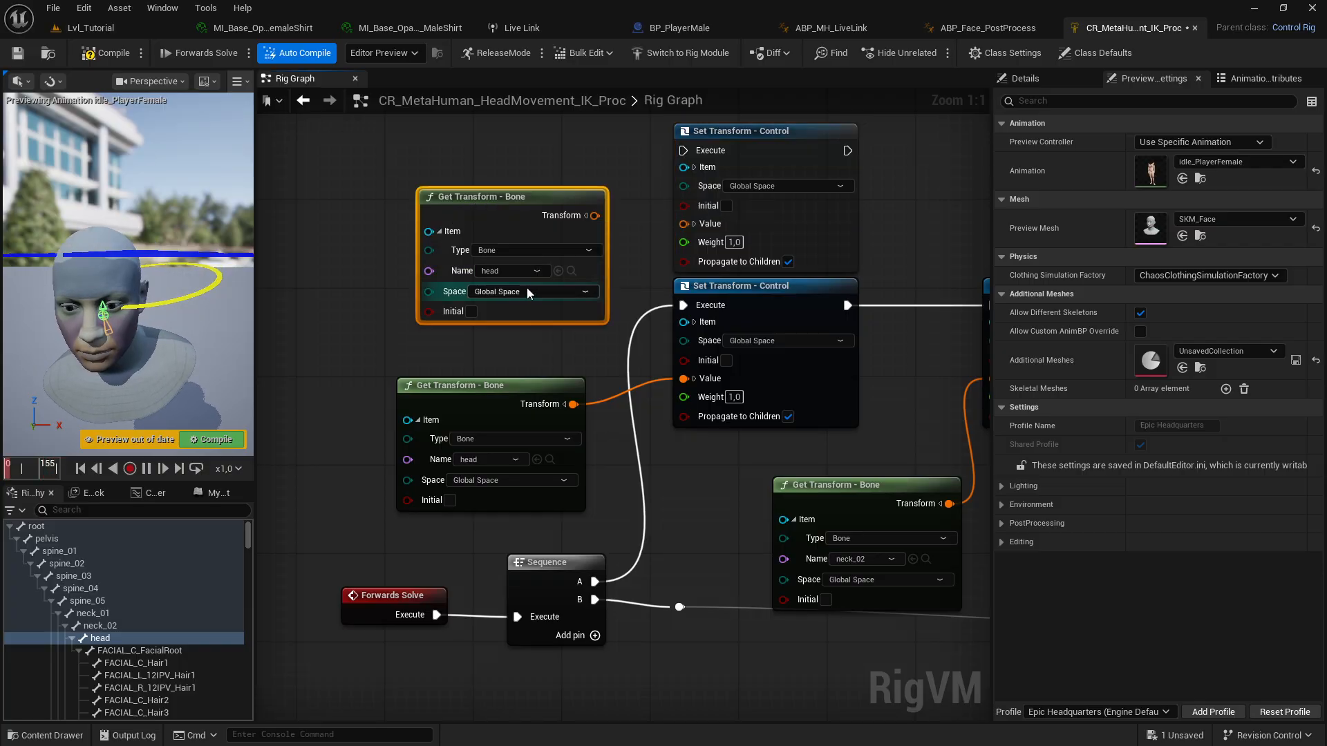
{"action": "left_click_drag", "start_coordinate": [594, 215], "coordinate": [707, 226]}
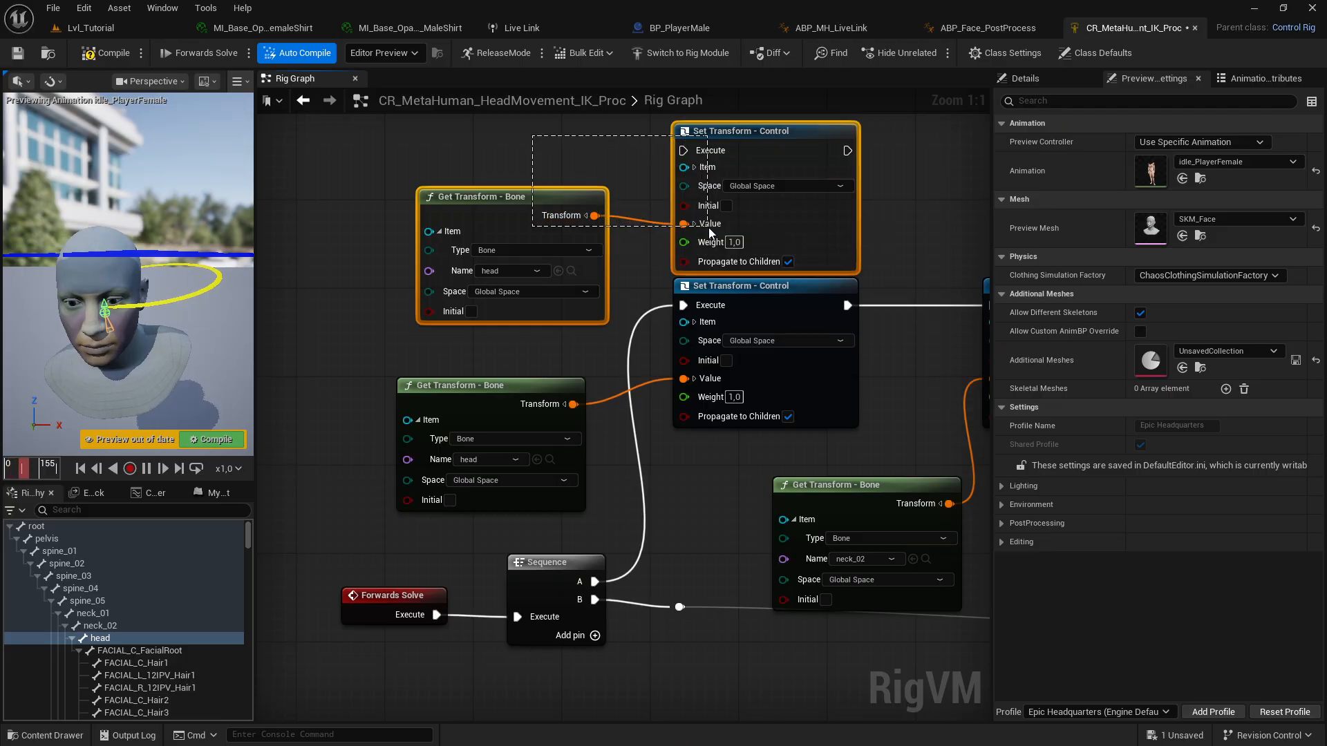
{"action": "key", "text": "Delete"}
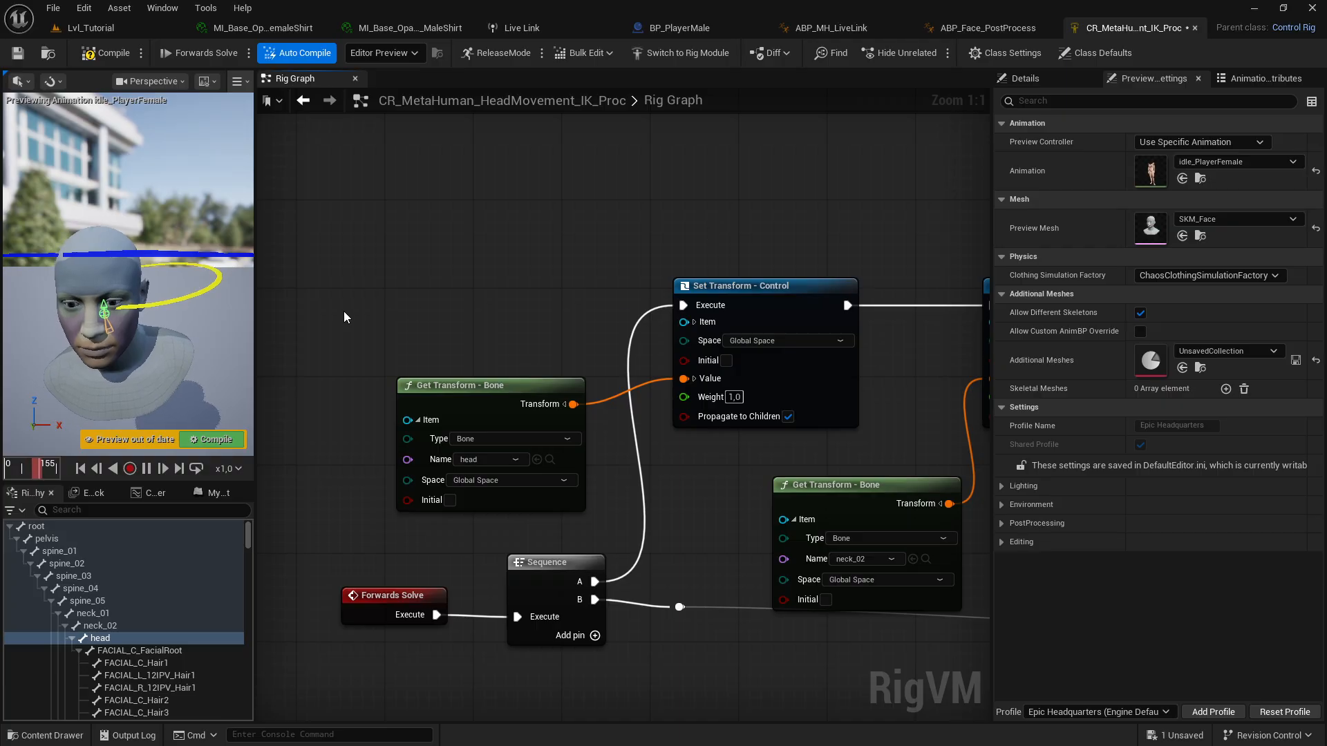
Step: Review the head and neck_02 bone transform nodes, expanding the Item details of the second Set Transform - Control node
{"action": "mouse_move", "coordinate": [344, 313]}
{"action": "left_mouse_down"}
{"action": "mouse_move", "coordinate": [608, 536]}
{"action": "mouse_move", "coordinate": [591, 529]}
{"action": "mouse_move", "coordinate": [582, 413]}
{"action": "left_mouse_up"}
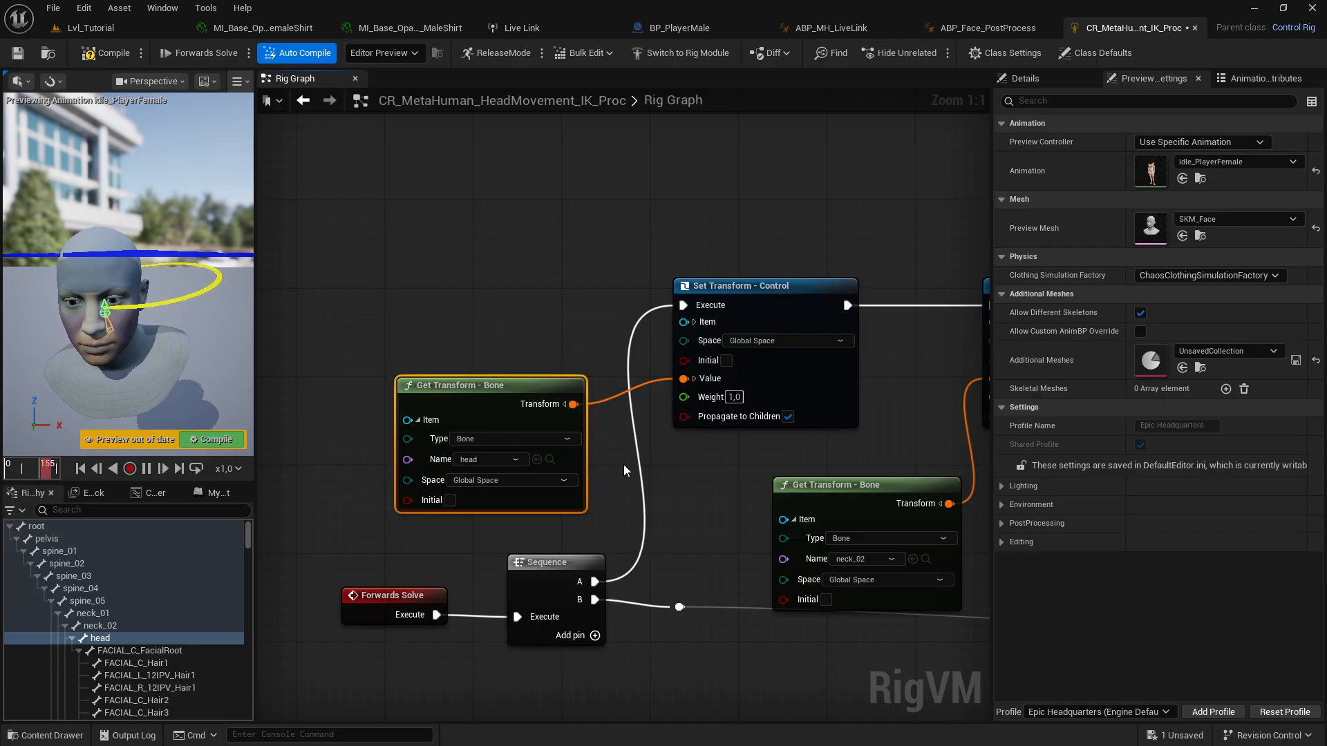
{"action": "right_click_drag", "start_coordinate": [624, 466], "coordinate": [345, 495]}
{"action": "left_click_drag", "start_coordinate": [631, 320], "coordinate": [748, 553]}
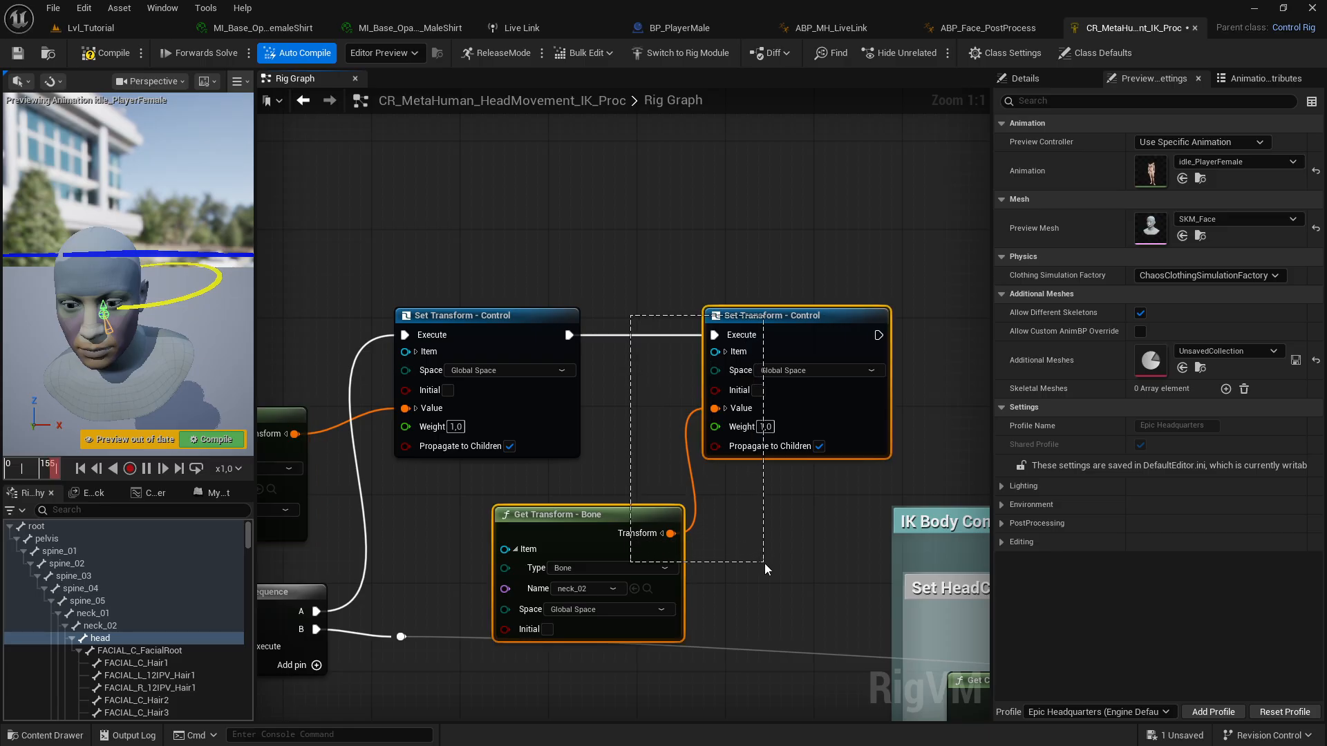
{"action": "left_click", "coordinate": [725, 351]}
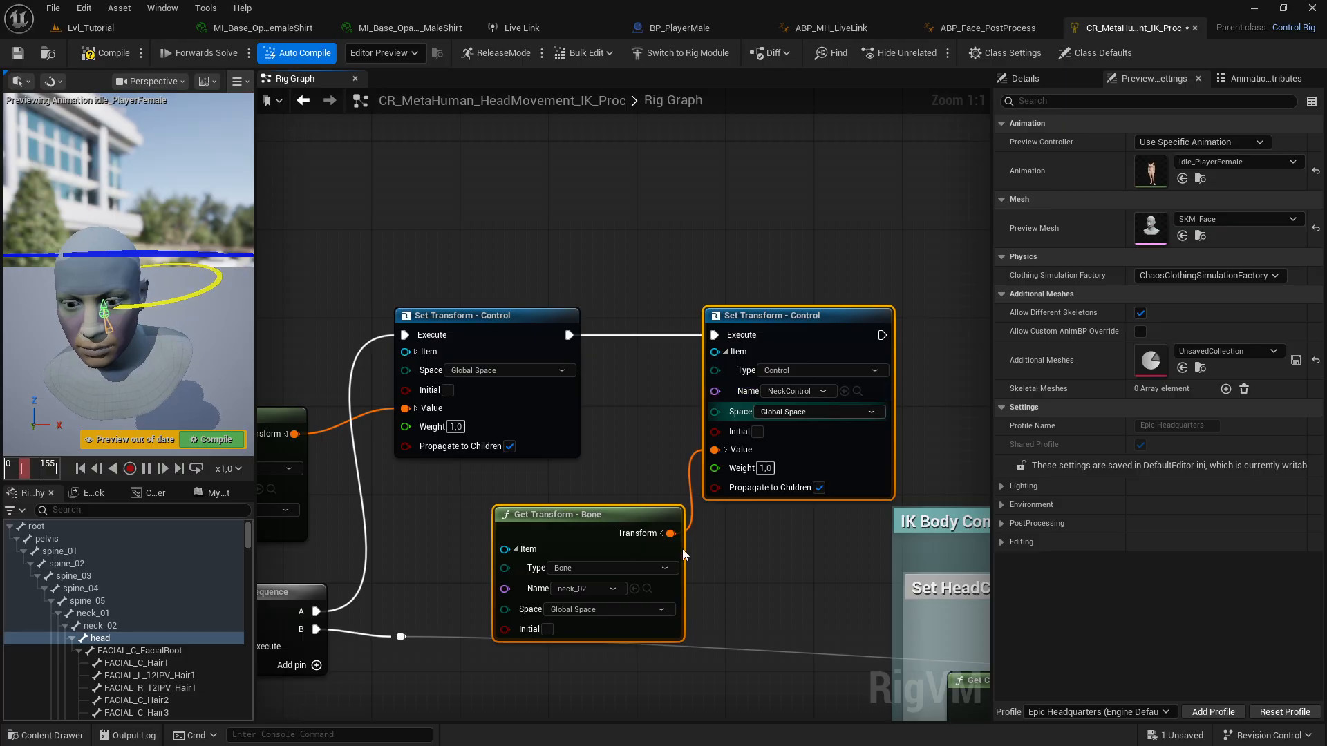
{"action": "right_click_drag", "start_coordinate": [699, 593], "coordinate": [775, 555]}
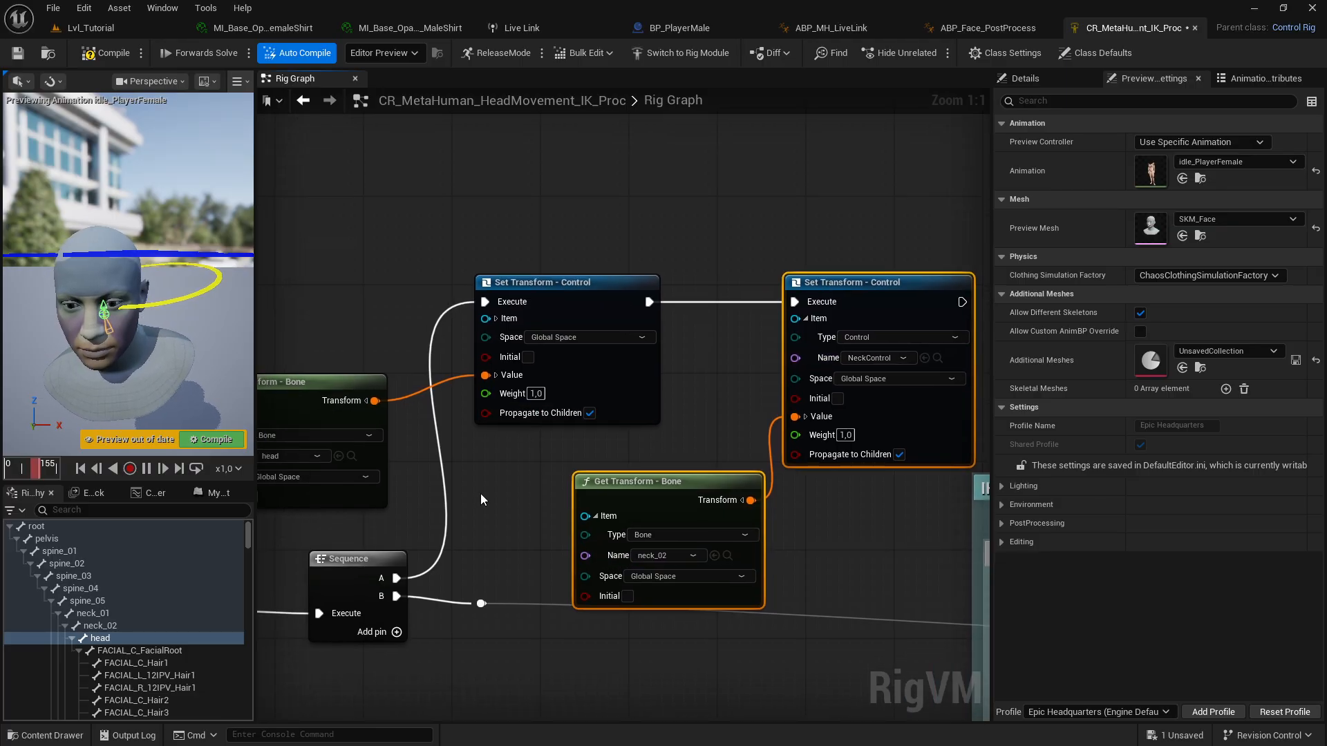
Step: Examine the head rotation and translation Get Curve Value nodes in the Set HeadControl from raw Control Curves section
{"action": "scroll", "coordinate": [482, 369], "scroll_direction": "down", "scroll_amount": 4}
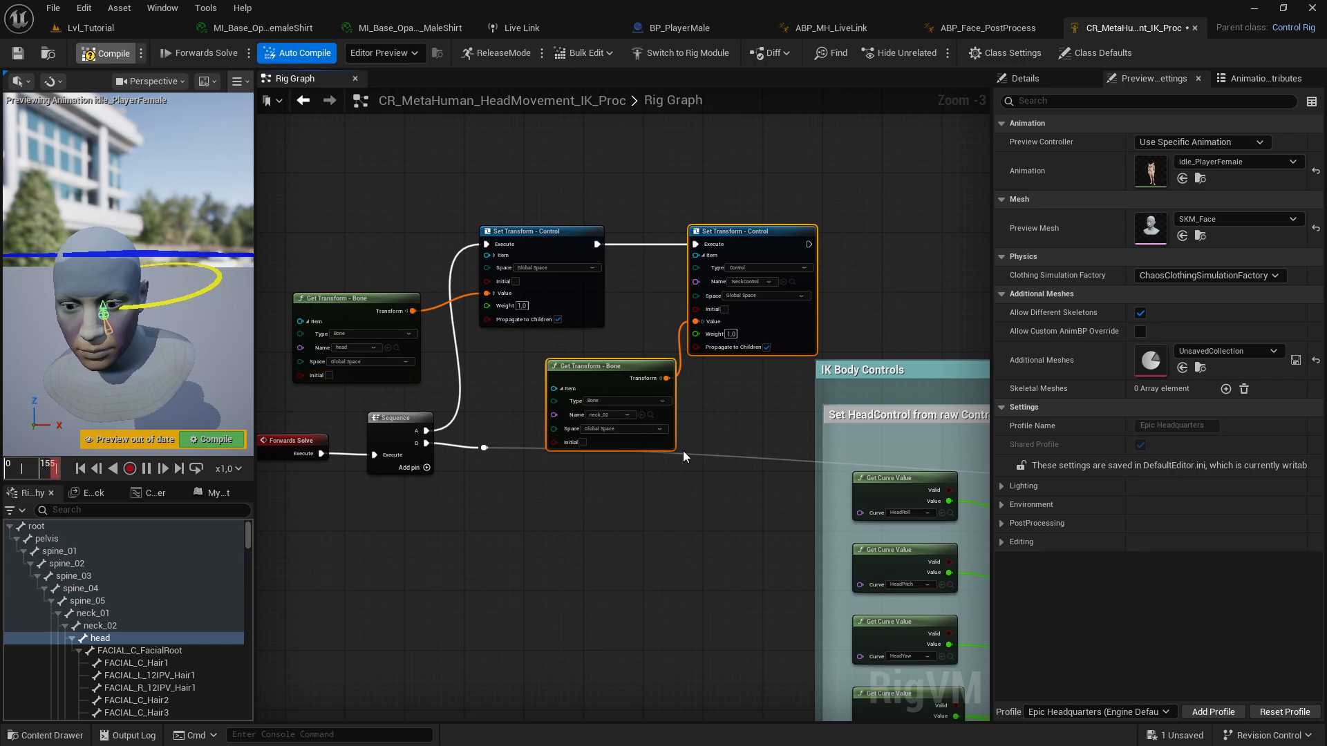
{"action": "right_click_drag", "start_coordinate": [967, 441], "coordinate": [584, 320]}
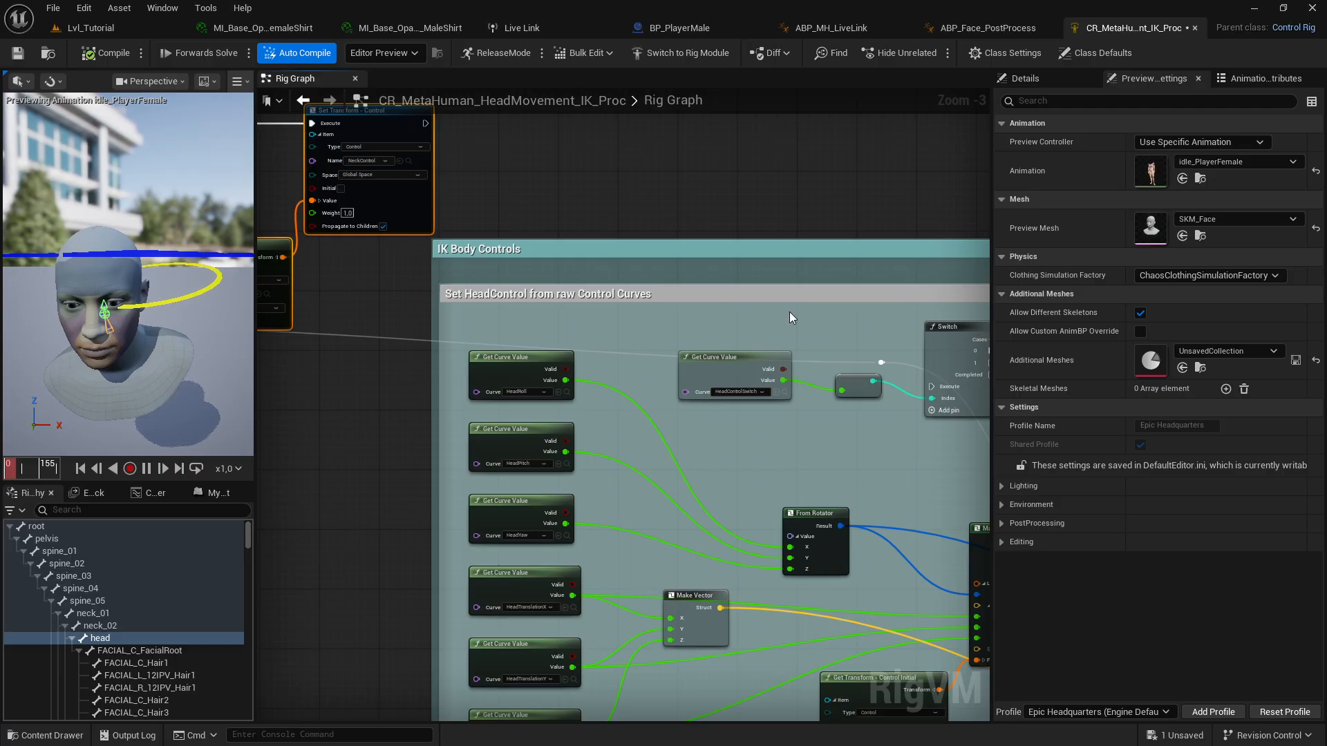
{"action": "right_click_drag", "start_coordinate": [790, 313], "coordinate": [405, 261]}
{"action": "right_click_drag", "start_coordinate": [510, 403], "coordinate": [718, 340]}
{"action": "scroll", "coordinate": [717, 340], "scroll_direction": "down", "scroll_amount": 2}
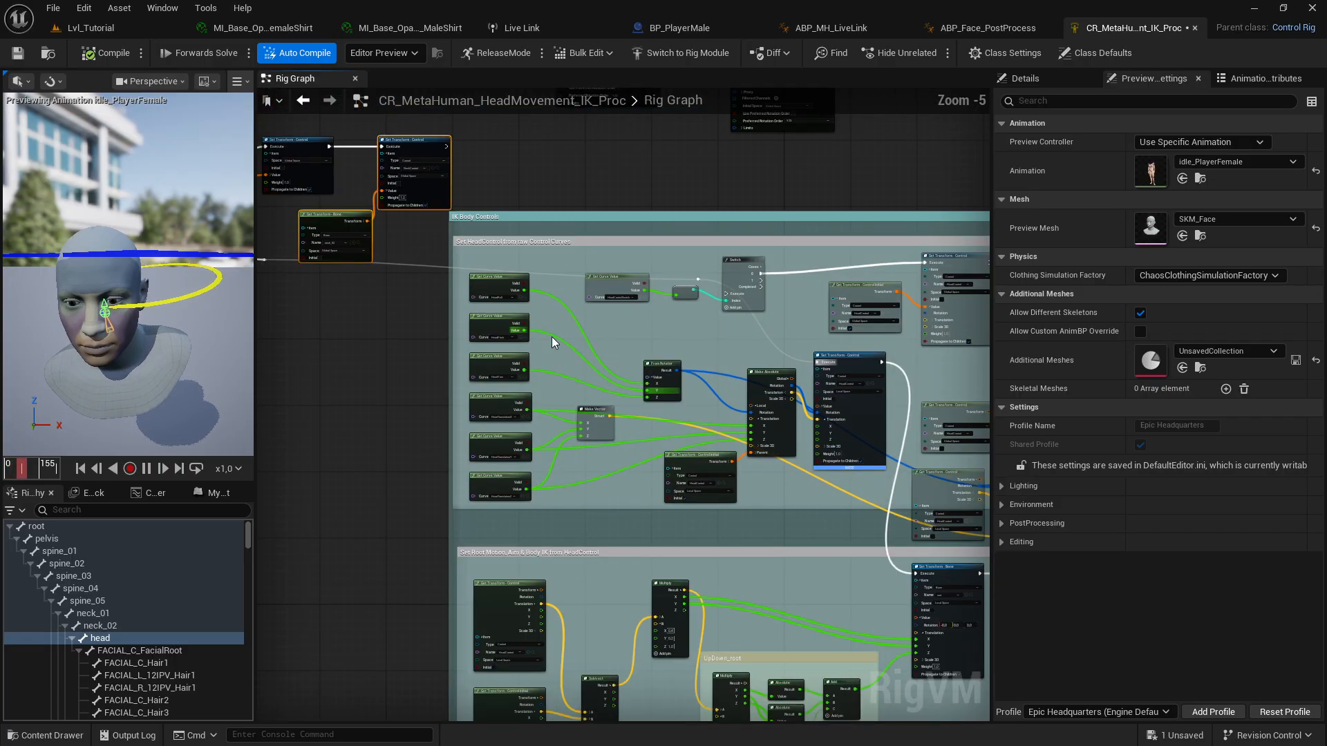
{"action": "scroll", "coordinate": [551, 337], "scroll_direction": "up", "scroll_amount": 2}
{"action": "right_click_drag", "start_coordinate": [551, 337], "coordinate": [632, 404]}
{"action": "right_click_drag", "start_coordinate": [452, 263], "coordinate": [437, 177]}
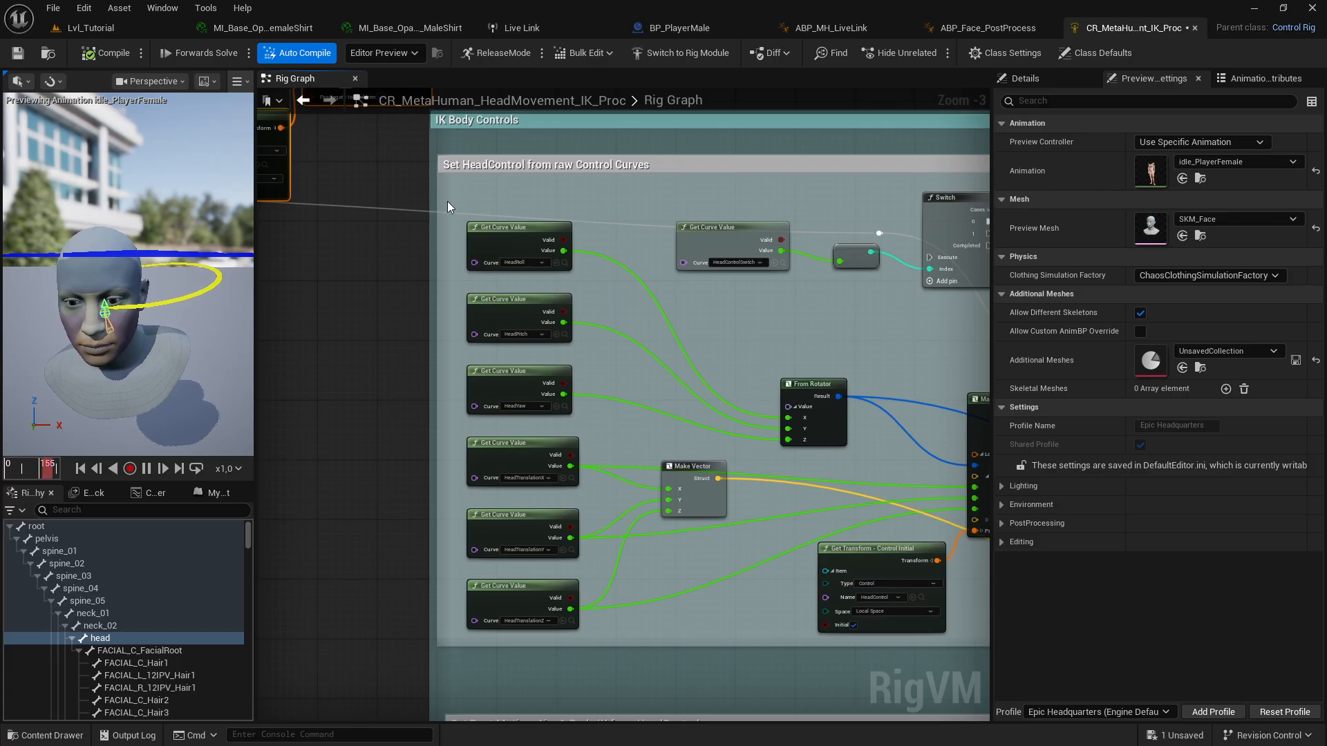
{"action": "left_click_drag", "start_coordinate": [446, 201], "coordinate": [629, 637]}
Step: Trace the curve values to the Set Transform - Control node for HeadControl and select HeadControl in the preview
{"action": "right_click_drag", "start_coordinate": [736, 600], "coordinate": [491, 565]}
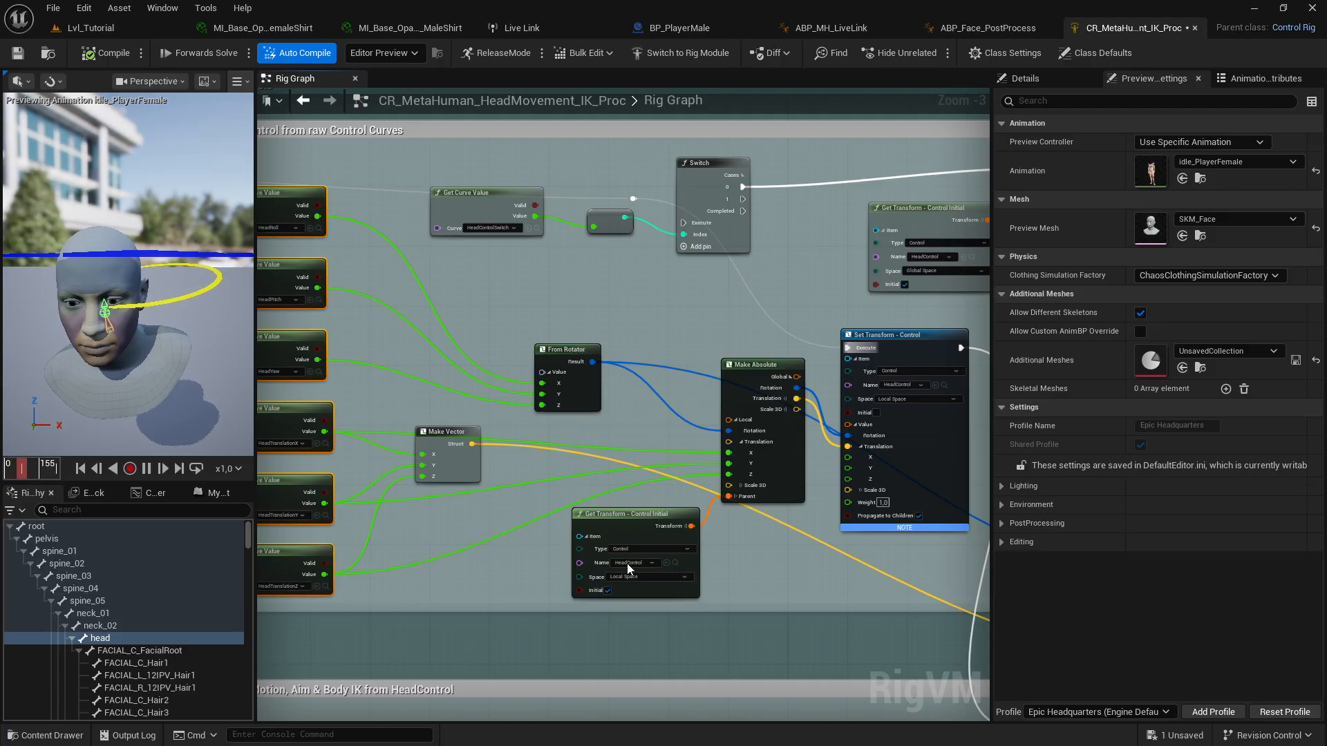
{"action": "scroll", "coordinate": [661, 495], "scroll_direction": "up", "scroll_amount": 3}
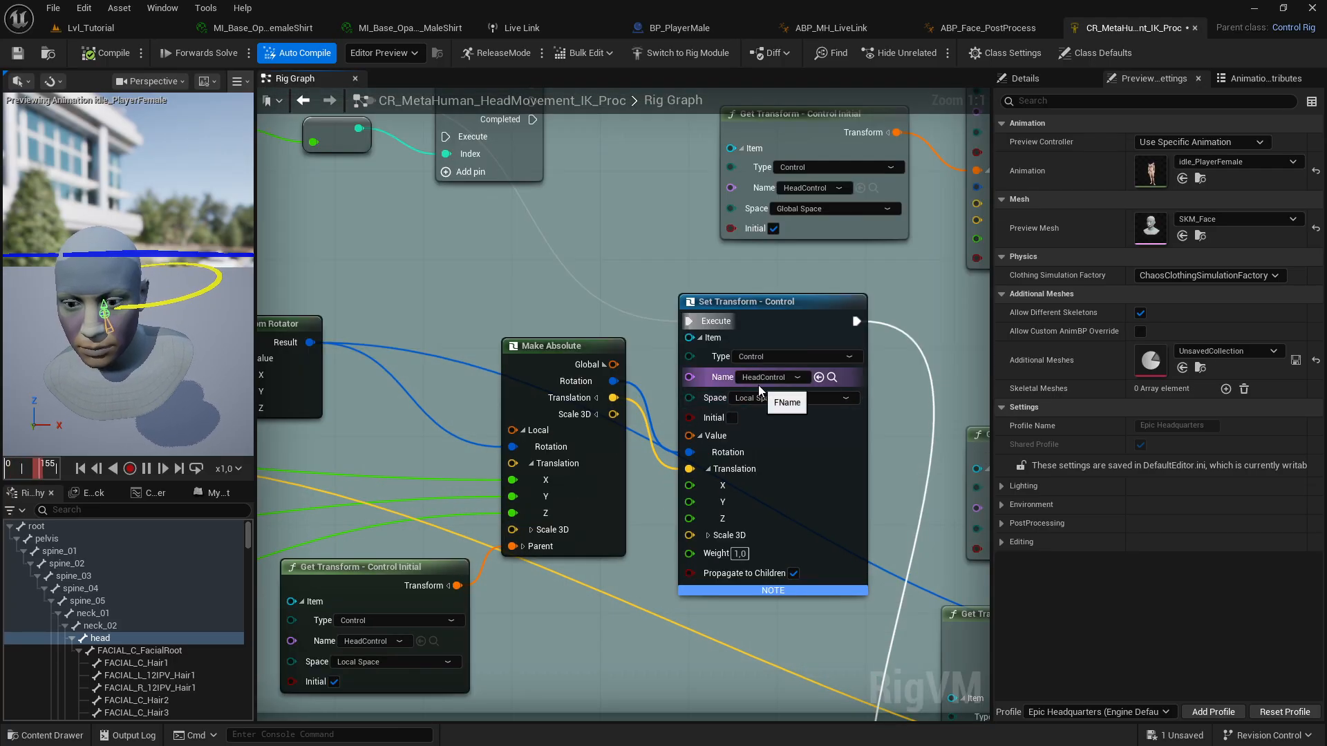
{"action": "left_click", "coordinate": [149, 257]}
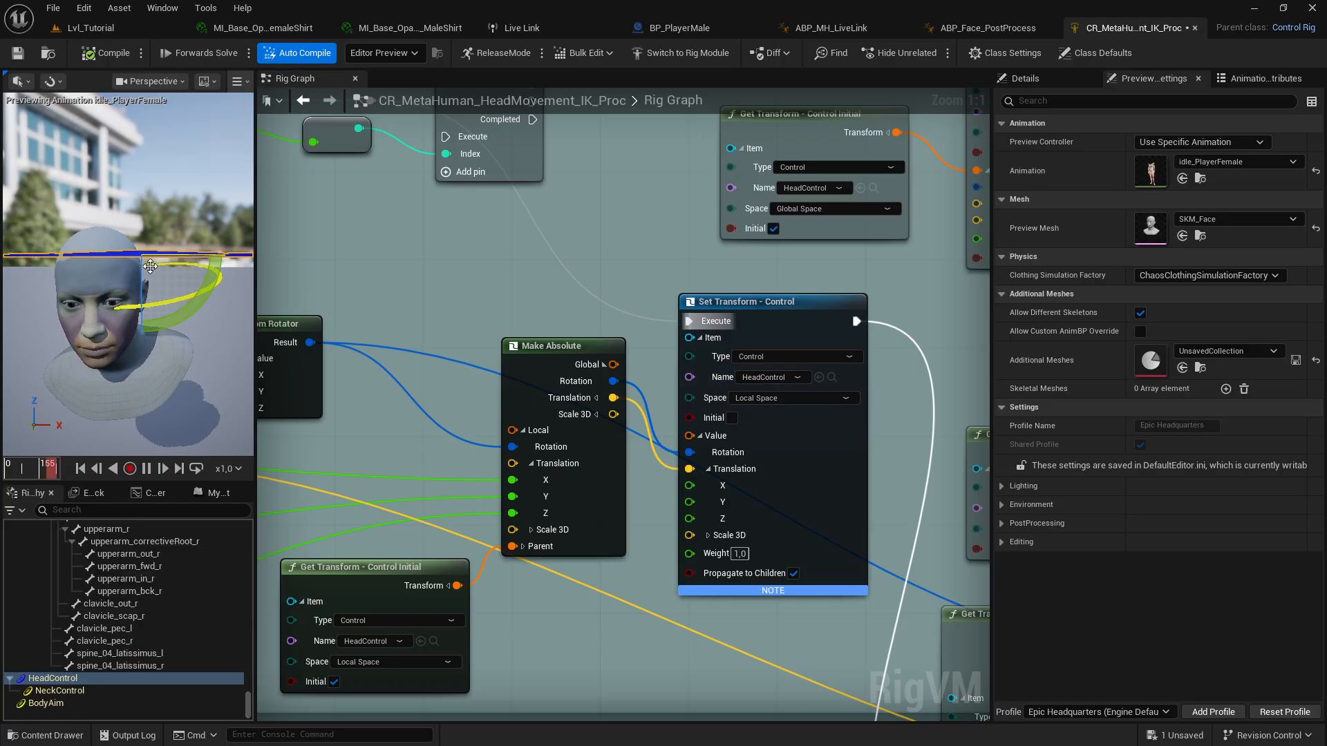
Step: Move the execution connection from the Local Space HeadControl Set Transform - Control node to the Global Space one fed by Multiply and Add
{"action": "right_click_drag", "start_coordinate": [150, 257], "coordinate": [147, 304]}
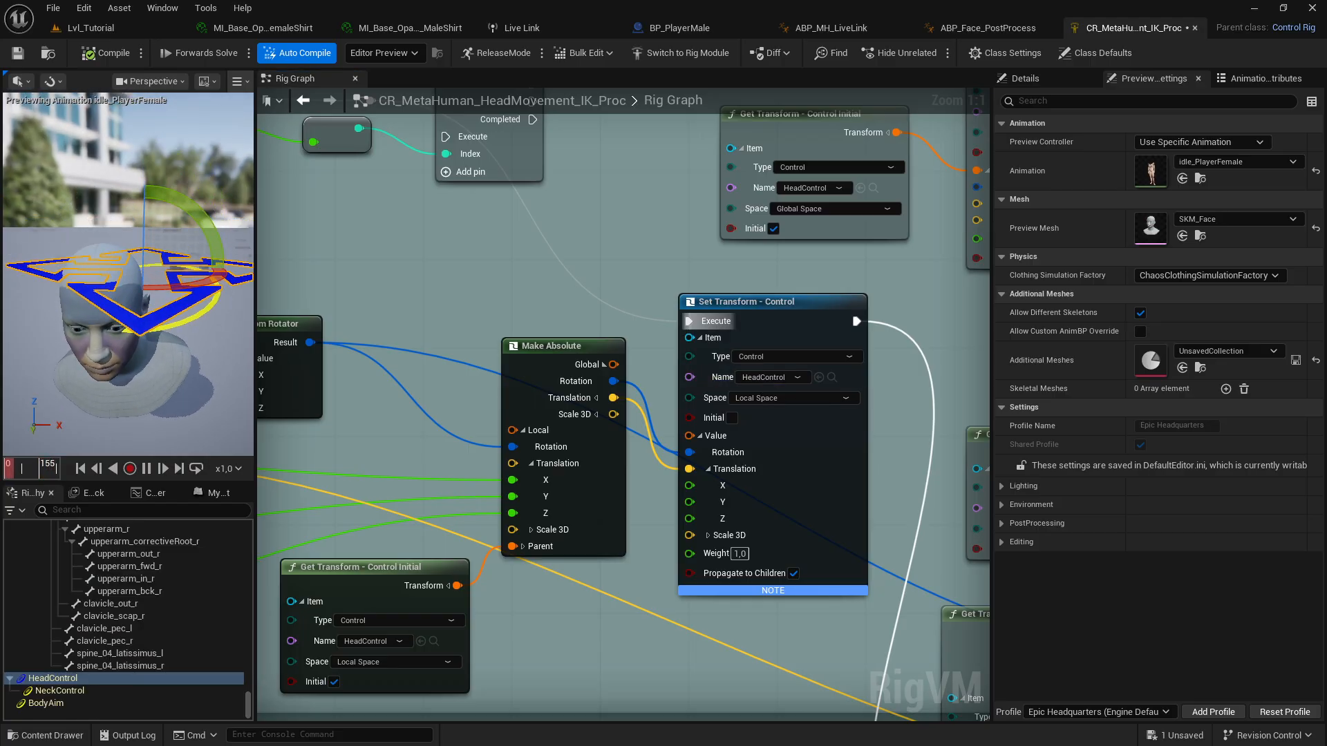
{"action": "right_click_drag", "start_coordinate": [894, 380], "coordinate": [571, 351]}
{"action": "right_click_drag", "start_coordinate": [805, 289], "coordinate": [845, 415]}
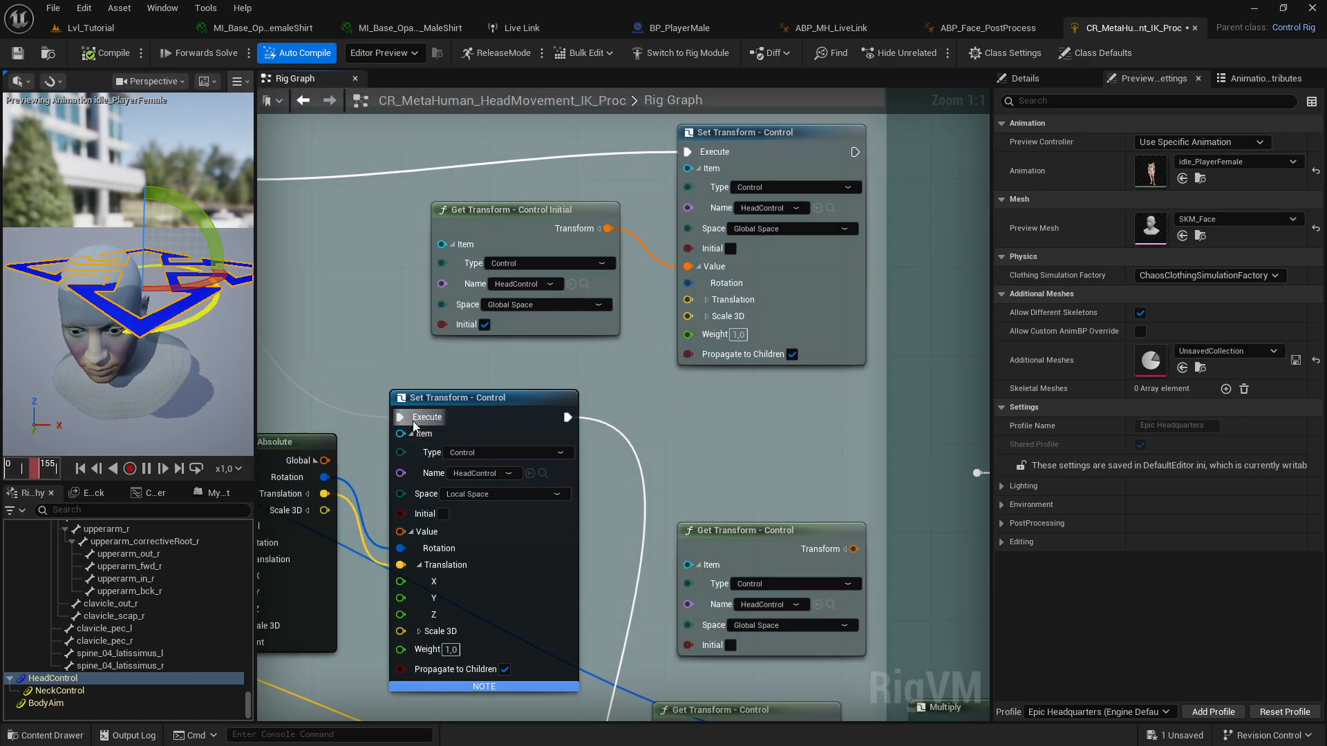
{"action": "left_click_drag", "start_coordinate": [398, 416], "coordinate": [915, 471], "text": "ctrl"}
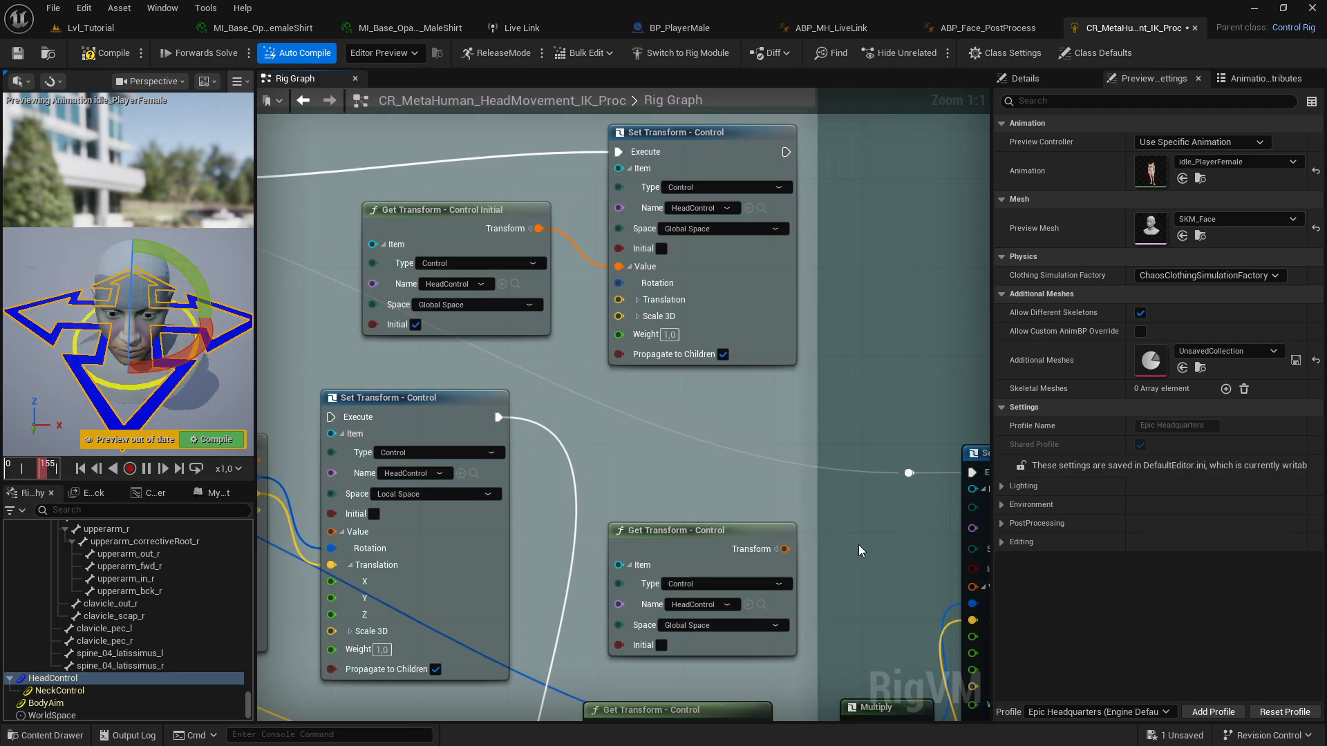
{"action": "right_click_drag", "start_coordinate": [859, 545], "coordinate": [702, 229]}
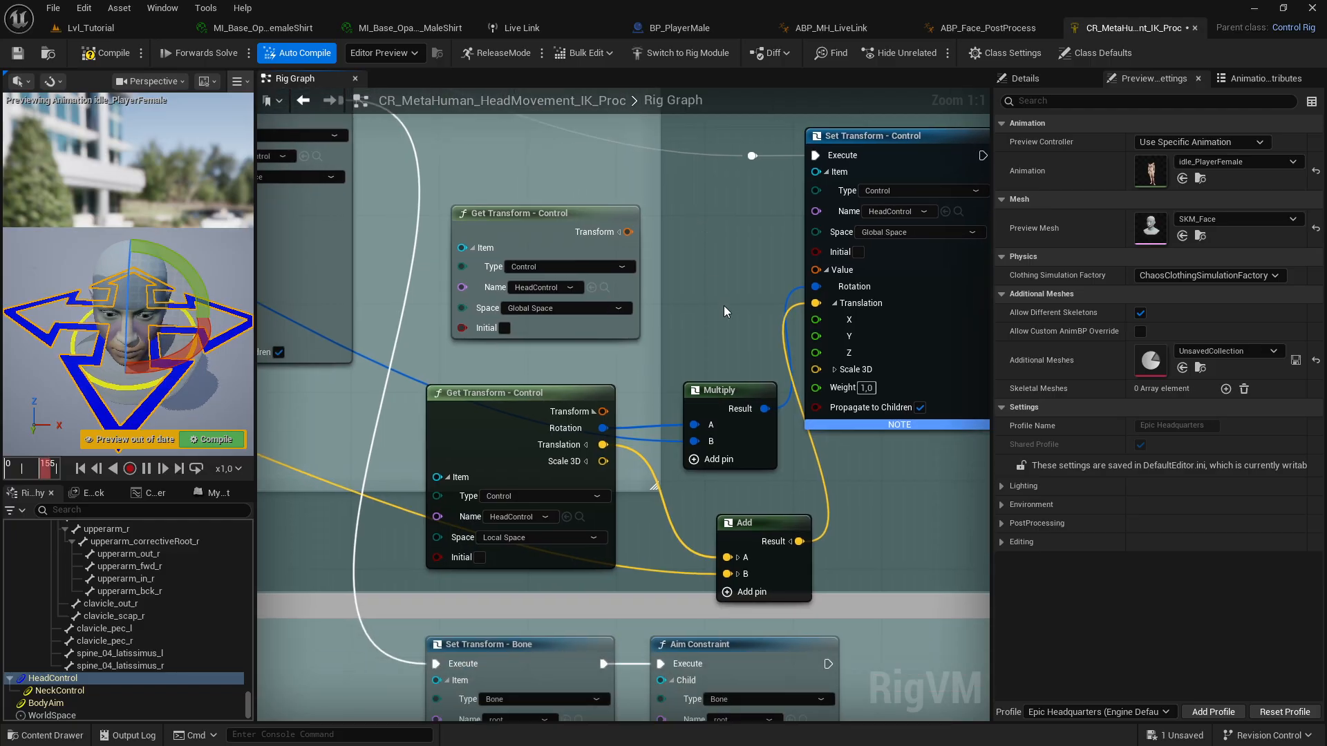
Step: Reposition the Local Space HeadControl Get Transform - Control node and the Multiply node to tidy the rotation connections
{"action": "right_click_drag", "start_coordinate": [582, 364], "coordinate": [709, 339]}
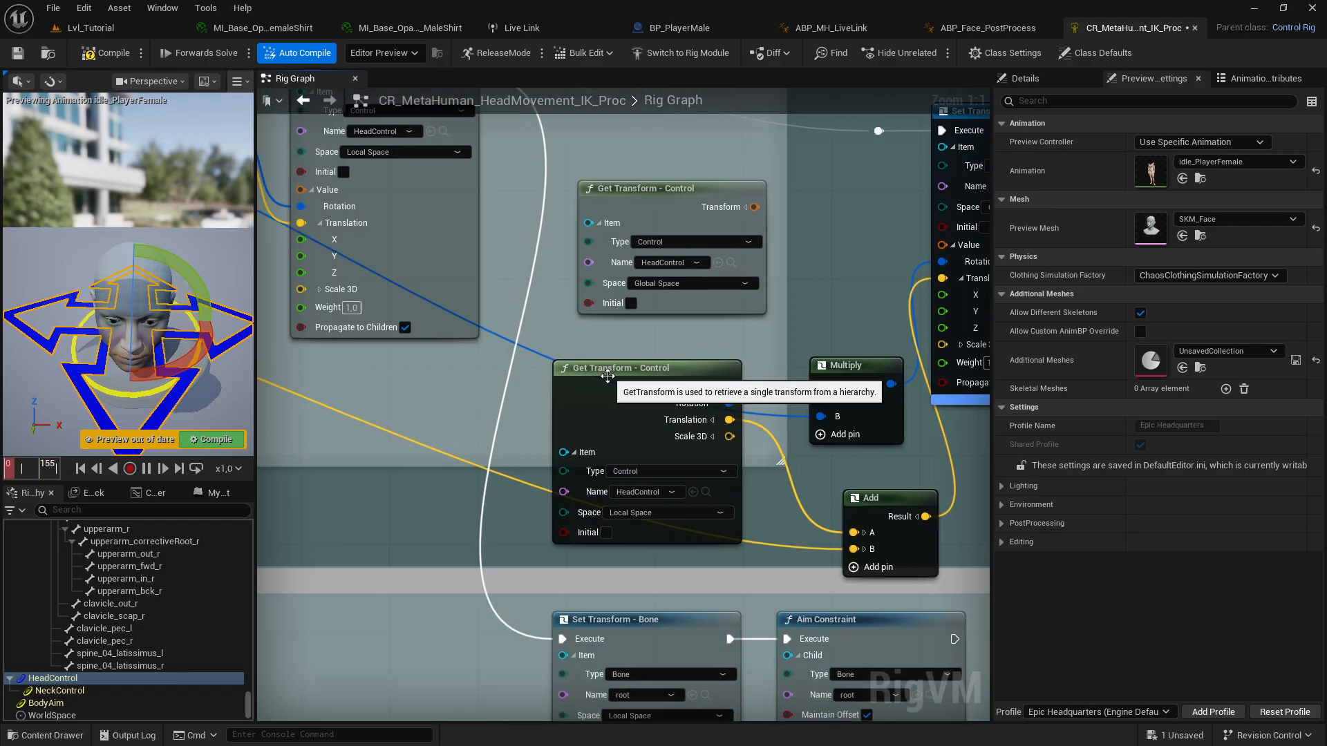
{"action": "left_click", "coordinate": [647, 374]}
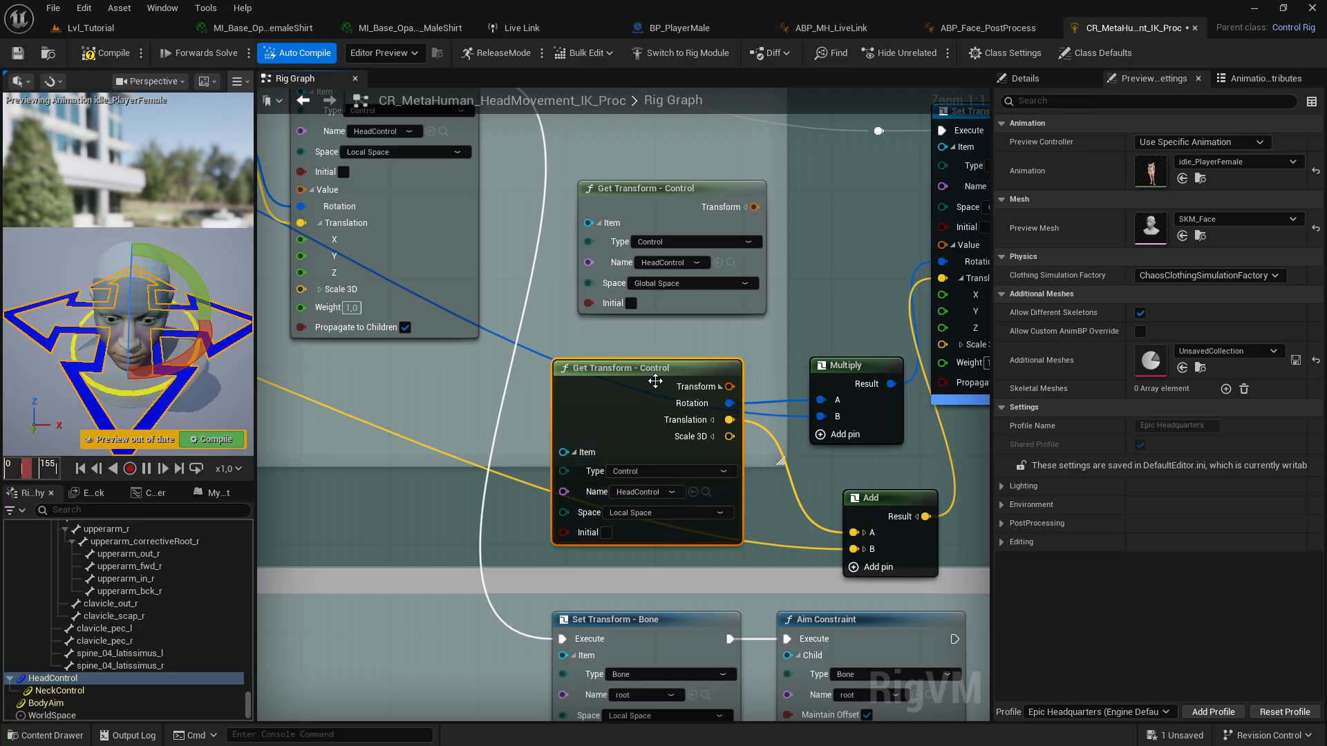
{"action": "left_click_drag", "start_coordinate": [652, 368], "coordinate": [625, 363]}
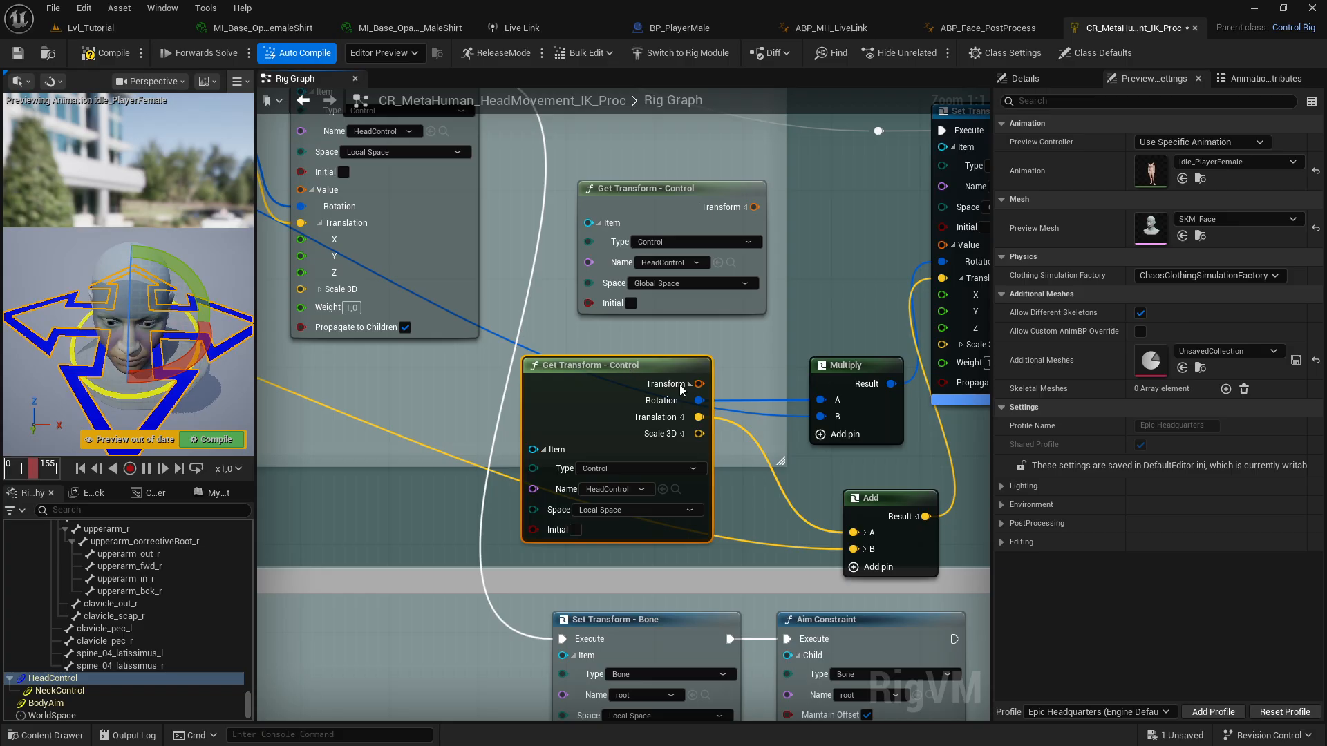
{"action": "left_click_drag", "start_coordinate": [828, 371], "coordinate": [806, 369]}
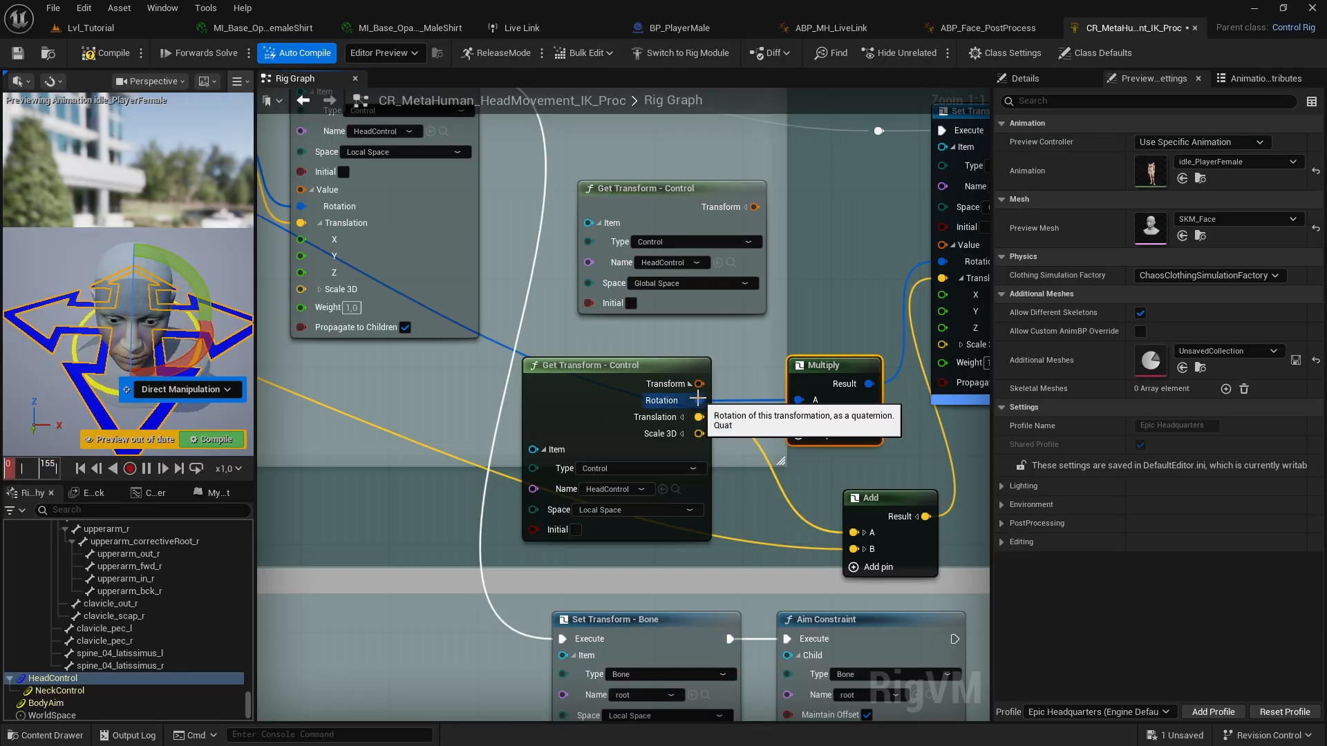
{"action": "left_click_drag", "start_coordinate": [697, 400], "coordinate": [845, 282]}
{"action": "left_click", "coordinate": [817, 356]}
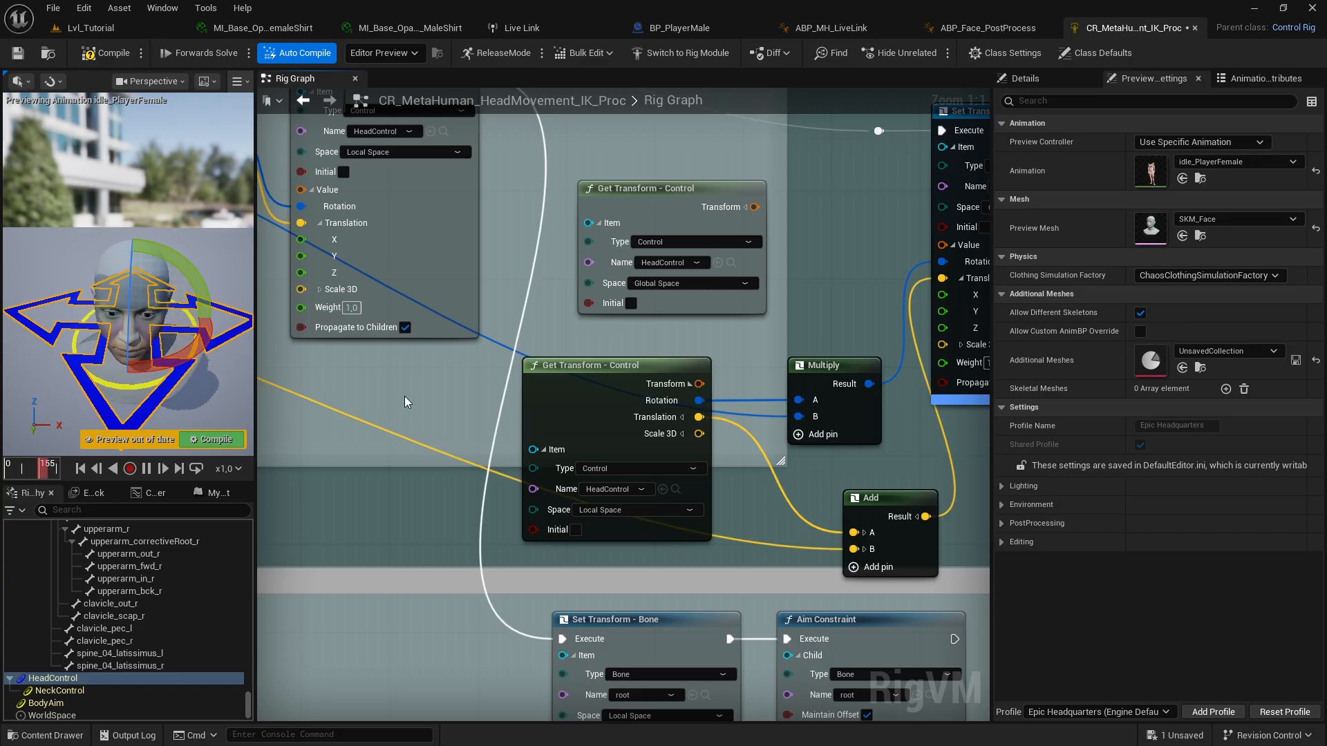
Step: Trace the HeadRoll, HeadPitch and HeadYaw curves through From Rotator and Multiply to the Rotation input of the Global Space Set Transform - Control
{"action": "right_click_drag", "start_coordinate": [406, 401], "coordinate": [700, 440]}
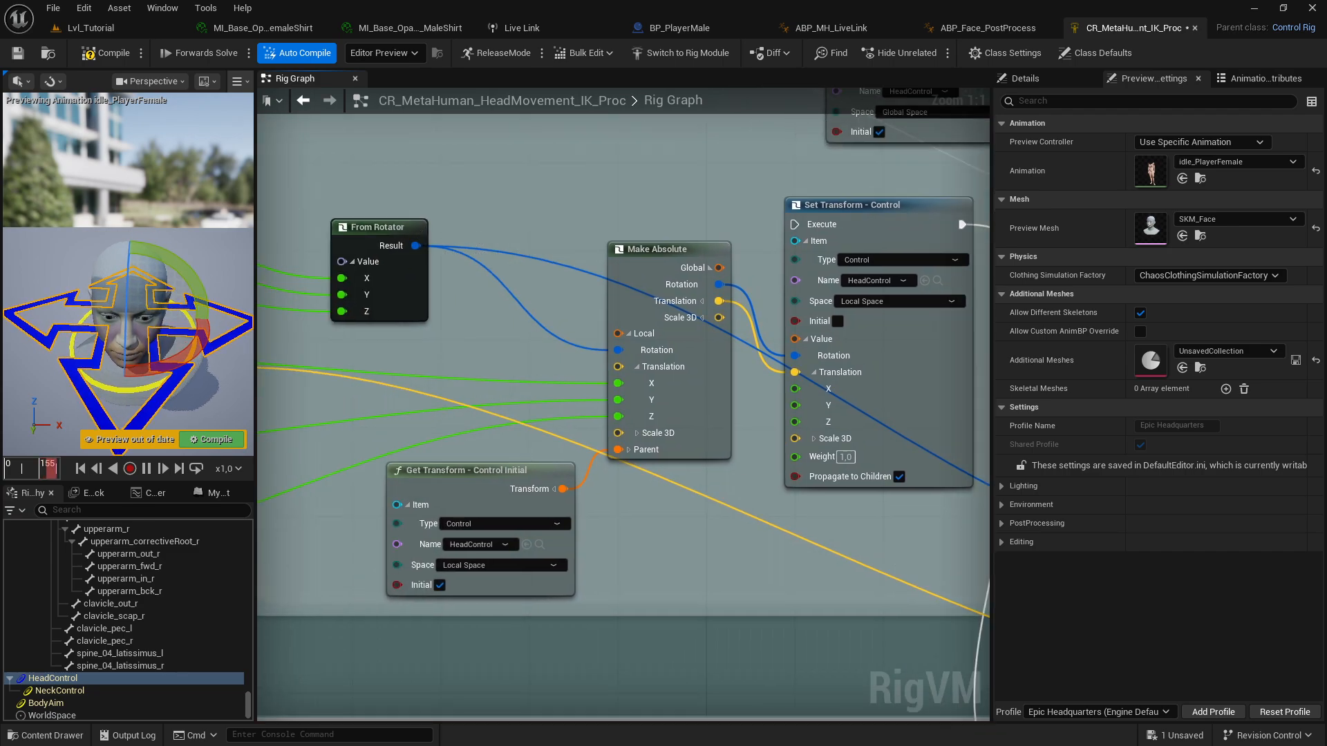
{"action": "right_click_drag", "start_coordinate": [487, 235], "coordinate": [754, 323]}
{"action": "left_click_drag", "start_coordinate": [570, 280], "coordinate": [730, 438]}
{"action": "right_click_drag", "start_coordinate": [538, 306], "coordinate": [724, 355]}
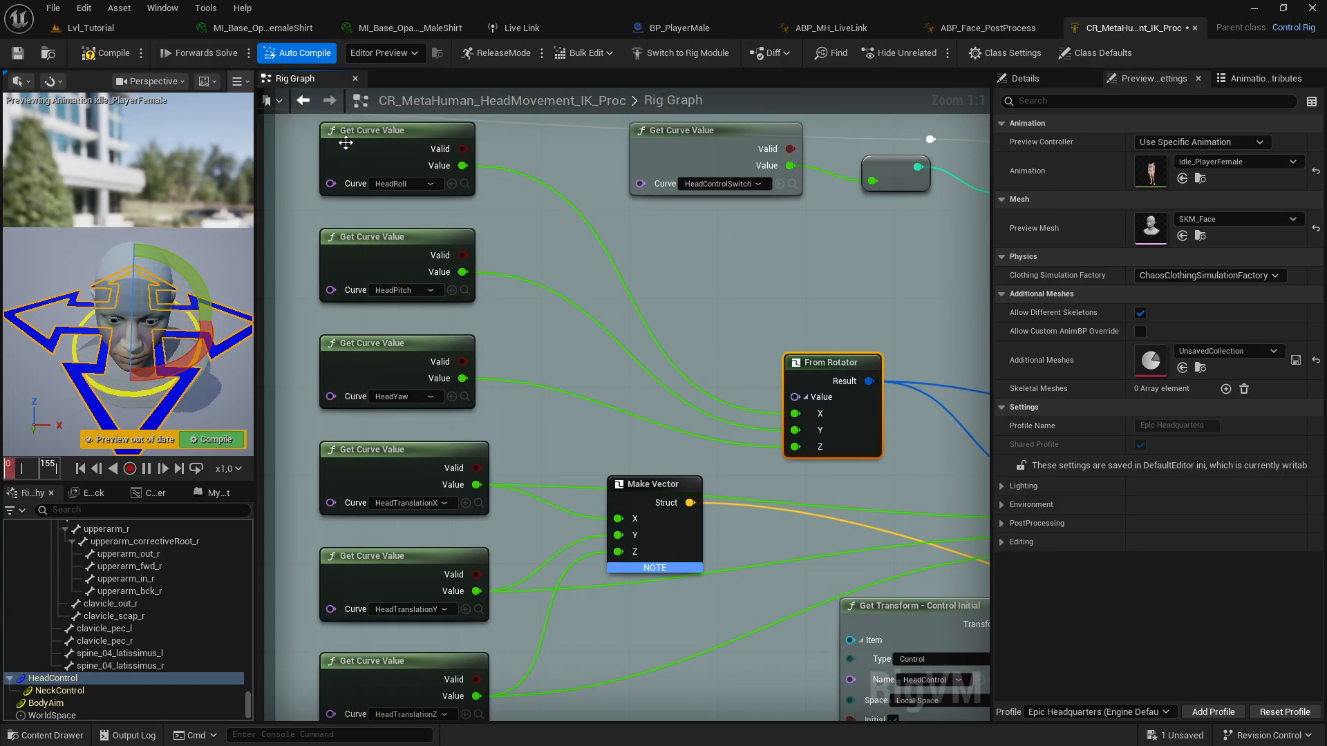
{"action": "left_click_drag", "start_coordinate": [302, 150], "coordinate": [509, 387]}
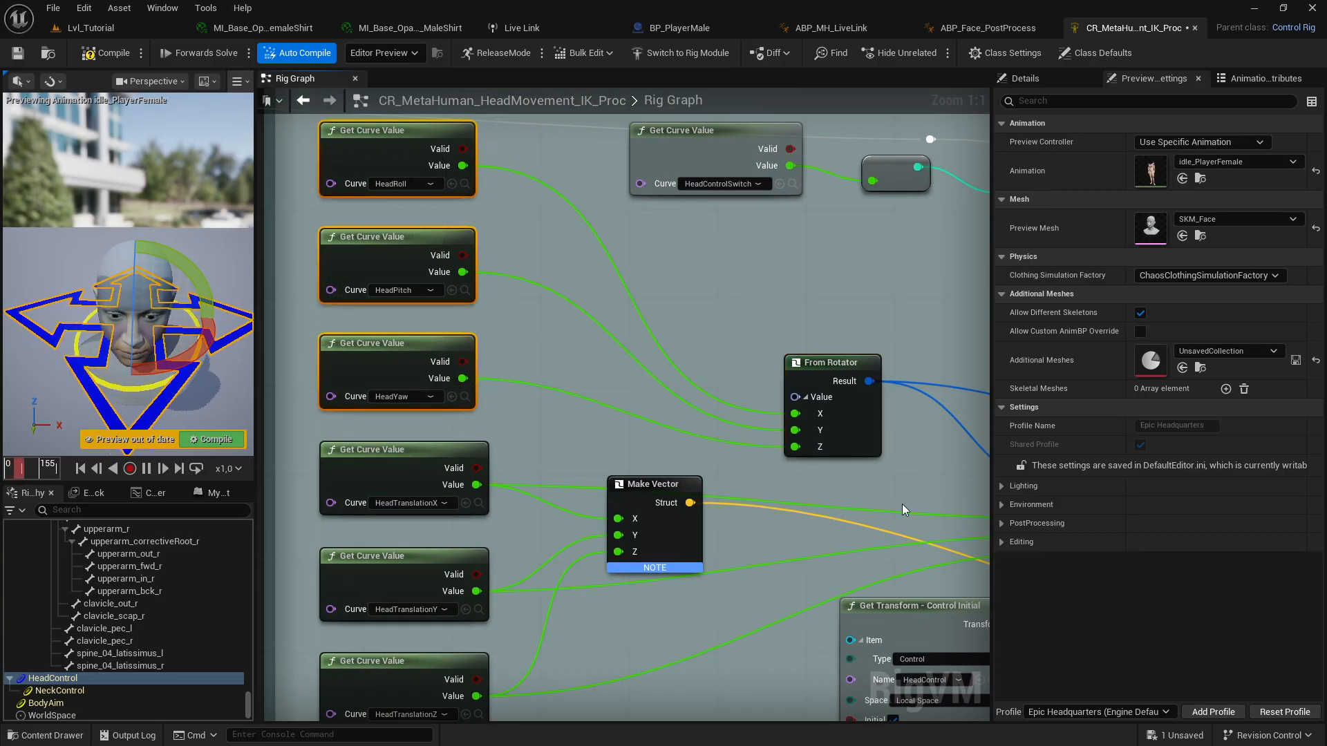
{"action": "right_click_drag", "start_coordinate": [904, 510], "coordinate": [400, 231]}
{"action": "right_click_drag", "start_coordinate": [961, 414], "coordinate": [532, 519]}
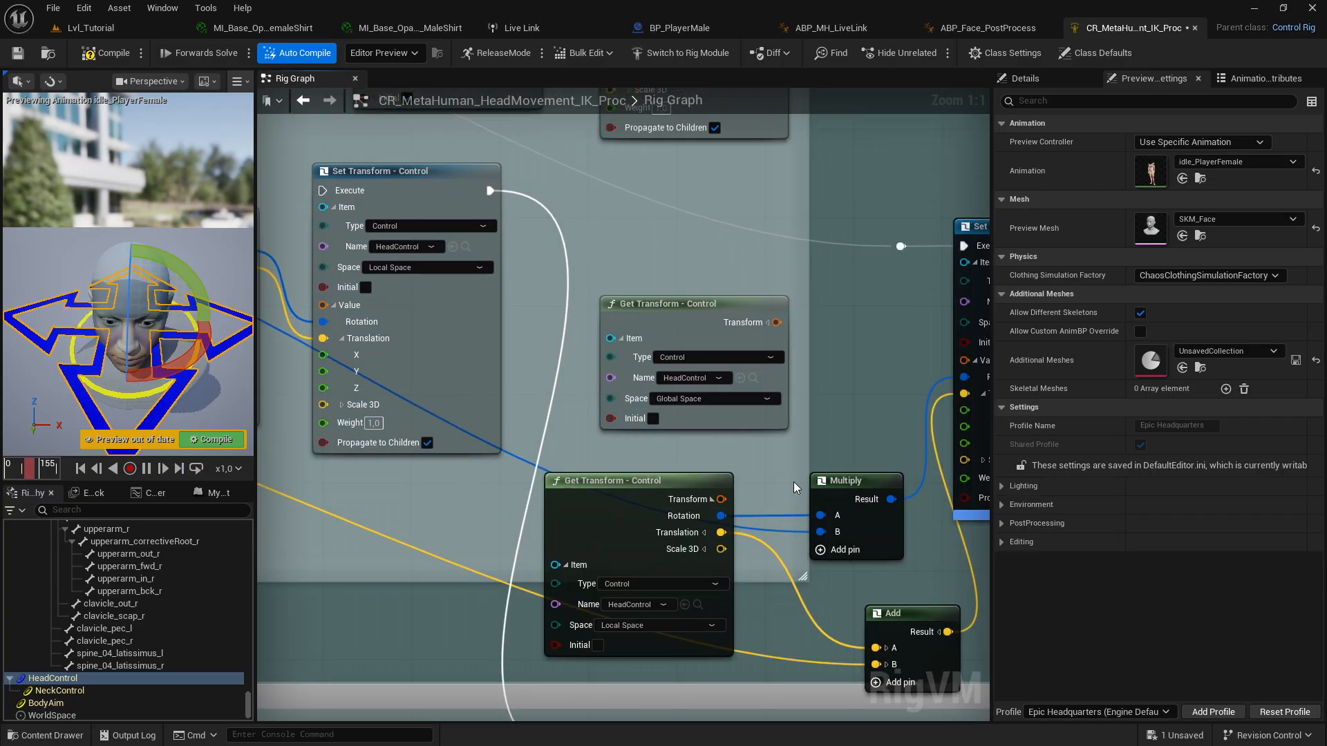
{"action": "right_click_drag", "start_coordinate": [795, 487], "coordinate": [701, 470]}
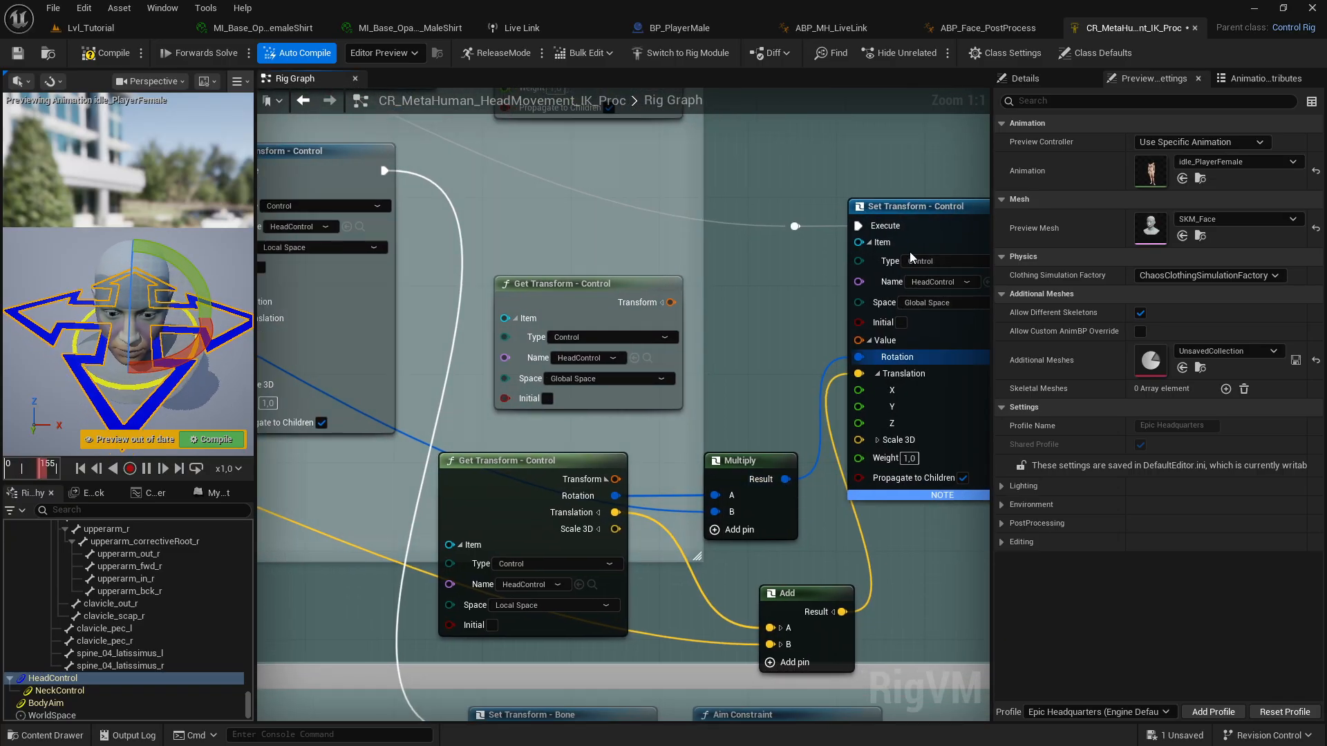
{"action": "right_click_drag", "start_coordinate": [897, 253], "coordinate": [776, 277]}
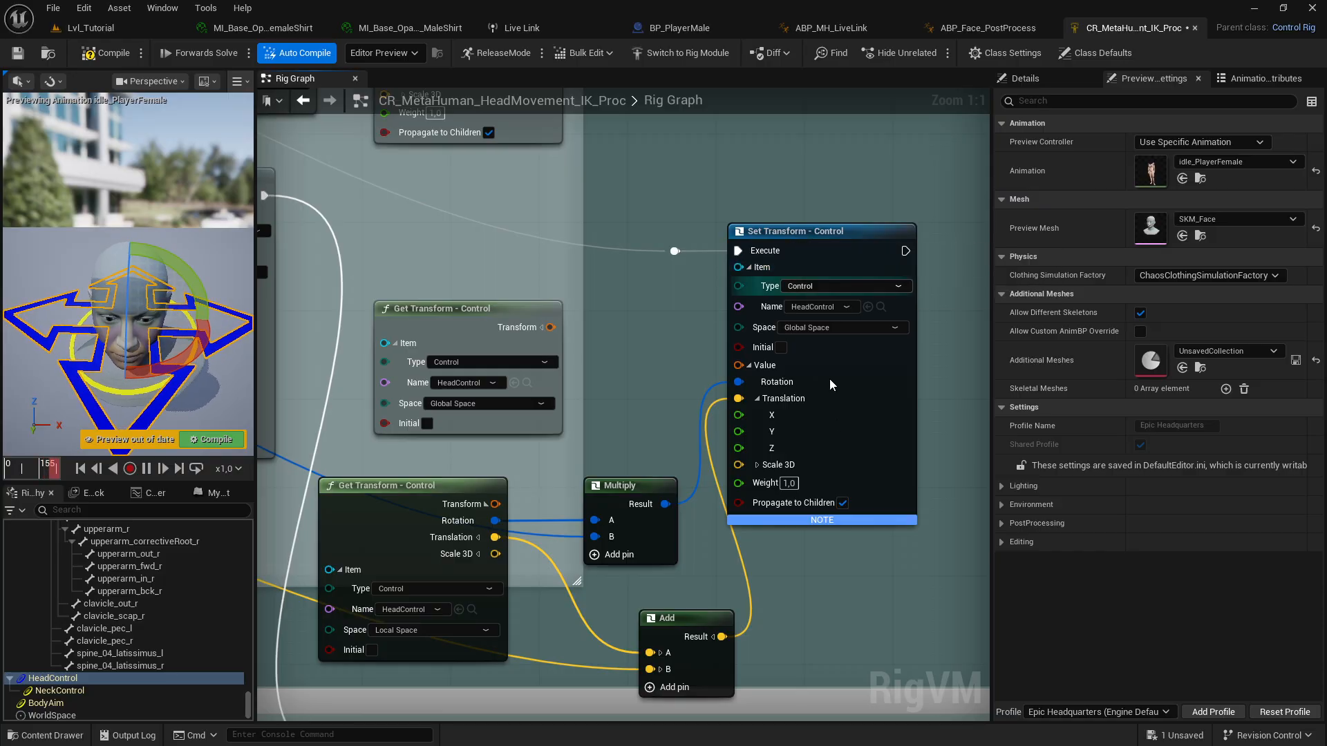
Step: Move the Add node directly beneath the Multiply node
{"action": "right_click_drag", "start_coordinate": [798, 593], "coordinate": [874, 438]}
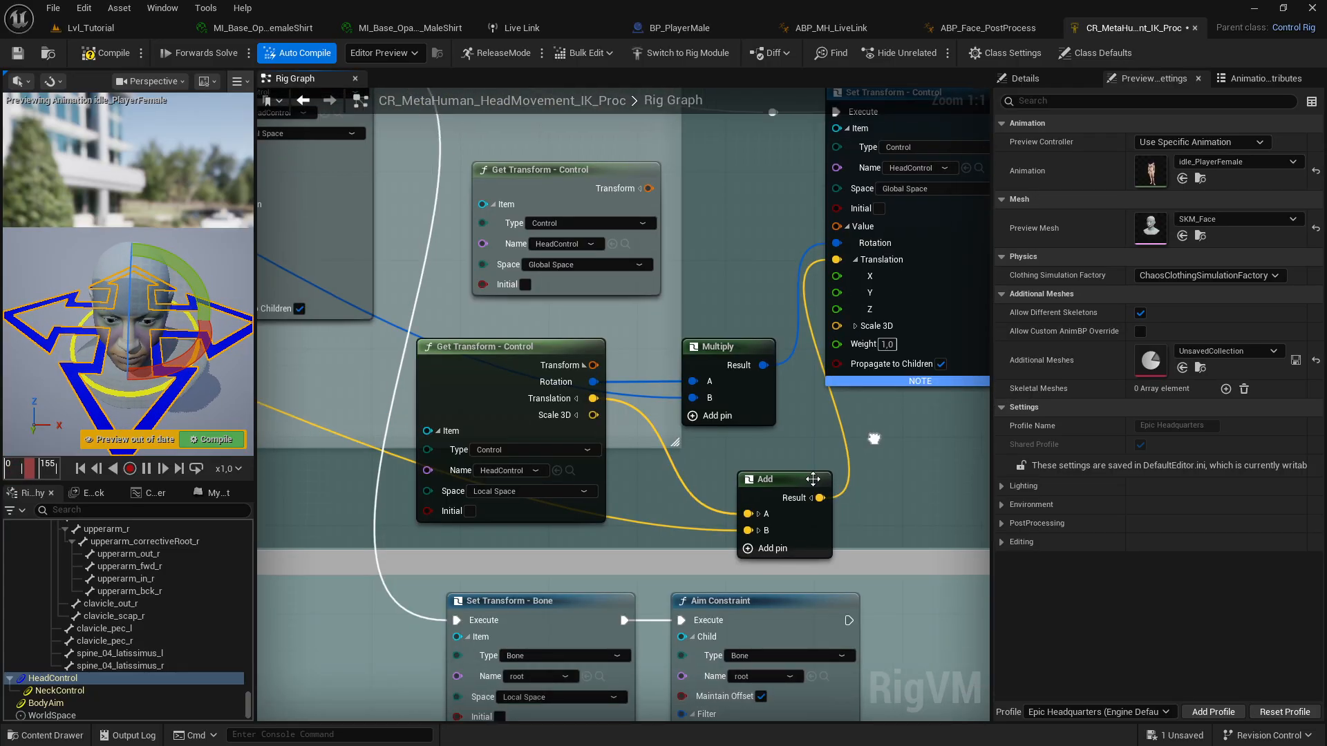
{"action": "left_click_drag", "start_coordinate": [774, 497], "coordinate": [726, 484]}
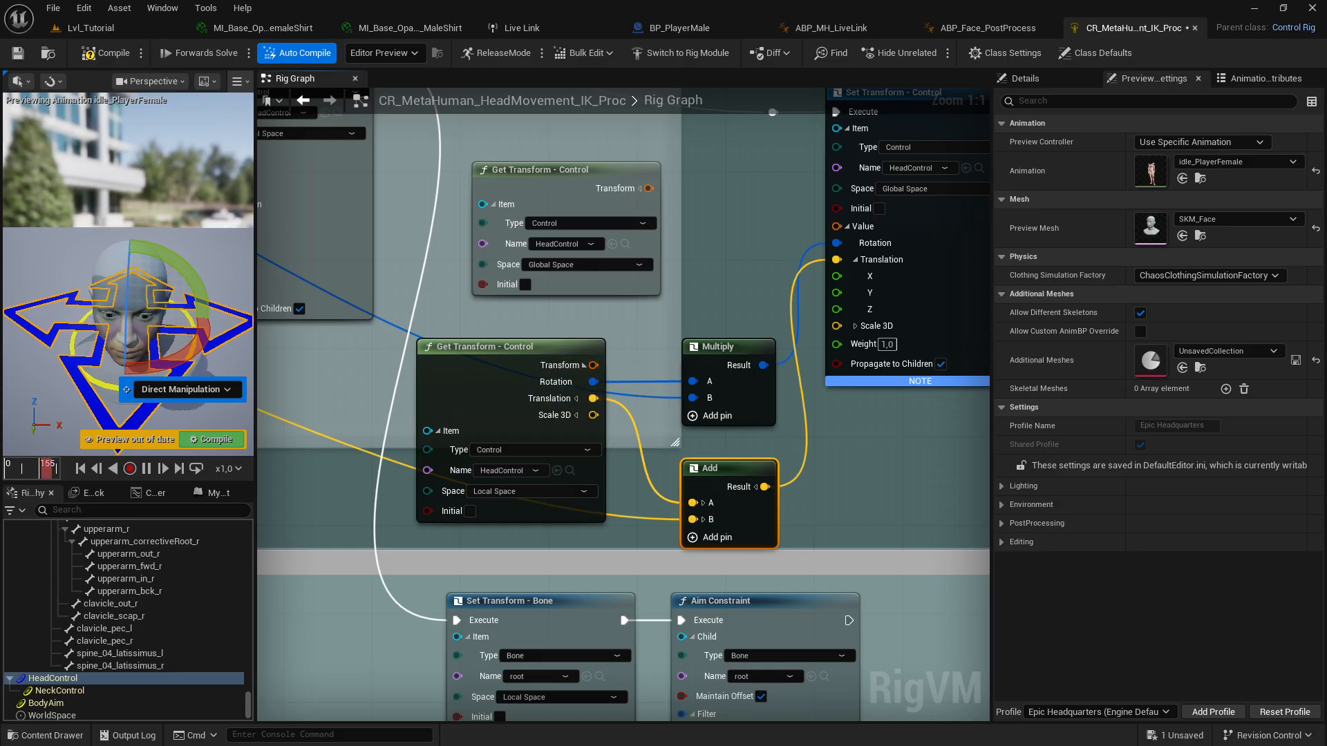
Step: Trace the HeadTranslationX, HeadTranslationY and HeadTranslationZ curves through Make Vector to the Add node
{"action": "right_click_drag", "start_coordinate": [574, 427], "coordinate": [965, 436]}
{"action": "right_click_drag", "start_coordinate": [497, 424], "coordinate": [912, 544]}
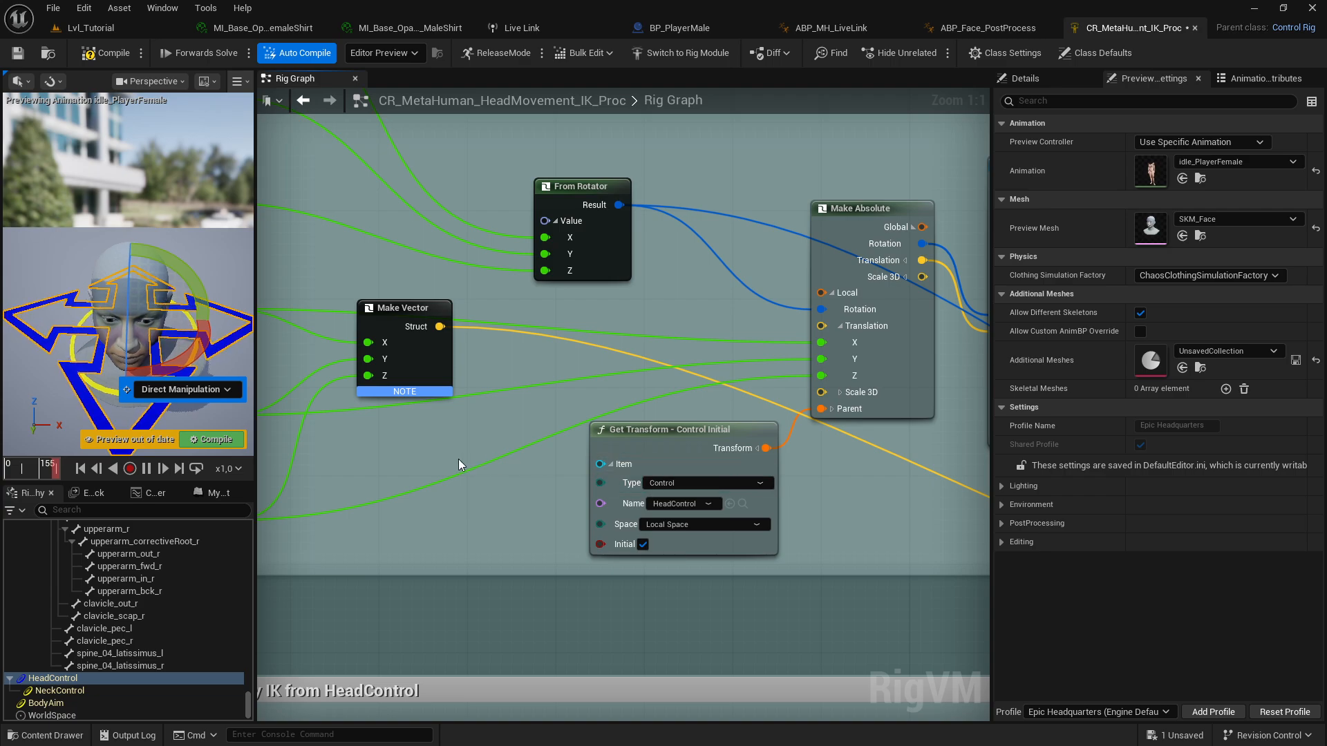
{"action": "right_click_drag", "start_coordinate": [459, 459], "coordinate": [764, 504]}
{"action": "right_click_drag", "start_coordinate": [731, 427], "coordinate": [671, 454]}
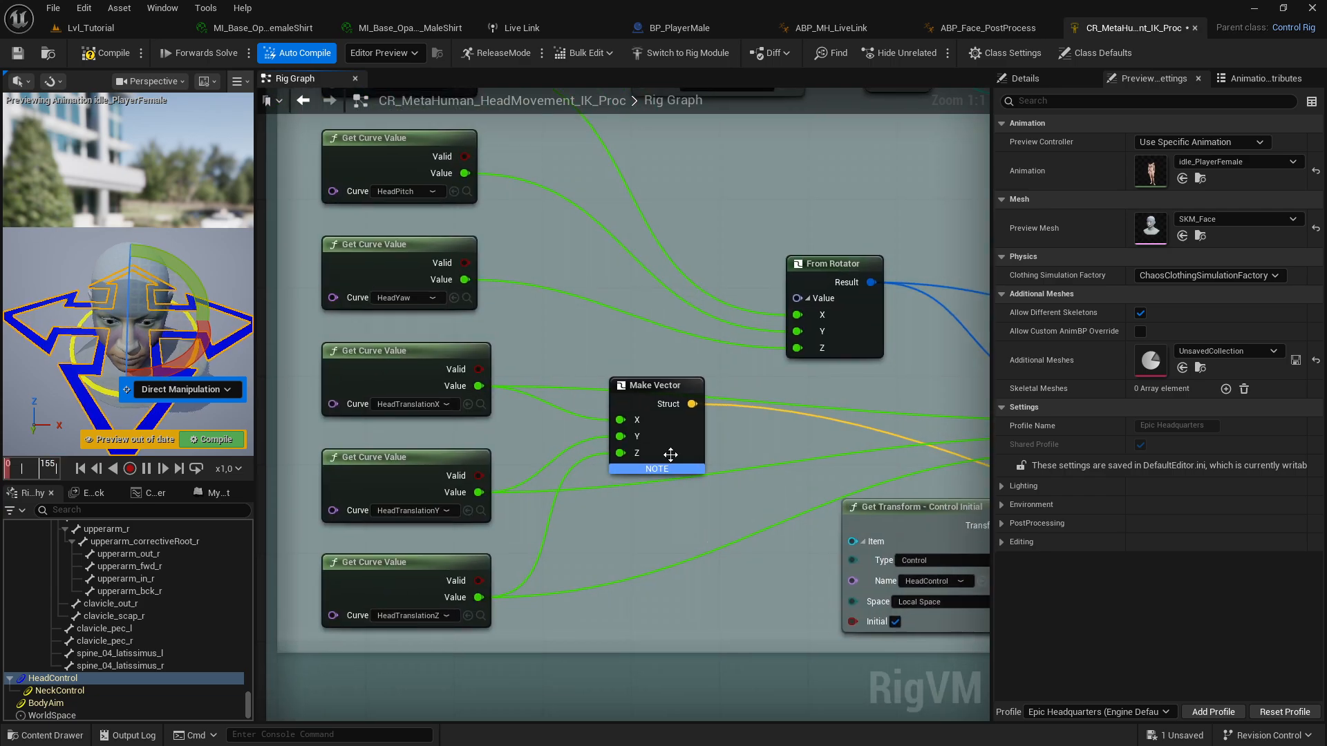
{"action": "left_click", "coordinate": [644, 395]}
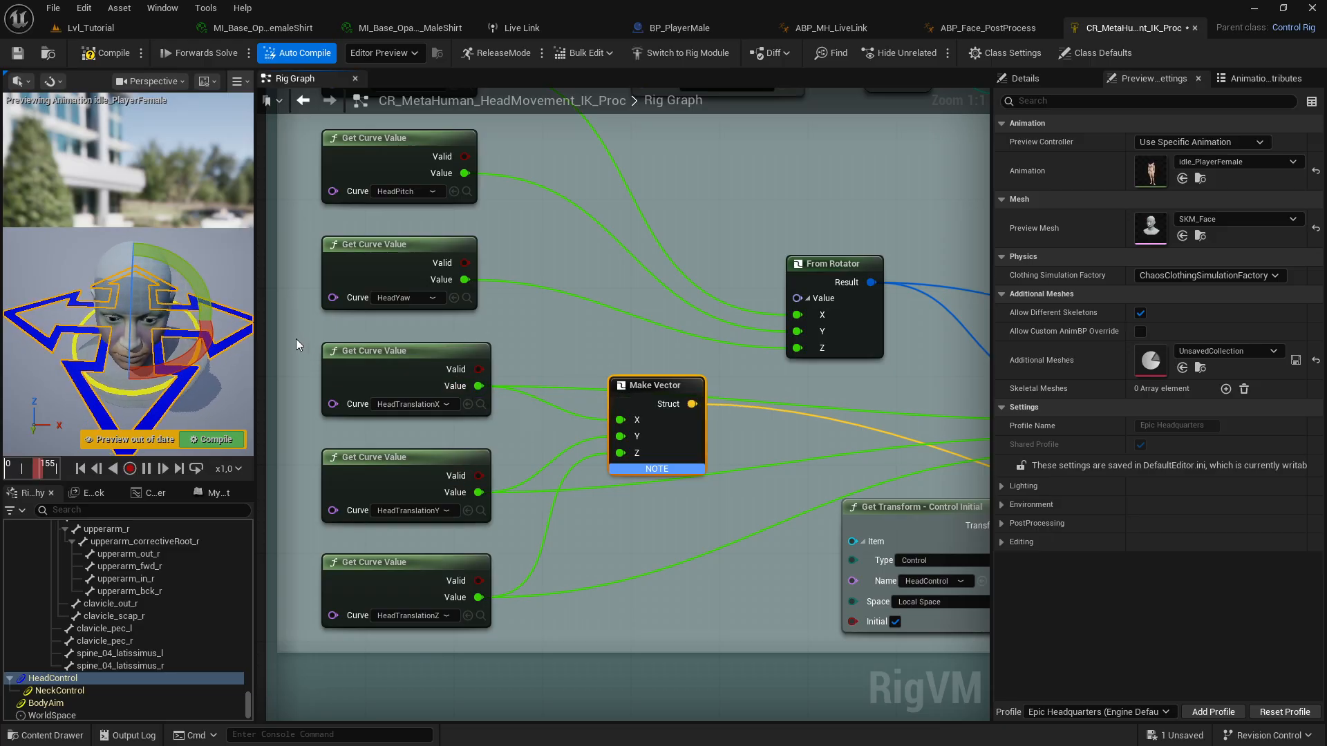
{"action": "left_click_drag", "start_coordinate": [297, 339], "coordinate": [525, 615]}
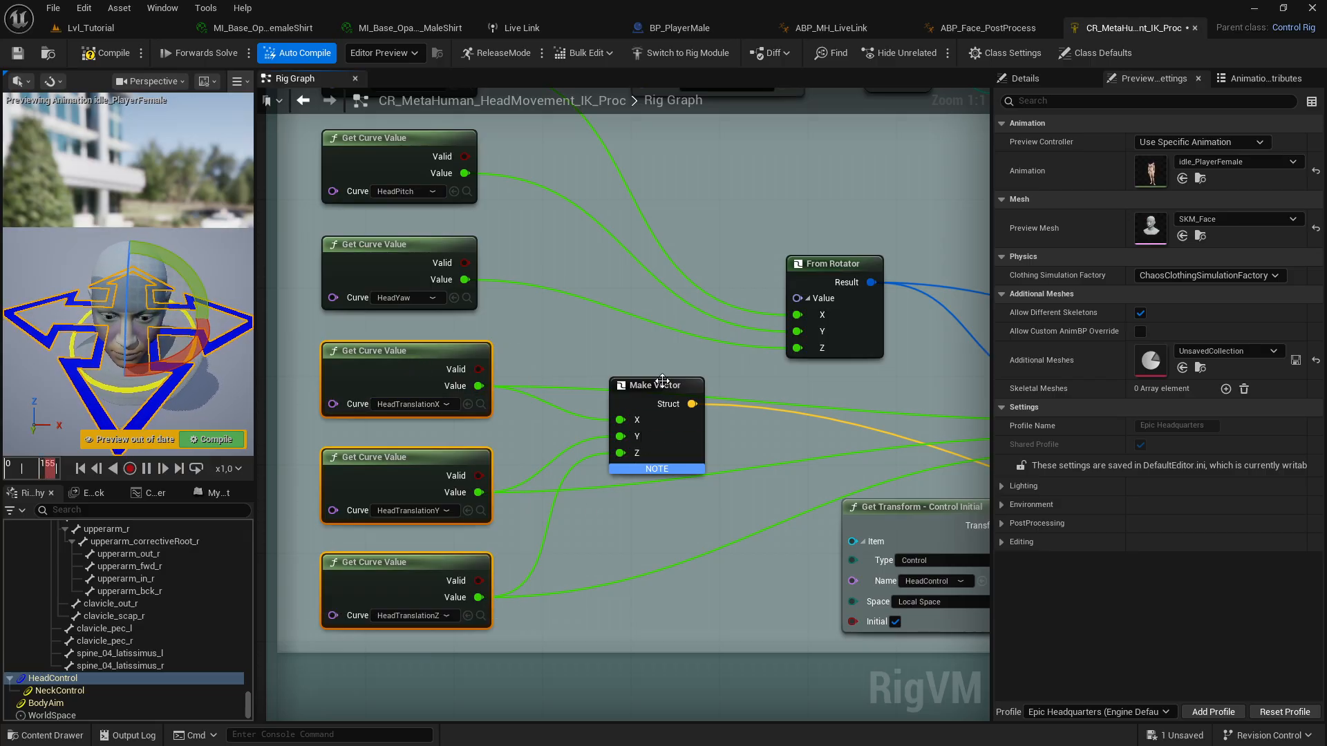
{"action": "right_click_drag", "start_coordinate": [982, 509], "coordinate": [838, 487]}
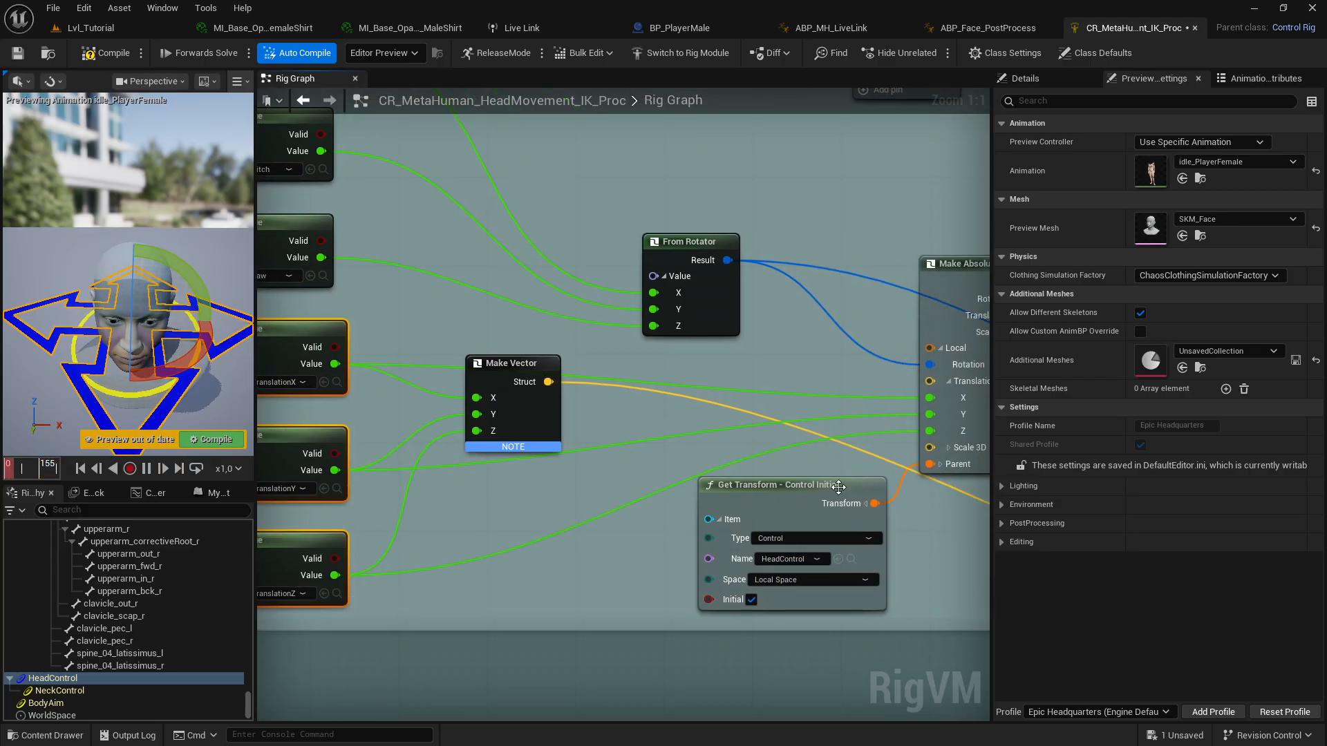
{"action": "right_click_drag", "start_coordinate": [766, 436], "coordinate": [288, 265]}
{"action": "right_click_drag", "start_coordinate": [723, 459], "coordinate": [371, 415]}
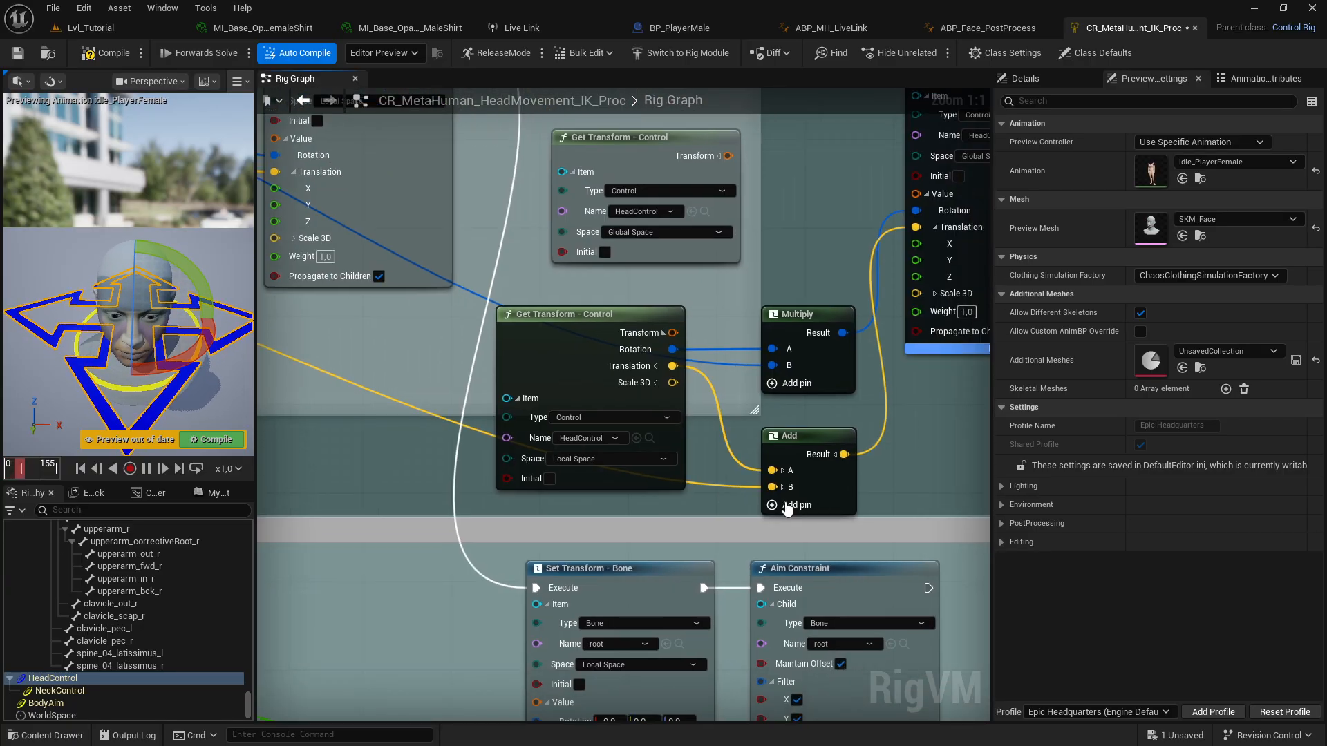
Step: Connect the Global Space HeadControl Set Transform's execution output to the root Set Transform - Bone, compile, and glance at the characters in Lvl_Tutorial
{"action": "right_click_drag", "start_coordinate": [784, 494], "coordinate": [618, 629]}
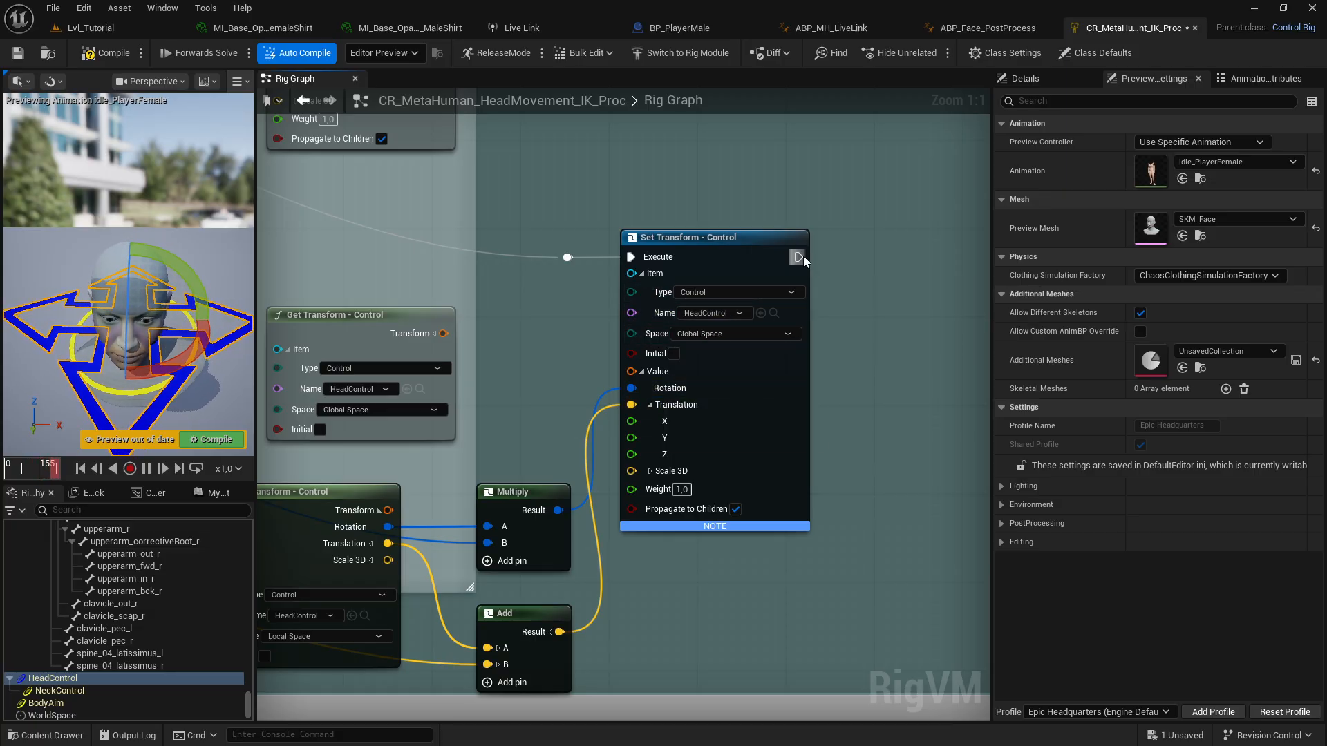
{"action": "left_click_drag", "start_coordinate": [799, 258], "coordinate": [397, 475]}
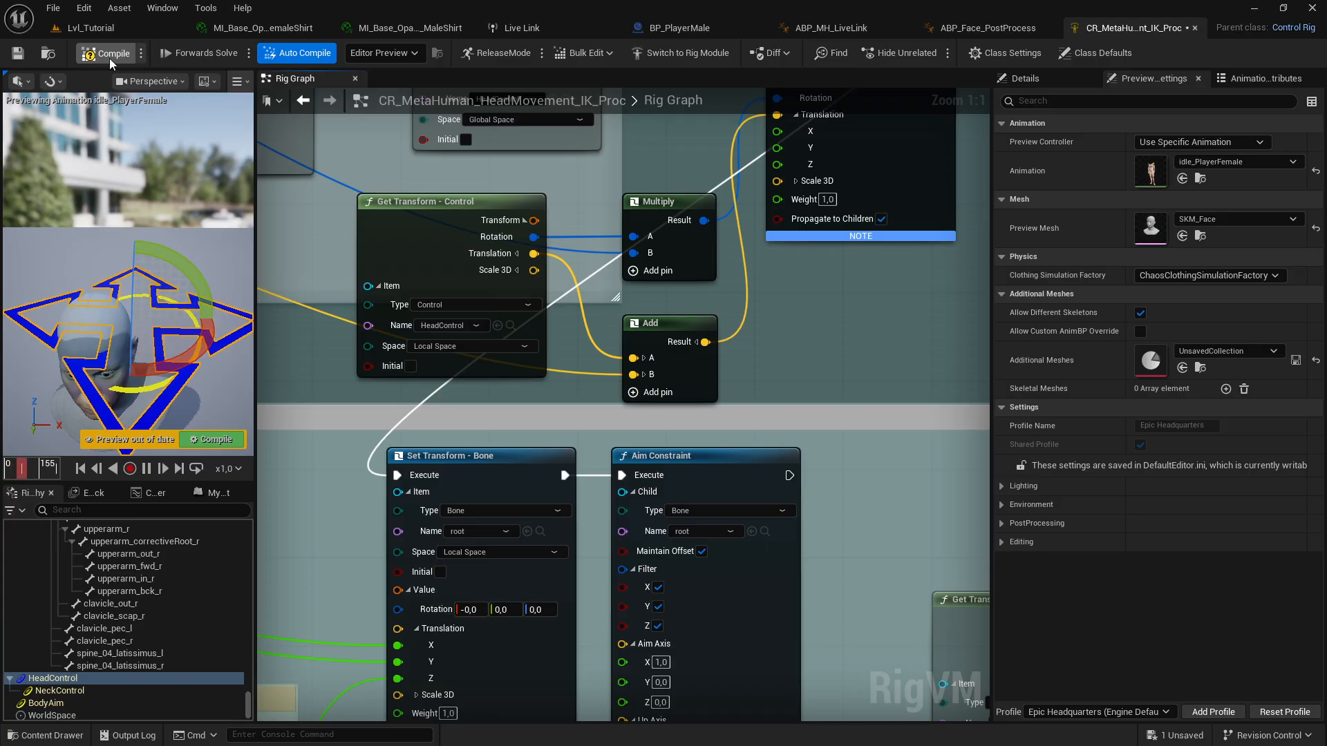
{"action": "left_click", "coordinate": [90, 27]}
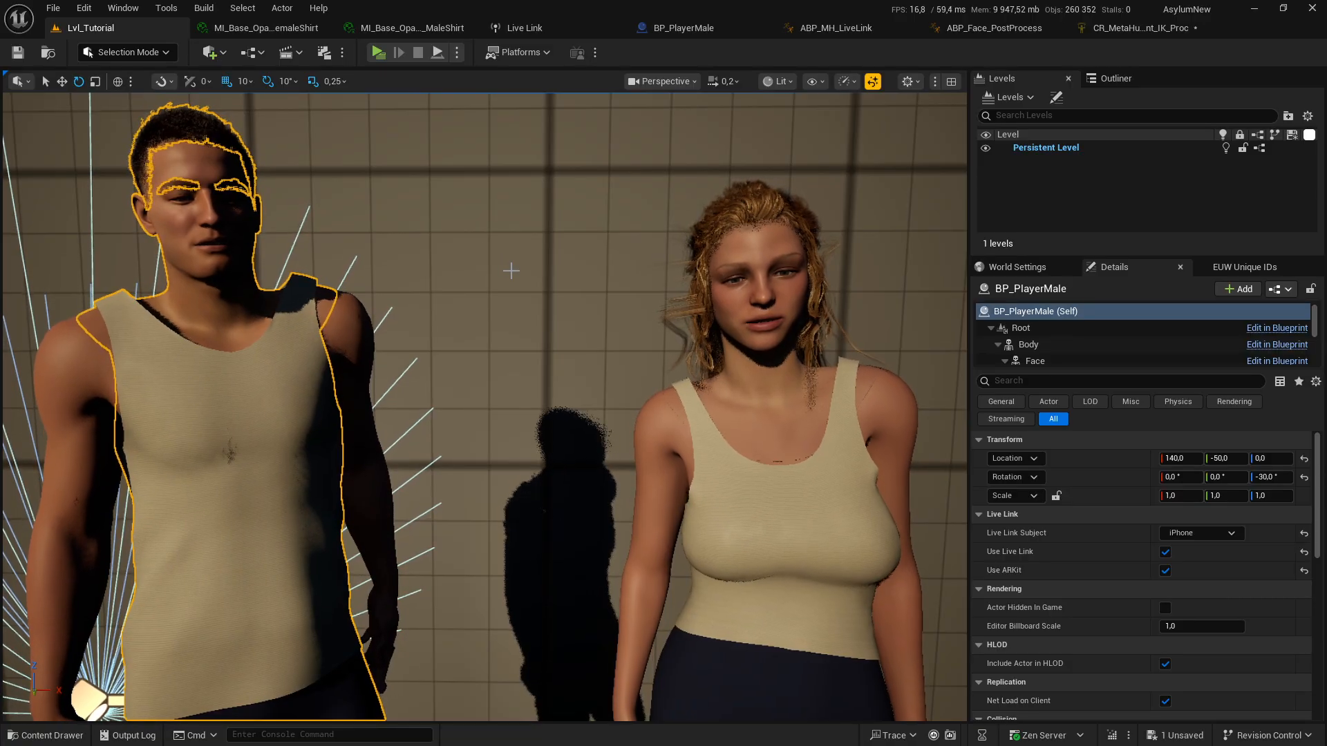
{"action": "left_click", "coordinate": [1117, 28]}
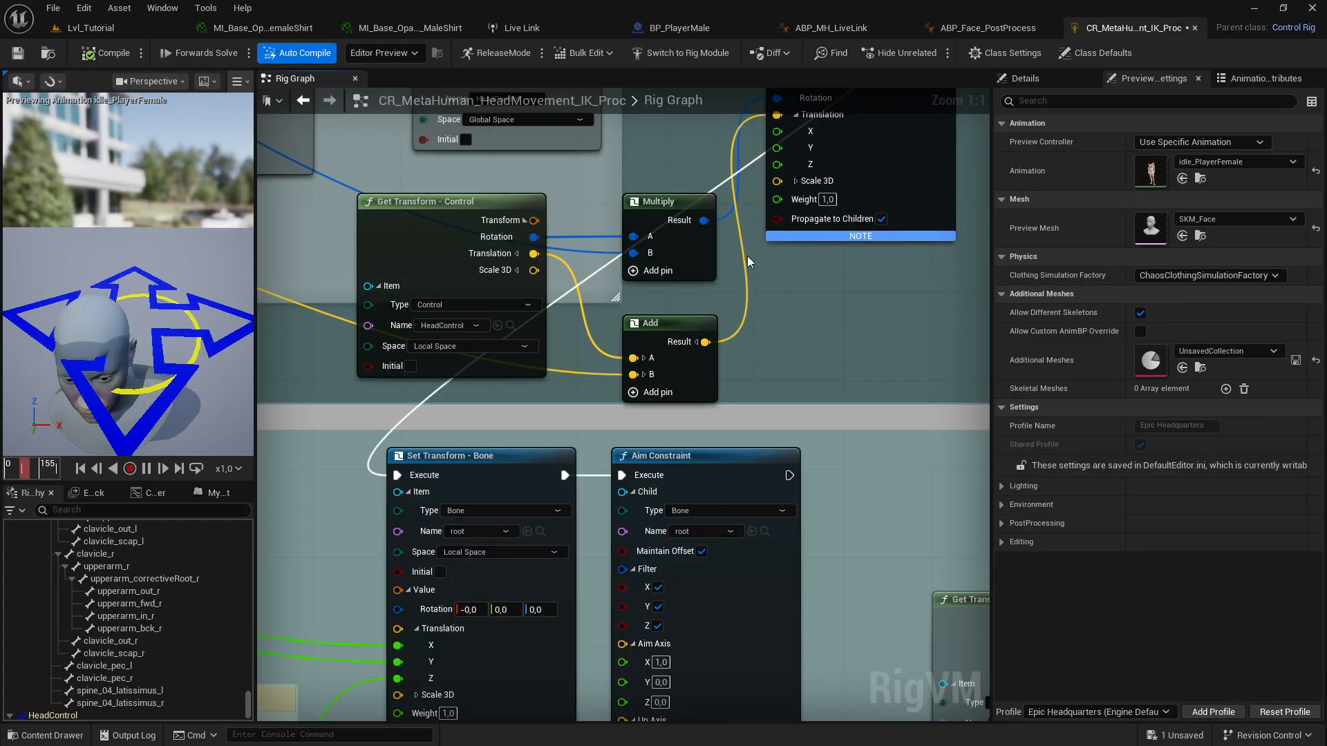
Step: Review the whole rig graph, highlighting the Head Movement IK Proxy Controls and Set HeadControl from raw Control Curves sections
{"action": "scroll", "coordinate": [781, 324], "scroll_direction": "down", "scroll_amount": 9}
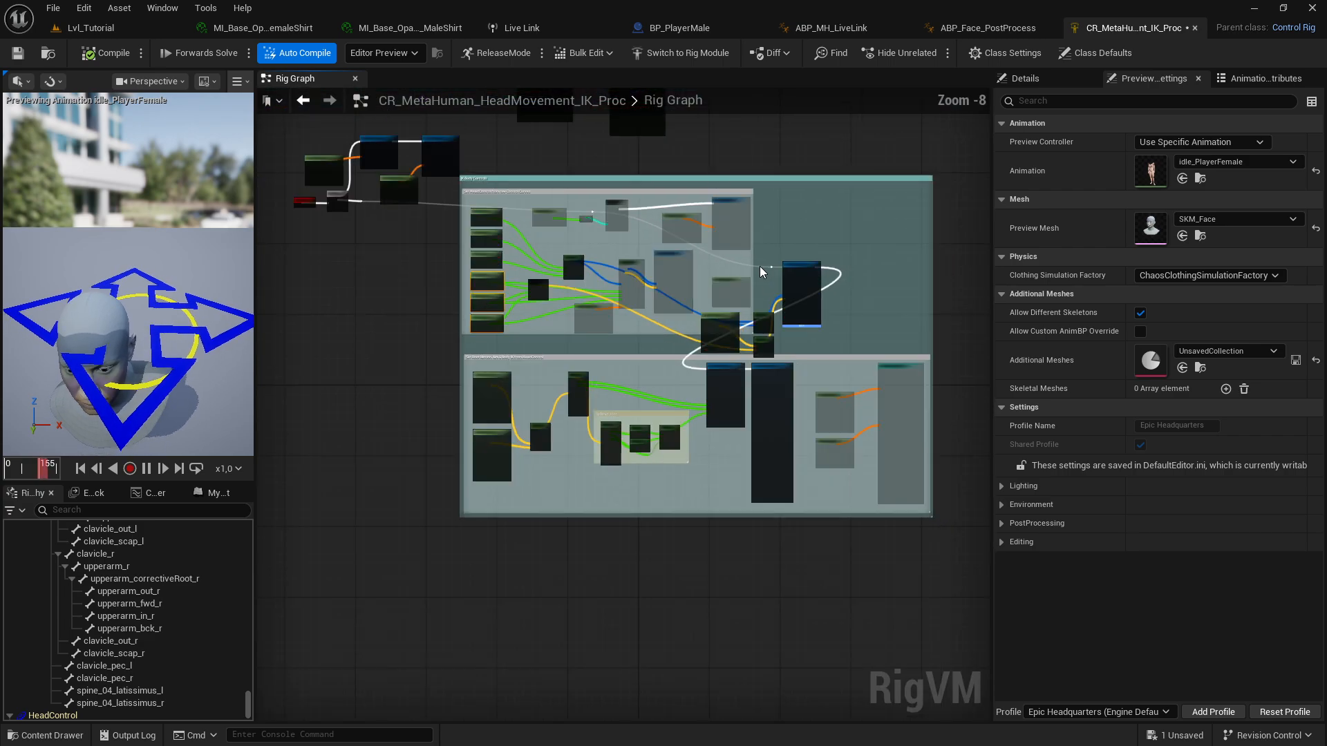
{"action": "right_click_drag", "start_coordinate": [760, 267], "coordinate": [791, 448]}
{"action": "right_click_drag", "start_coordinate": [770, 342], "coordinate": [743, 472]}
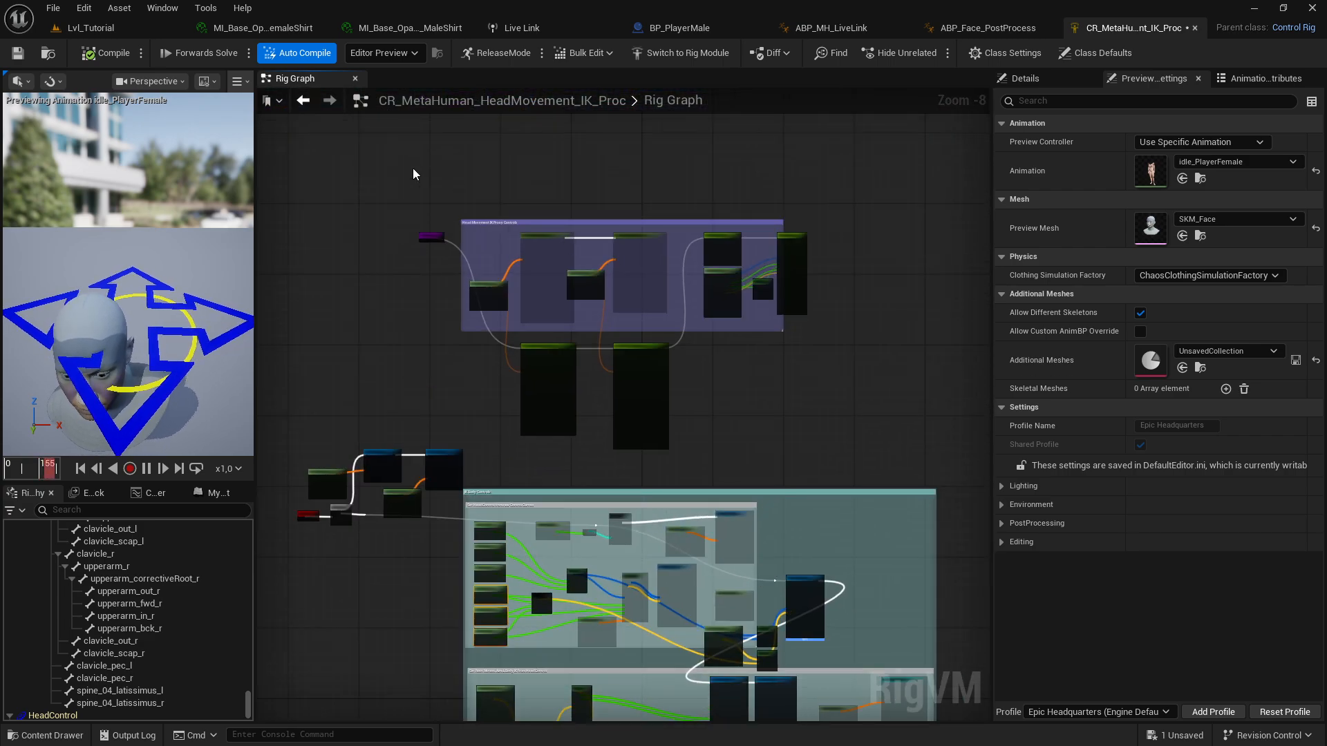
{"action": "left_click_drag", "start_coordinate": [413, 173], "coordinate": [860, 409]}
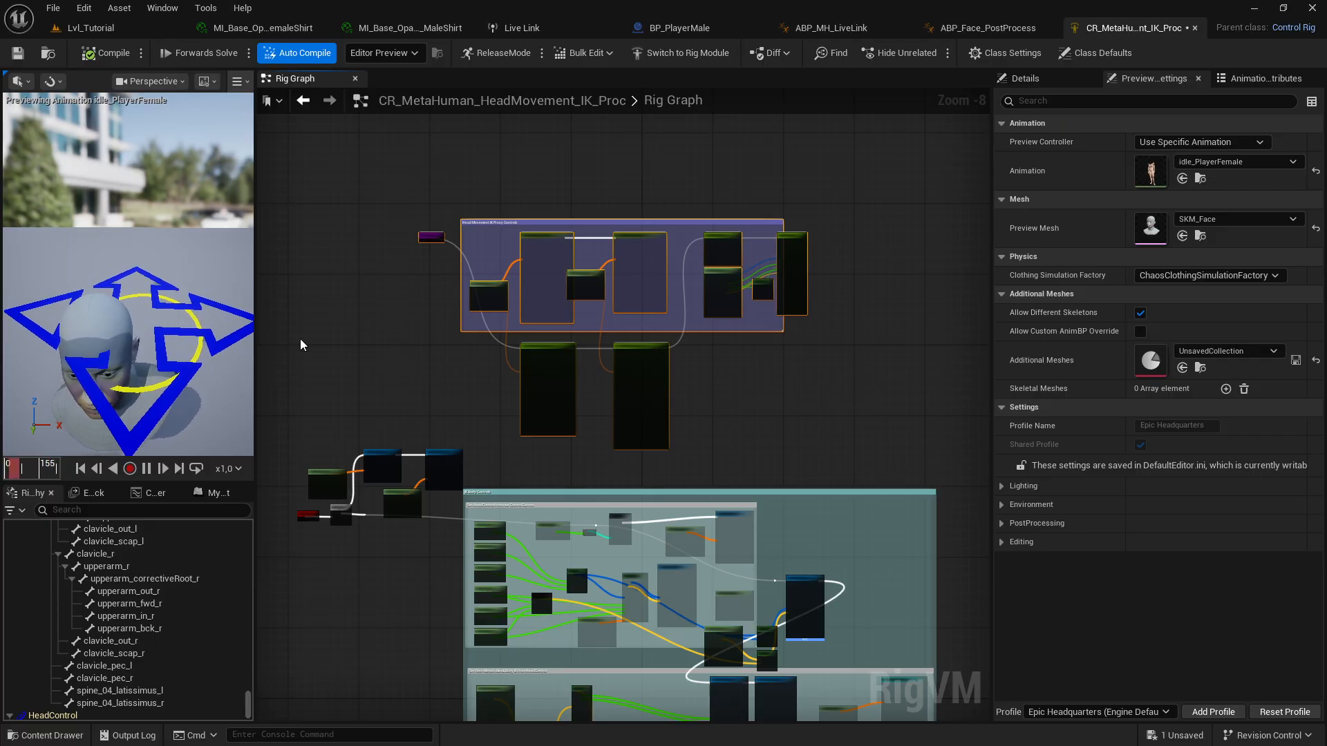
{"action": "right_click_drag", "start_coordinate": [491, 378], "coordinate": [458, 186]}
{"action": "scroll", "coordinate": [530, 356], "scroll_direction": "up", "scroll_amount": 3}
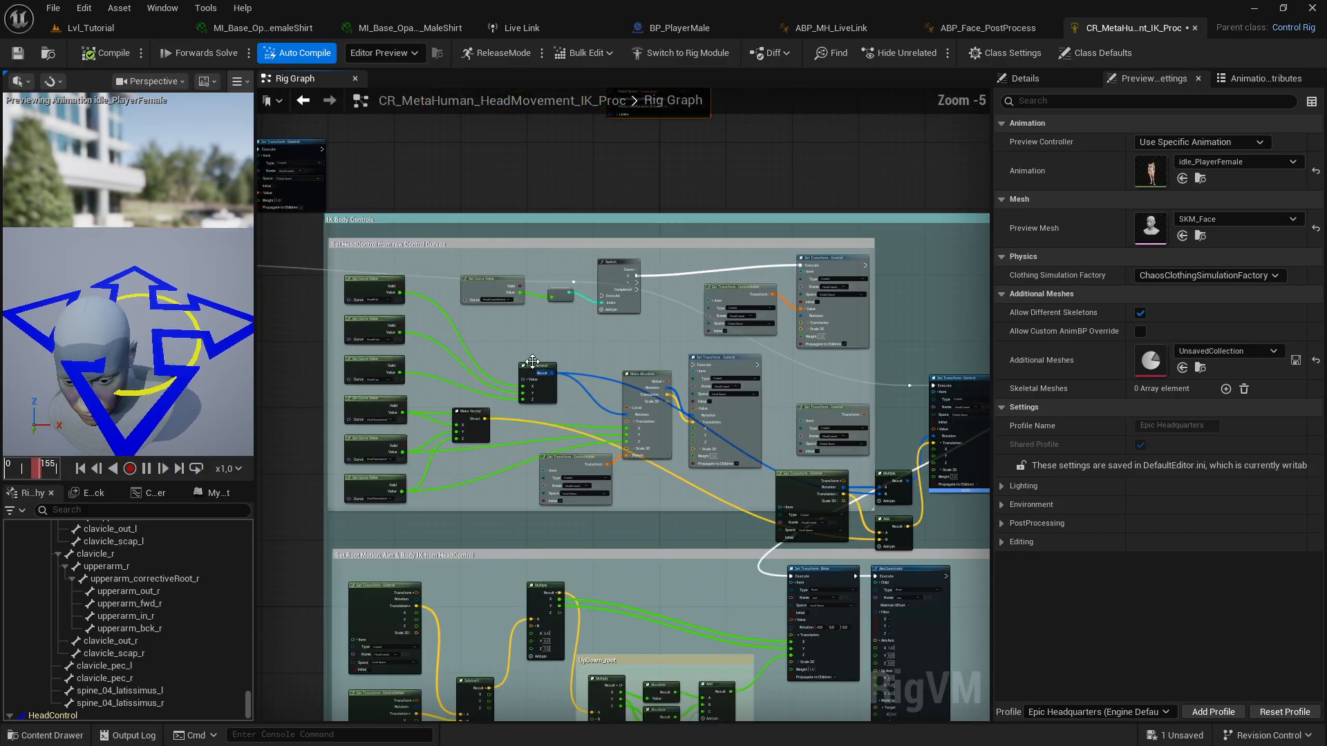
{"action": "left_click_drag", "start_coordinate": [296, 236], "coordinate": [891, 517]}
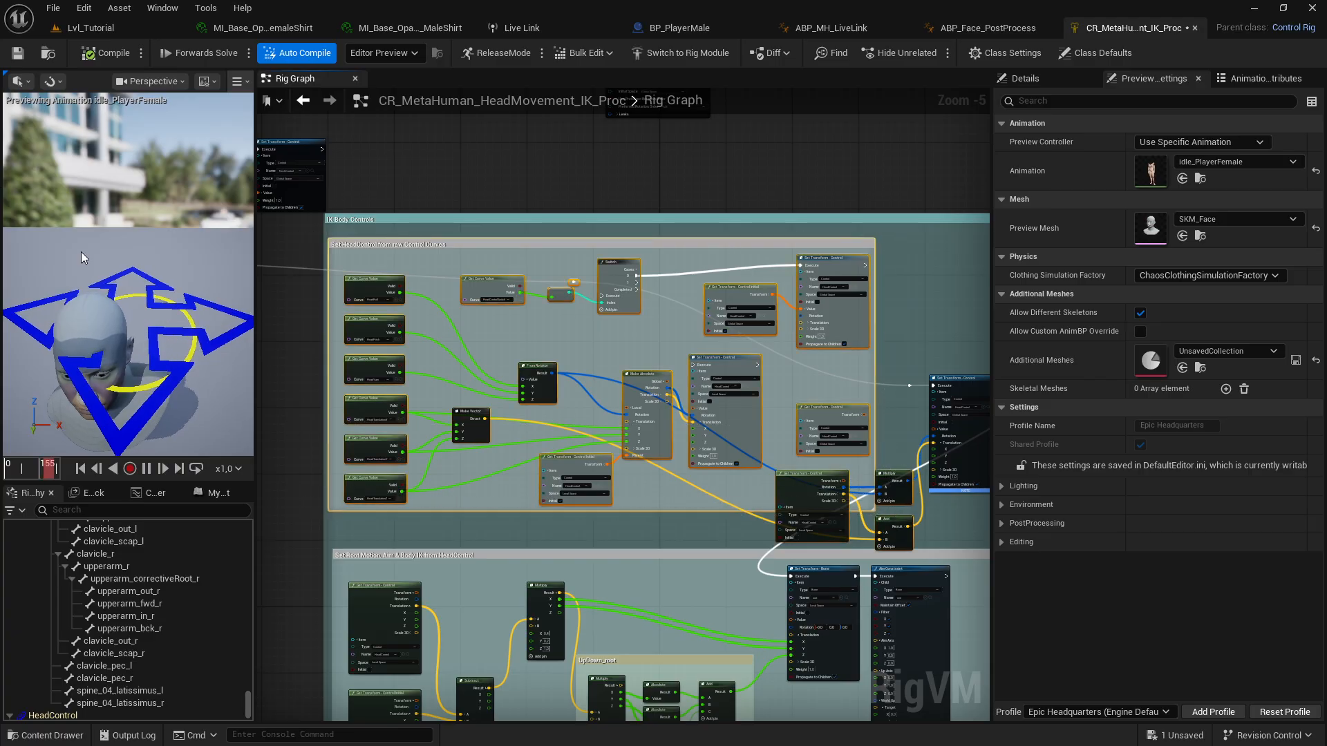
Step: Widen the graph area and examine the spawned control nodes and the Set Transform - Control nodes driven by the head and neck_02 bones
{"action": "right_click_drag", "start_coordinate": [521, 180], "coordinate": [619, 438]}
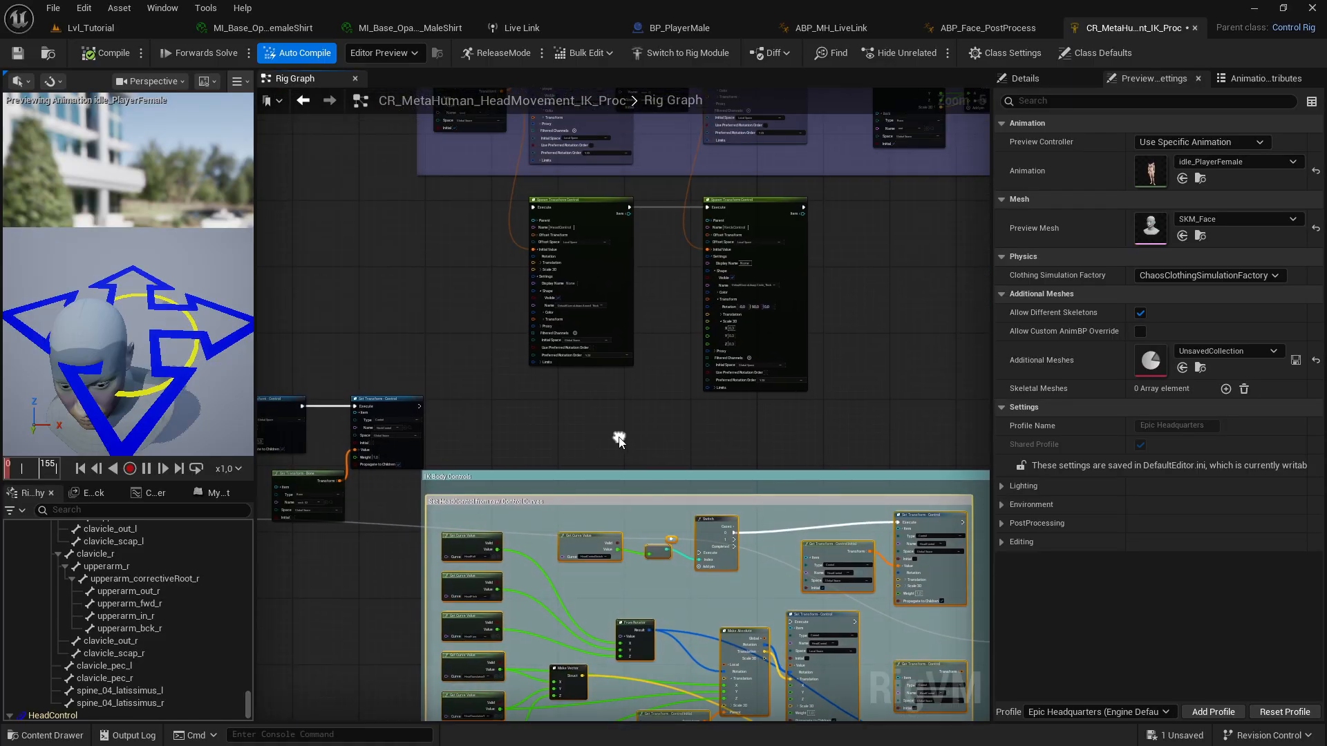
{"action": "key", "text": "Home"}
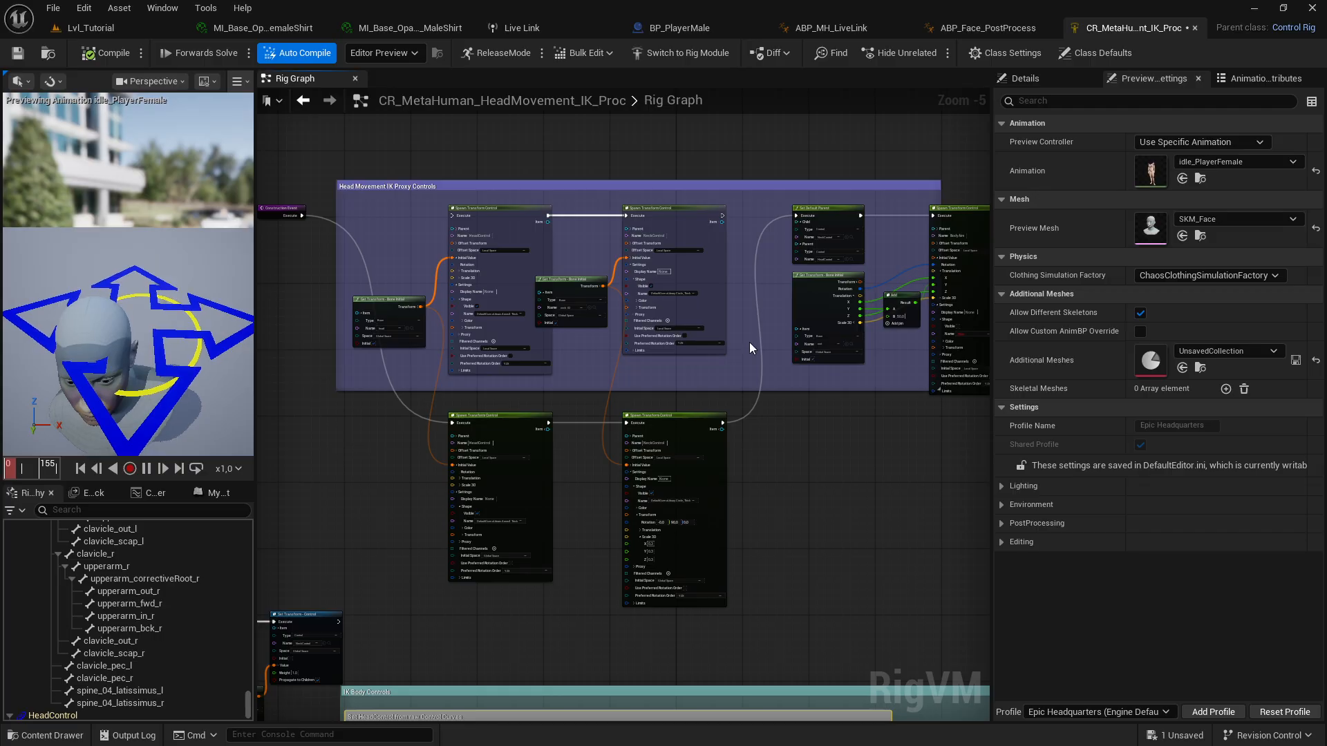
{"action": "left_click_drag", "start_coordinate": [993, 405], "coordinate": [1116, 418]}
{"action": "right_click_drag", "start_coordinate": [450, 644], "coordinate": [695, 435]}
{"action": "scroll", "coordinate": [347, 435], "scroll_direction": "up", "scroll_amount": 3}
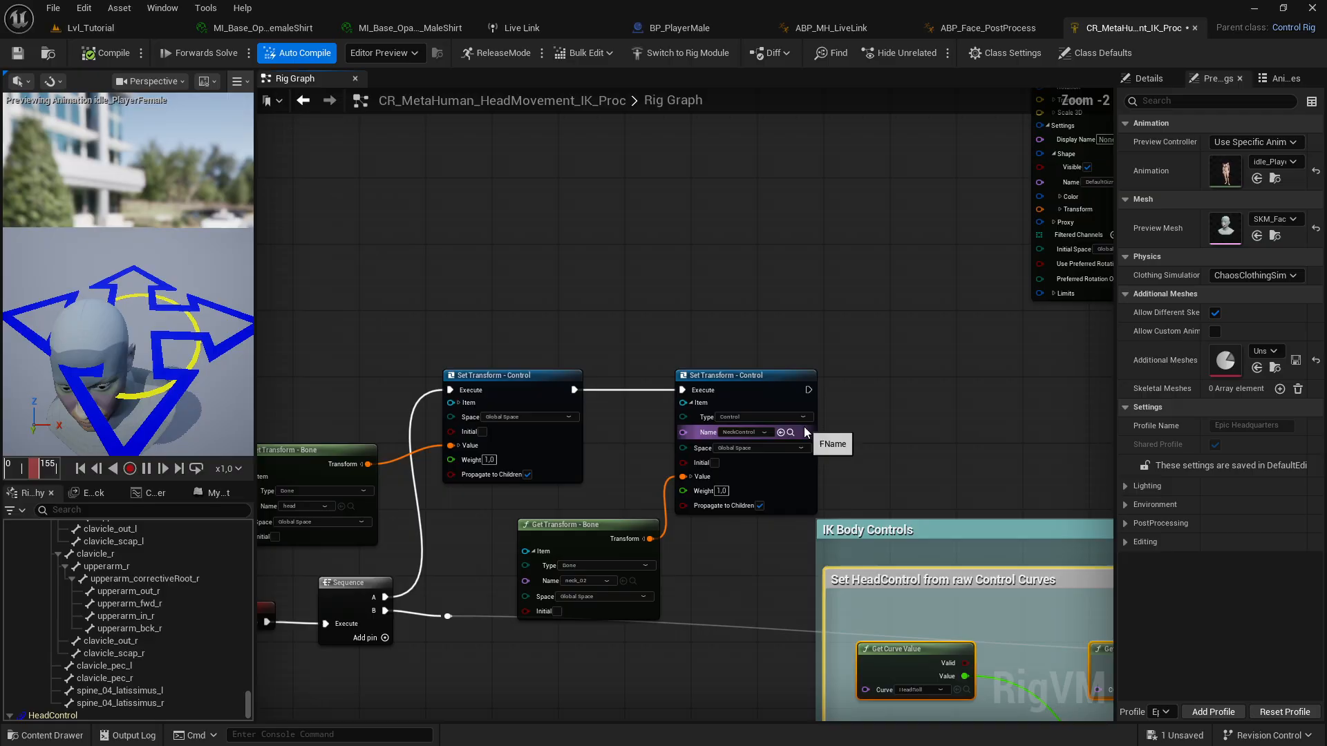
Step: Examine the Sequence branch and the head and neck_02 Set Transform - Control nodes, selecting HeadControl in the preview viewport
{"action": "right_click_drag", "start_coordinate": [670, 364], "coordinate": [541, 247]}
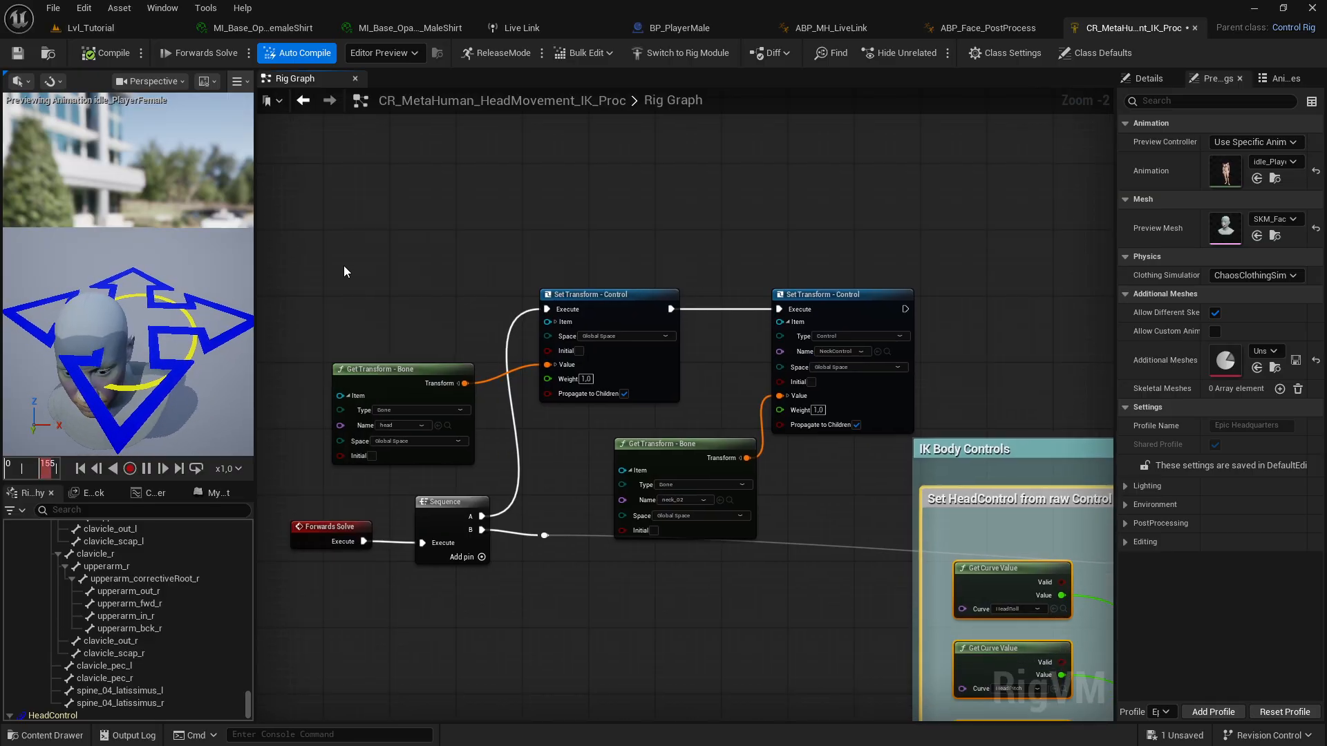
{"action": "left_click_drag", "start_coordinate": [405, 491], "coordinate": [532, 599]}
{"action": "left_click_drag", "start_coordinate": [401, 263], "coordinate": [840, 441]}
{"action": "left_click", "coordinate": [576, 203]}
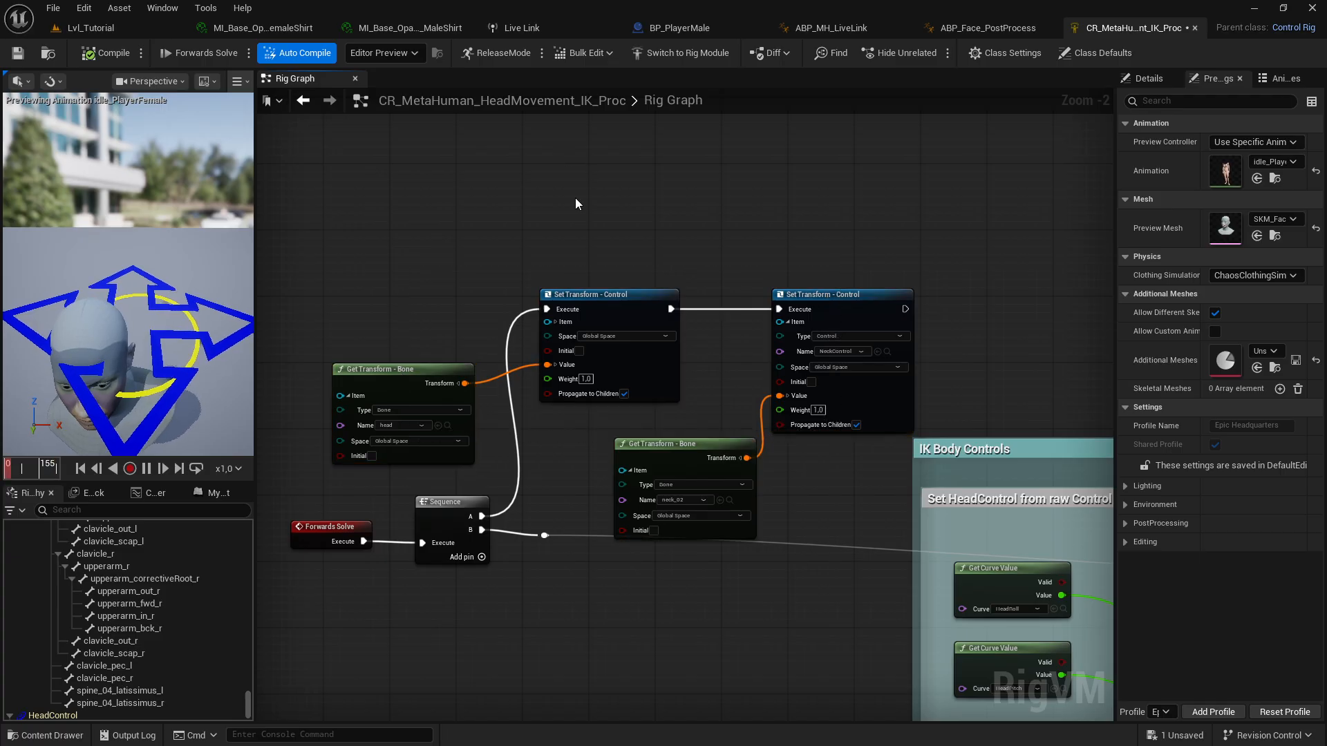
{"action": "left_click_drag", "start_coordinate": [570, 184], "coordinate": [831, 389]}
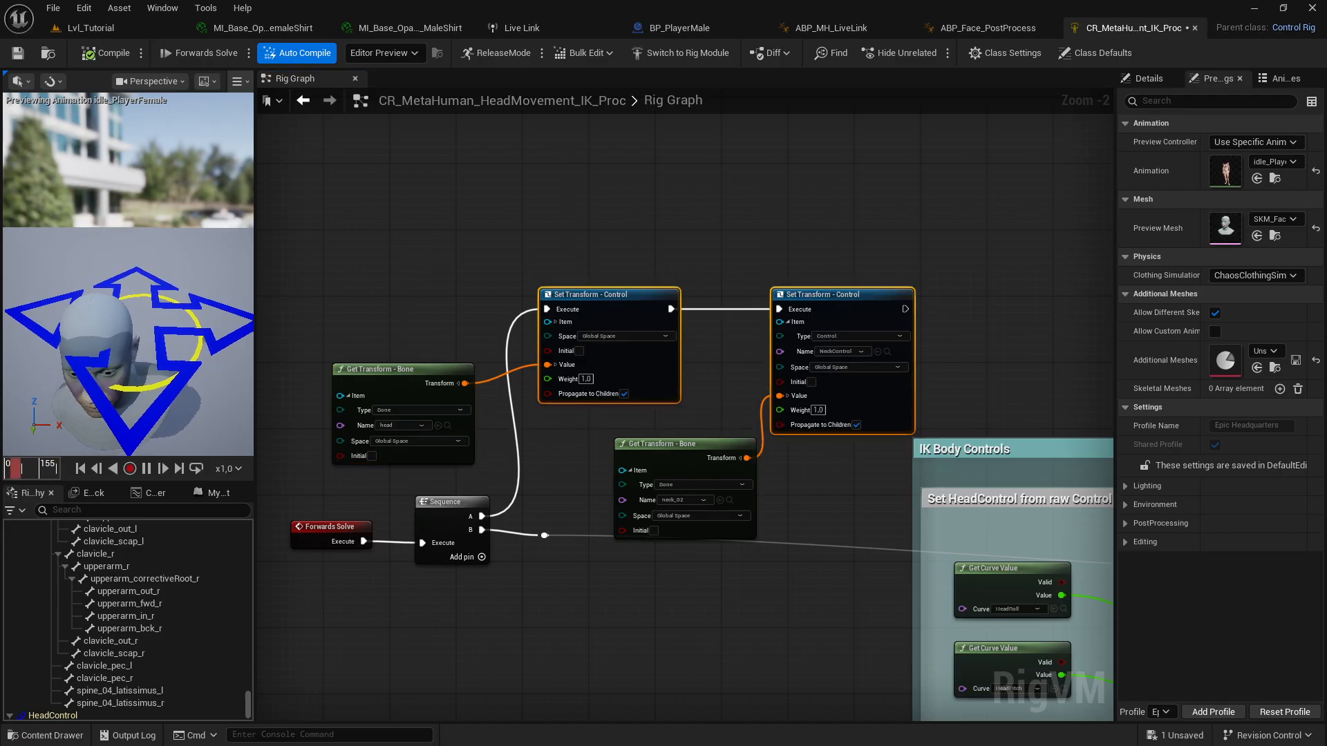
{"action": "left_click", "coordinate": [168, 279]}
{"action": "right_click_drag", "start_coordinate": [817, 254], "coordinate": [638, 200]}
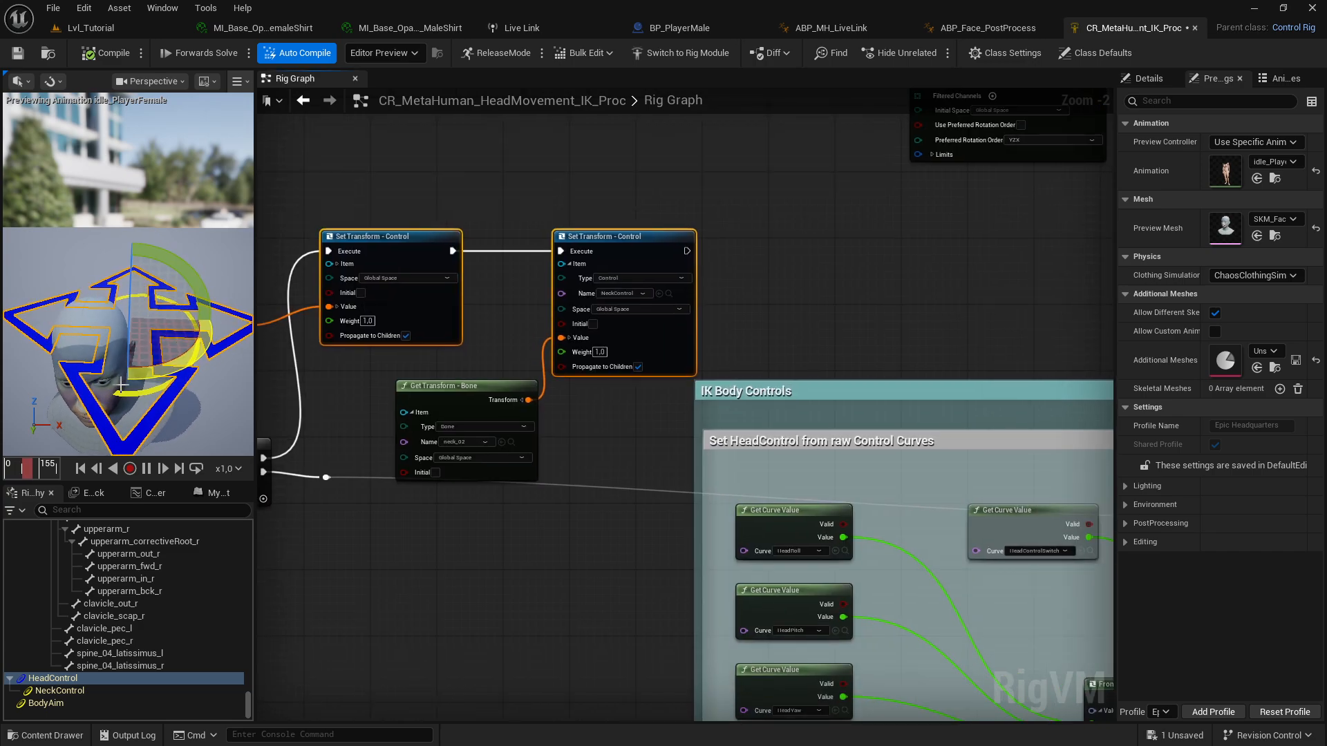
Step: Follow the Set HeadControl from raw Control Curves section through the Multiply and Add nodes to the root Set Transform - Bone
{"action": "scroll", "coordinate": [822, 332], "scroll_direction": "down", "scroll_amount": 5}
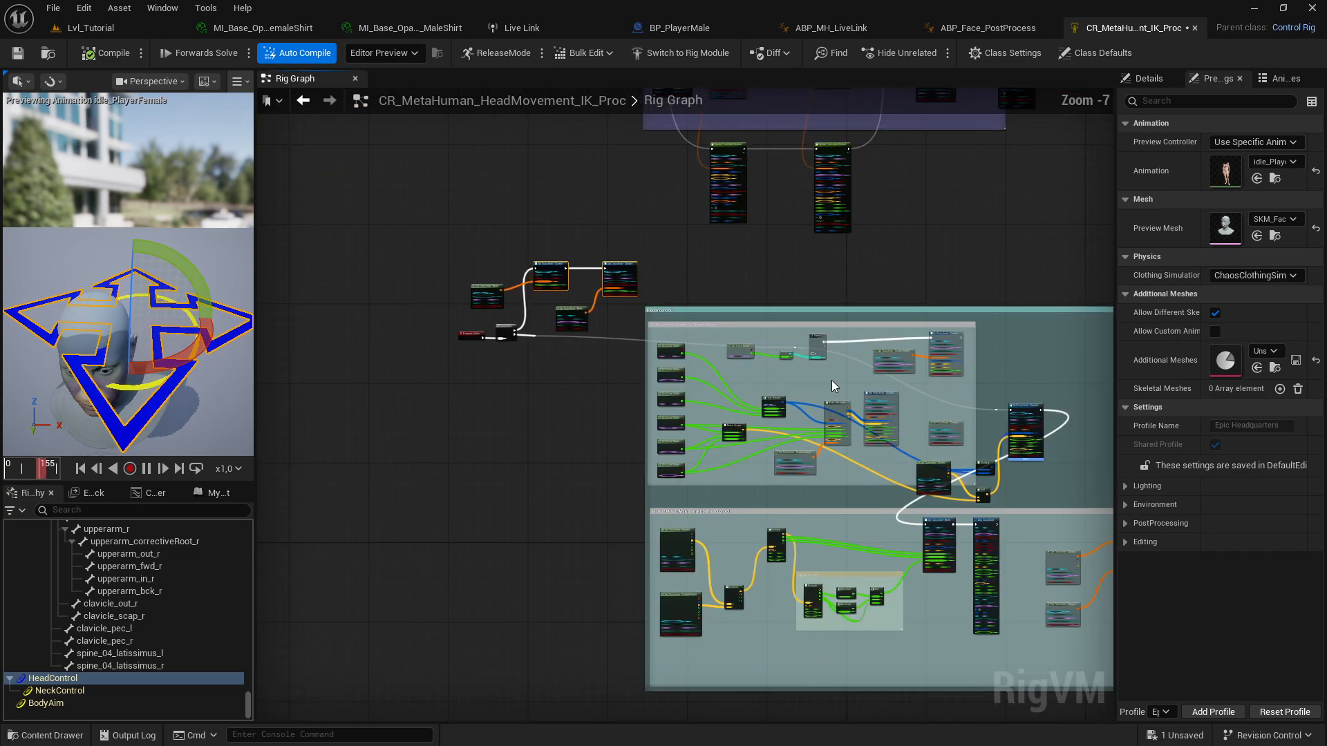
{"action": "right_click_drag", "start_coordinate": [831, 380], "coordinate": [631, 331]}
{"action": "scroll", "coordinate": [631, 332], "scroll_direction": "up", "scroll_amount": 3}
{"action": "scroll", "coordinate": [559, 328], "scroll_direction": "up", "scroll_amount": 2}
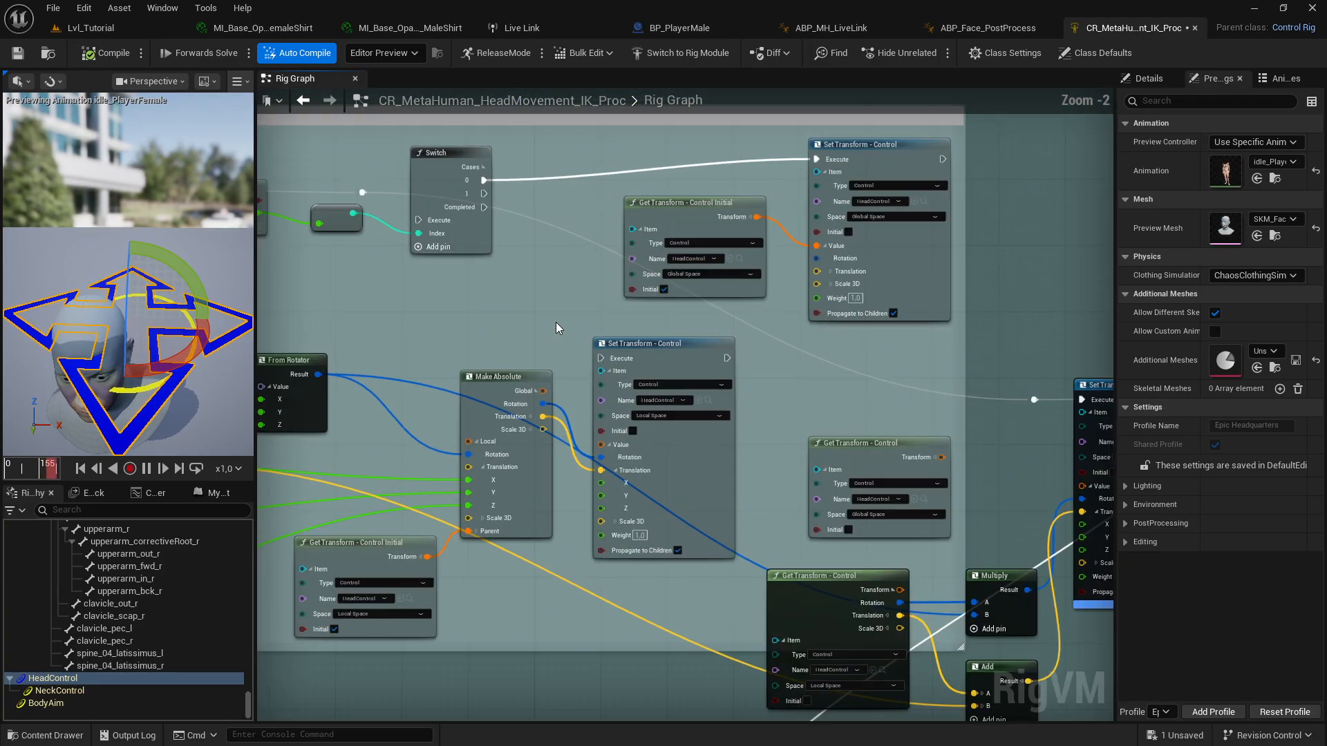
{"action": "right_click_drag", "start_coordinate": [918, 367], "coordinate": [885, 346]}
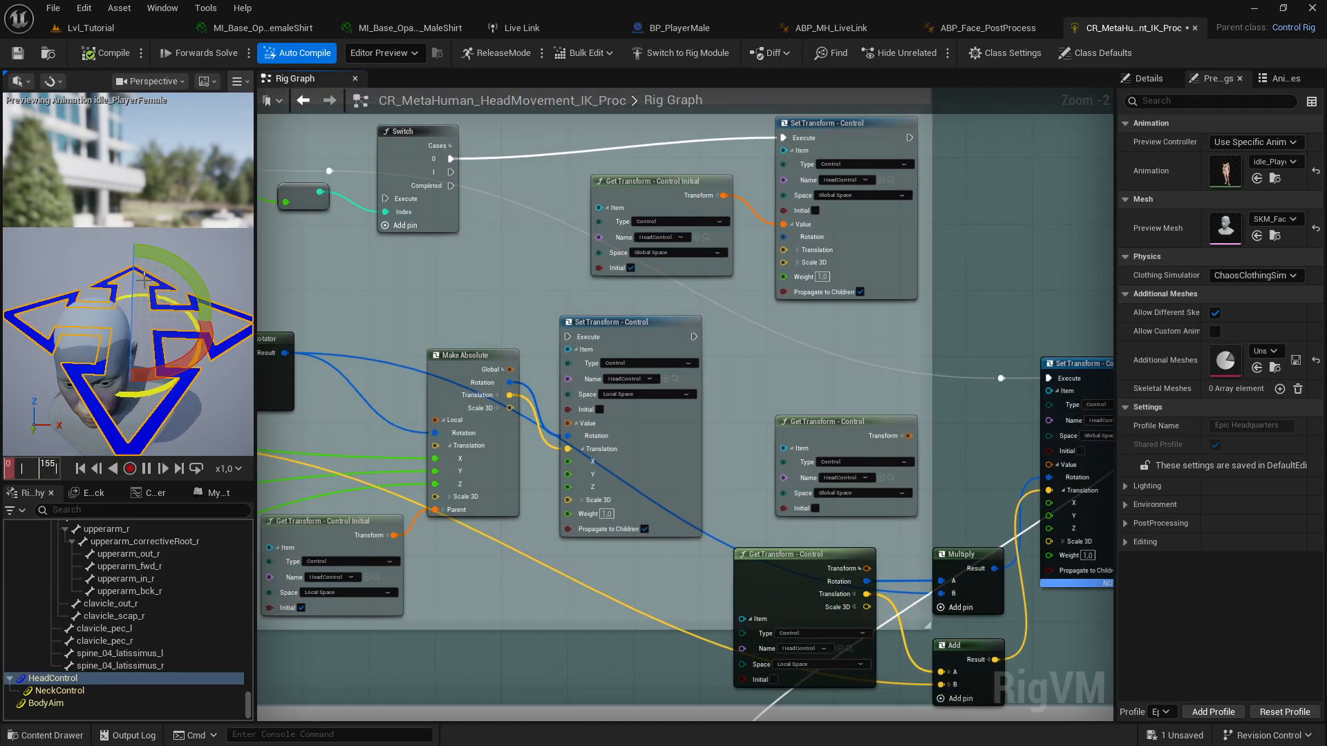
{"action": "right_click_drag", "start_coordinate": [503, 309], "coordinate": [661, 271]}
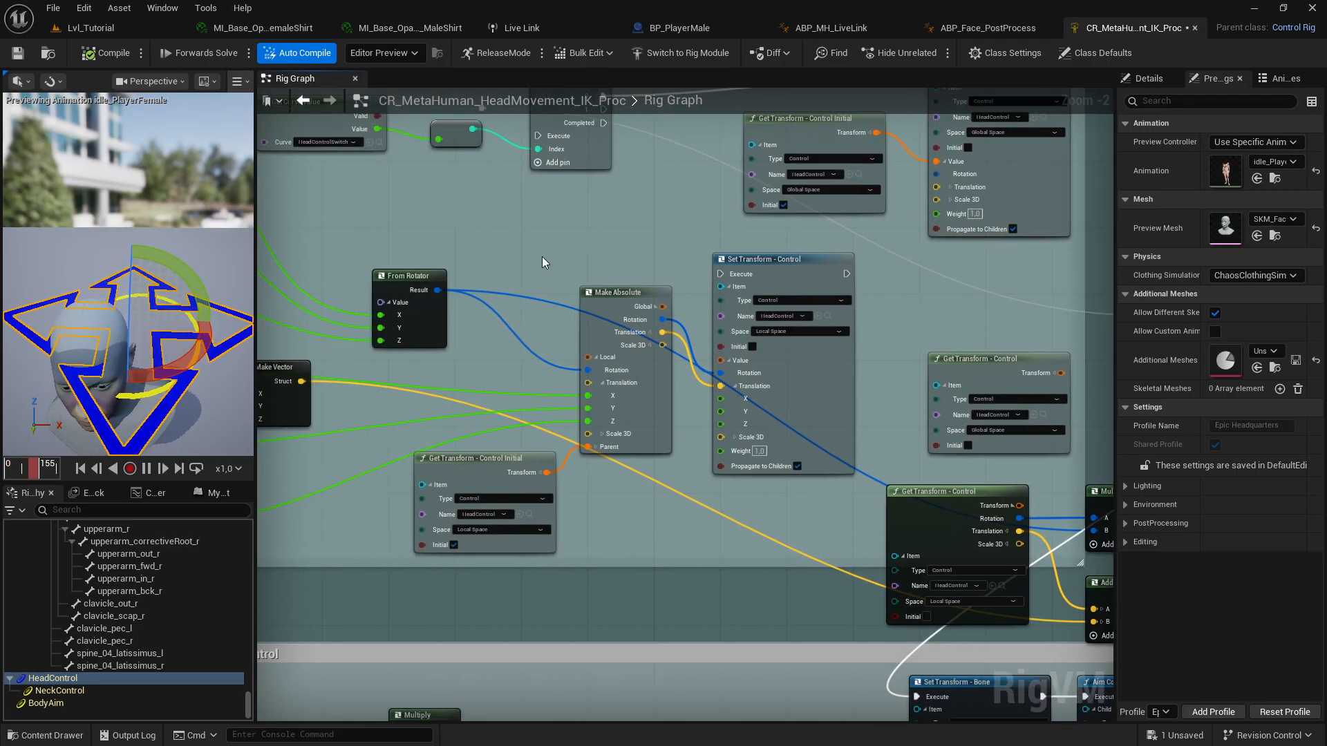
{"action": "left_click_drag", "start_coordinate": [741, 500], "coordinate": [782, 528]}
{"action": "right_click_drag", "start_coordinate": [822, 514], "coordinate": [460, 470]}
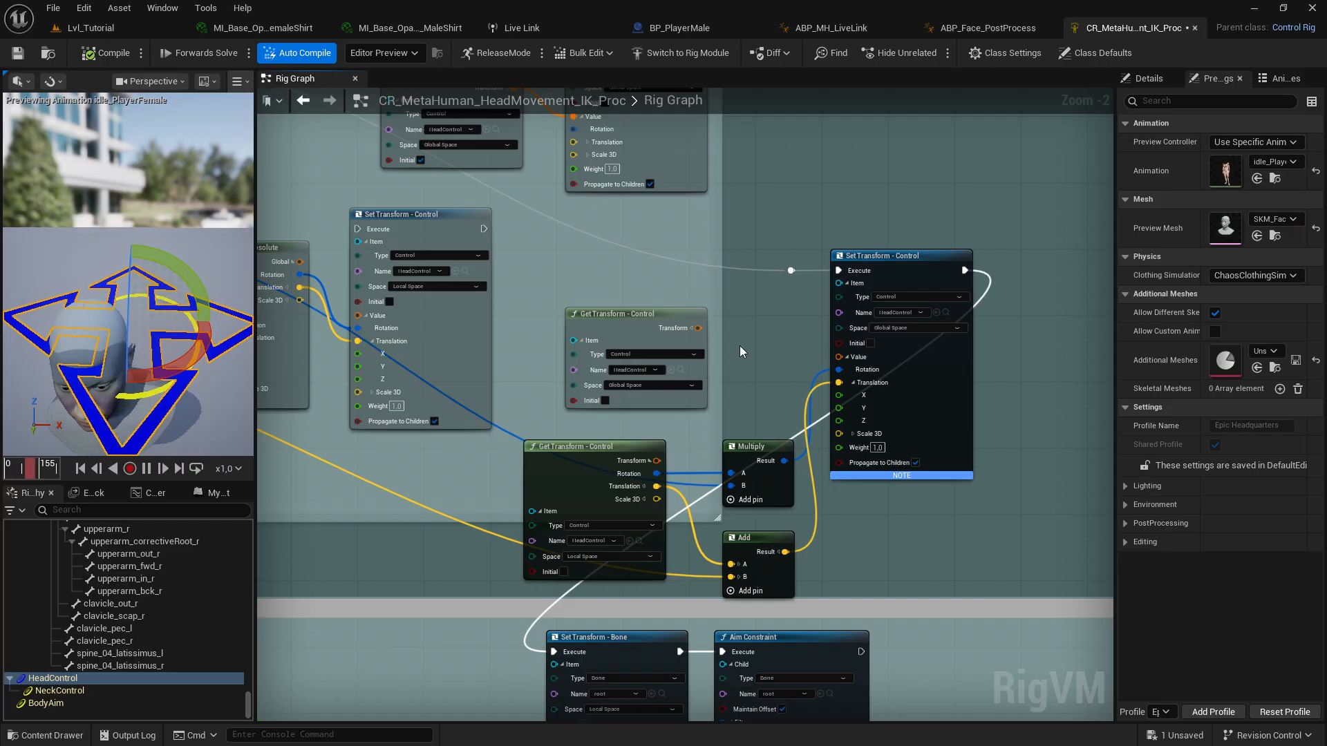
{"action": "right_click_drag", "start_coordinate": [752, 346], "coordinate": [685, 208]}
{"action": "right_click_drag", "start_coordinate": [604, 450], "coordinate": [596, 255]}
{"action": "scroll", "coordinate": [561, 353], "scroll_direction": "up", "scroll_amount": 2}
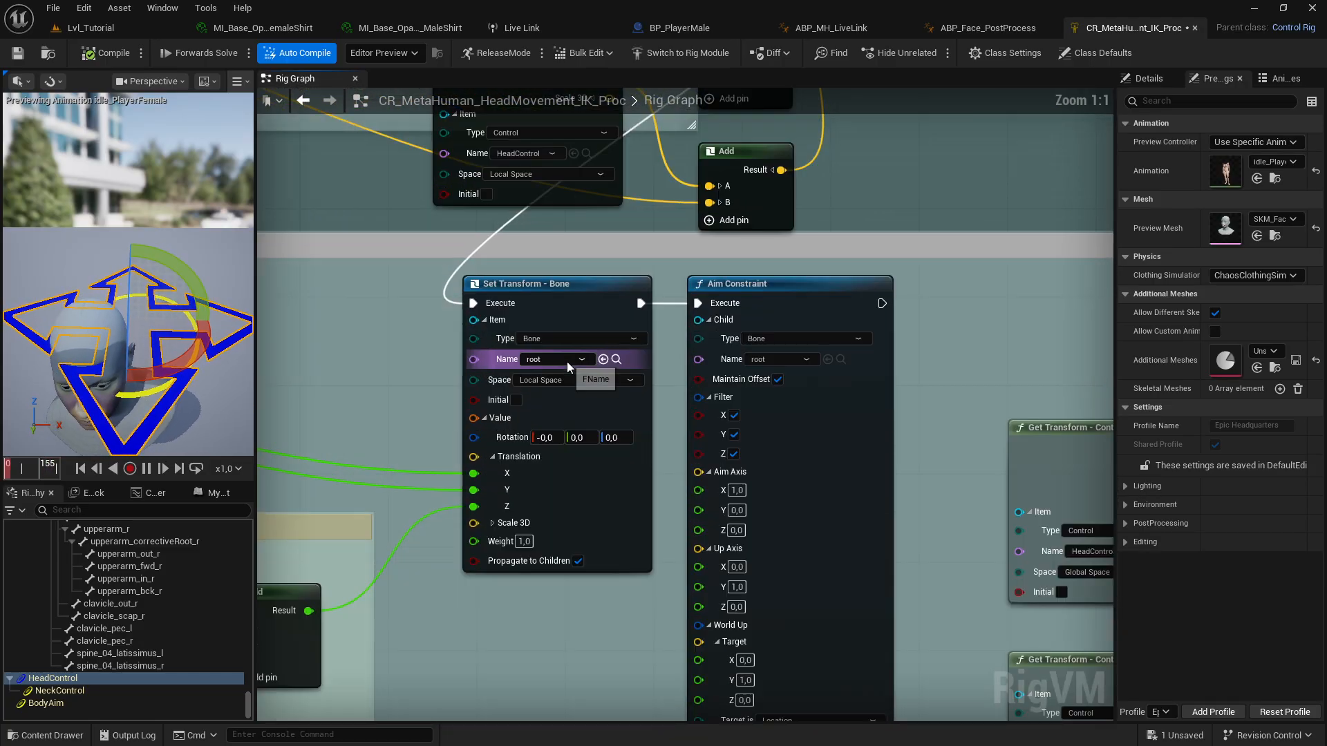
Step: Try connecting the Aim Constraint's execution output to Full Body IK, compile, and check the characters in Lvl_Tutorial
{"action": "right_click_drag", "start_coordinate": [774, 354], "coordinate": [593, 343]}
{"action": "left_click_drag", "start_coordinate": [577, 346], "coordinate": [1015, 350]}
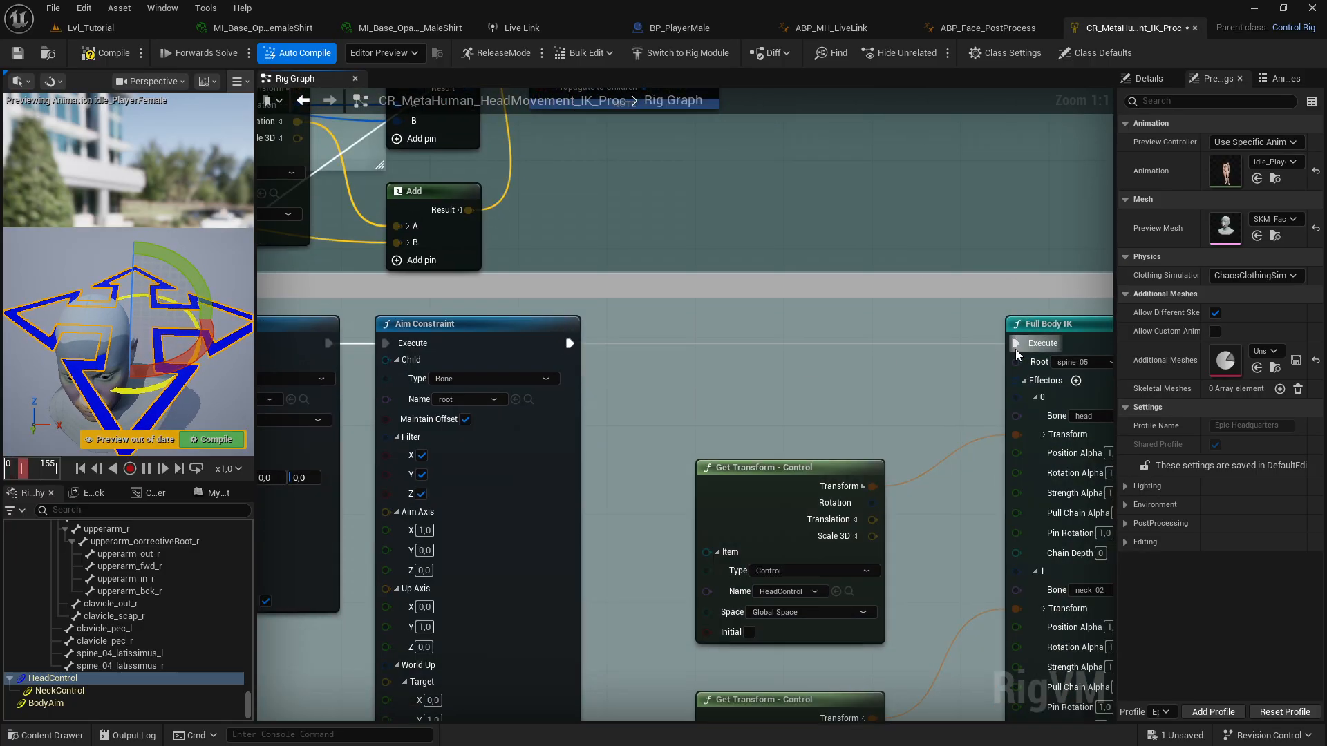
{"action": "left_click", "coordinate": [122, 60]}
{"action": "left_click", "coordinate": [111, 25]}
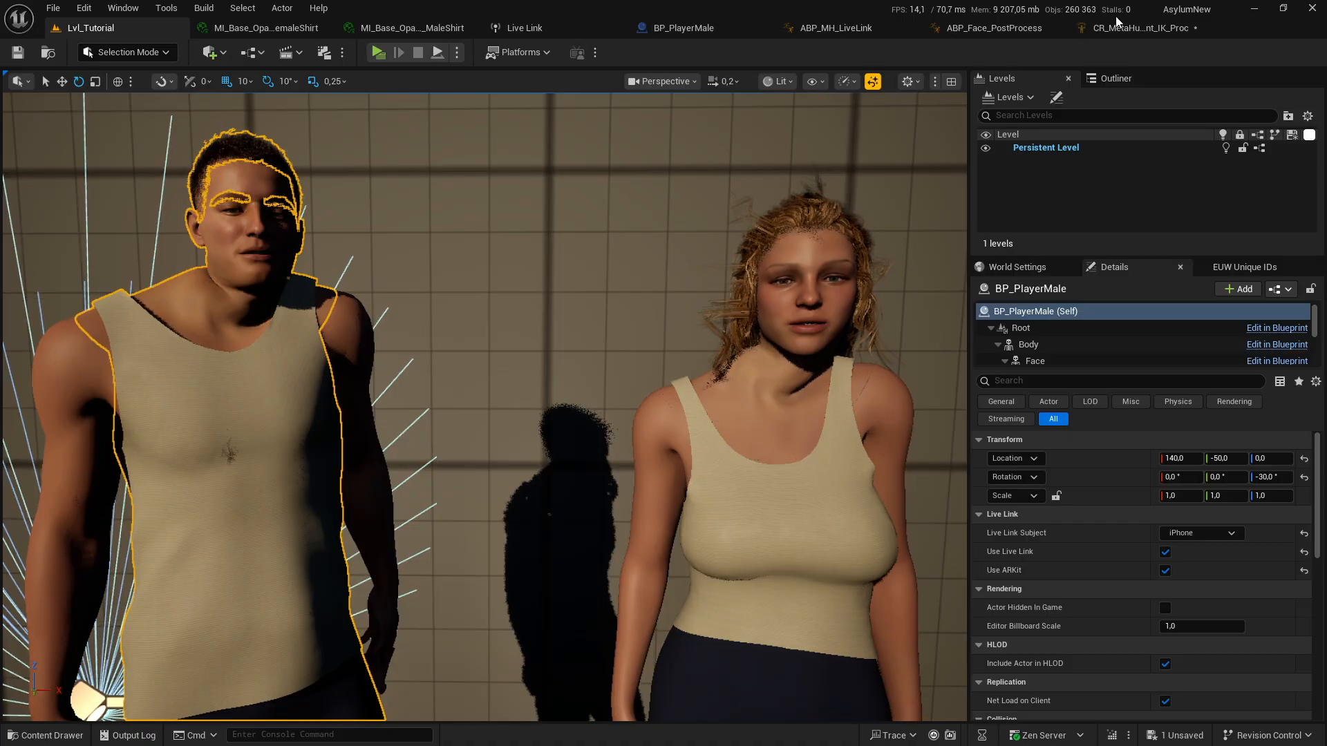
{"action": "left_click", "coordinate": [1148, 27]}
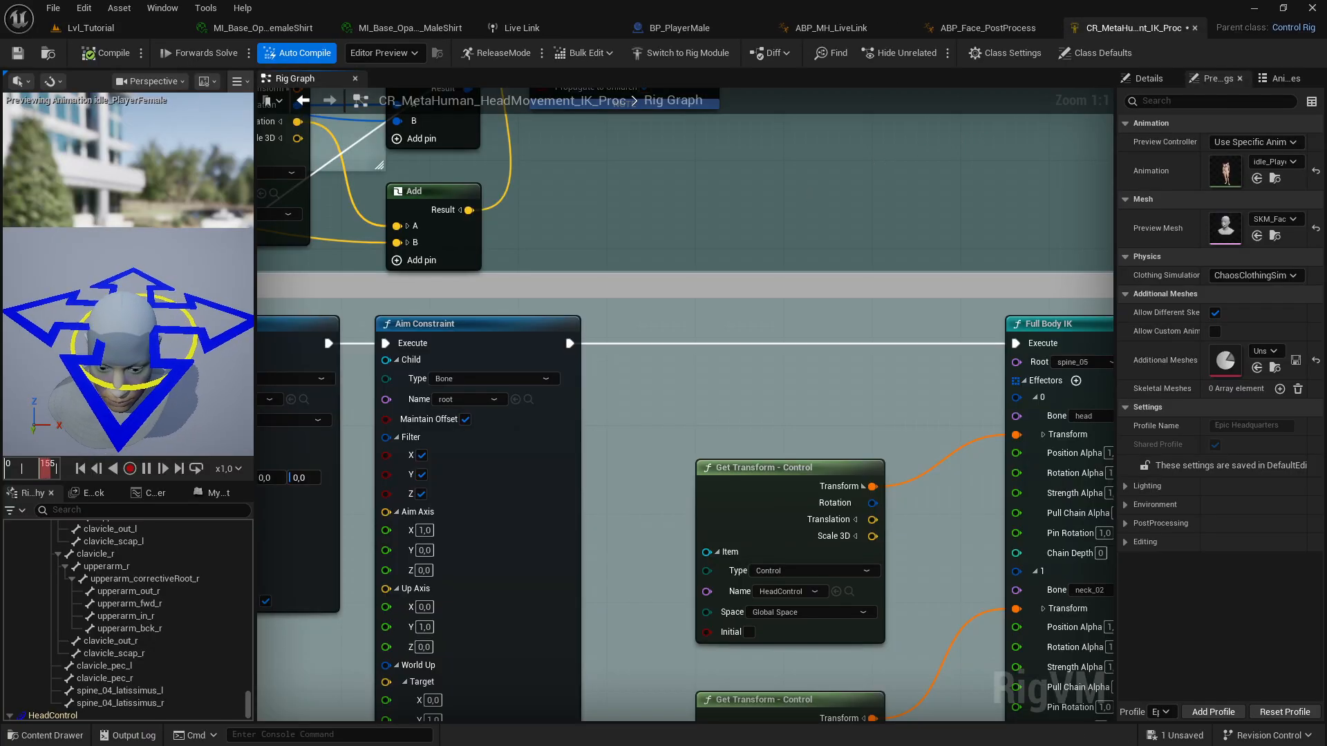
Step: Connect the execution output of the Global Space HeadControl Set Transform directly to Full Body IK, bypassing Set Transform - Bone and Aim Constraint
{"action": "scroll", "coordinate": [698, 268], "scroll_direction": "down", "scroll_amount": 6}
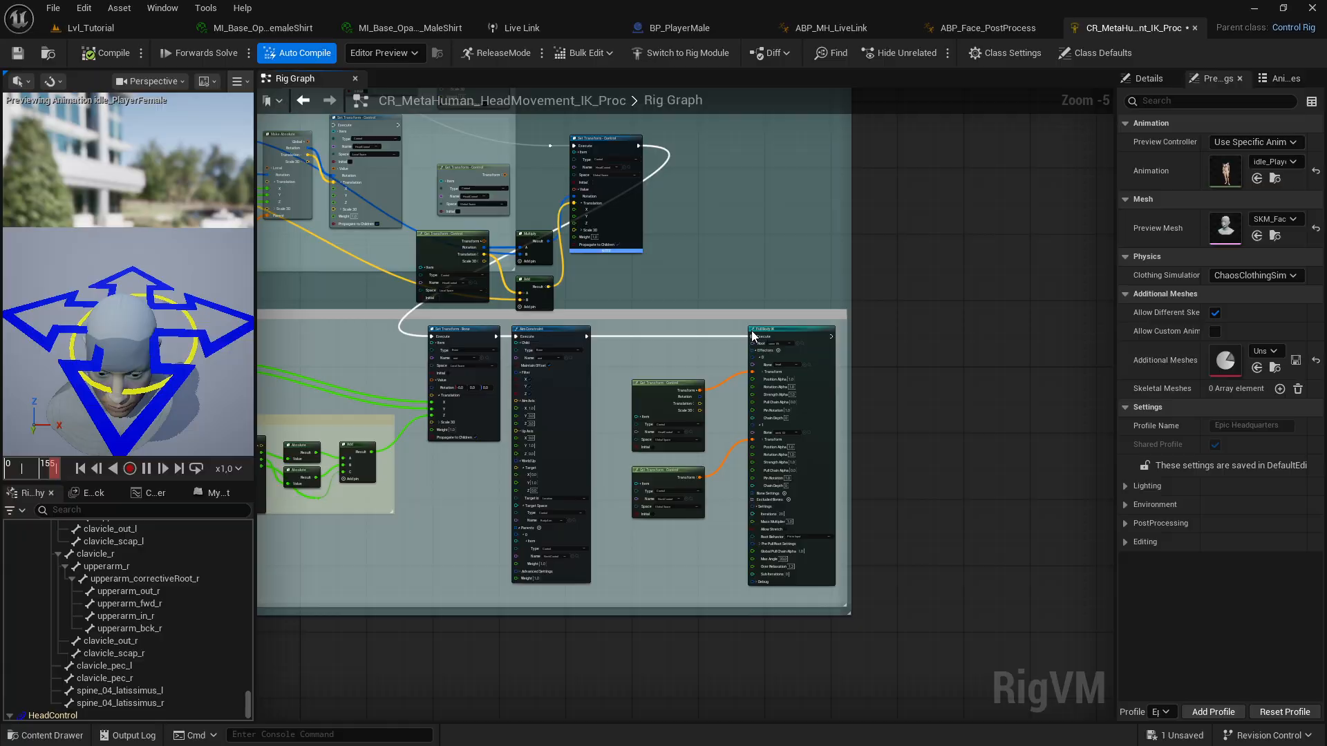
{"action": "right_click_drag", "start_coordinate": [697, 253], "coordinate": [862, 426]}
{"action": "scroll", "coordinate": [654, 289], "scroll_direction": "up", "scroll_amount": 3}
{"action": "right_click_drag", "start_coordinate": [631, 318], "coordinate": [576, 152]}
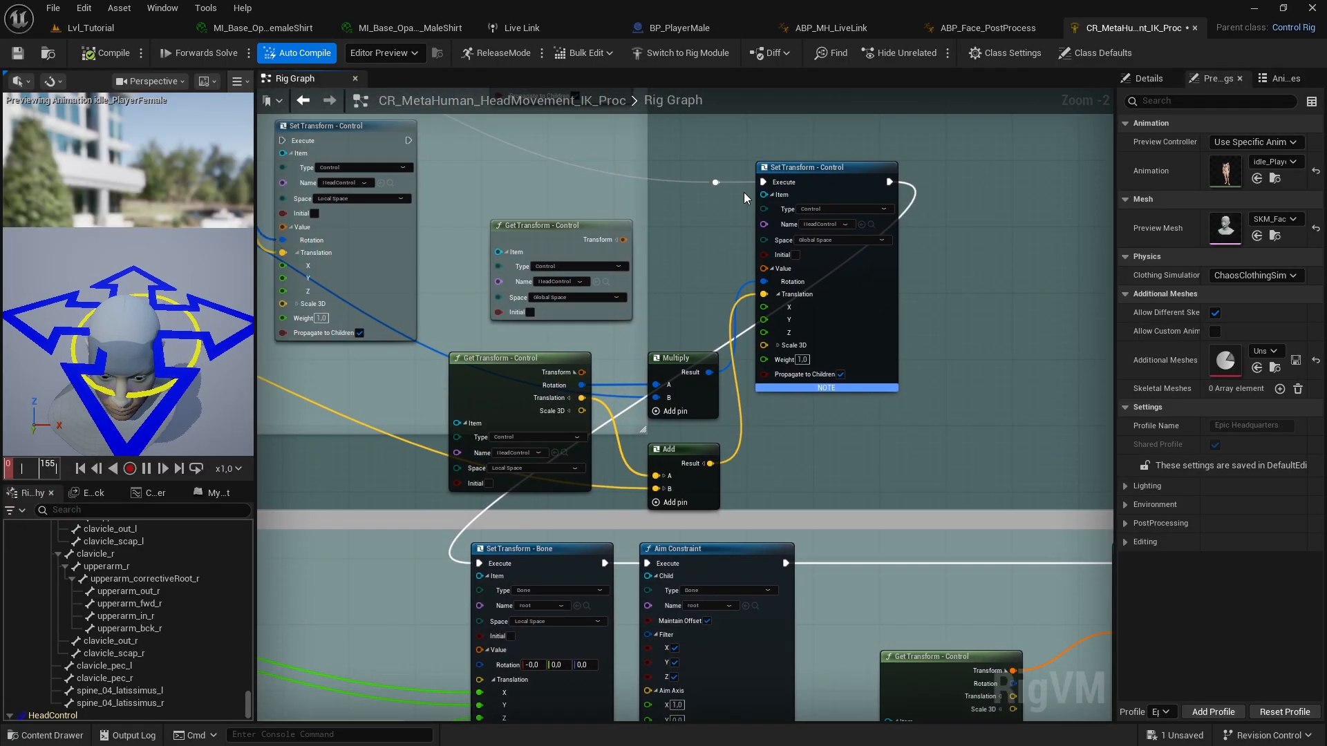
{"action": "right_click_drag", "start_coordinate": [969, 230], "coordinate": [829, 230]}
{"action": "left_click_drag", "start_coordinate": [766, 195], "coordinate": [987, 568]}
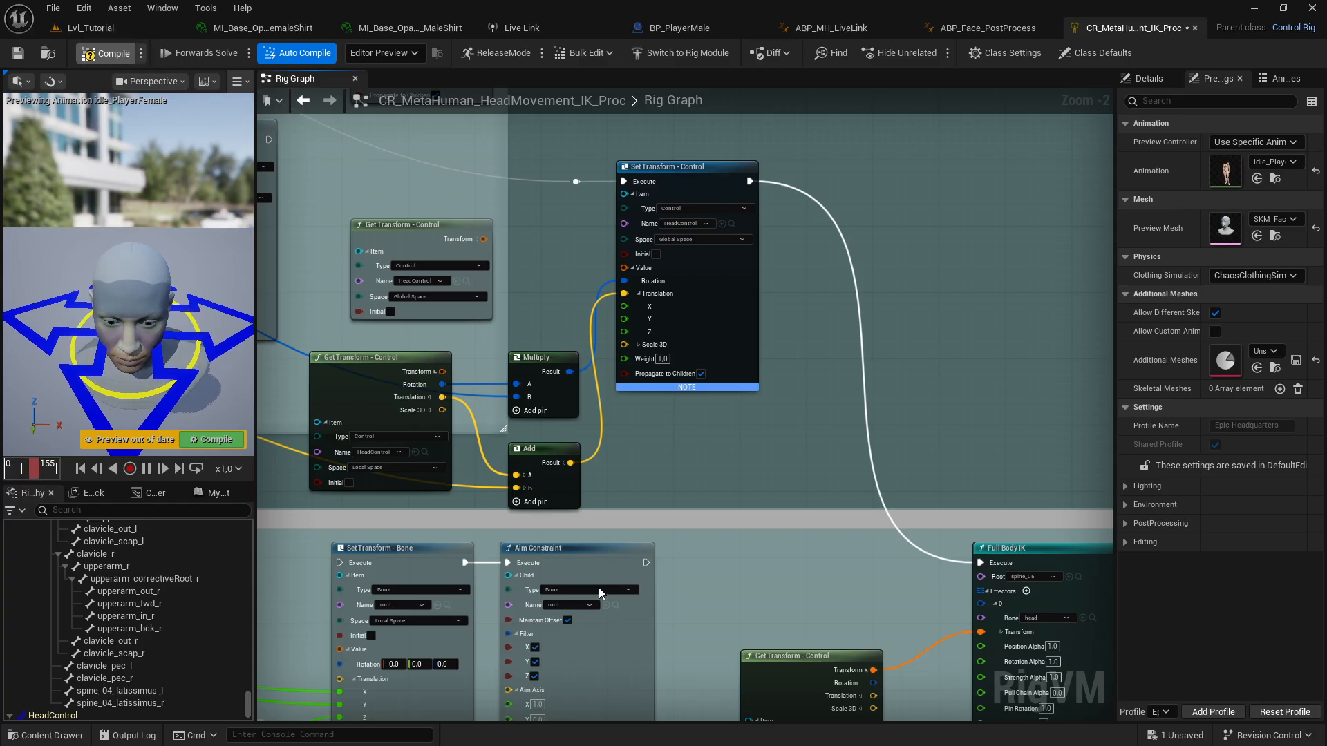
Step: Highlight the bypassed root Set Transform - Bone and Aim Constraint nodes, then check the characters in Lvl_Tutorial and save all
{"action": "left_click_drag", "start_coordinate": [307, 540], "coordinate": [689, 734]}
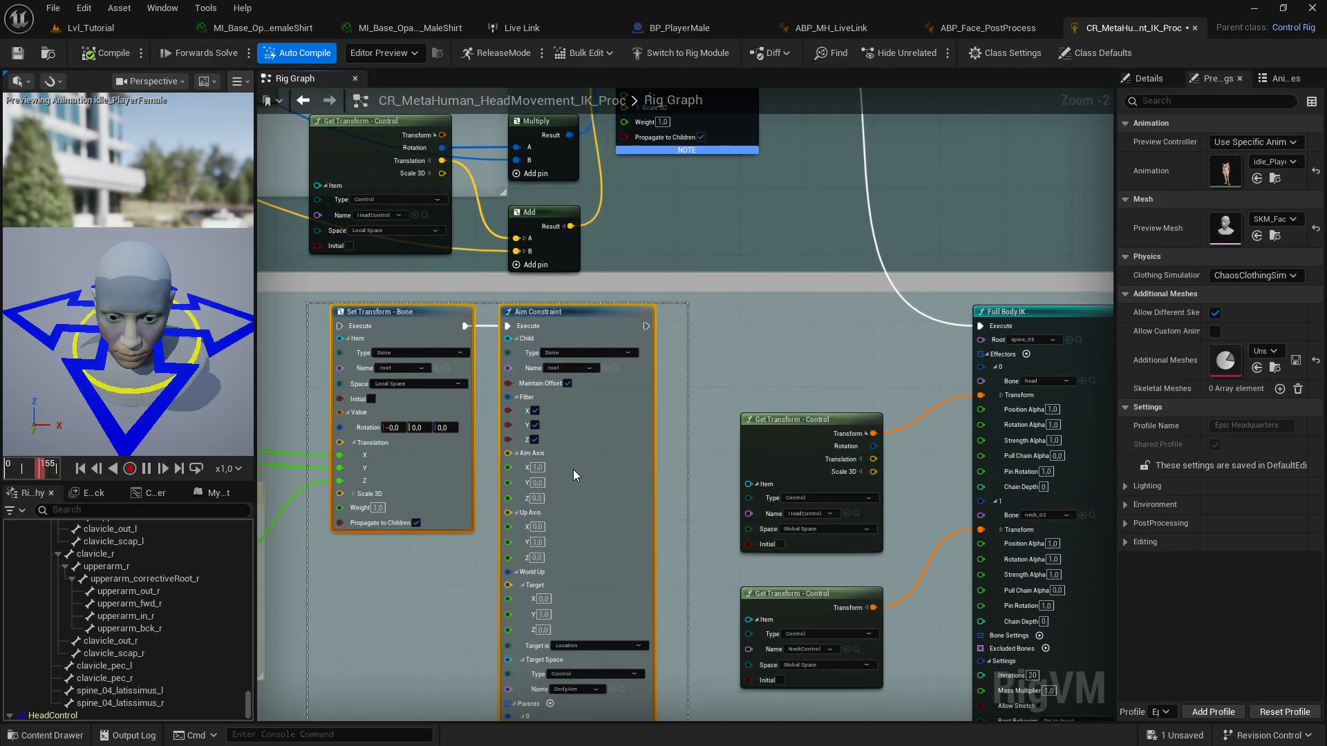
{"action": "left_click", "coordinate": [91, 29]}
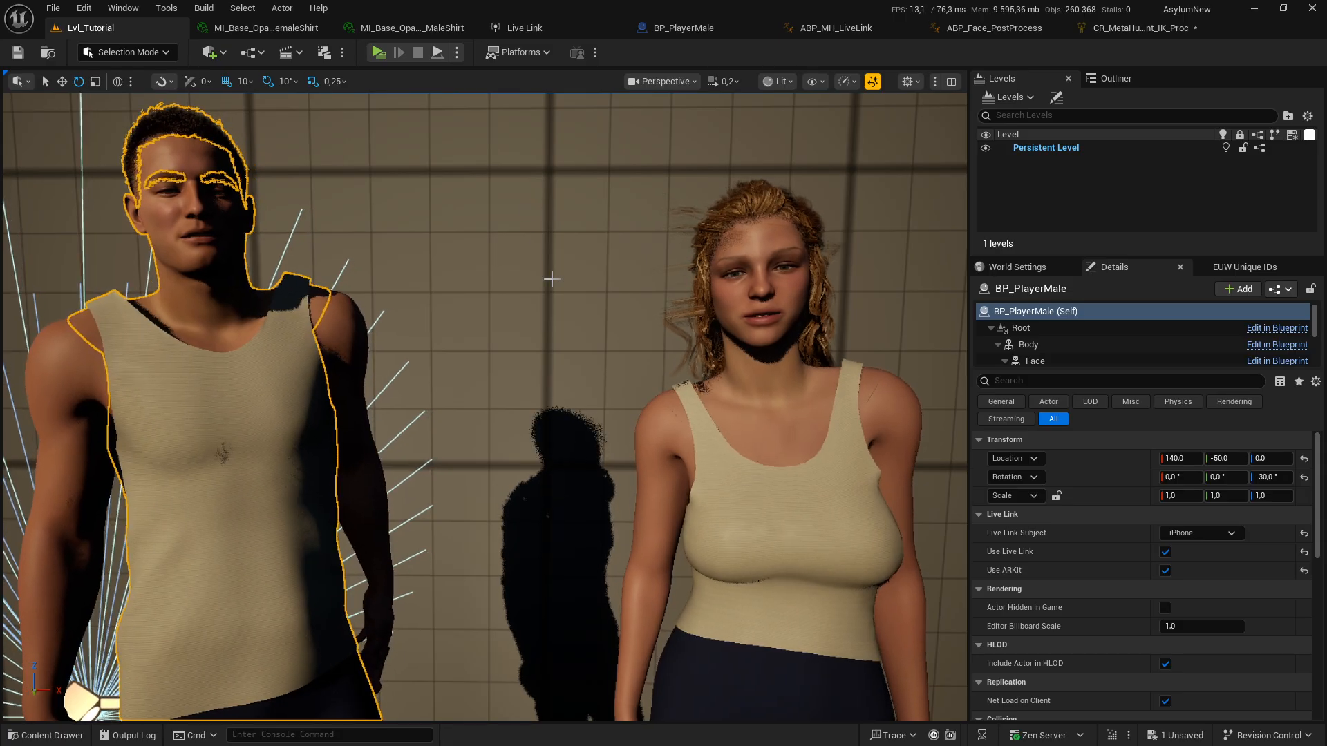
{"action": "key", "text": "ctrl+shift+s"}
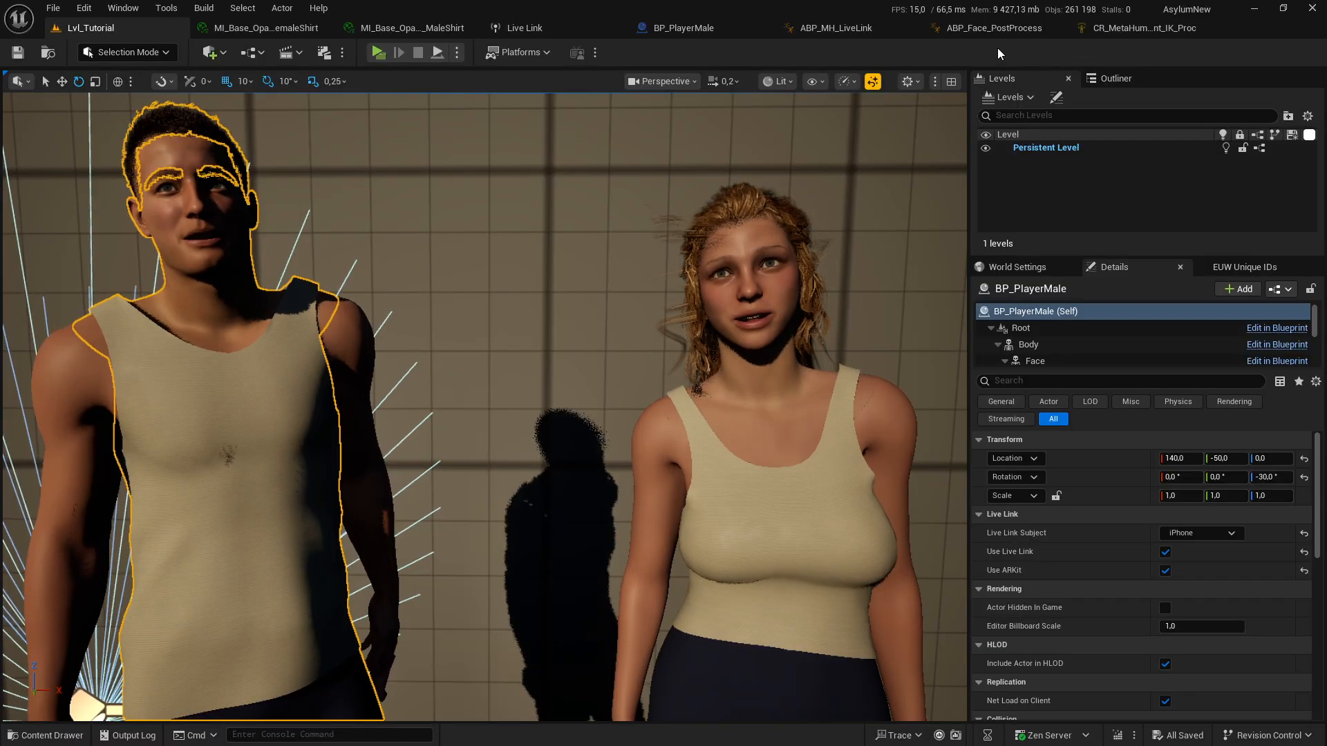
Step: In ABP_Face_PostProcess, compare the Control Rig node with the Layered blend per bone node and its branch filter's bone name
{"action": "left_click", "coordinate": [984, 31]}
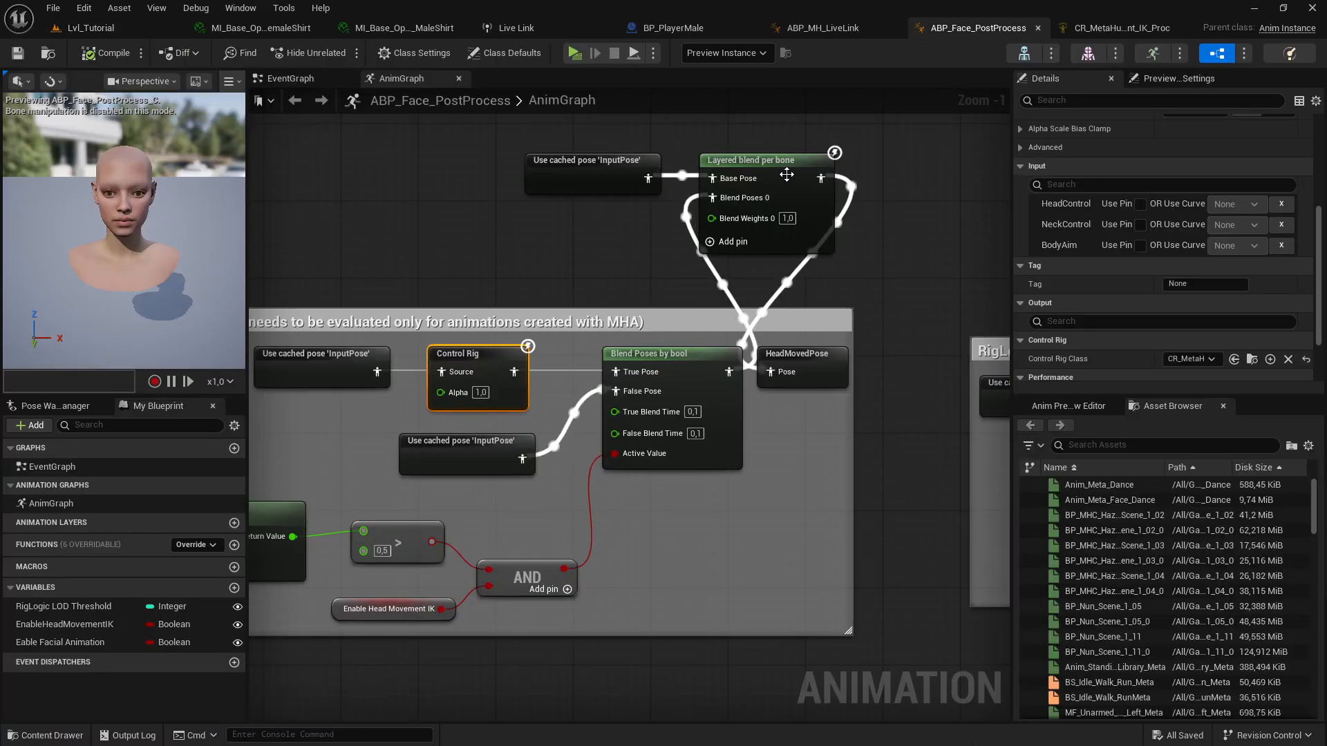
{"action": "left_click", "coordinate": [809, 242]}
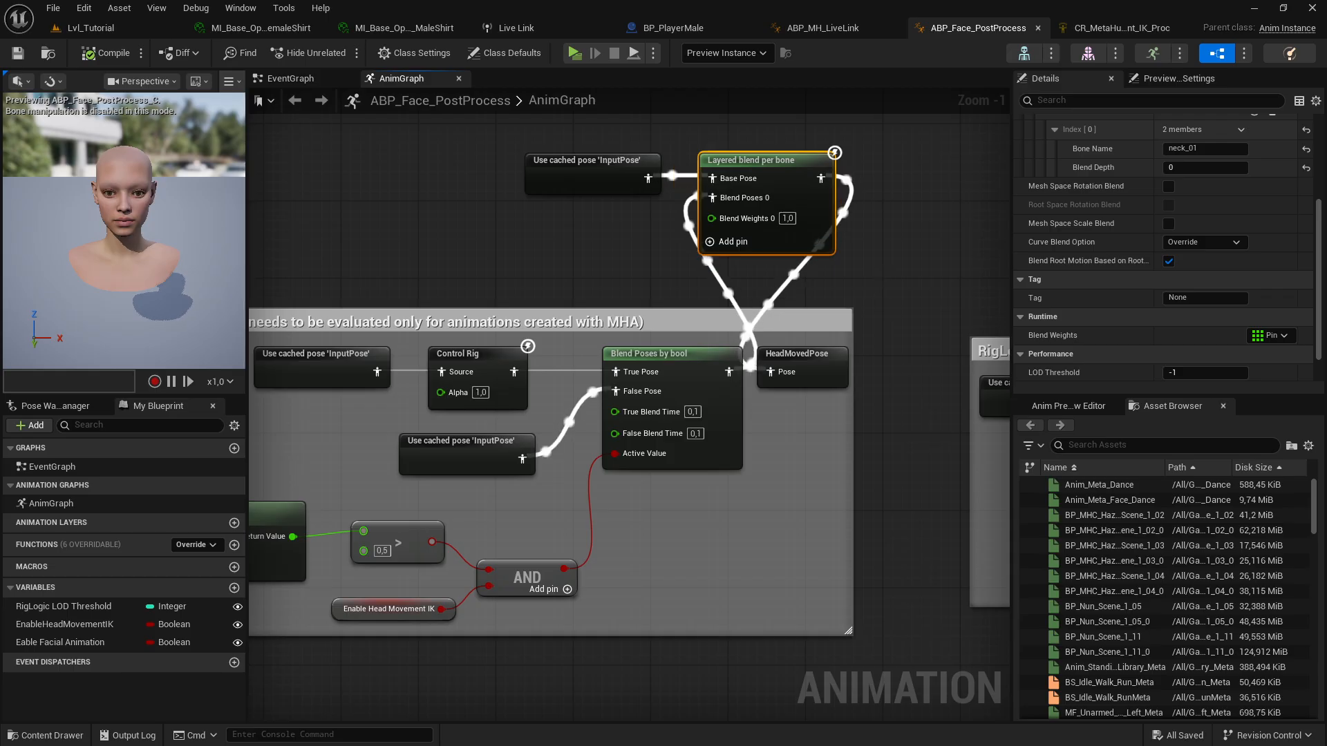
{"action": "right_click_drag", "start_coordinate": [882, 254], "coordinate": [917, 291]}
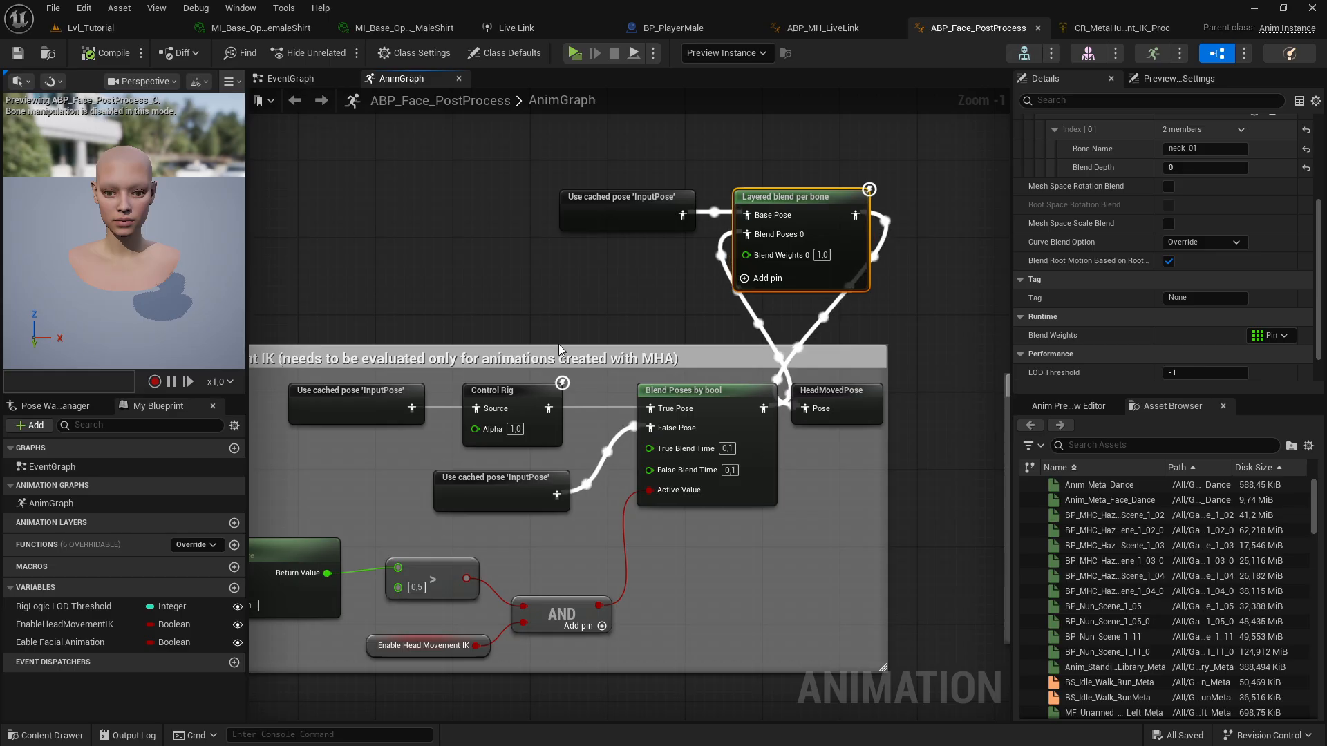
{"action": "left_click", "coordinate": [512, 391]}
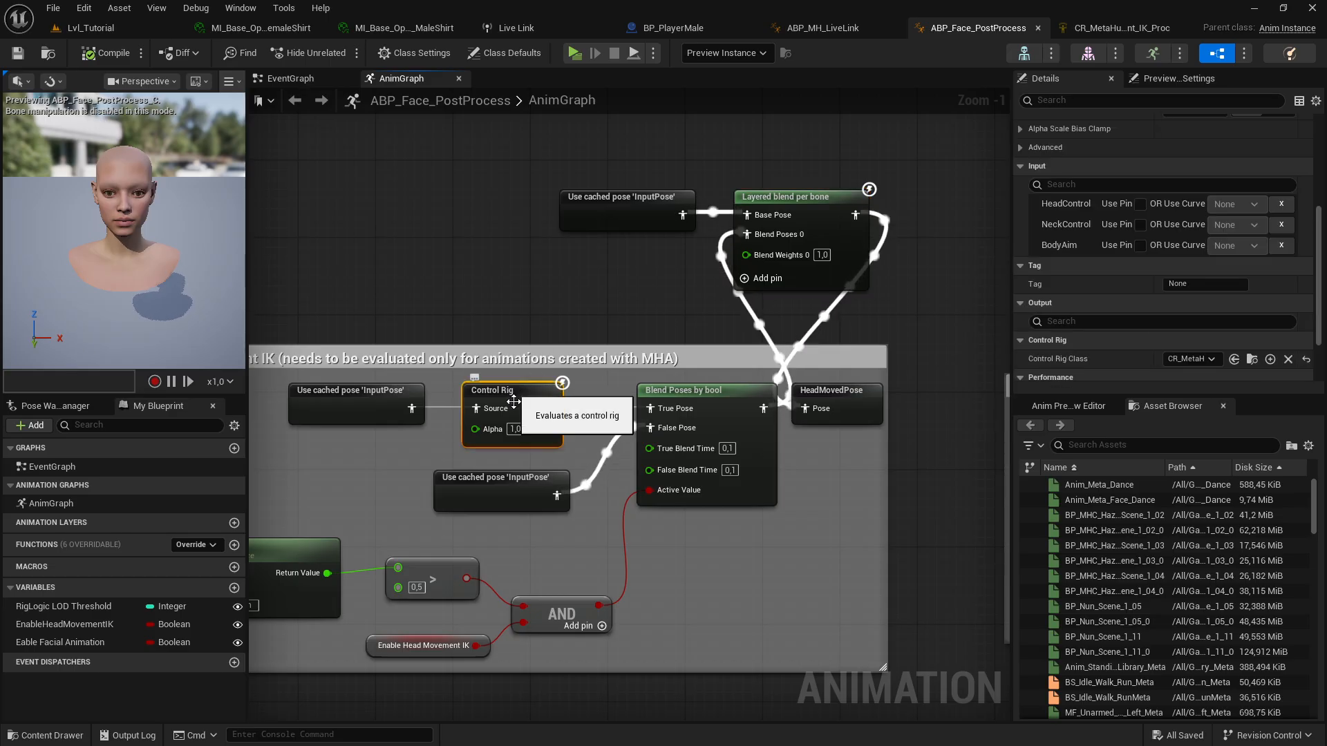
{"action": "left_click", "coordinate": [791, 197]}
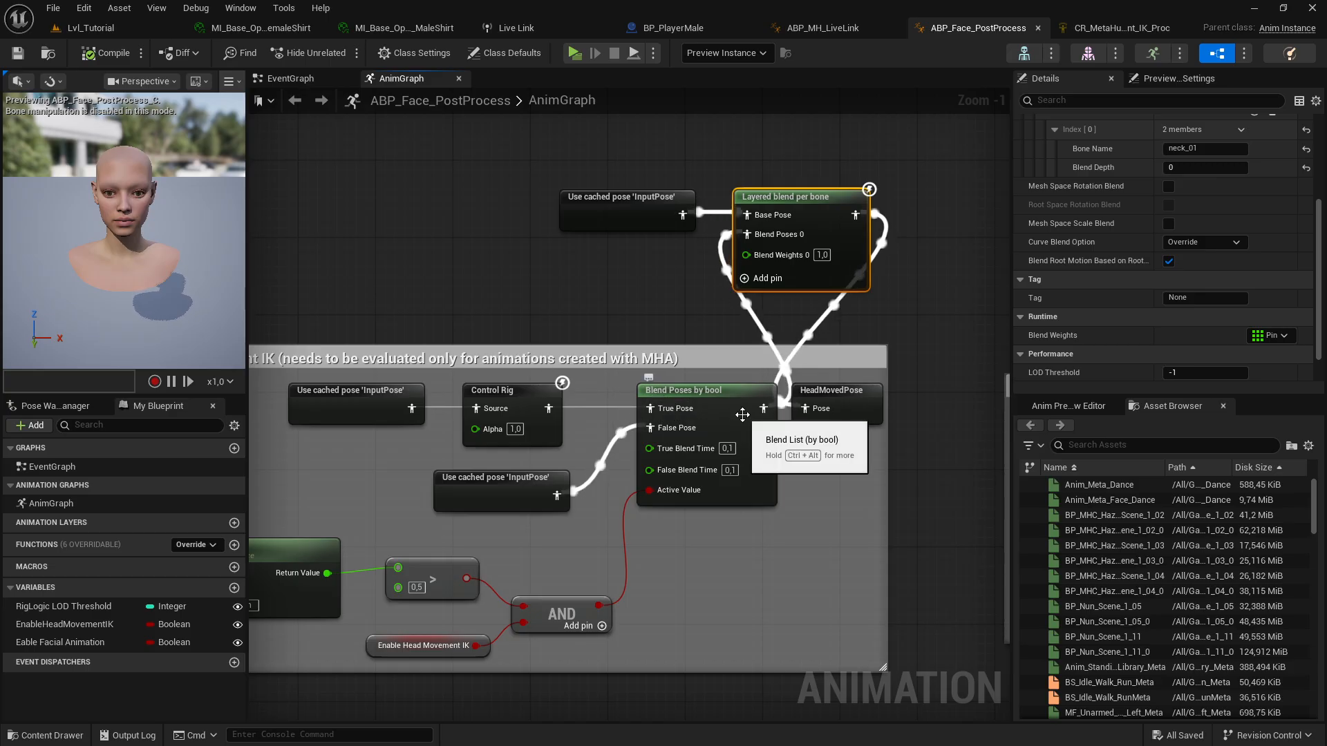
{"action": "left_click", "coordinate": [515, 390]}
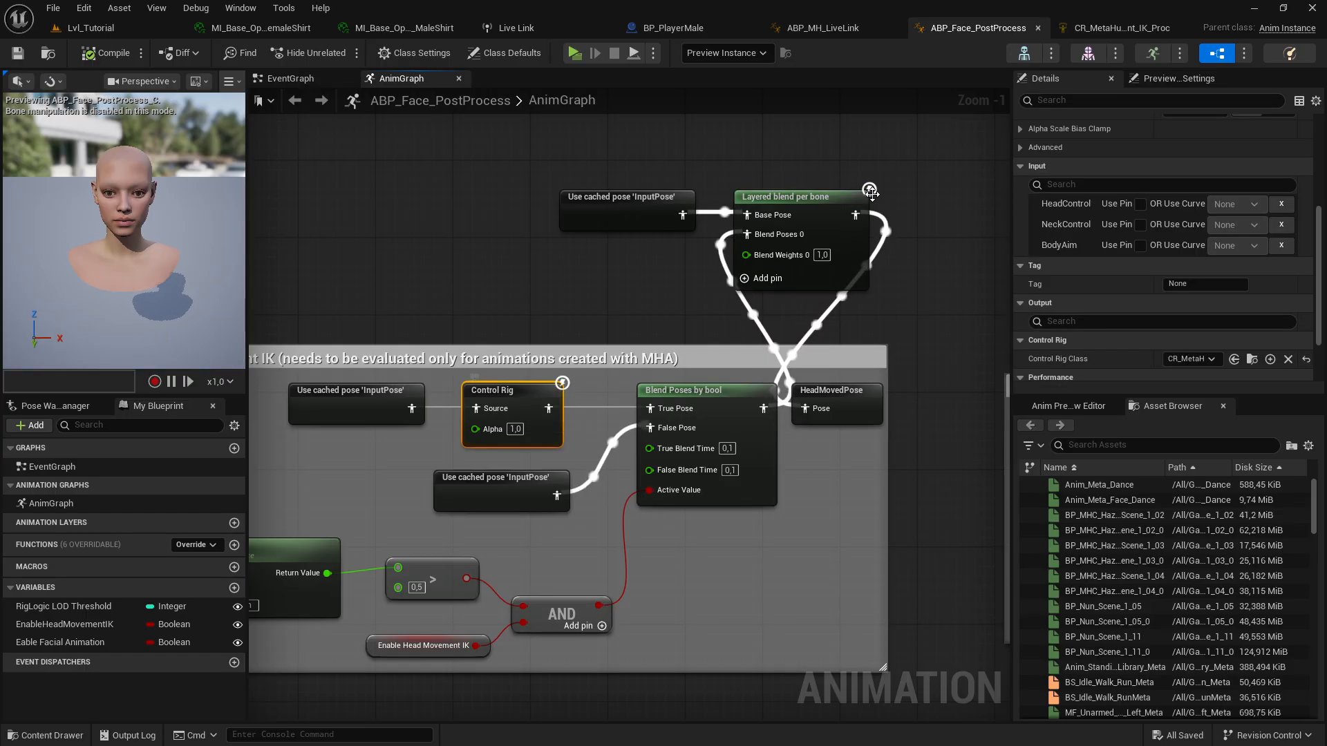
{"action": "left_click", "coordinate": [823, 197]}
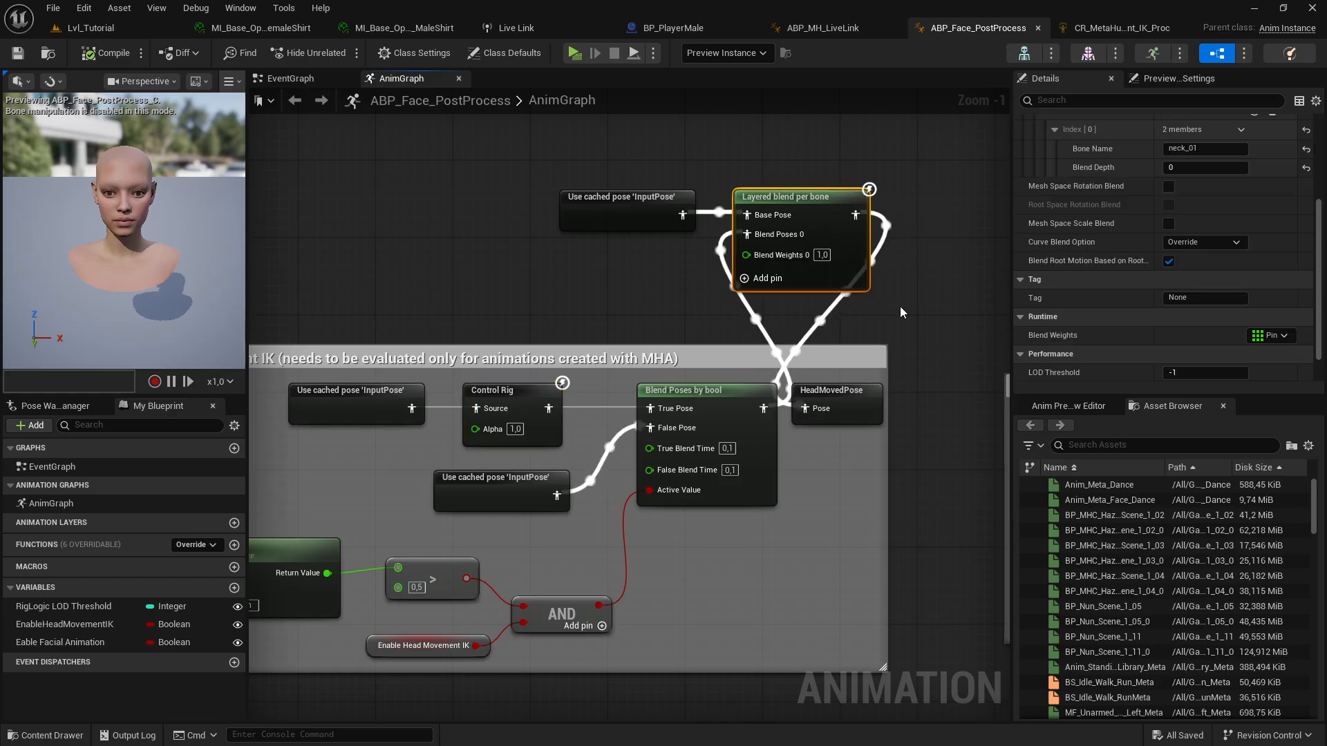
{"action": "right_click_drag", "start_coordinate": [900, 305], "coordinate": [818, 307]}
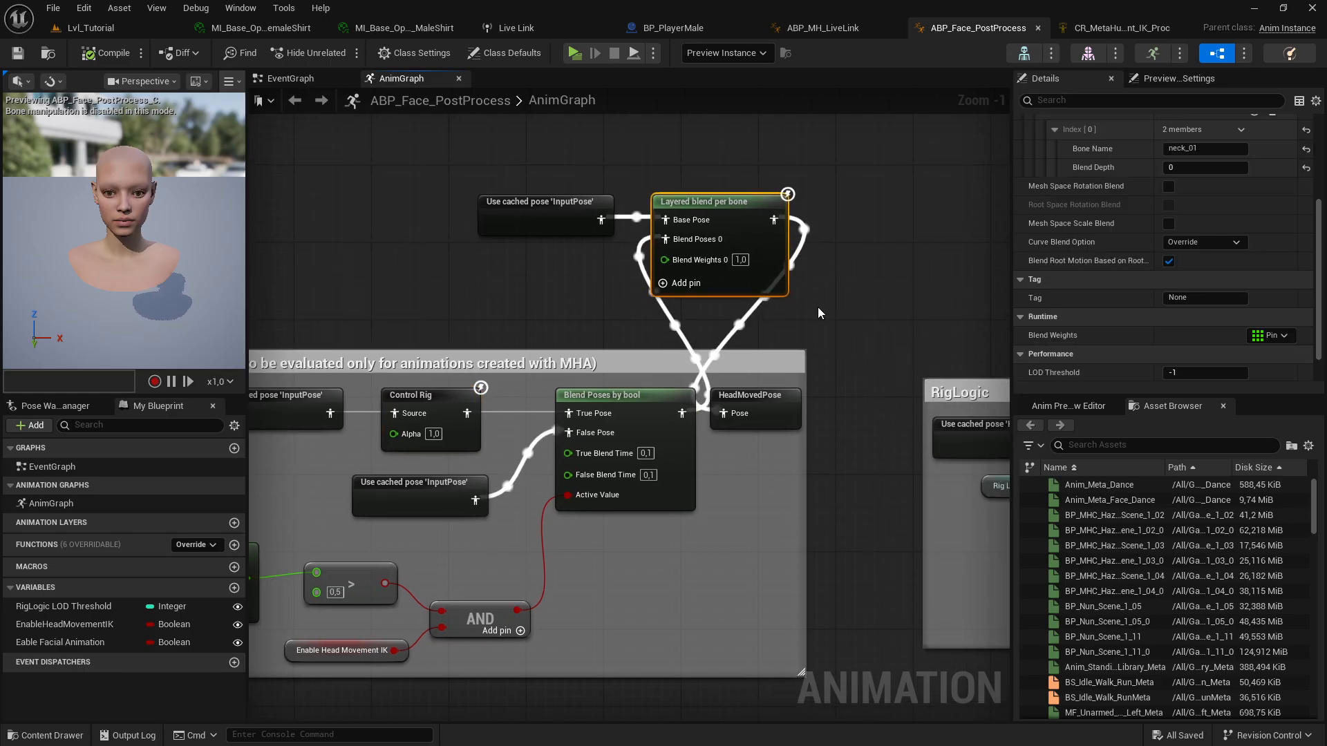
{"action": "left_click", "coordinate": [1210, 148]}
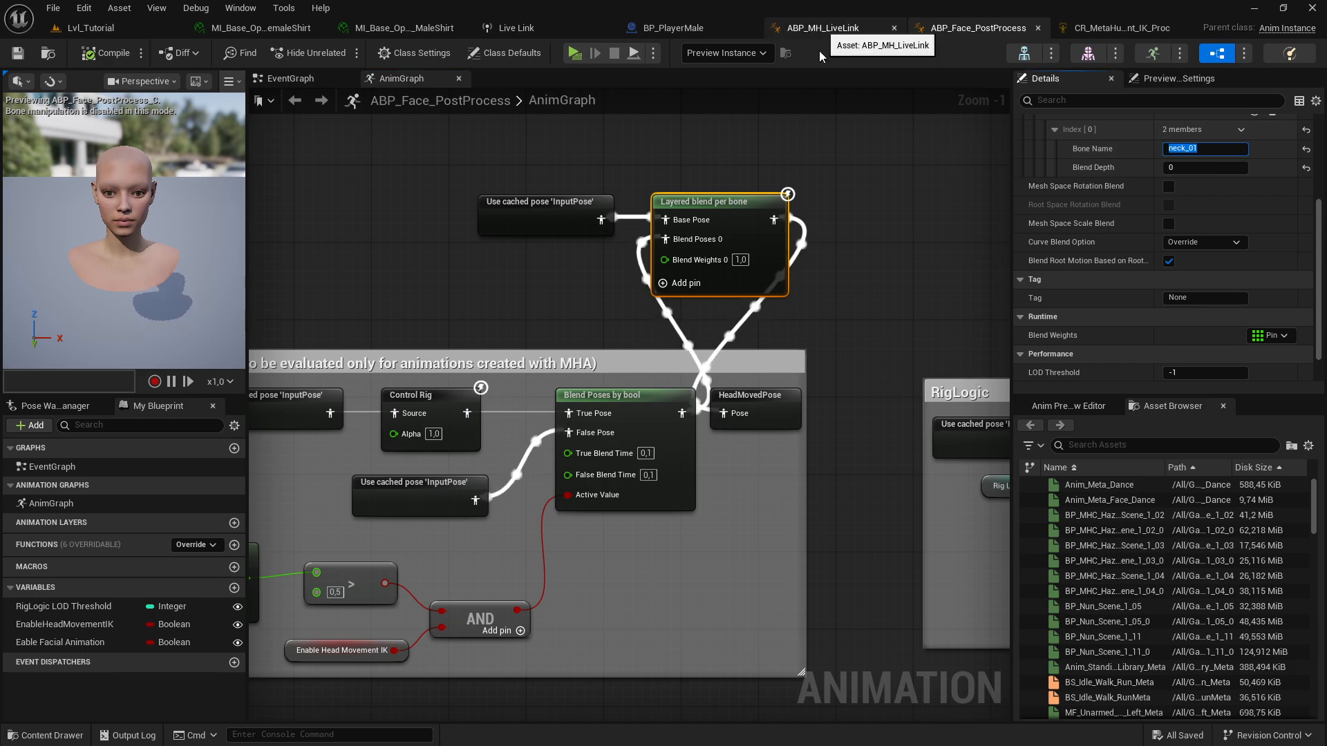
Step: Move the HeadMovedPose node aside and try connecting Blend Poses by bool straight to it, bypassing Layered blend per bone
{"action": "left_click_drag", "start_coordinate": [761, 392], "coordinate": [800, 392]}
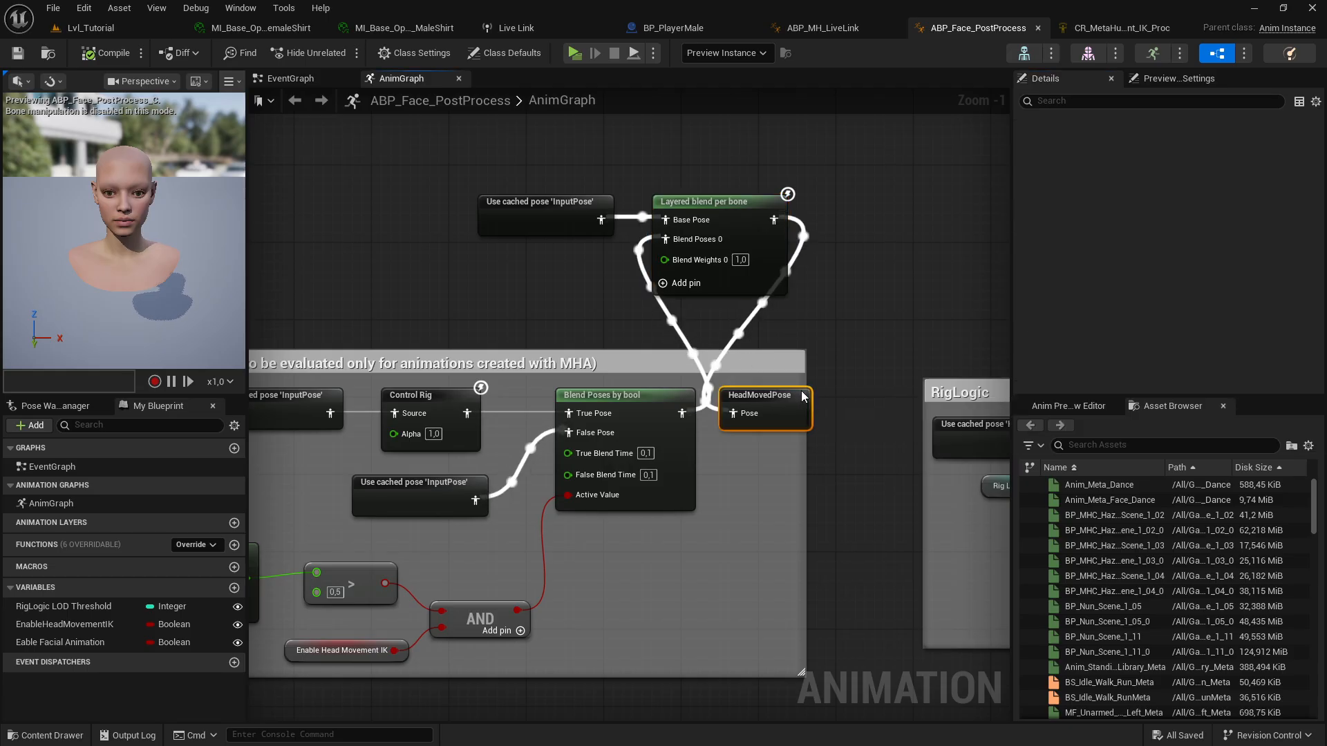
{"action": "left_click_drag", "start_coordinate": [535, 147], "coordinate": [778, 289]}
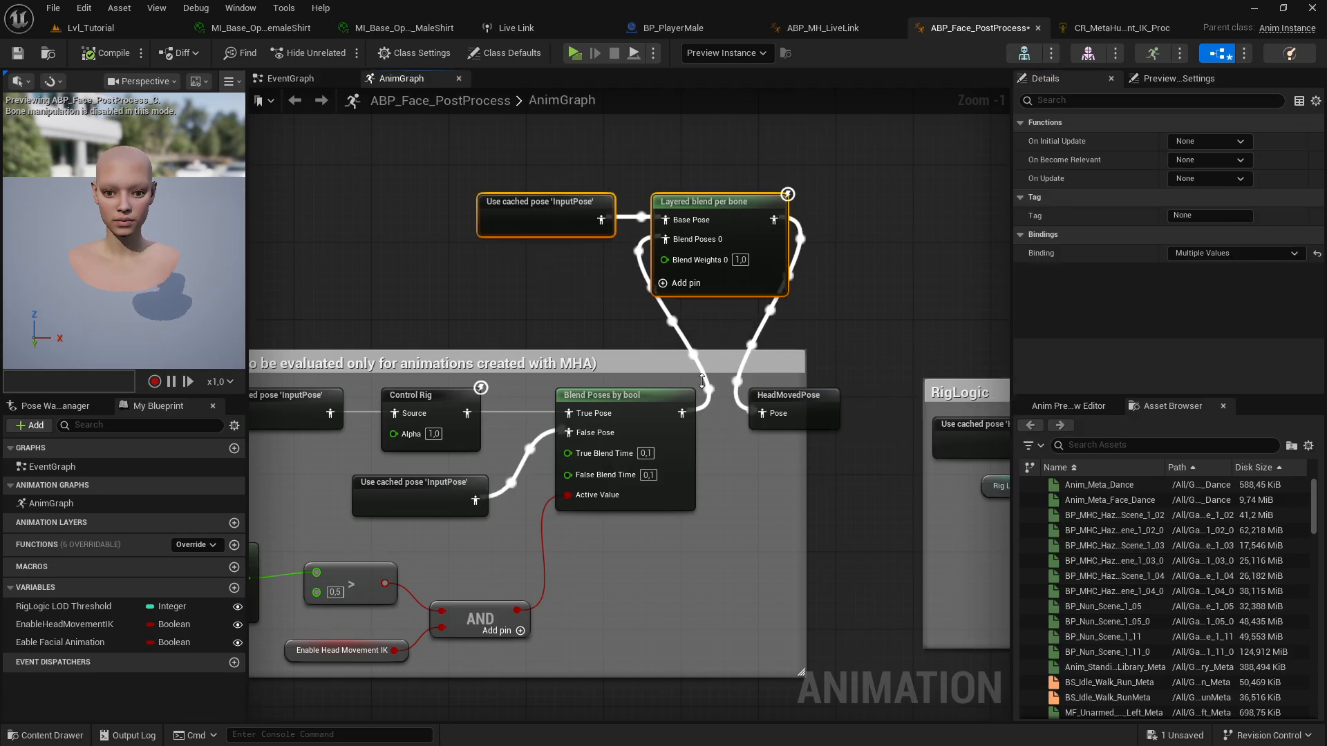
{"action": "left_click_drag", "start_coordinate": [682, 413], "coordinate": [761, 412]}
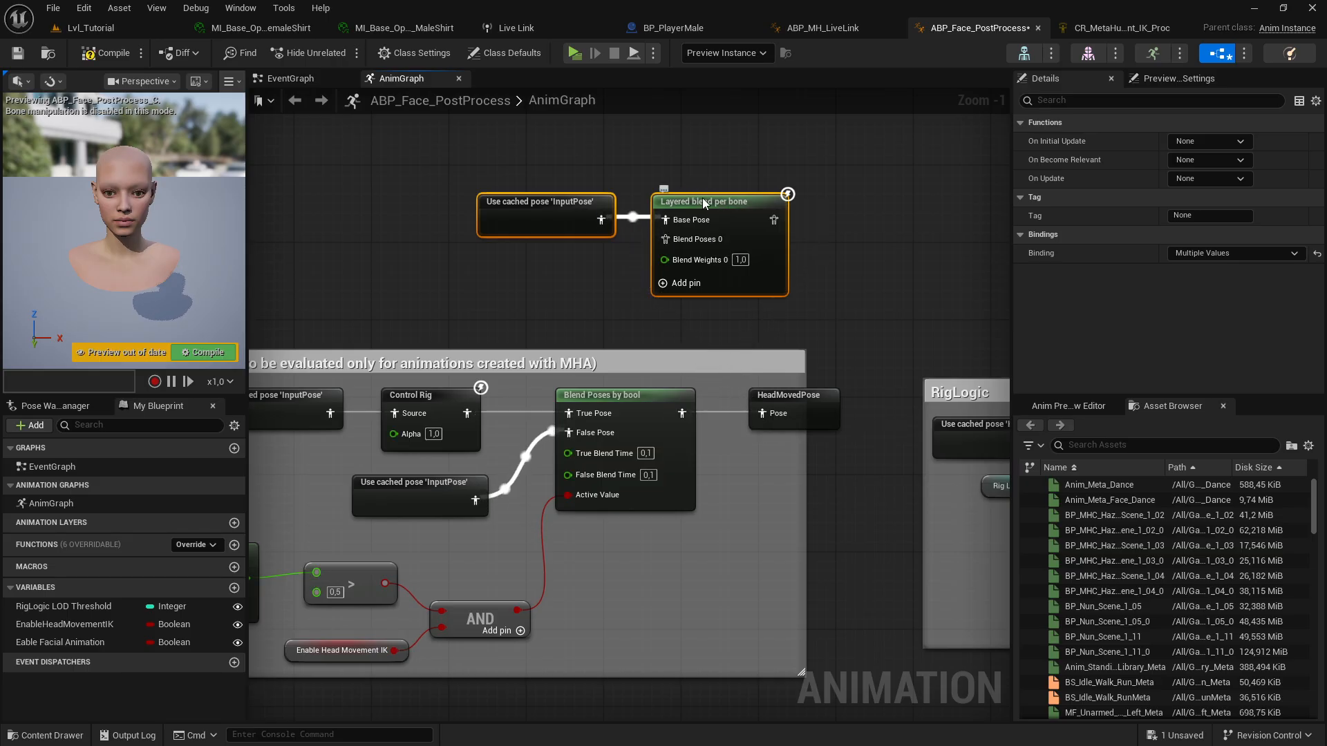
Step: Route Blend Poses by bool through Blend Poses 0 of Layered blend per bone and on to HeadMovedPose again
{"action": "left_click_drag", "start_coordinate": [681, 414], "coordinate": [662, 242], "text": "ctrl"}
{"action": "left_click_drag", "start_coordinate": [774, 219], "coordinate": [762, 412]}
{"action": "left_click", "coordinate": [736, 215]}
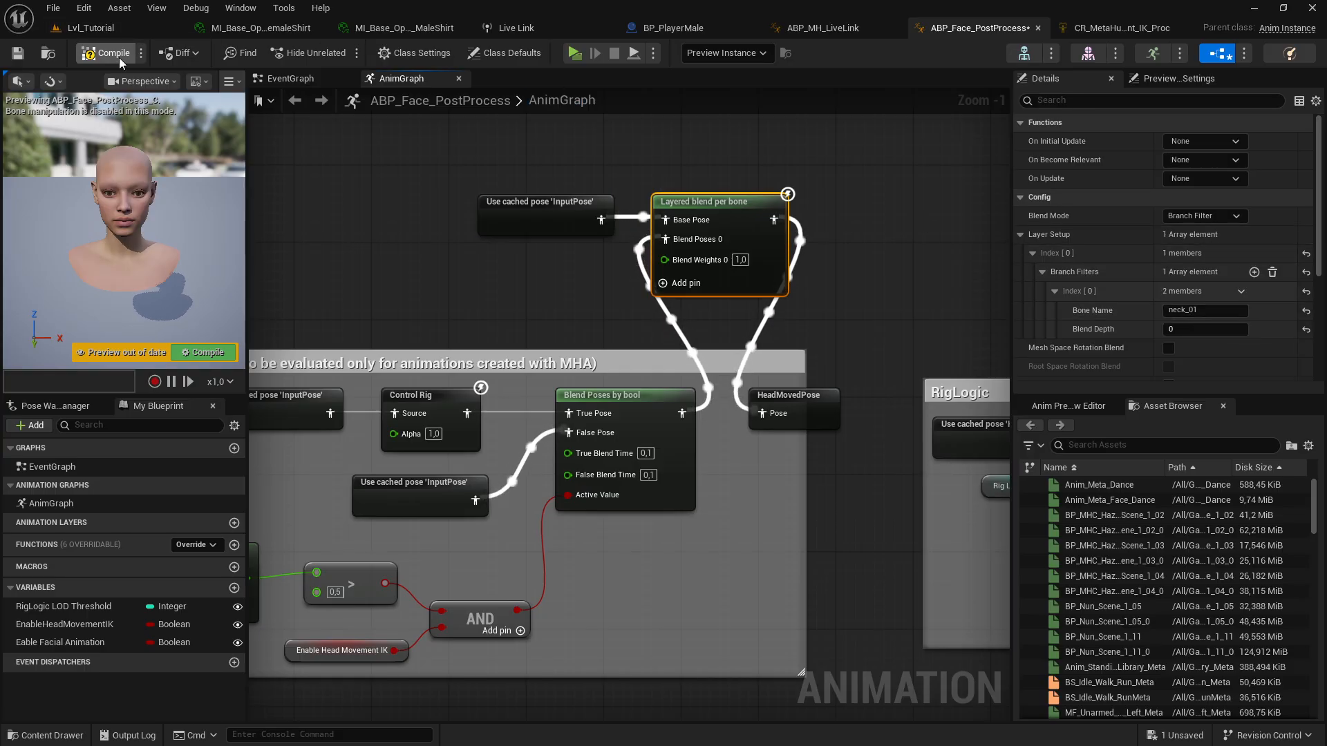
Step: In ABP_MH_LiveLink, set the Layered blend per bone node's branch filter bone name to neck_01 and compile the blueprint
{"action": "left_click", "coordinate": [818, 32]}
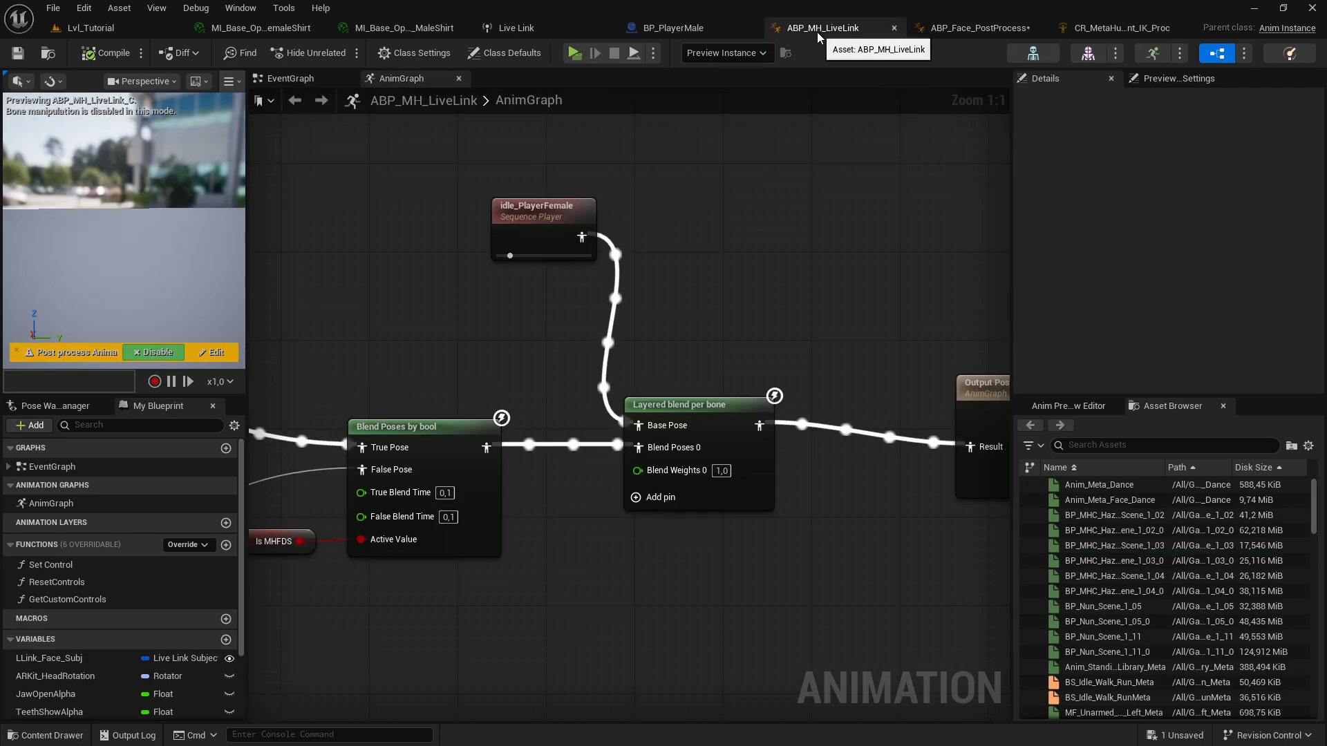
{"action": "left_click", "coordinate": [723, 405]}
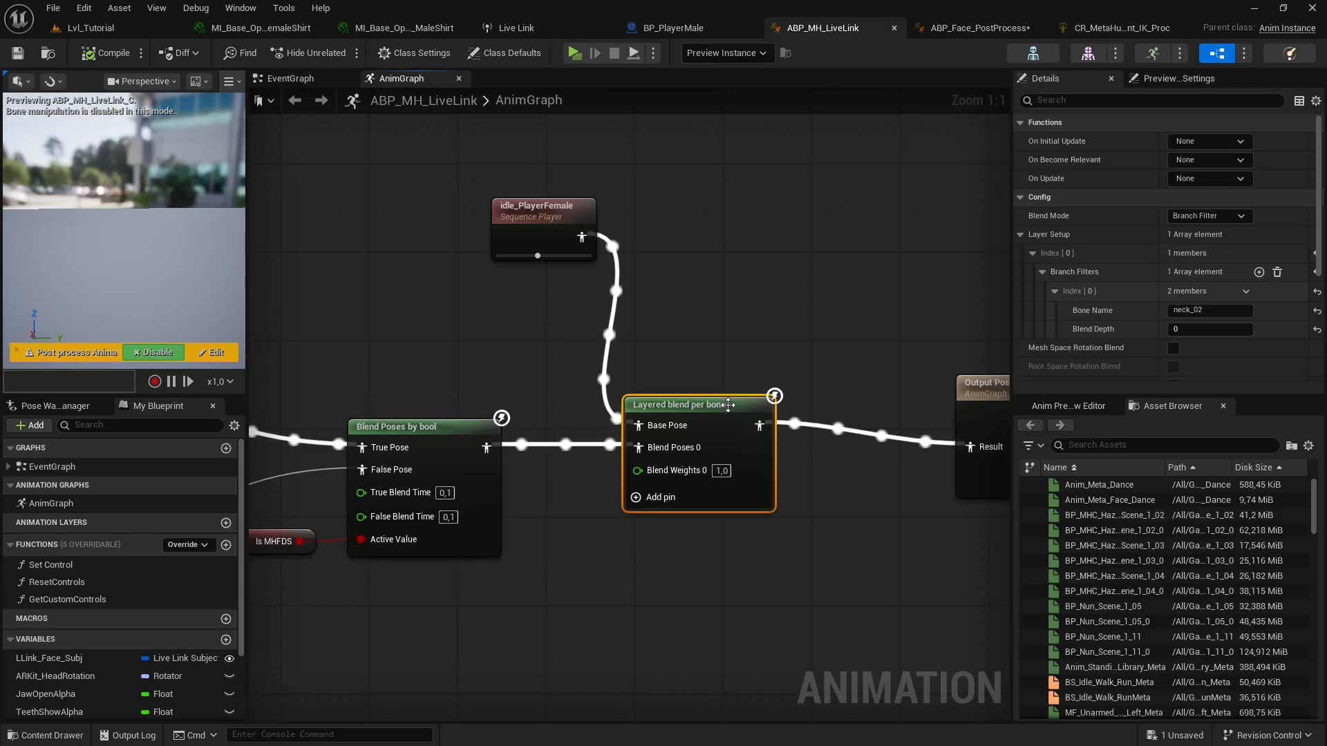
{"action": "left_click", "coordinate": [1211, 309]}
{"action": "left_click", "coordinate": [1211, 309]}
{"action": "key", "text": "BackSpace"}
{"action": "type", "text": "1"}
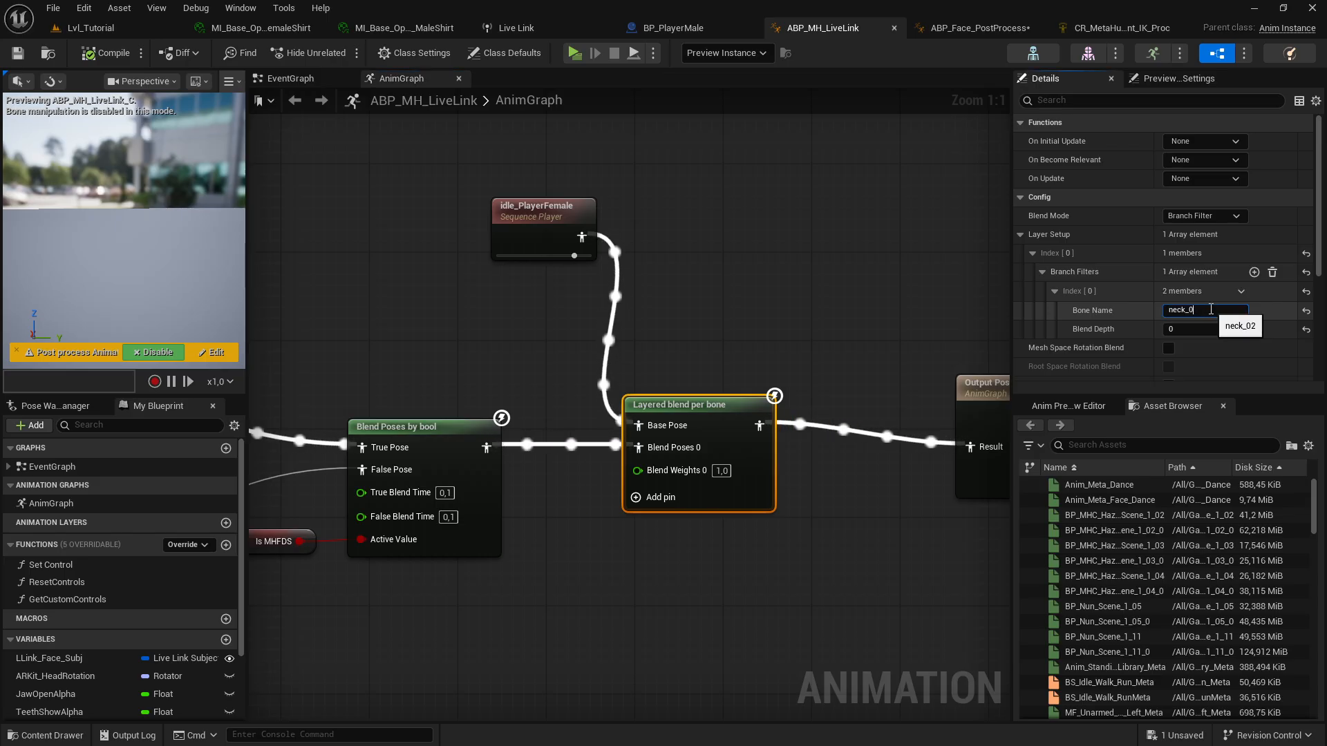
{"action": "key", "text": "Return"}
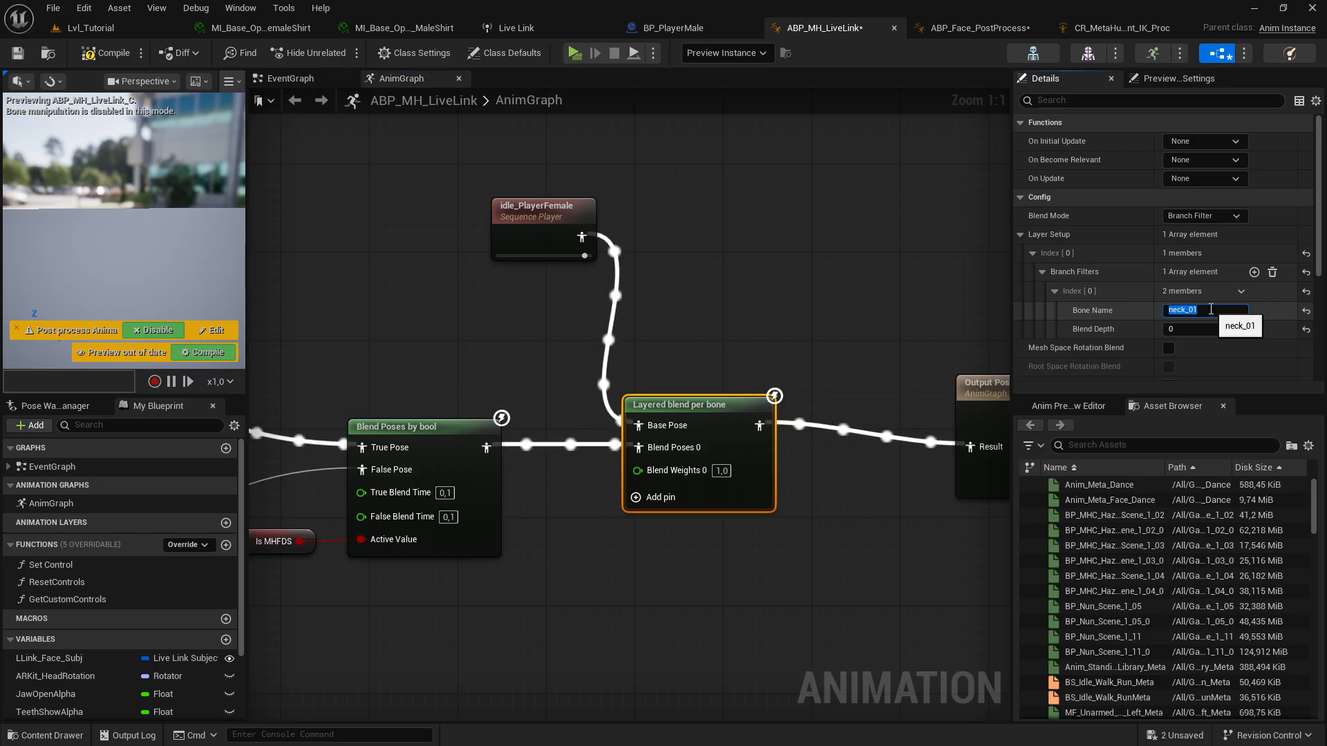
{"action": "left_click", "coordinate": [109, 62]}
Step: Return to Lvl_Tutorial, deselect the male character after checking both heads' motion, and open the Take Recorder
{"action": "left_click", "coordinate": [92, 29]}
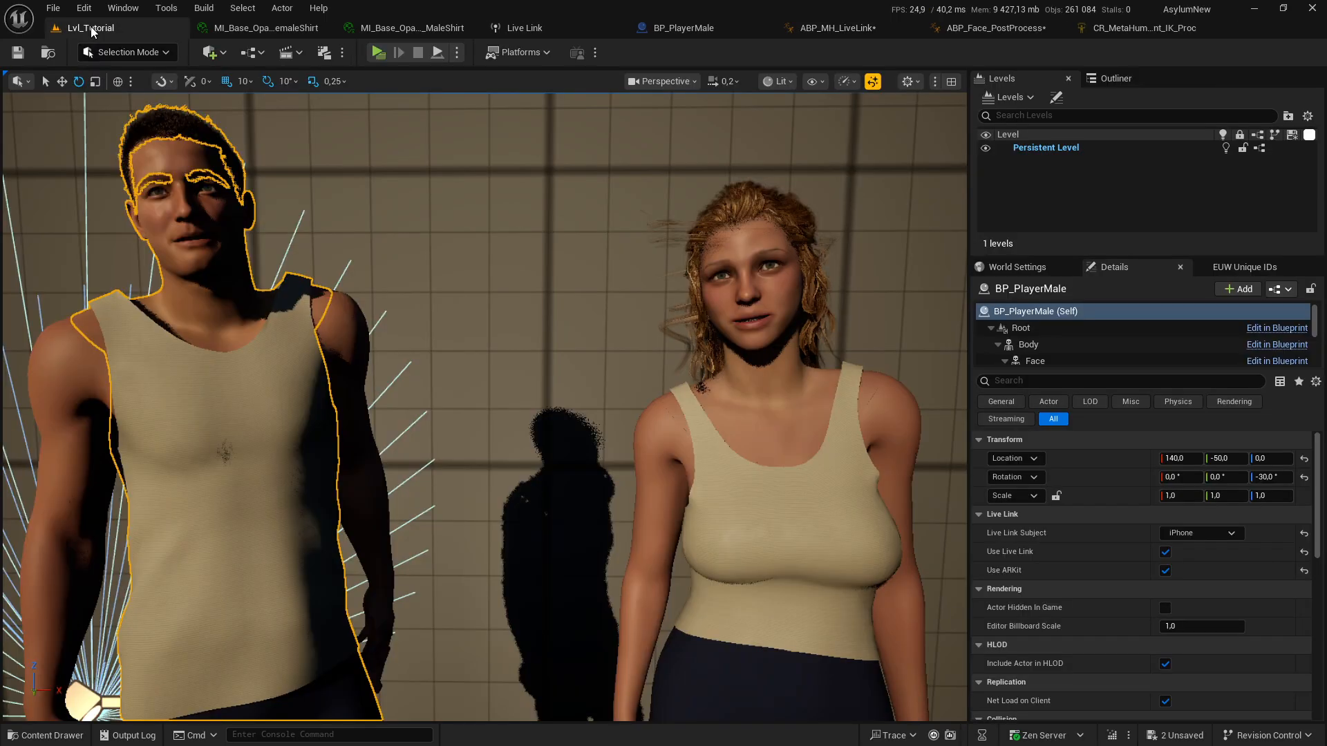
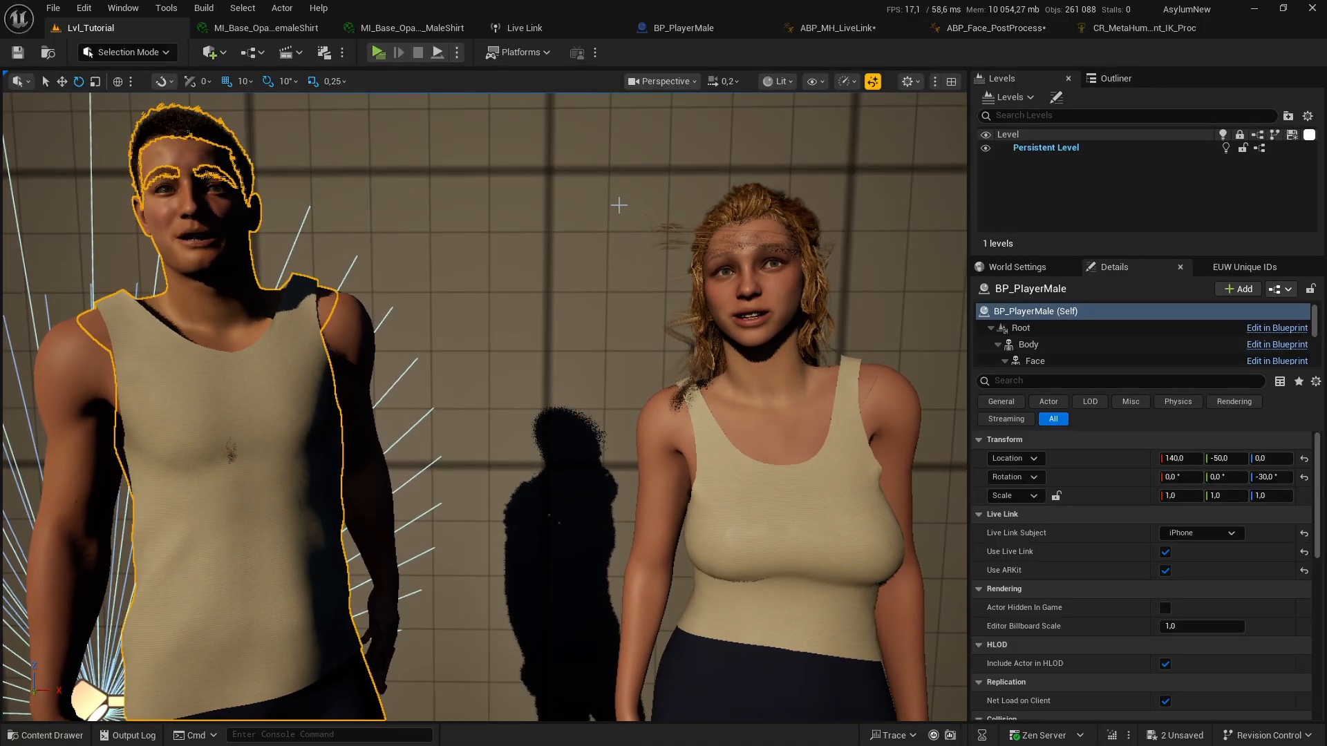
{"action": "right_click_drag", "start_coordinate": [619, 205], "coordinate": [551, 188]}
{"action": "key", "text": "Escape"}
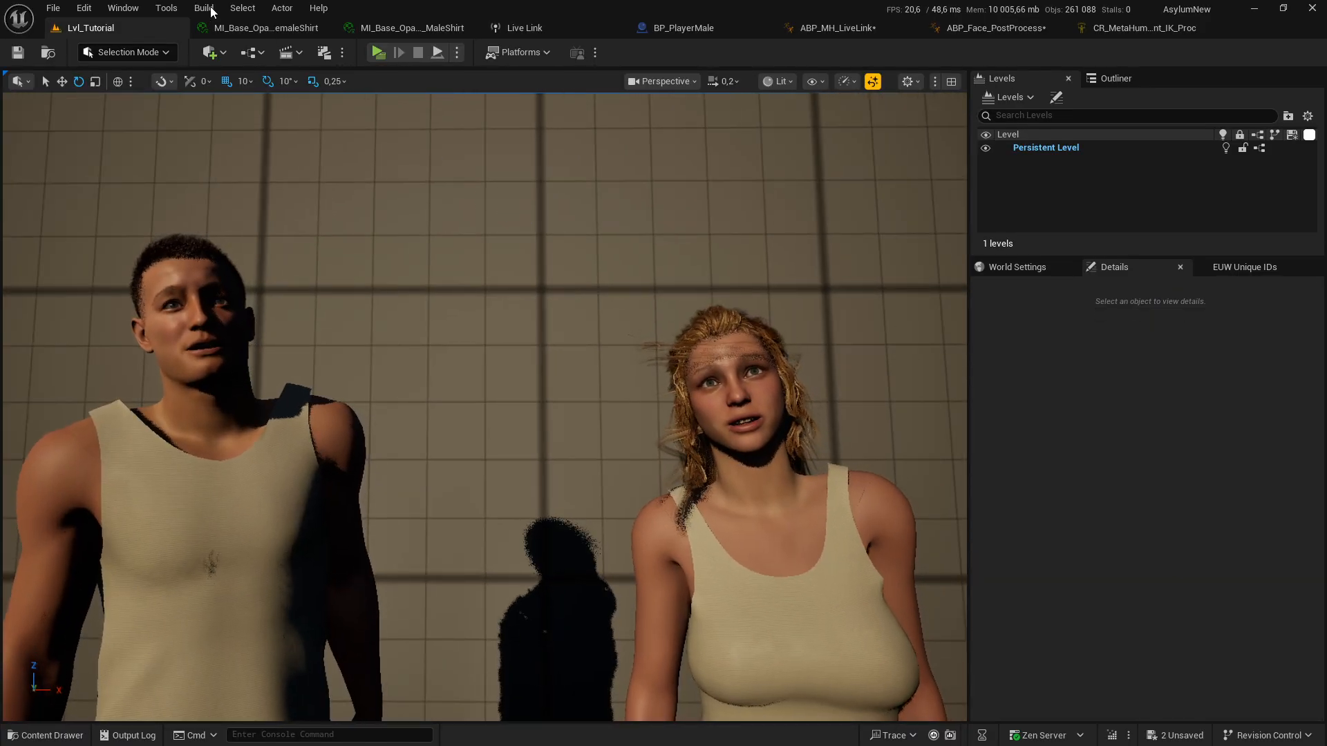
{"action": "left_click", "coordinate": [166, 8]}
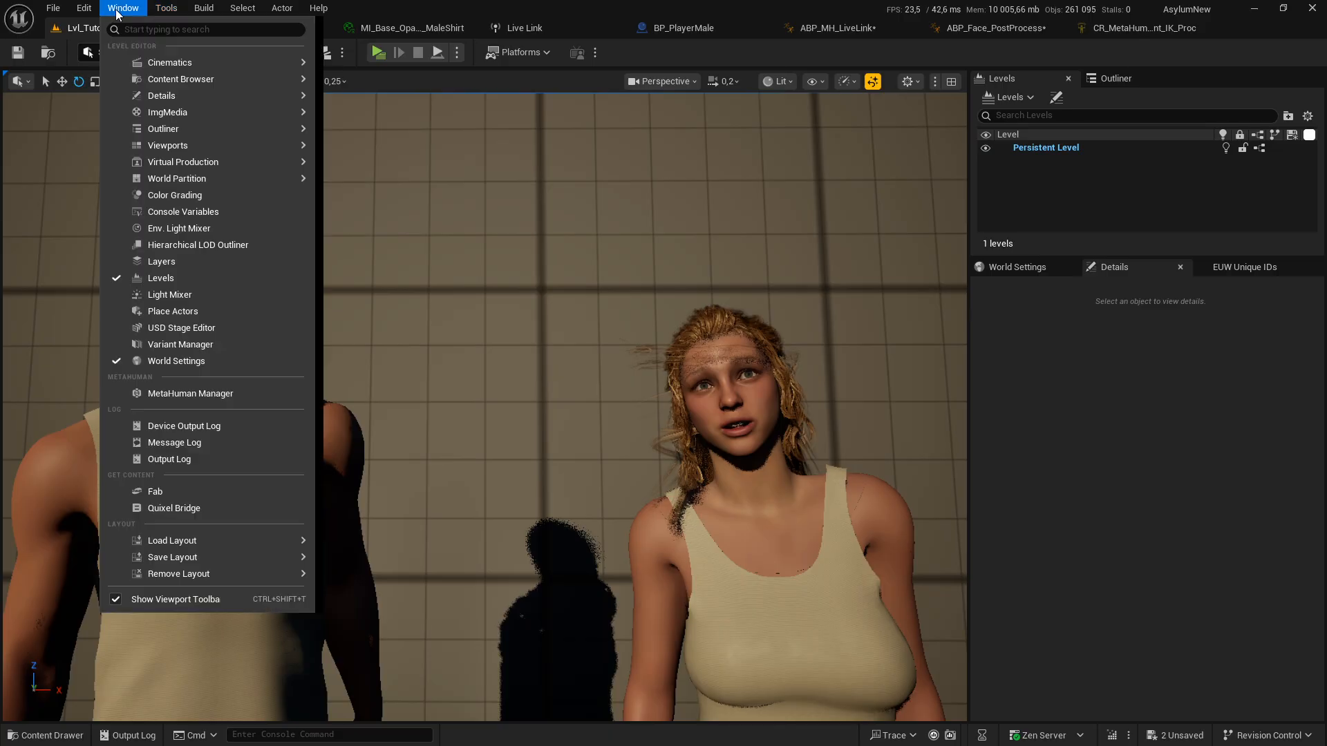
{"action": "mouse_move", "coordinate": [129, 14]}
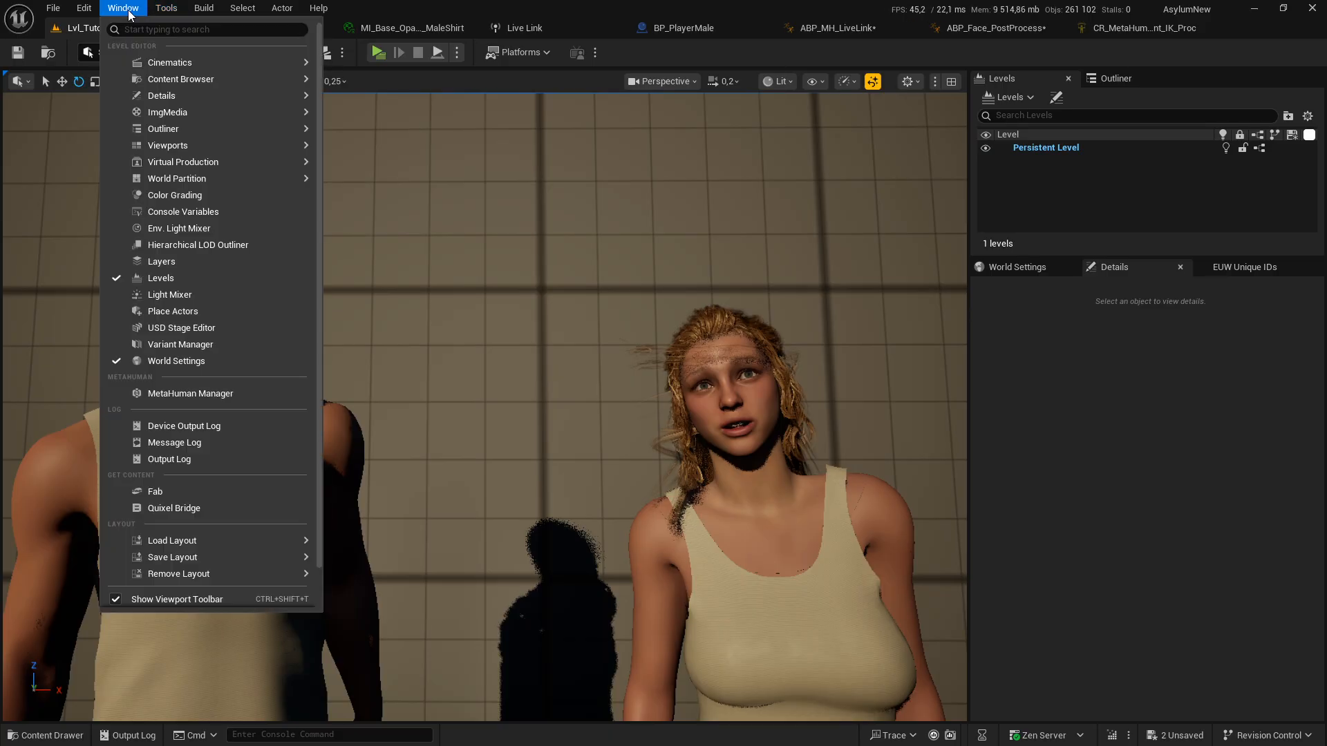
{"action": "mouse_move", "coordinate": [172, 66]}
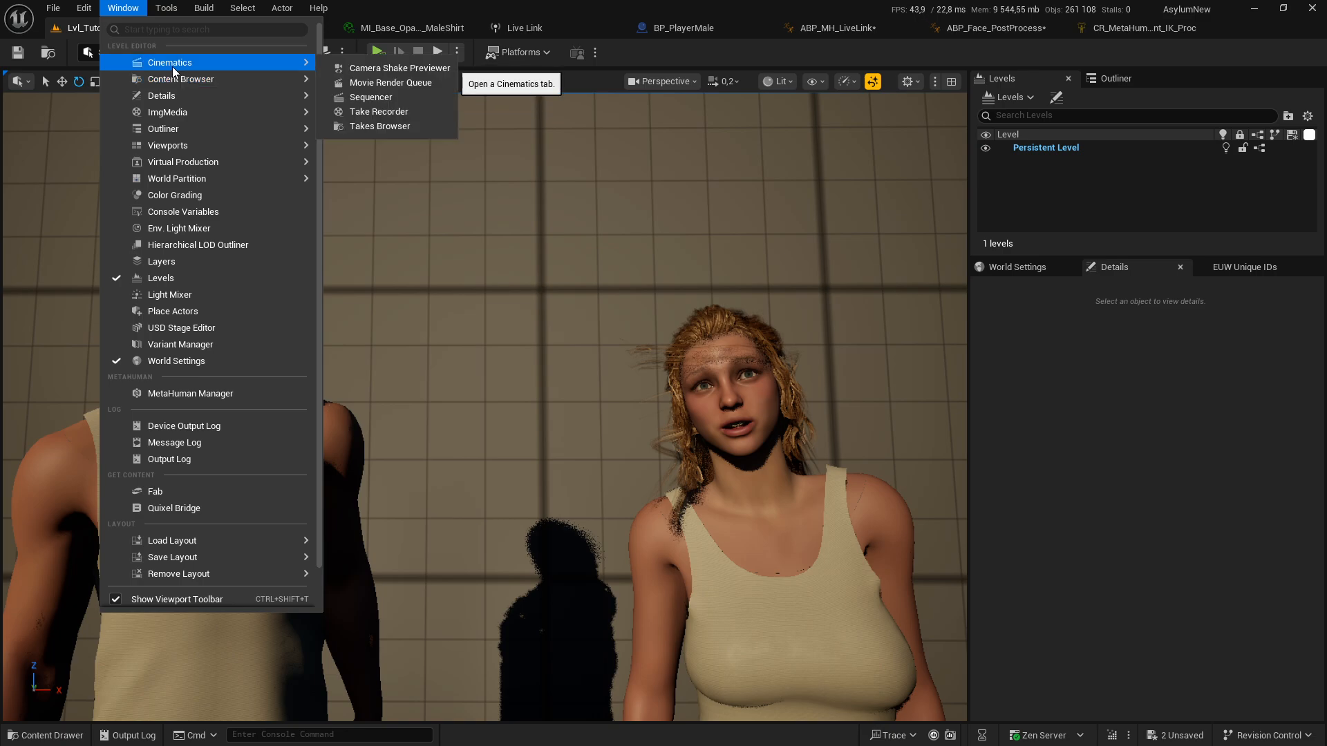
{"action": "left_click", "coordinate": [401, 111]}
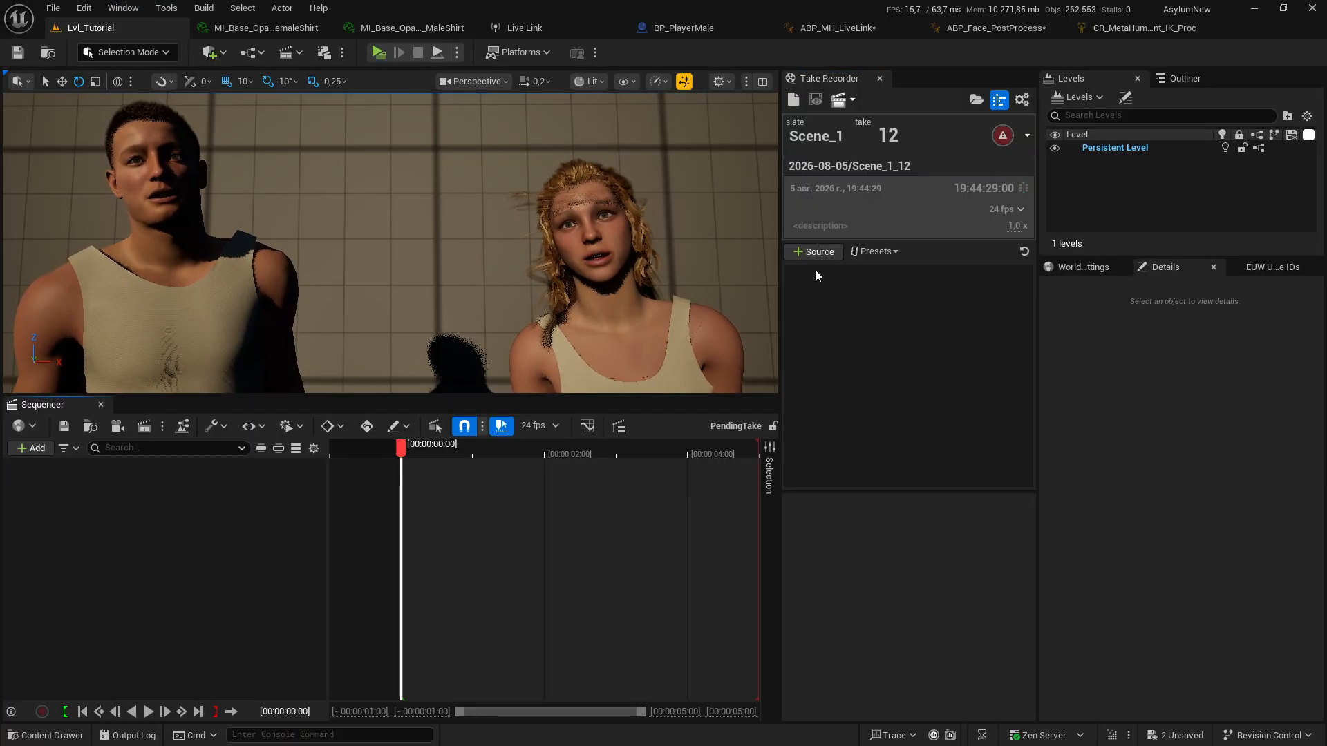
Step: Add the BP_PlayerMale actor as a recording source in the Take Recorder
{"action": "left_click", "coordinate": [207, 253]}
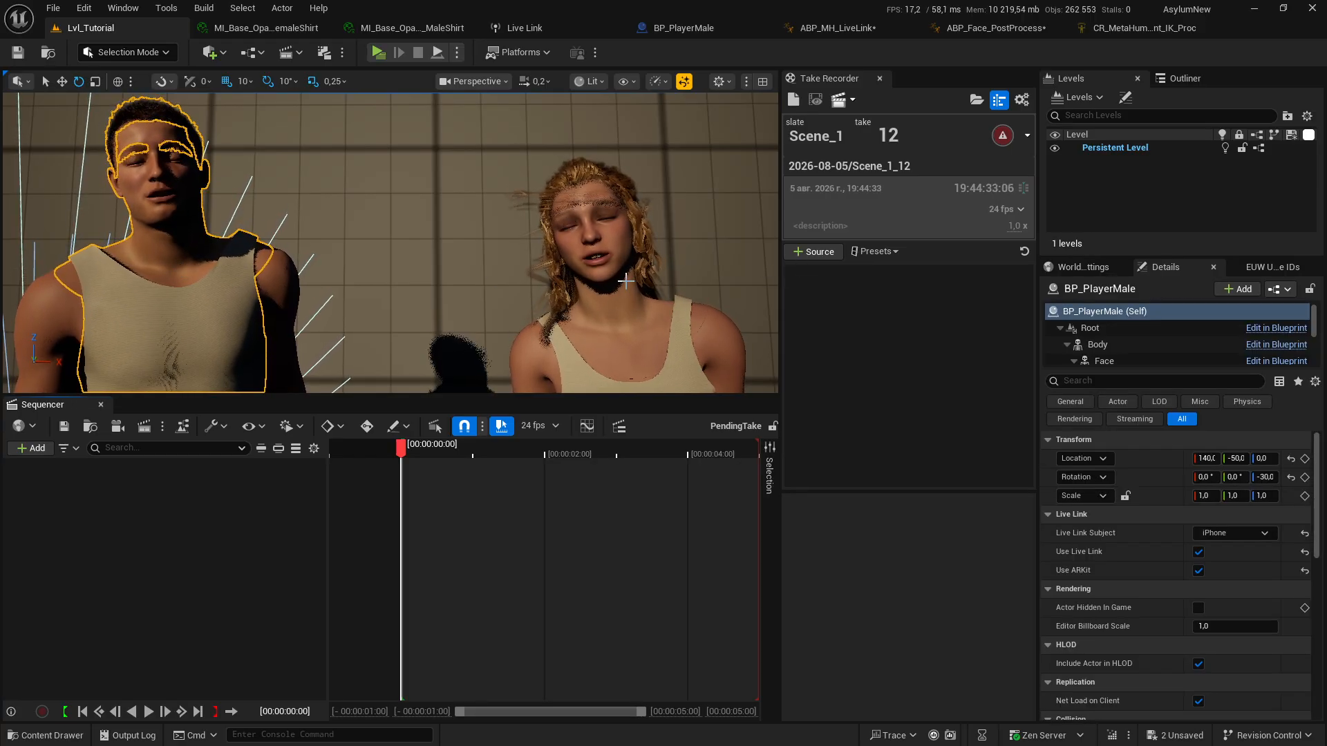
{"action": "left_click", "coordinate": [806, 255]}
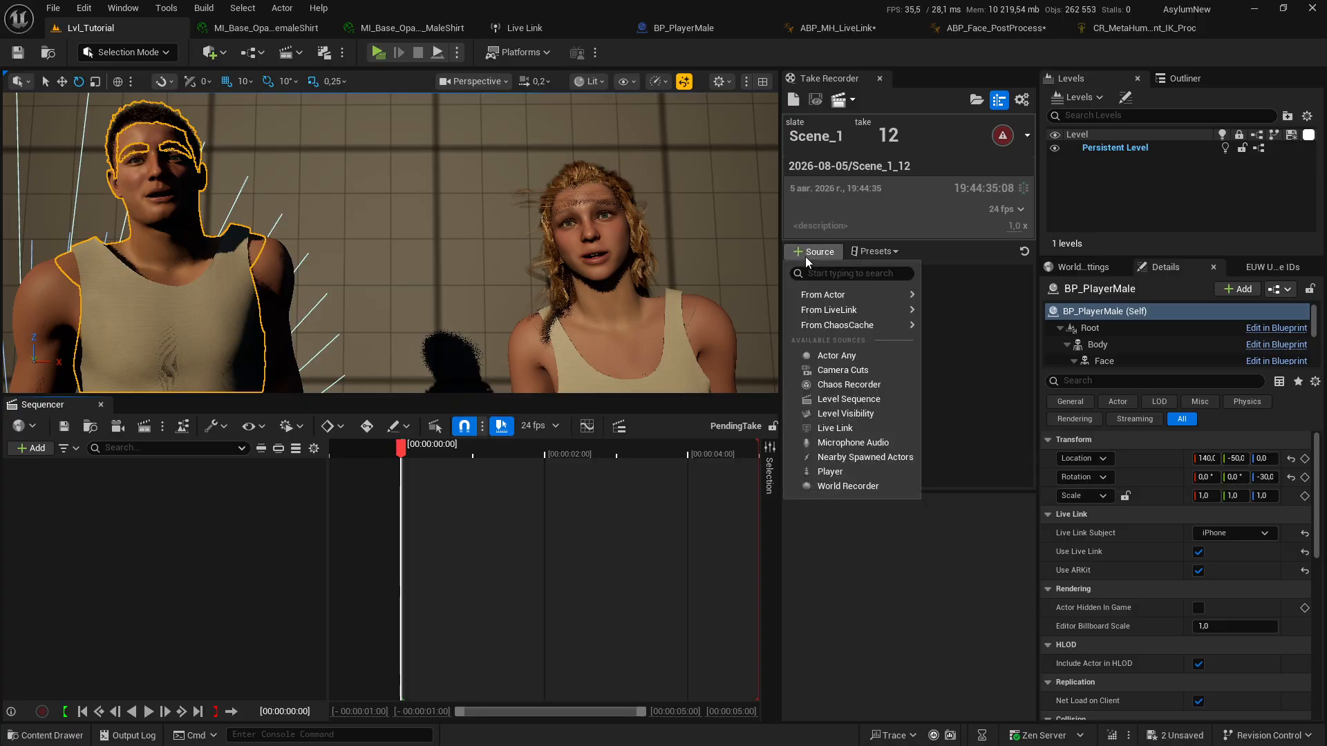
{"action": "mouse_move", "coordinate": [889, 297]}
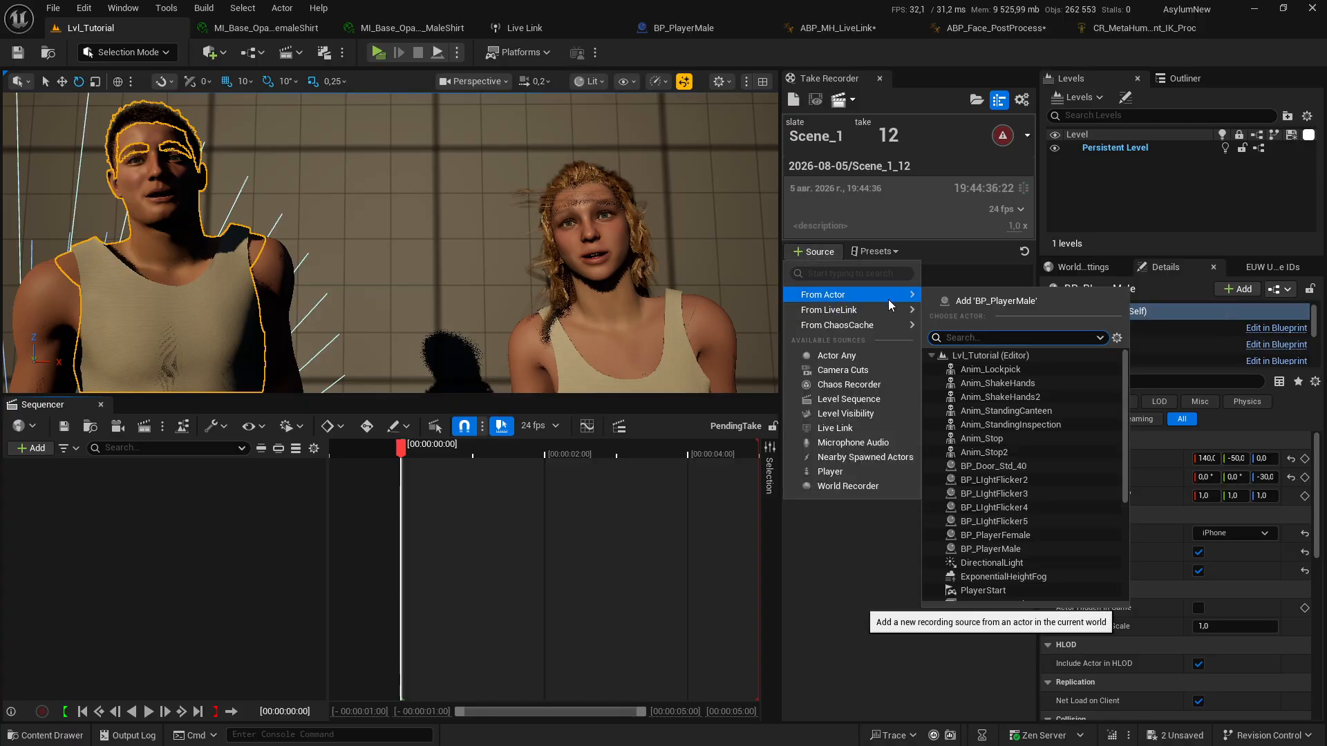
{"action": "left_click", "coordinate": [989, 303]}
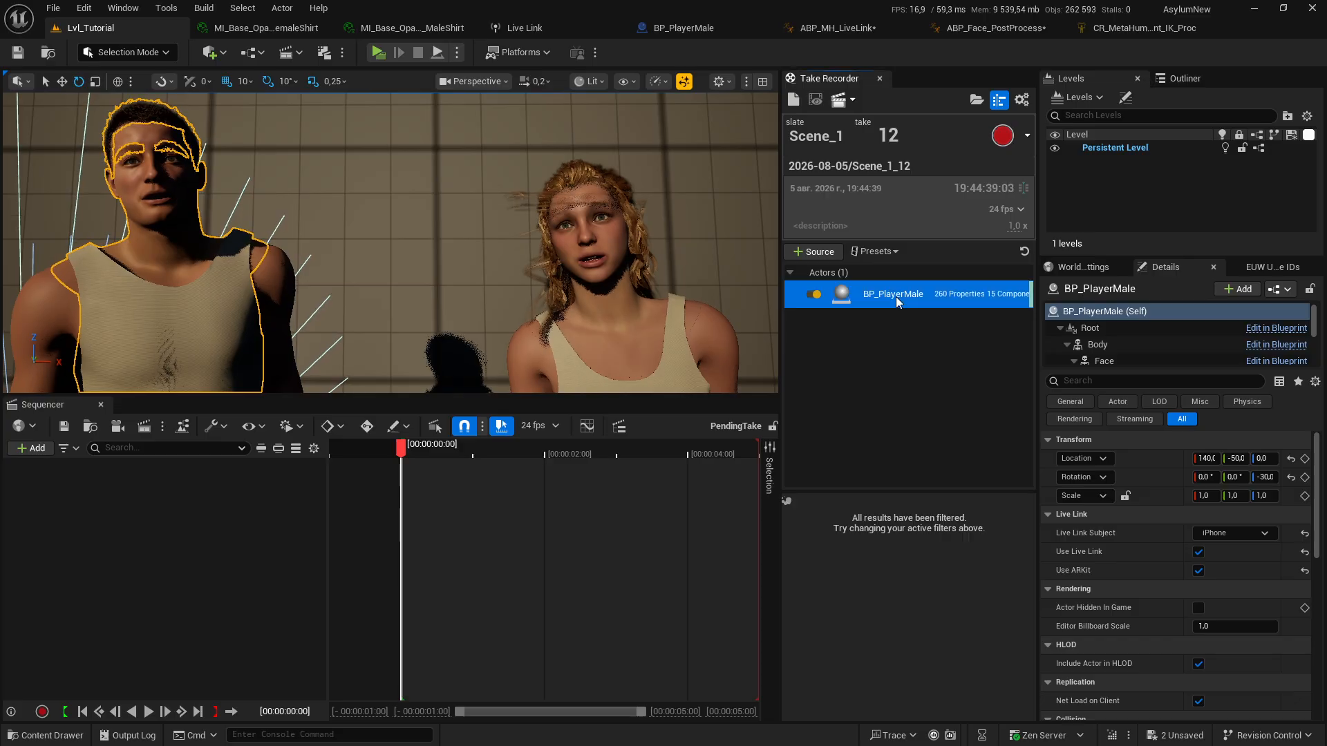
Step: Review the BP_PlayerMale source's animation recorder settings and expand its list of recorded properties
{"action": "left_click", "coordinate": [896, 296]}
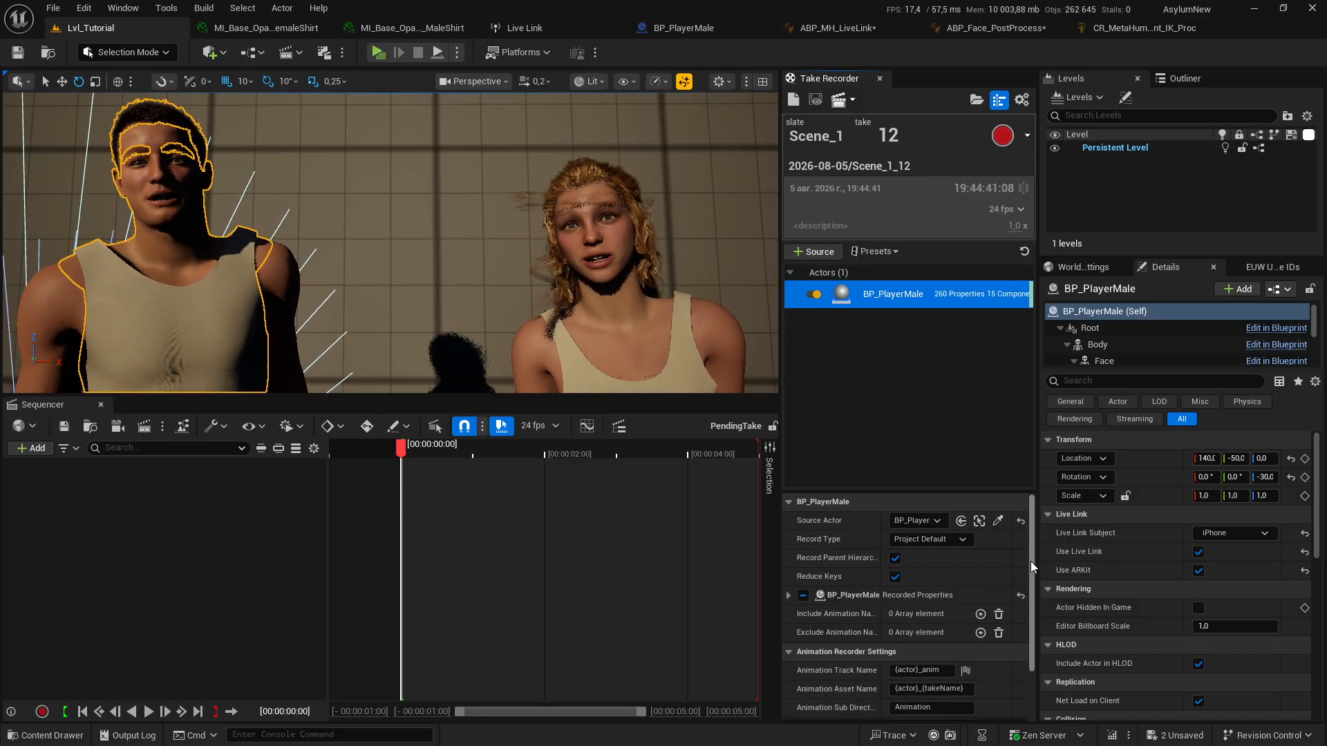
{"action": "left_click_drag", "start_coordinate": [1030, 561], "coordinate": [1031, 633]}
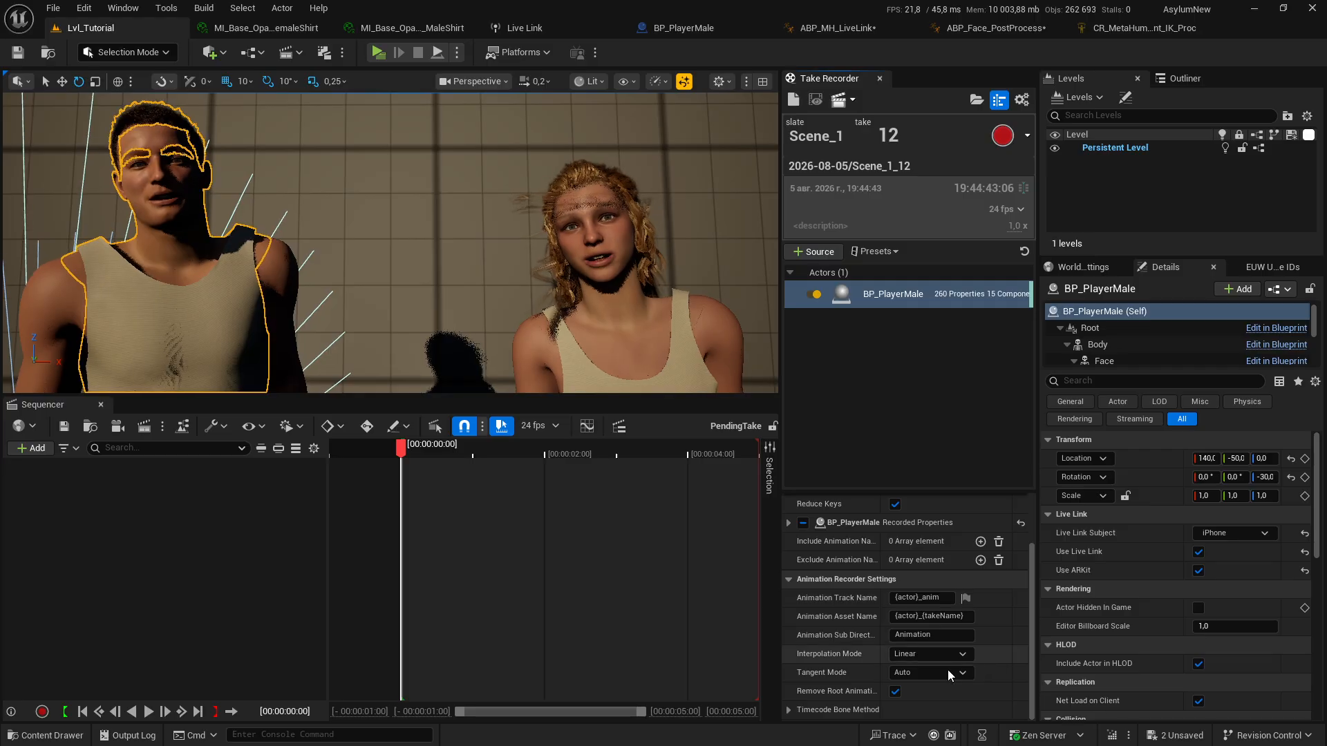
{"action": "scroll", "coordinate": [819, 674], "scroll_direction": "up", "scroll_amount": 2}
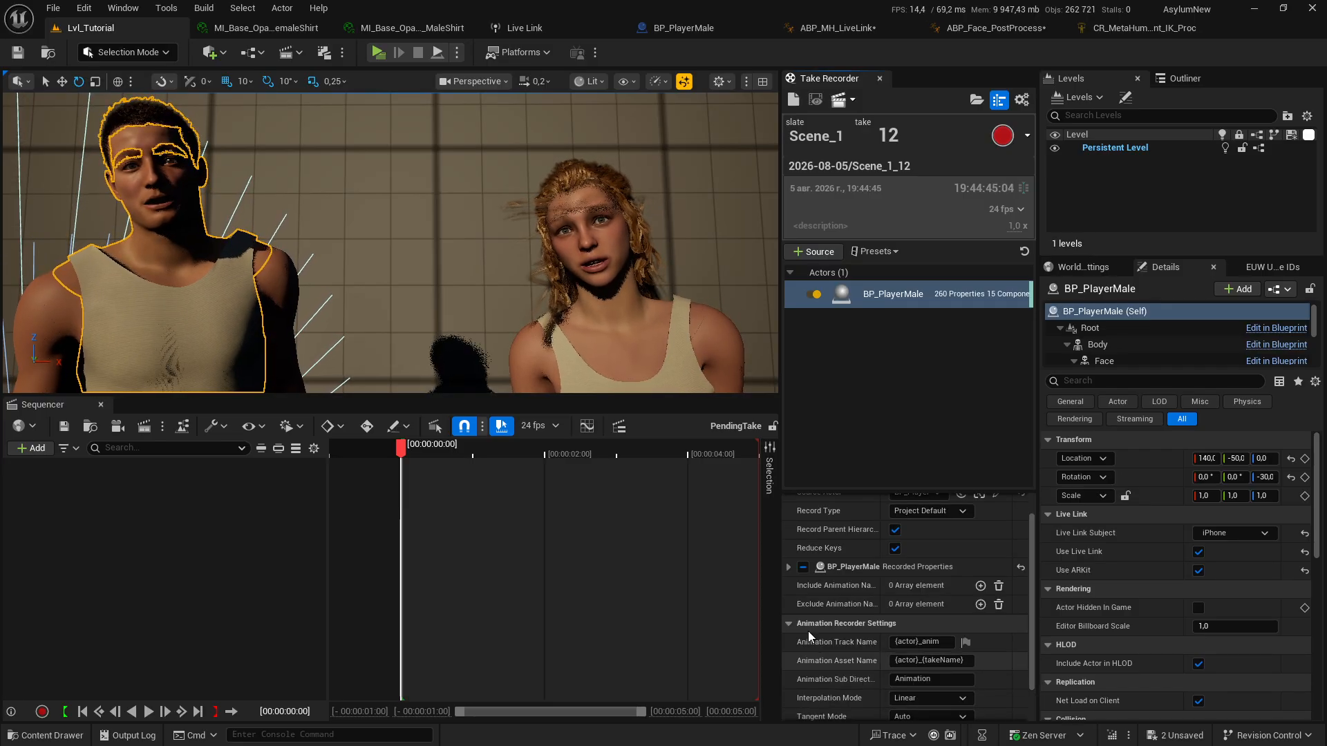
{"action": "left_click", "coordinate": [788, 568]}
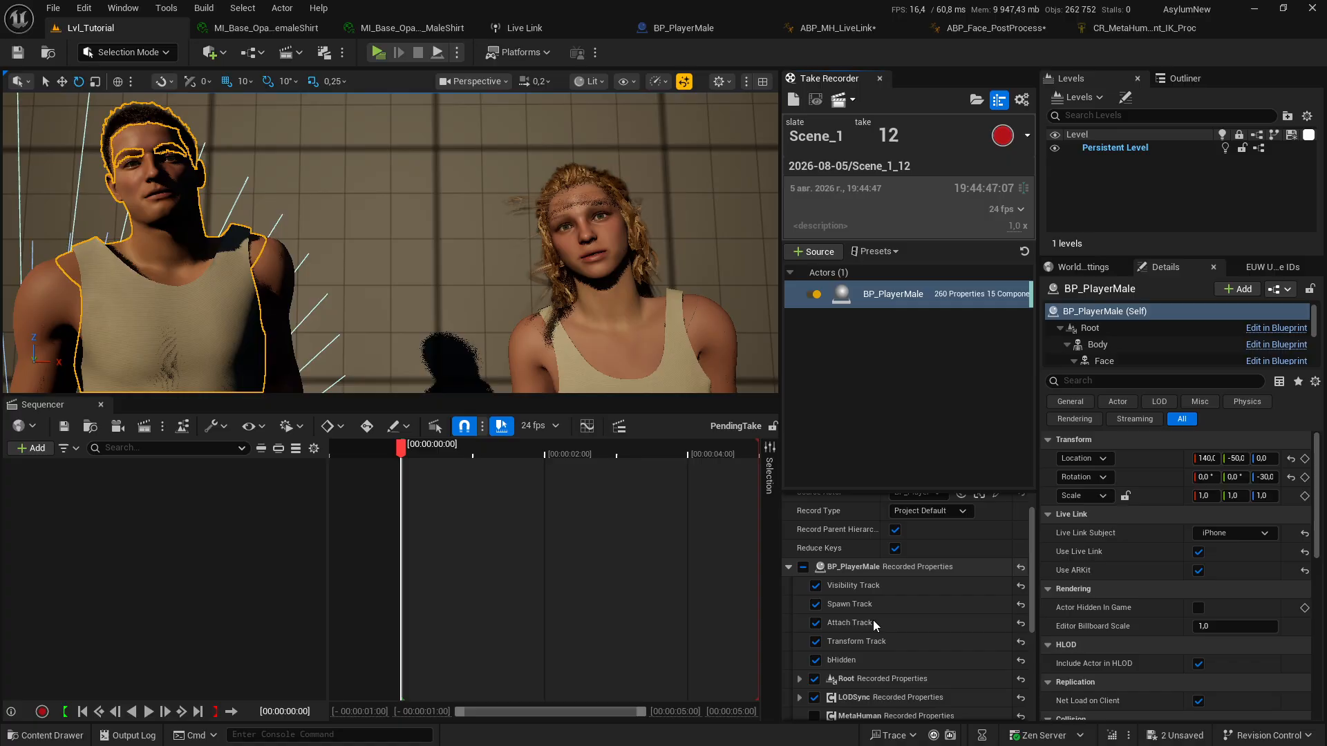
{"action": "scroll", "coordinate": [869, 619], "scroll_direction": "down", "scroll_amount": 2}
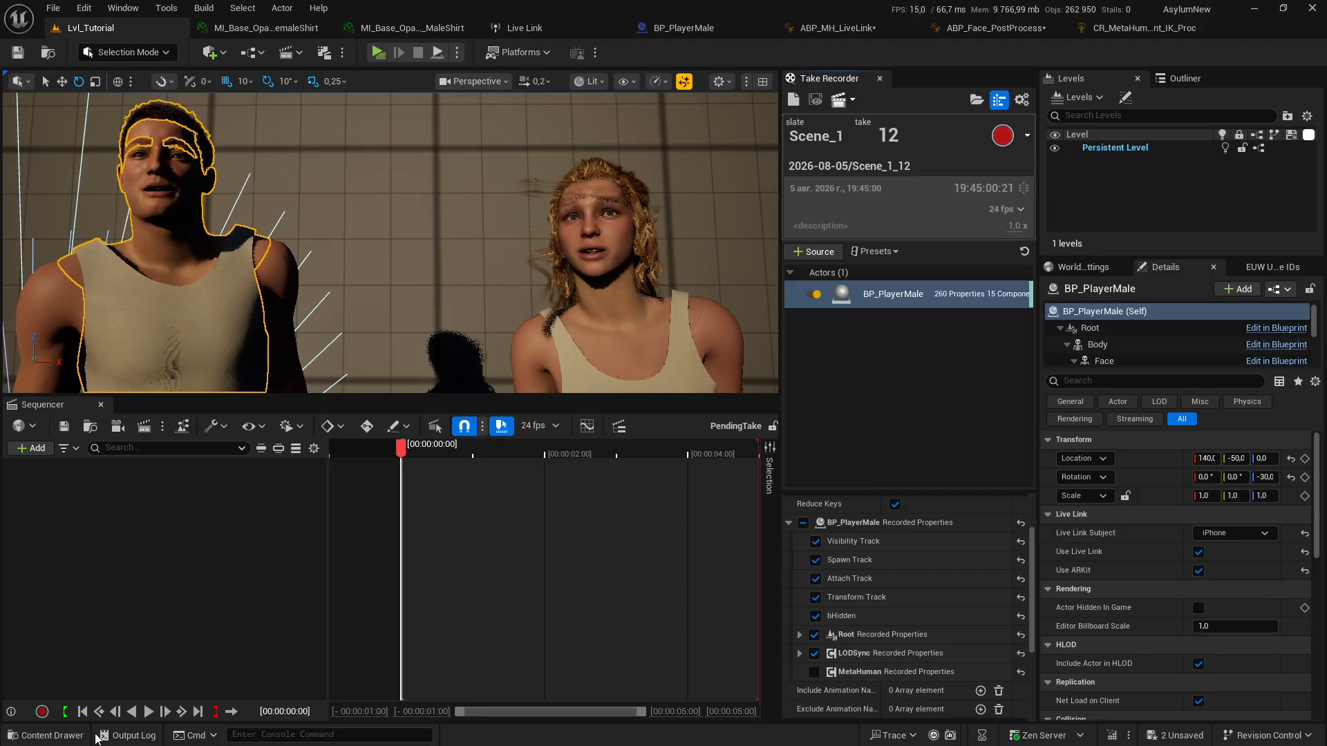
Step: Browse the project content to Cinematics/Takes/2025-12-22/Scene_1_01_Subscenes/Animation to inspect where recorded animation sequences are stored
{"action": "left_click", "coordinate": [95, 737]}
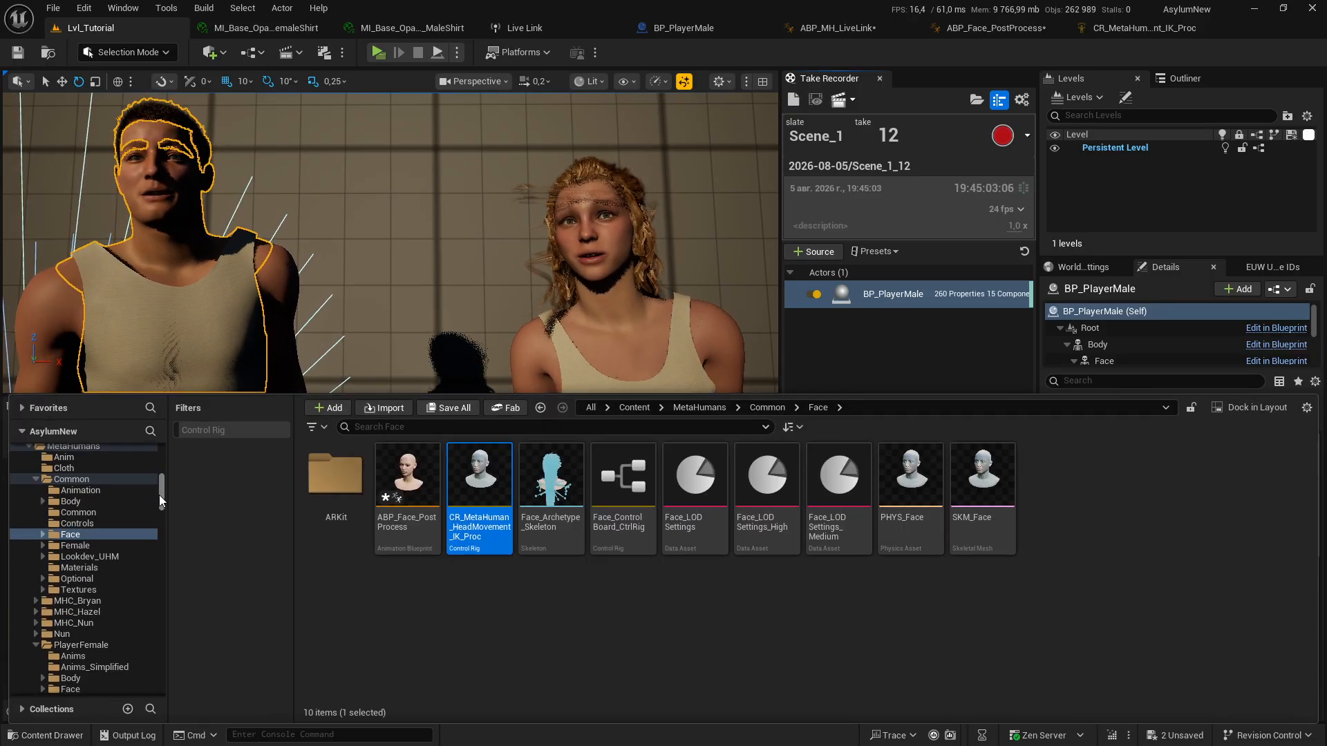
{"action": "left_click_drag", "start_coordinate": [161, 500], "coordinate": [143, 474]}
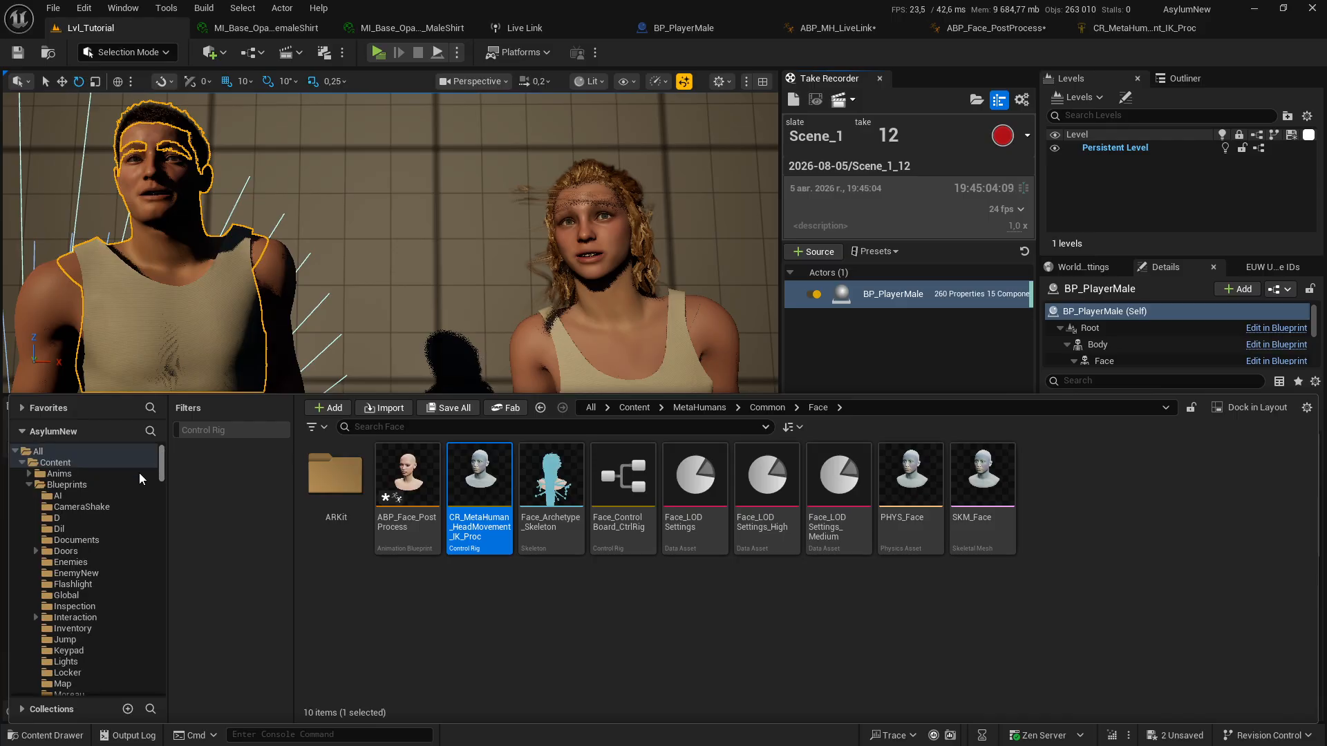
{"action": "left_click", "coordinate": [29, 485]}
{"action": "left_click", "coordinate": [69, 506]}
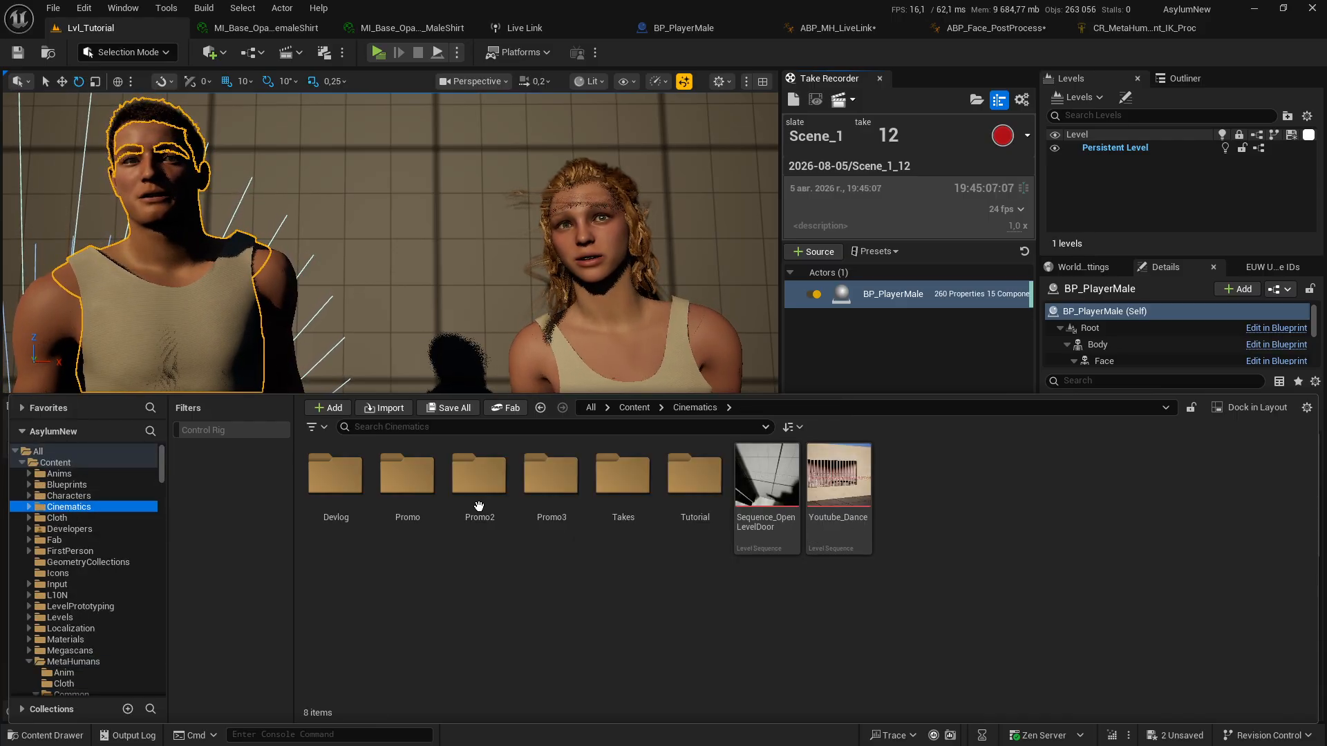
{"action": "double_click", "coordinate": [622, 477]}
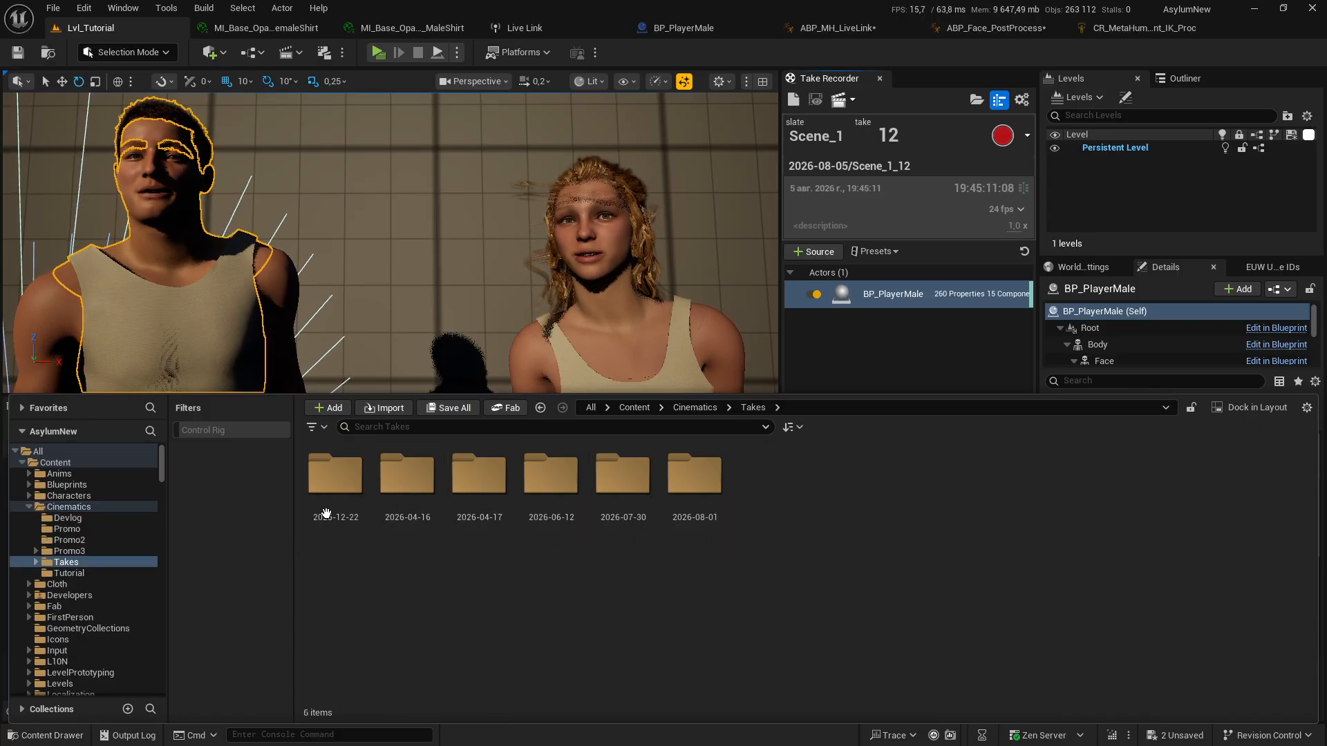
{"action": "double_click", "coordinate": [335, 483]}
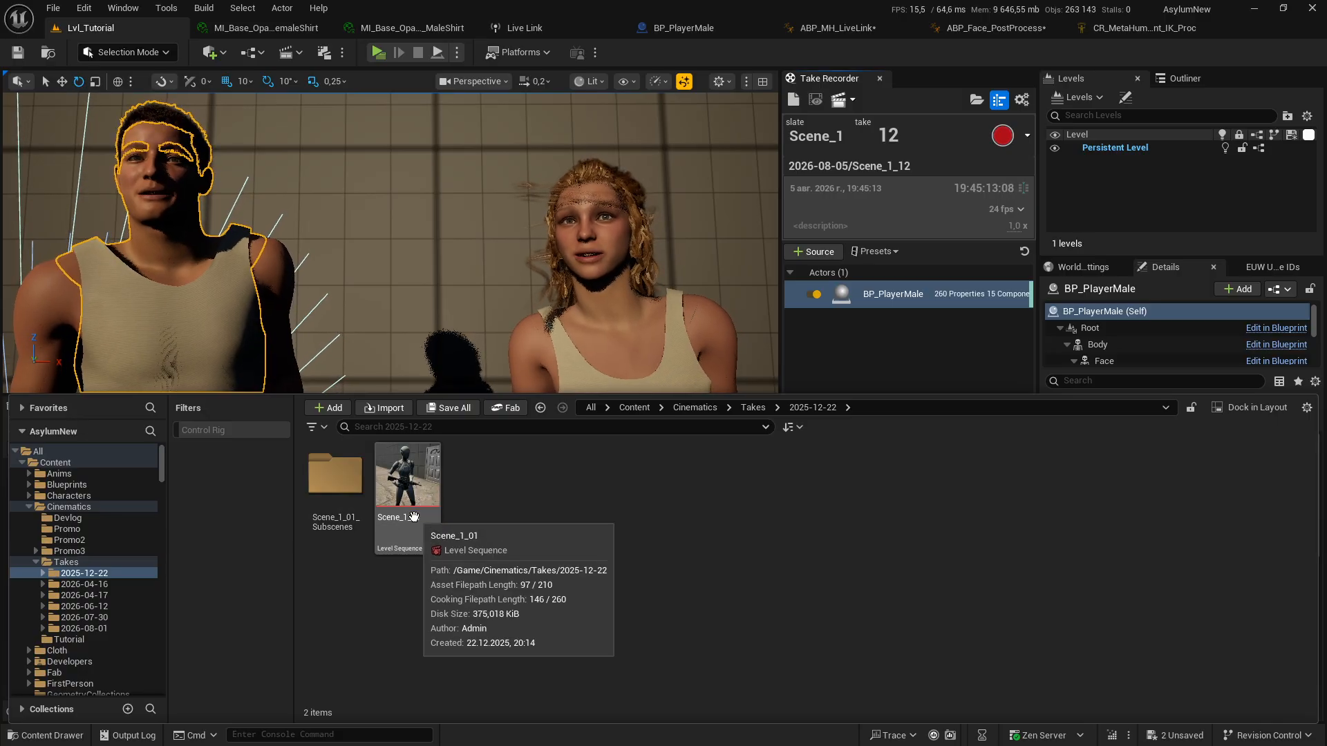
{"action": "double_click", "coordinate": [337, 484]}
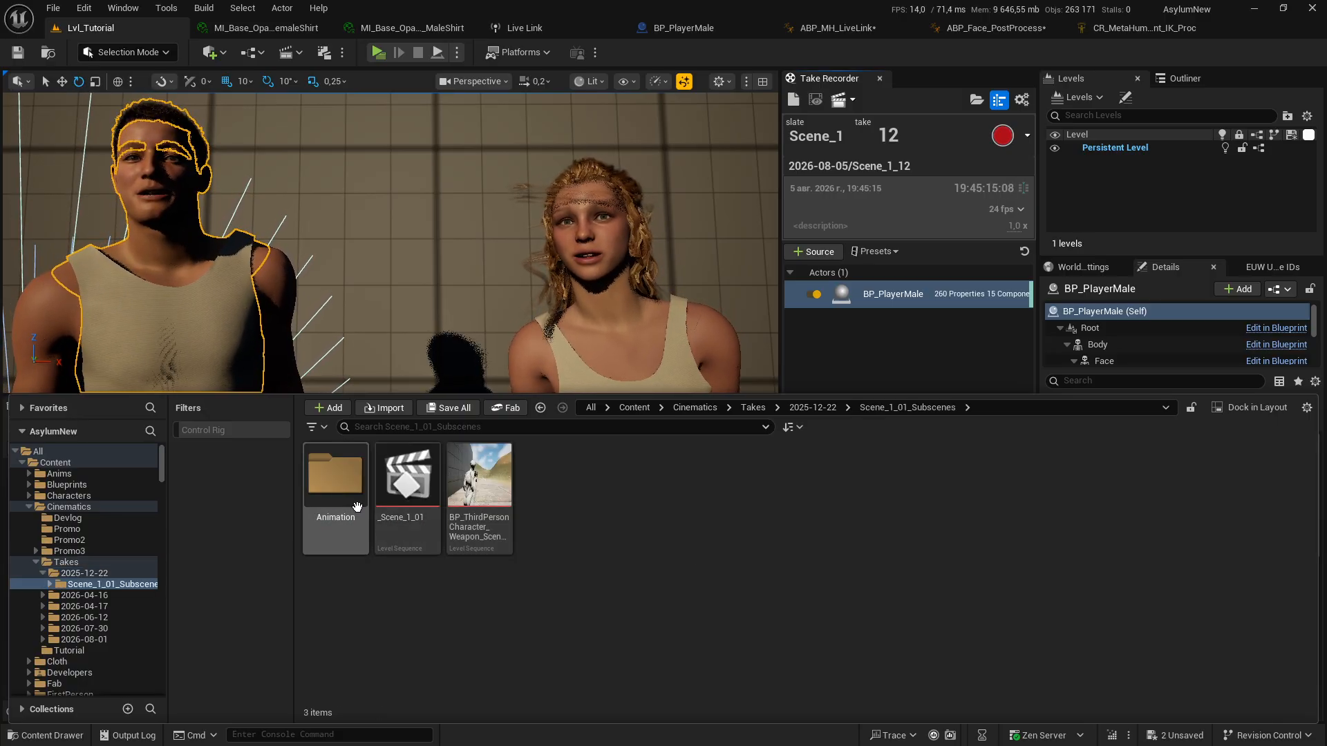
{"action": "double_click", "coordinate": [342, 492]}
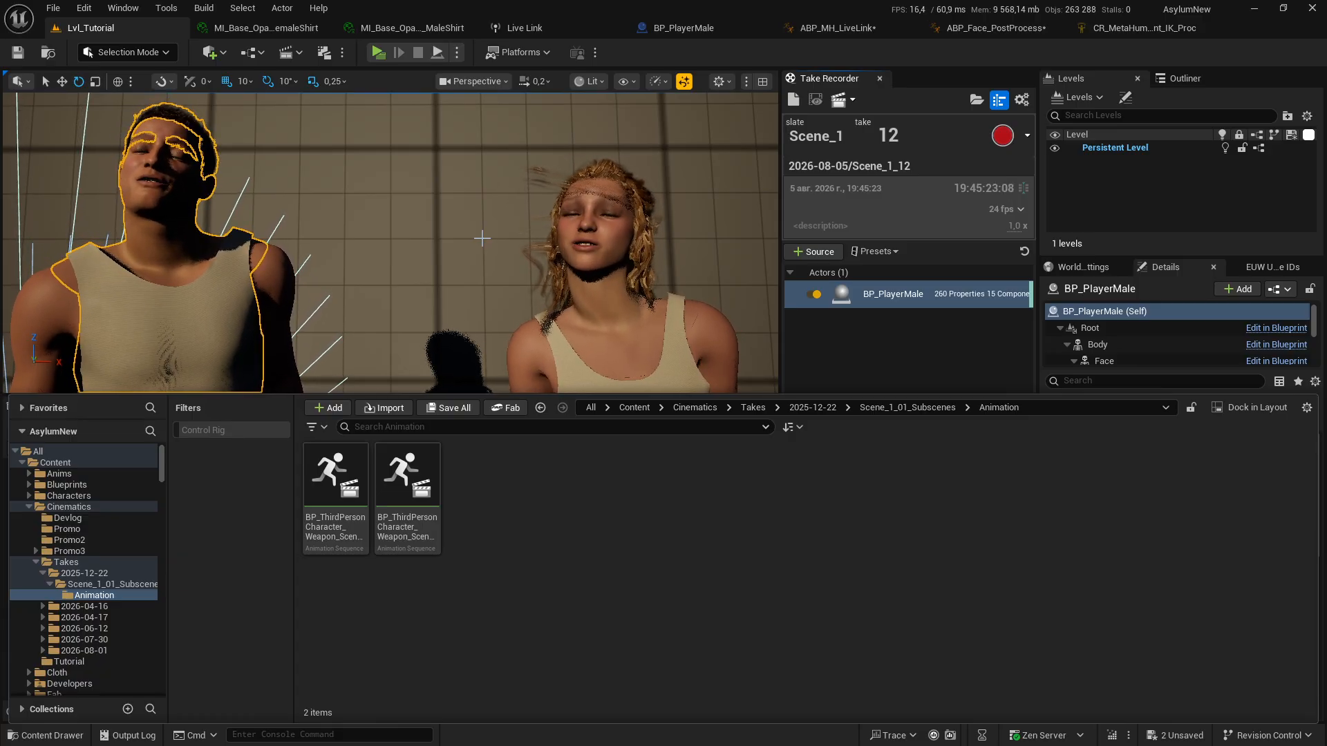
Step: Close the content browser, Take Recorder and Sequencer, and deselect the male character in the level
{"action": "left_click", "coordinate": [53, 736]}
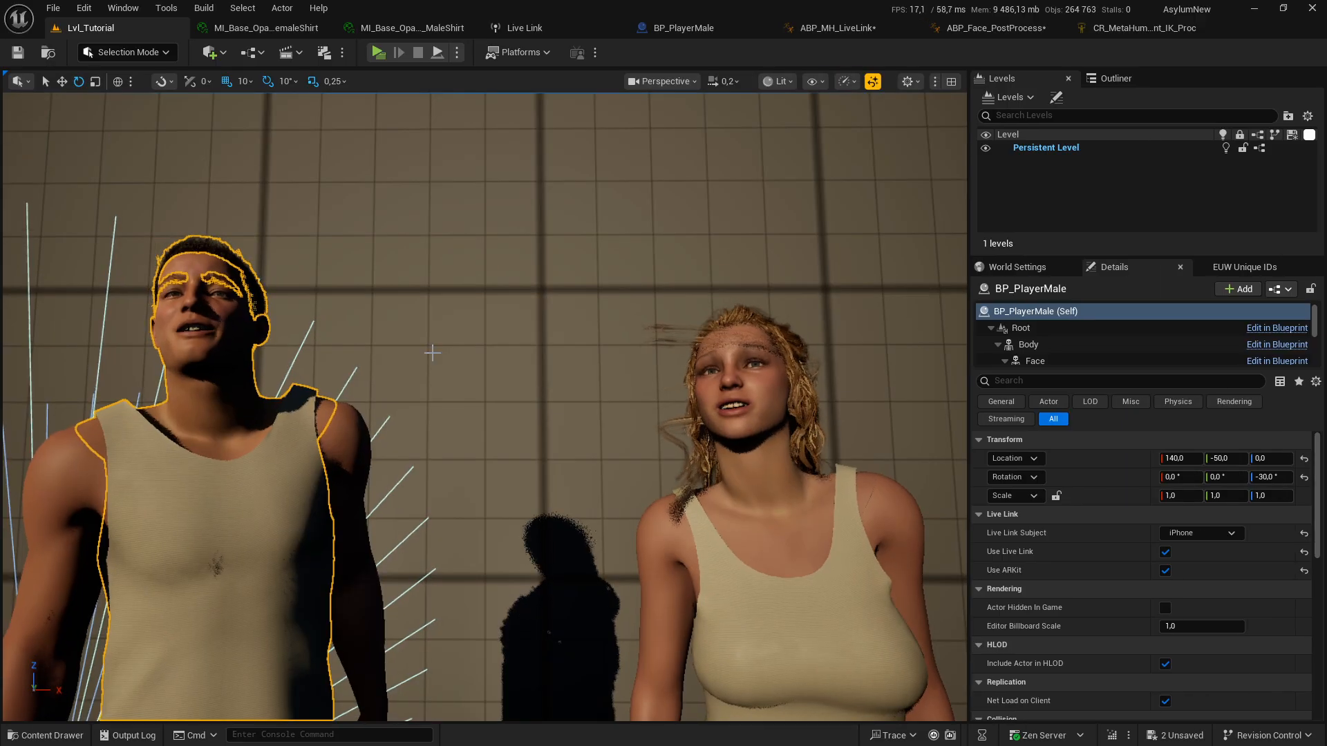
{"action": "mouse_move", "coordinate": [418, 372]}
{"action": "right_mouse_down"}
{"action": "mouse_move", "coordinate": [431, 377]}
{"action": "mouse_move", "coordinate": [418, 376]}
{"action": "right_mouse_up"}
{"action": "key", "text": "Escape"}
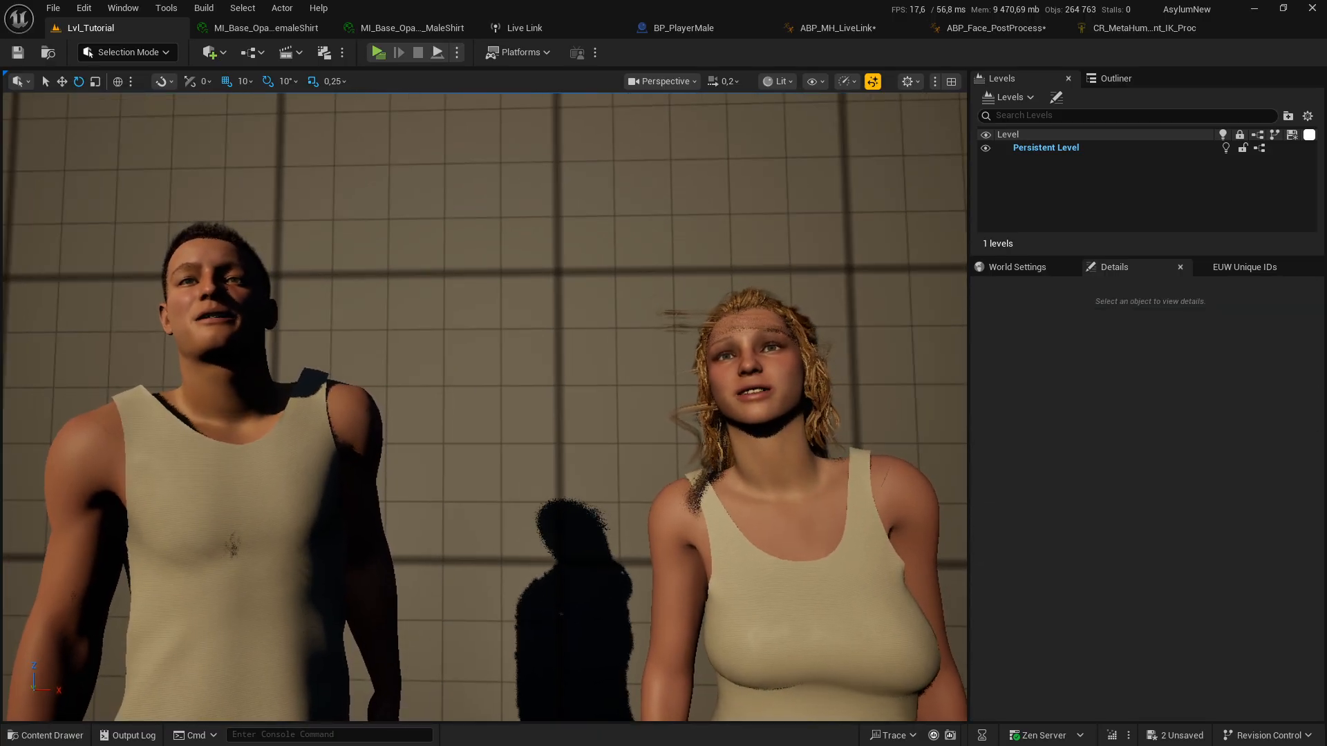